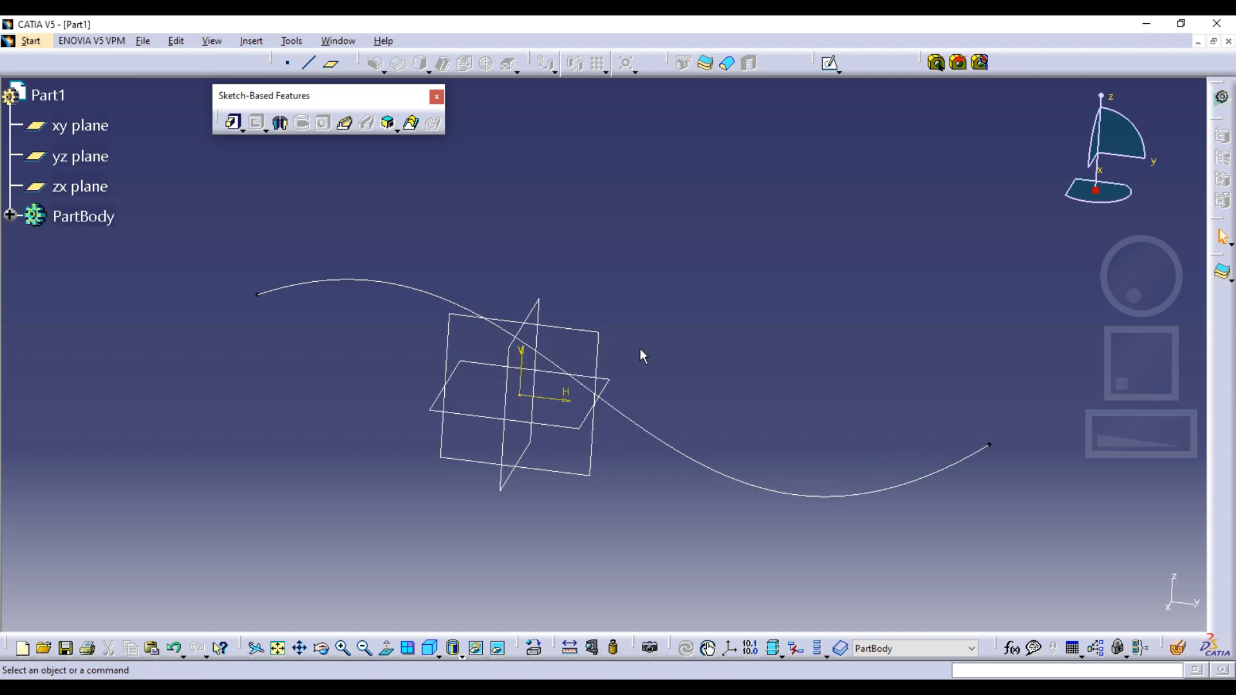
Examine the spline's course and its orientation relative to the zx plane from several view angles.
middle_click_drag(612, 432, 614, 420)
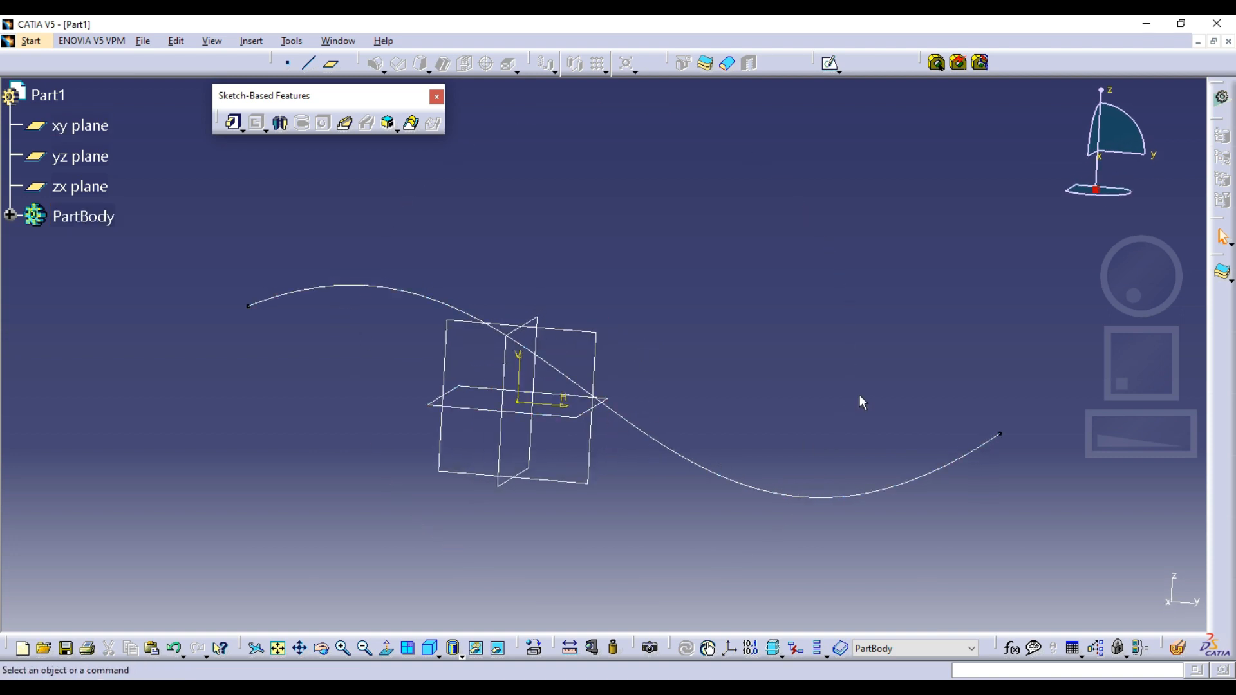
mouse_move(720, 339)
middle_mouse_down()
mouse_move(660, 417)
mouse_move(727, 363)
middle_mouse_up()
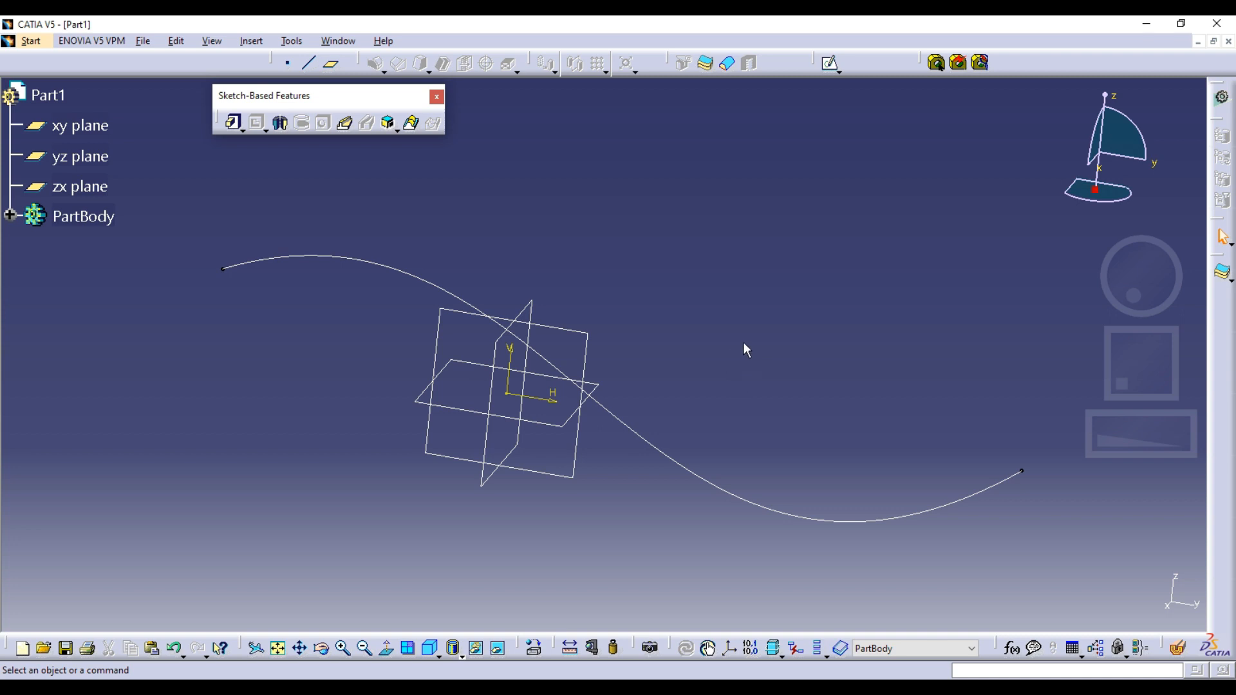
middle_click_drag(745, 350, 708, 333)
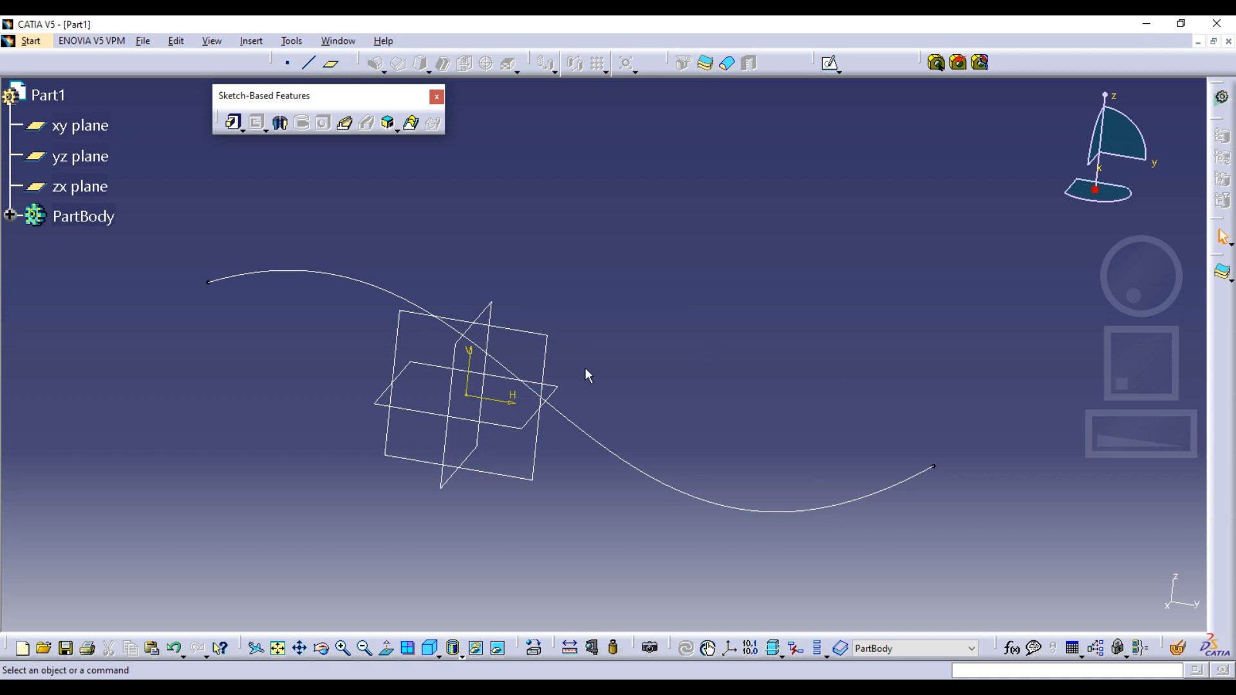
left_click(398, 298)
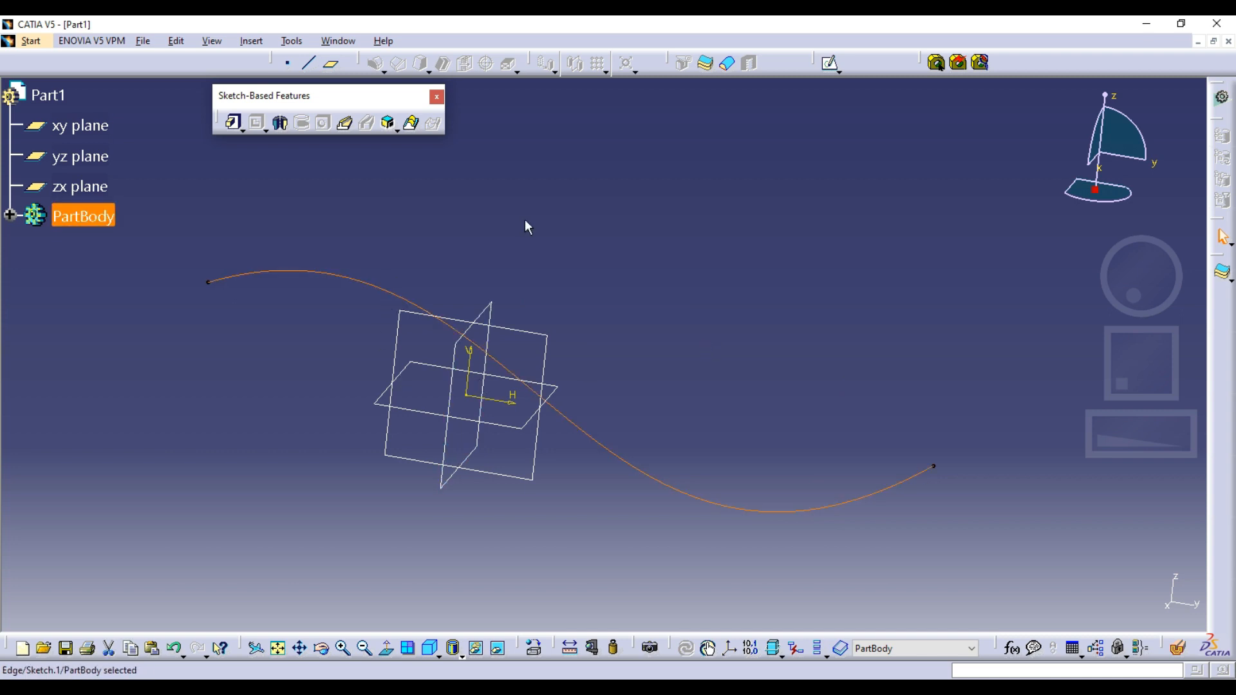
left_click(532, 217)
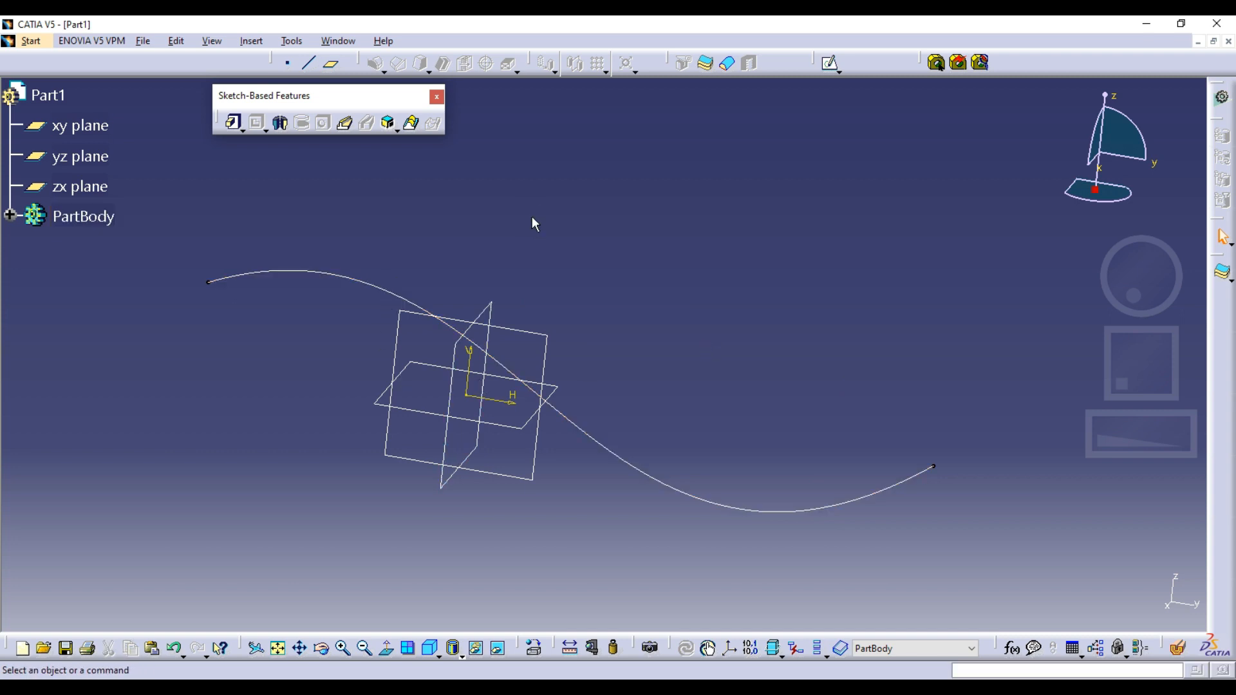
left_click(492, 312)
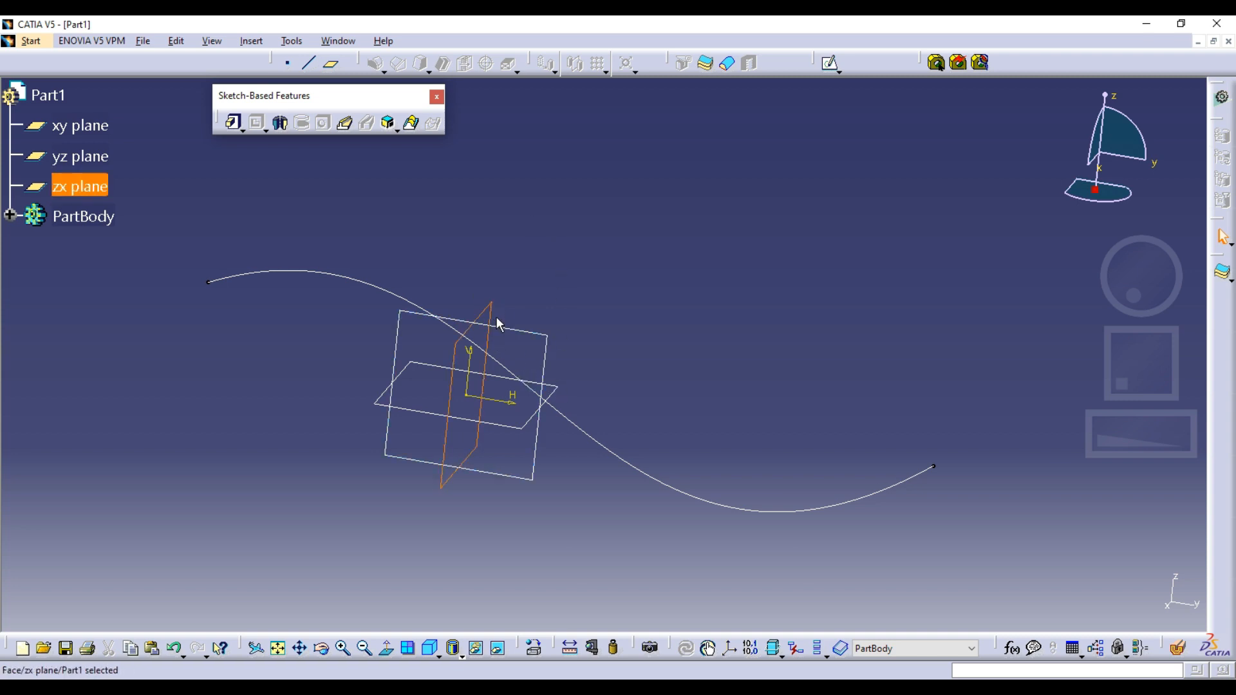
middle_click_drag(612, 387, 627, 334)
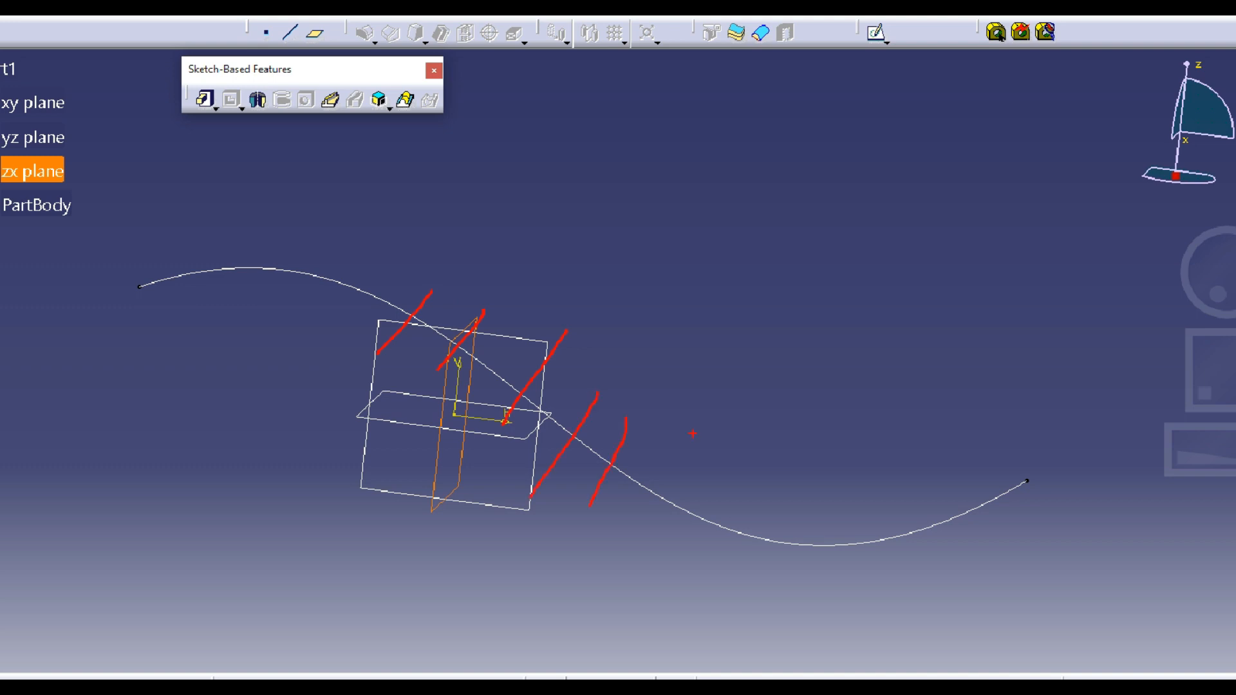
left_click_drag(695, 436, 676, 513)
left_click_drag(736, 451, 721, 544)
left_click_drag(800, 462, 802, 567)
left_click_drag(845, 464, 866, 570)
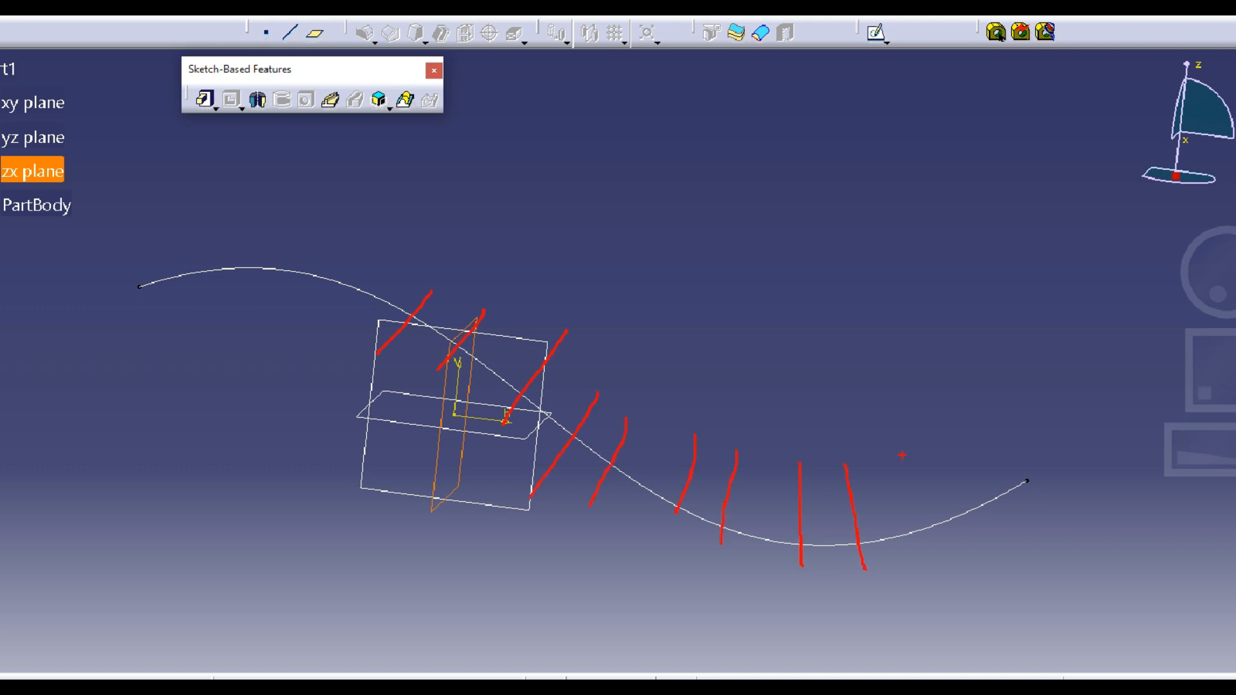
left_click_drag(904, 455, 931, 559)
left_click_drag(942, 449, 972, 563)
left_click_drag(981, 459, 1007, 533)
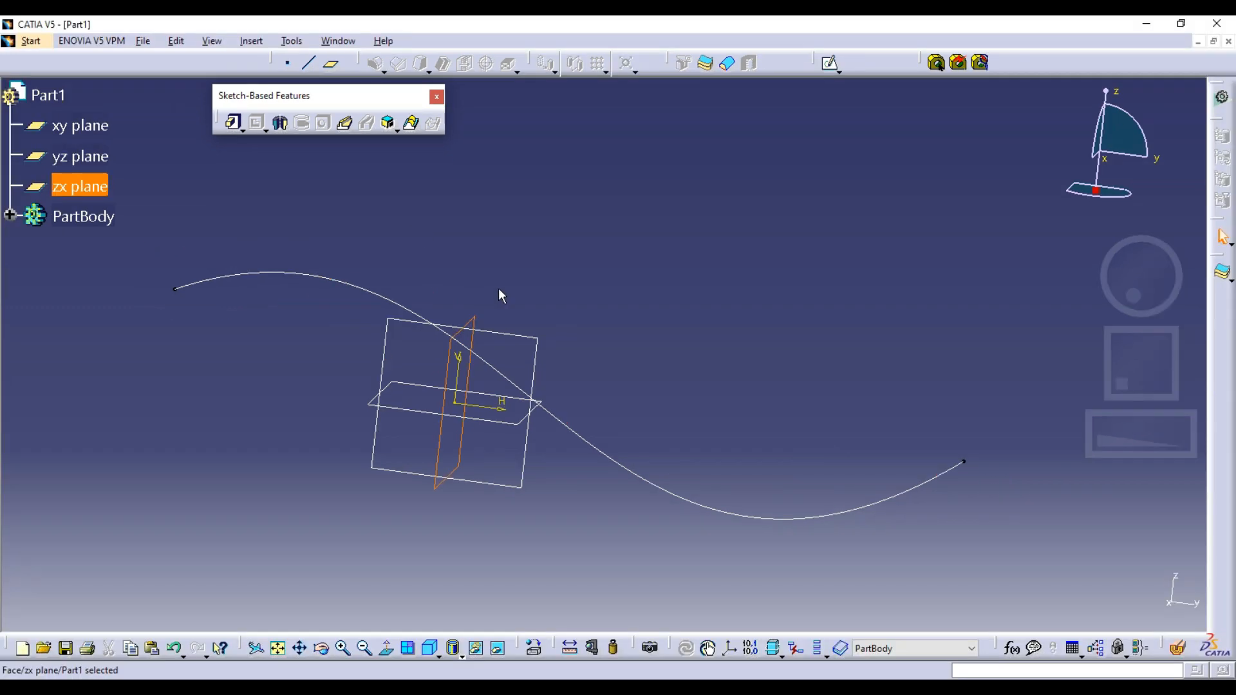
mouse_move(499, 292)
middle_mouse_down()
mouse_move(566, 345)
mouse_move(621, 311)
middle_mouse_up()
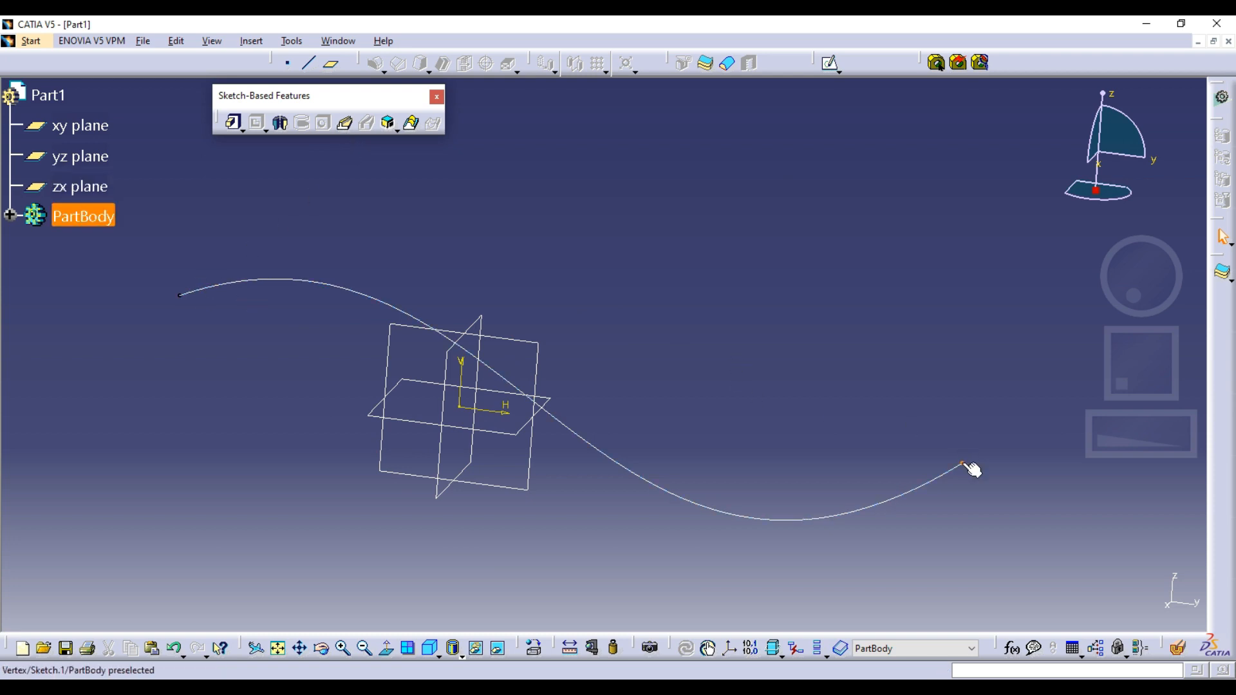
middle_click_drag(693, 320, 676, 347)
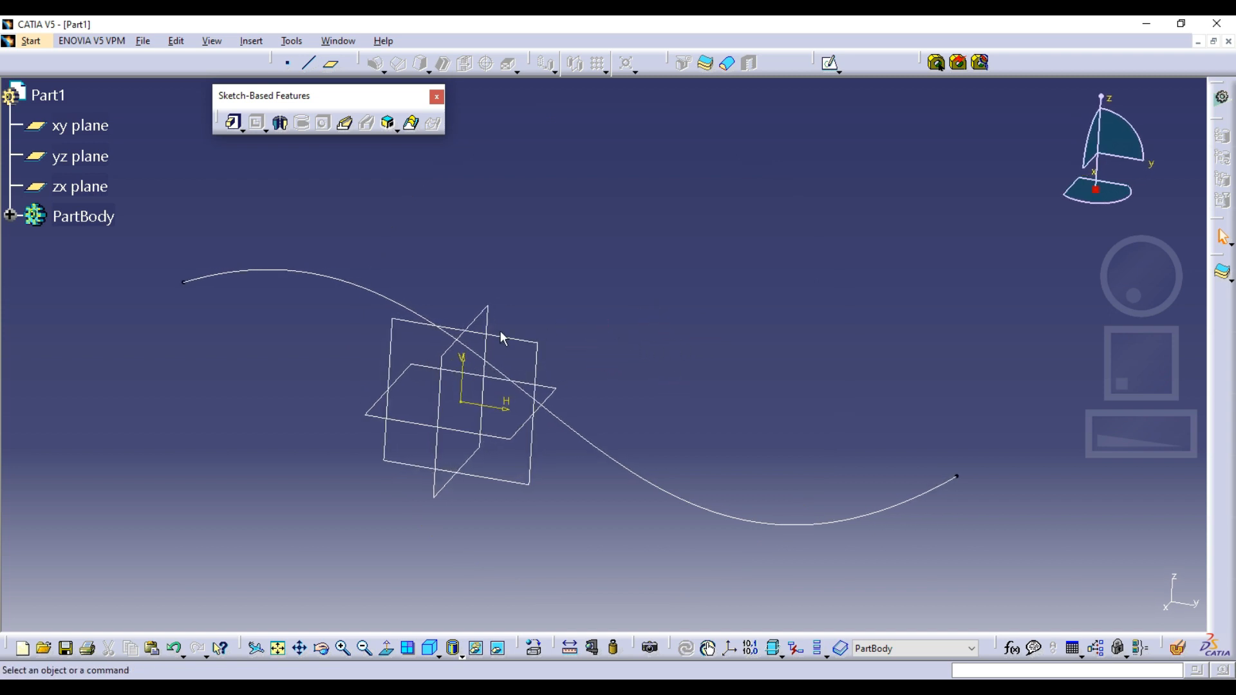
middle_click_drag(500, 330, 464, 330)
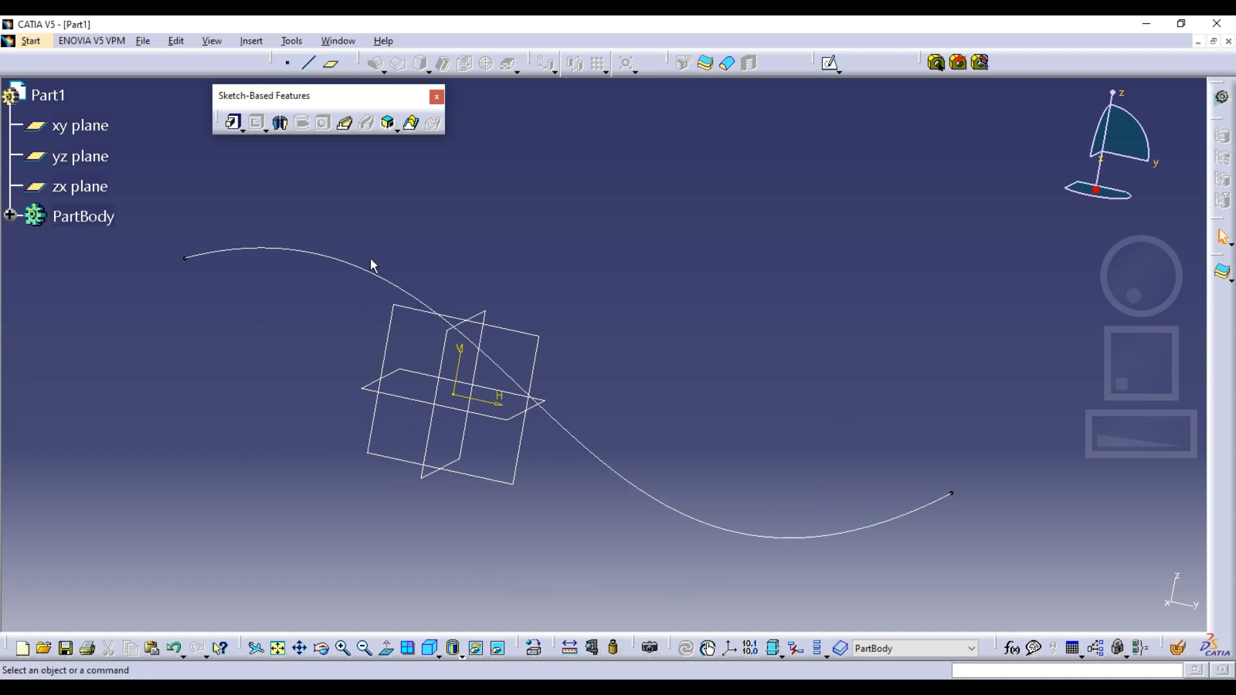
middle_click_drag(373, 264, 367, 298)
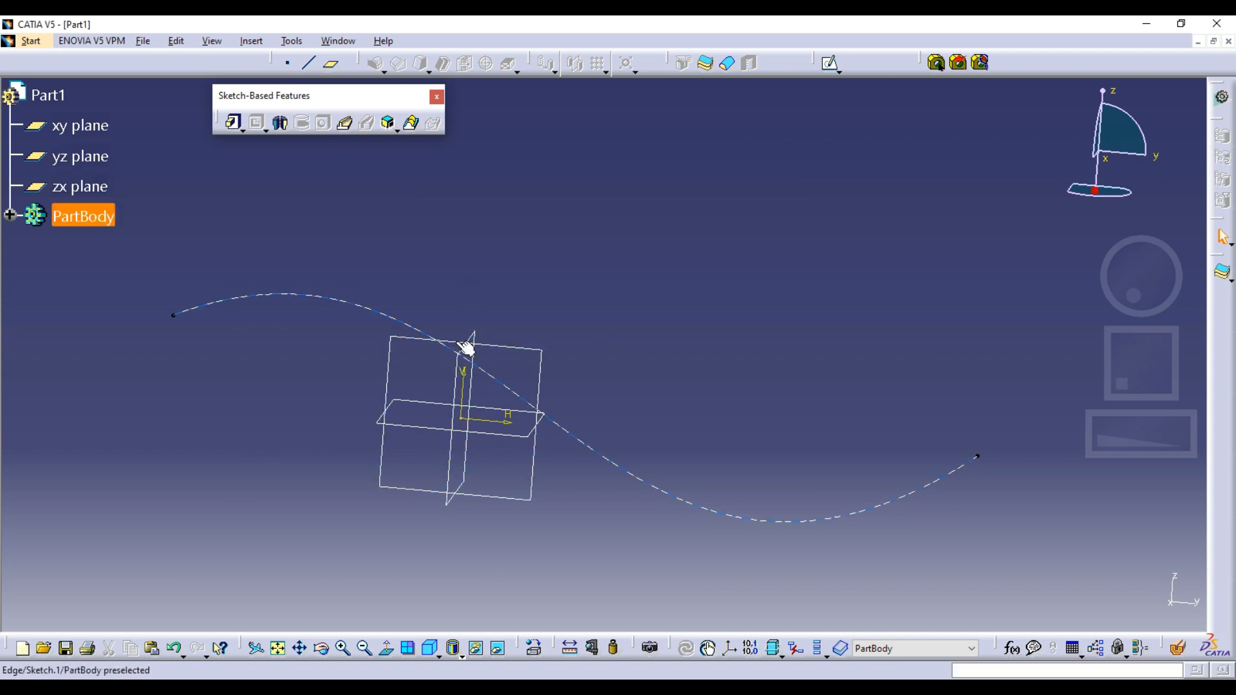
left_click(406, 324)
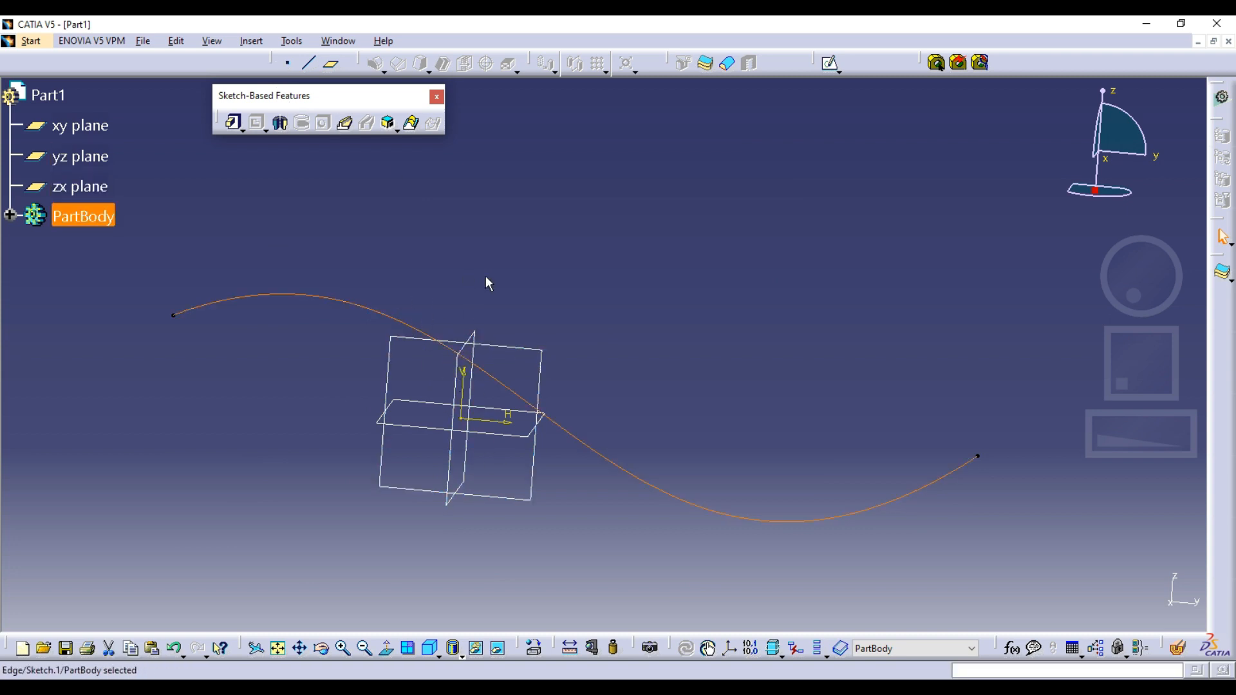
left_click(487, 282)
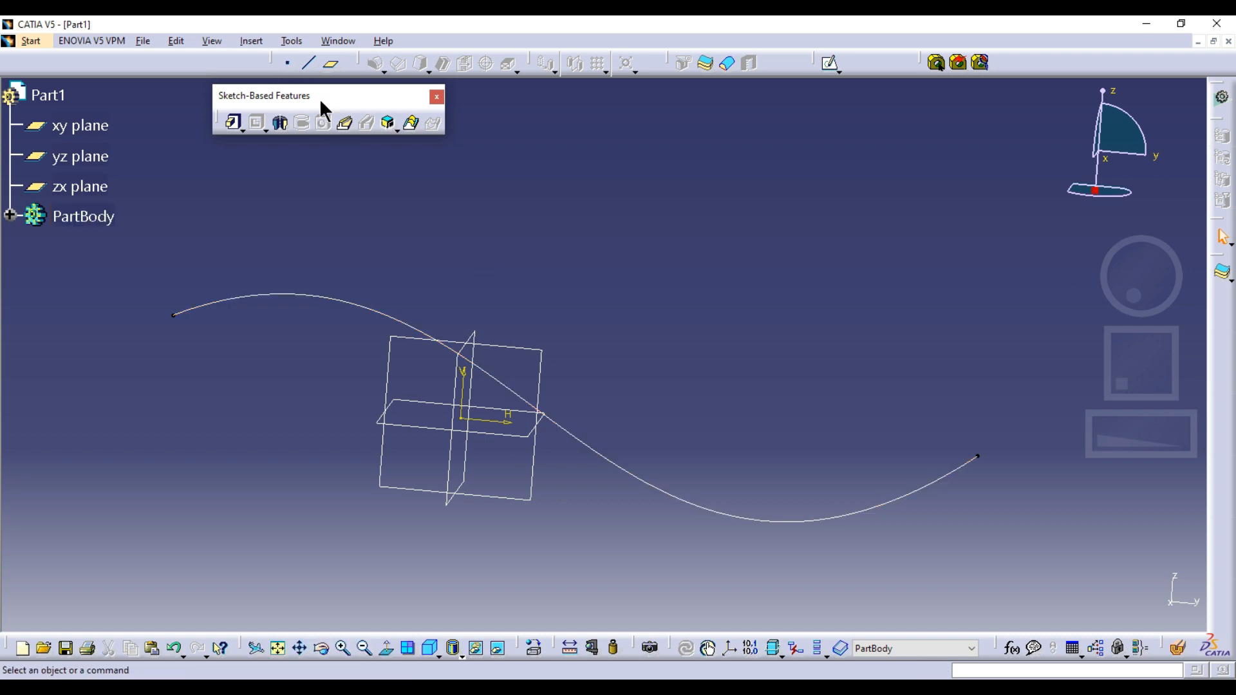
Begin defining a reference plane of type Normal to curve, with the spline Sketch.1 as its curve.
left_click_drag(605, 158, 666, 196)
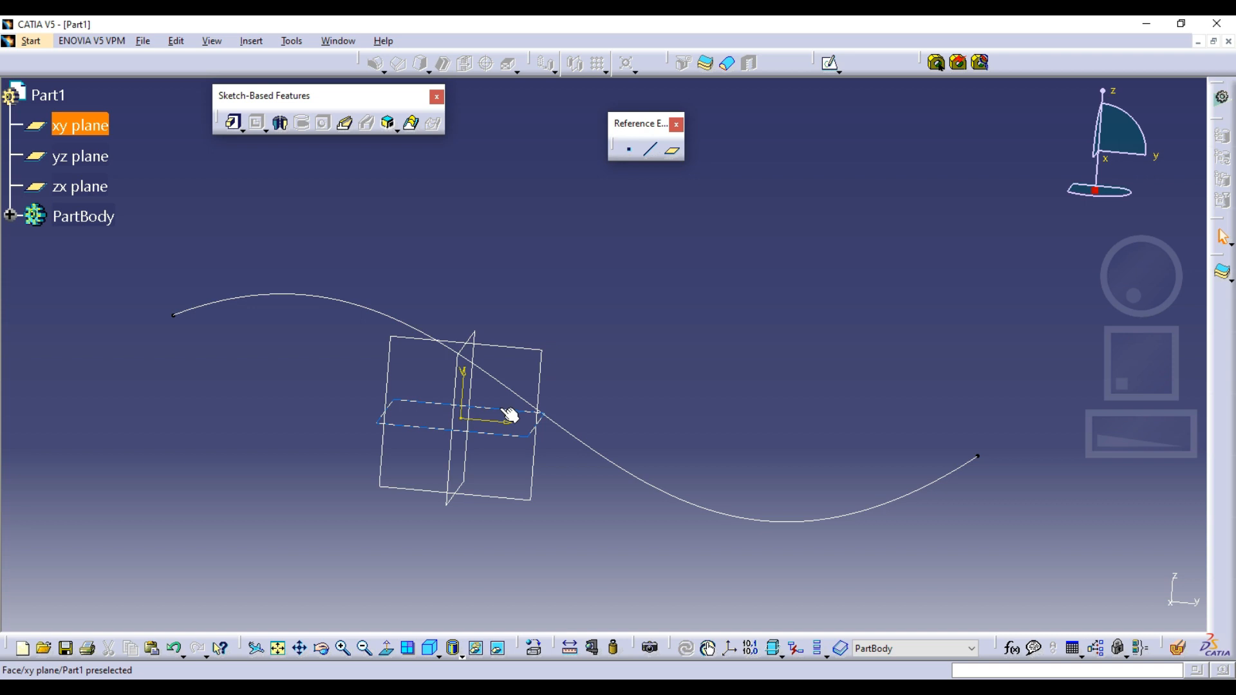
left_click(671, 151)
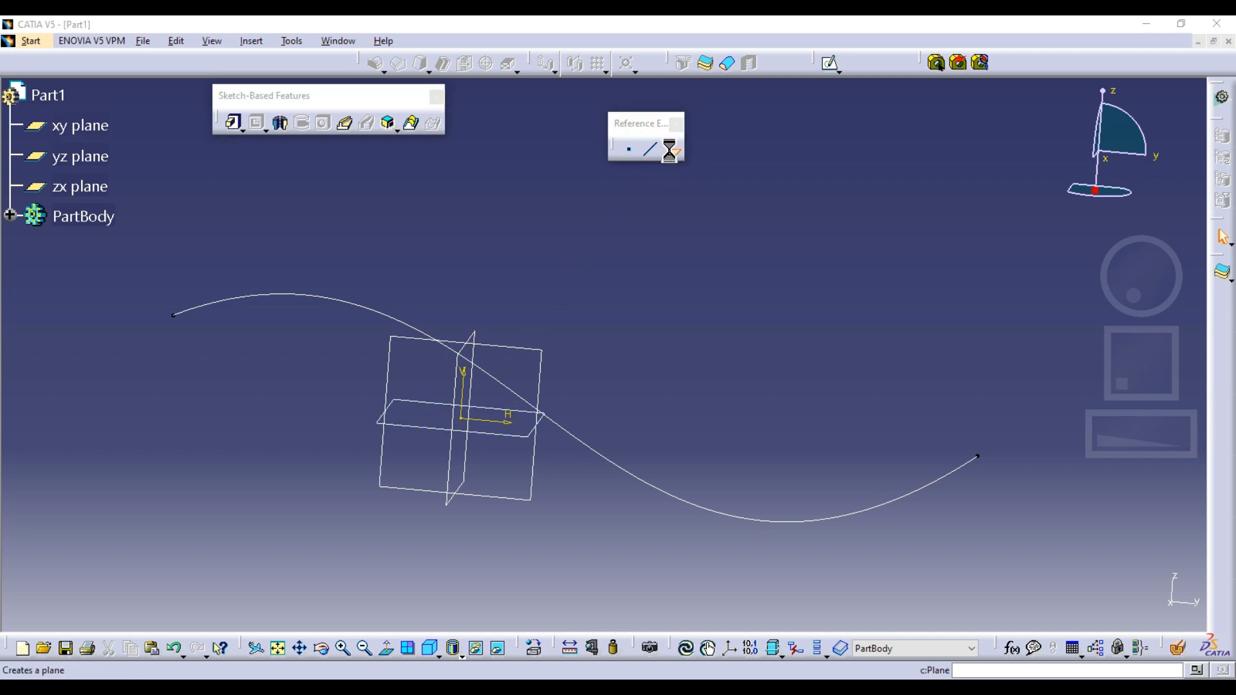
left_click(900, 141)
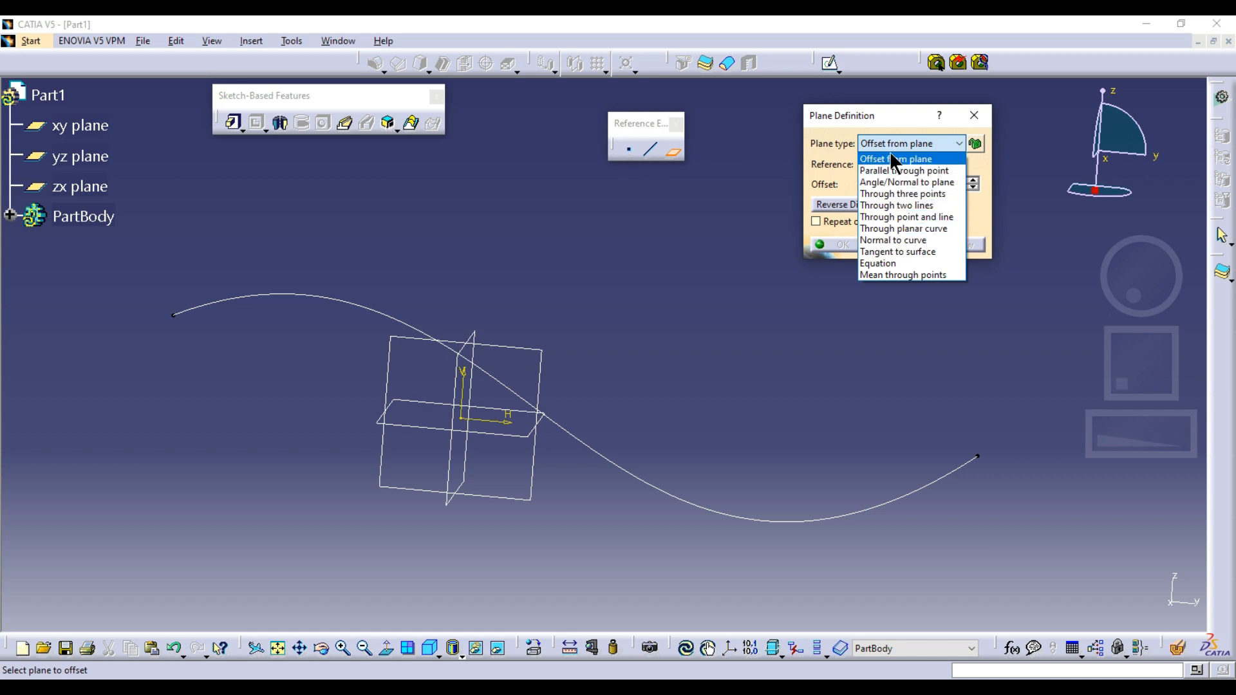
left_click(908, 241)
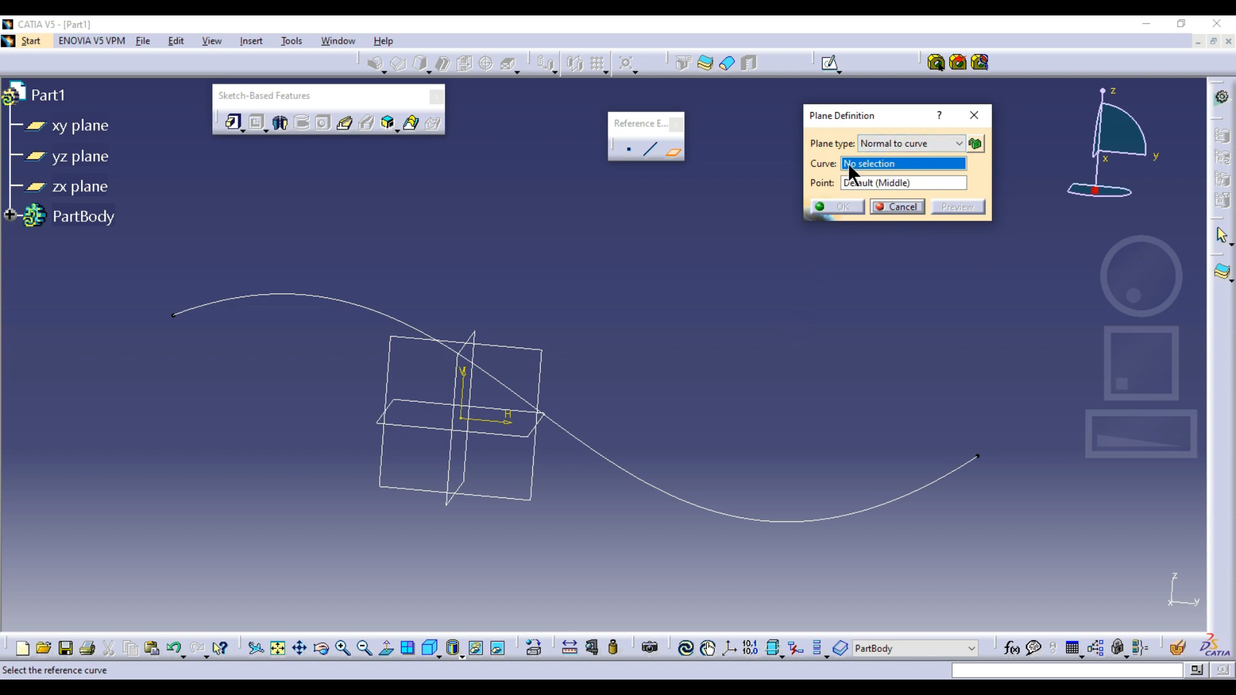
left_click(585, 443)
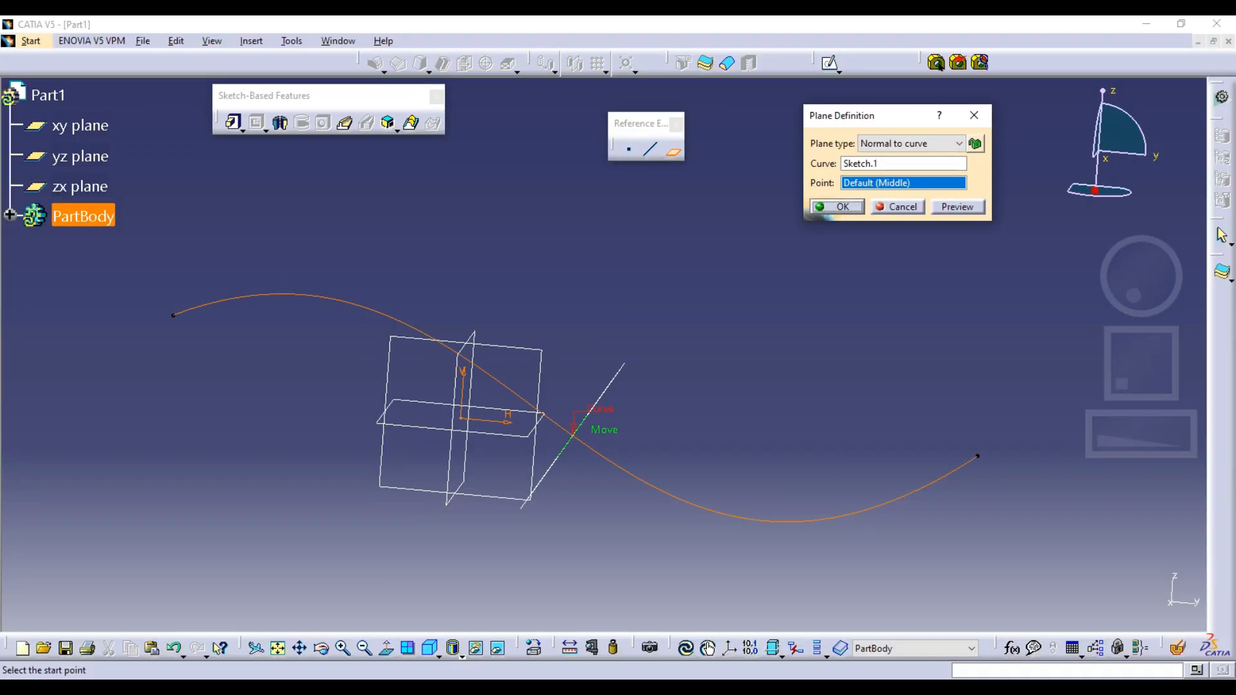
mouse_move(669, 462)
left_mouse_down()
mouse_move(651, 531)
mouse_move(684, 541)
left_mouse_up()
left_click_drag(756, 460, 760, 514)
left_click_drag(789, 475, 803, 547)
left_click_drag(834, 479, 841, 546)
left_click_drag(871, 475, 891, 541)
key("Escape")
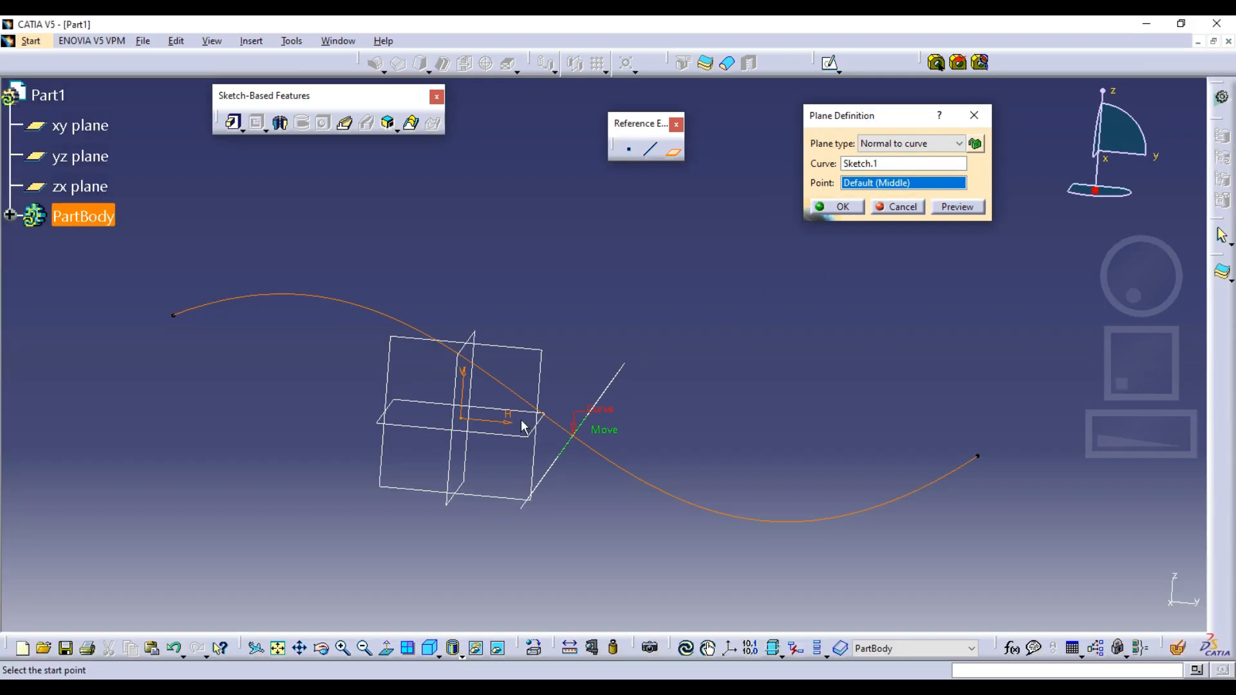
Try both end vertices of the spline as the plane's point, choose the upper-left one, and create the plane.
middle_click_drag(673, 480, 649, 410)
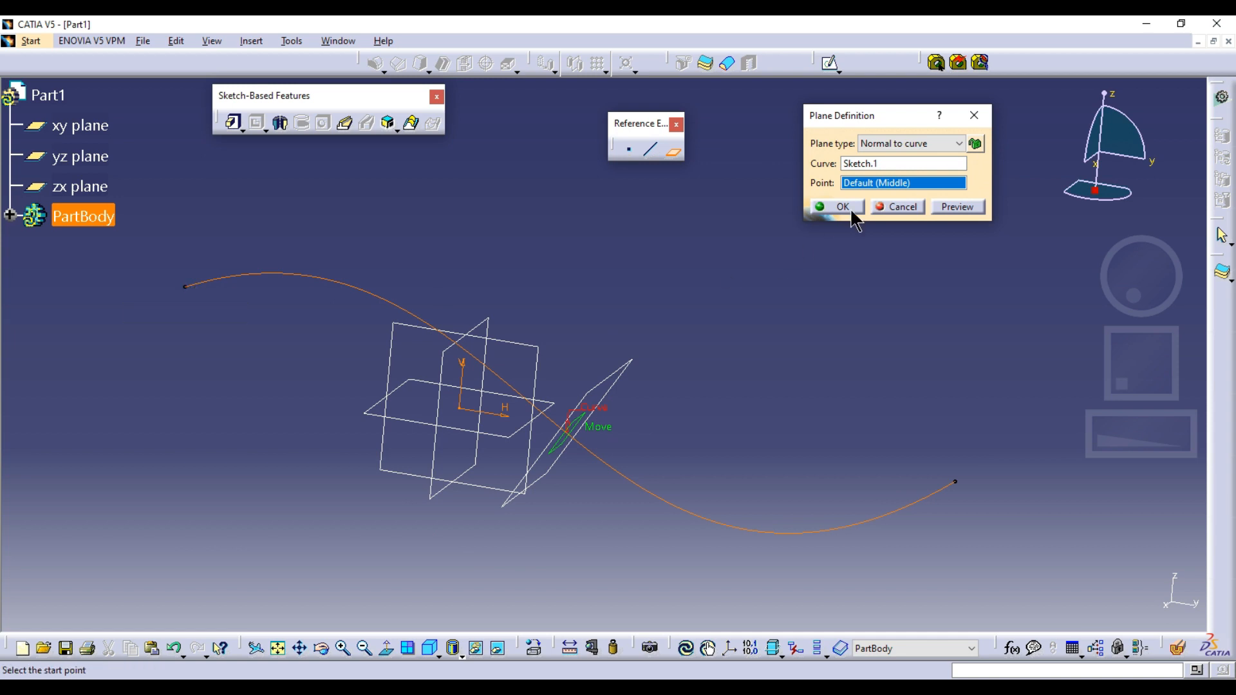
left_click(184, 288)
middle_click_drag(394, 287, 428, 342)
middle_click_drag(613, 351, 569, 353)
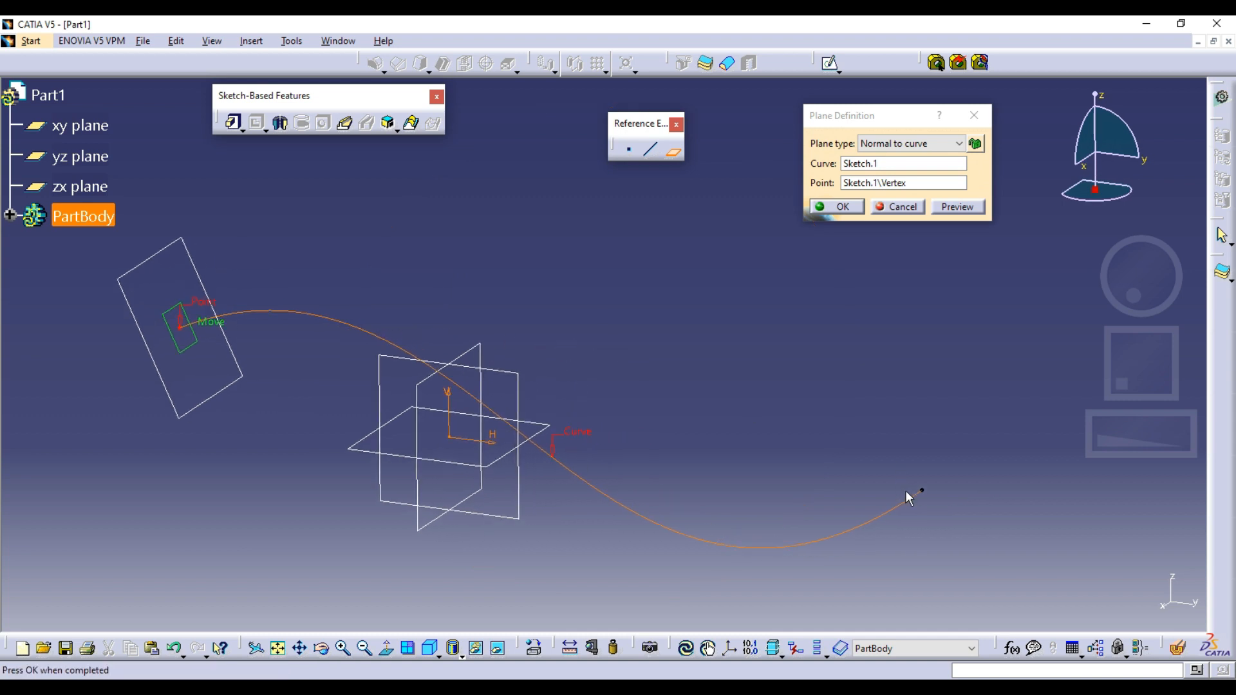
left_click(864, 181)
left_click(924, 490)
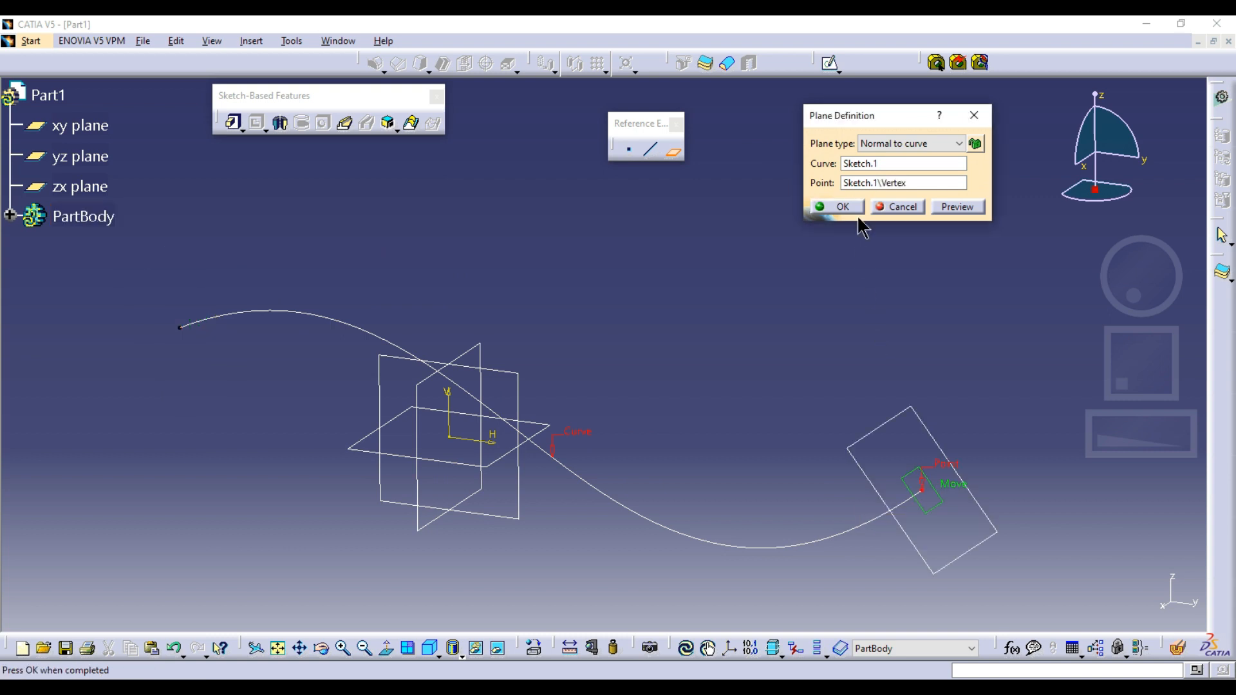
left_click(864, 183)
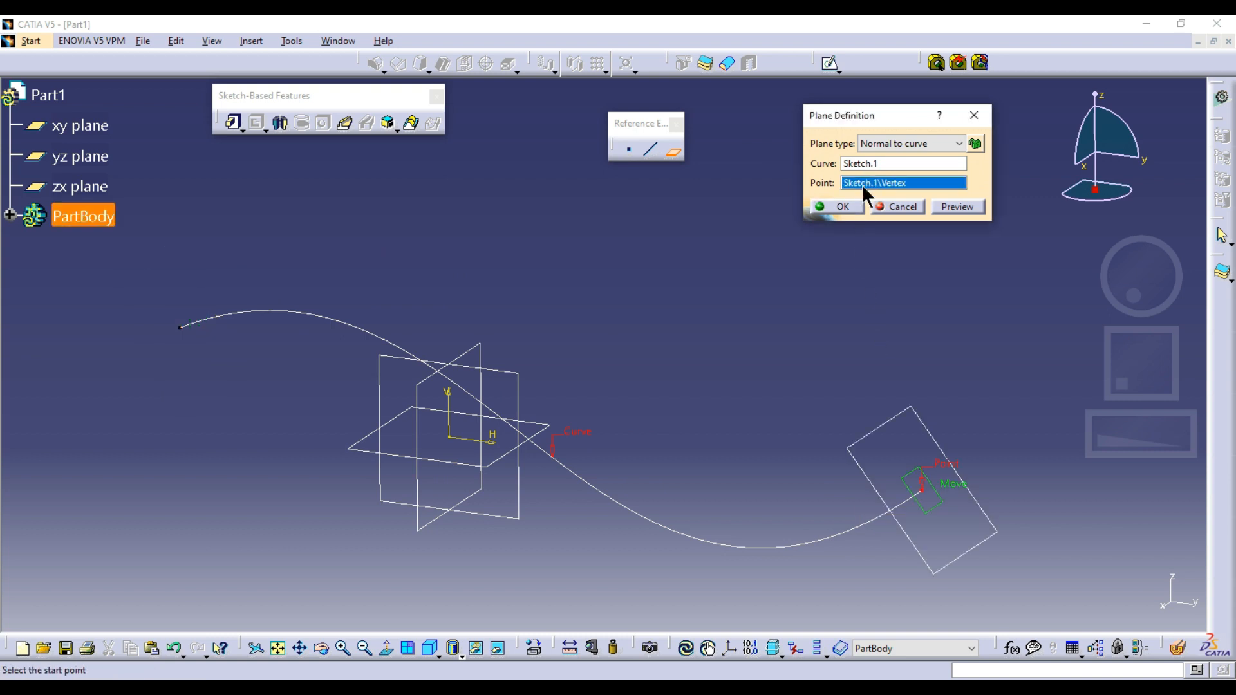
left_click(187, 332)
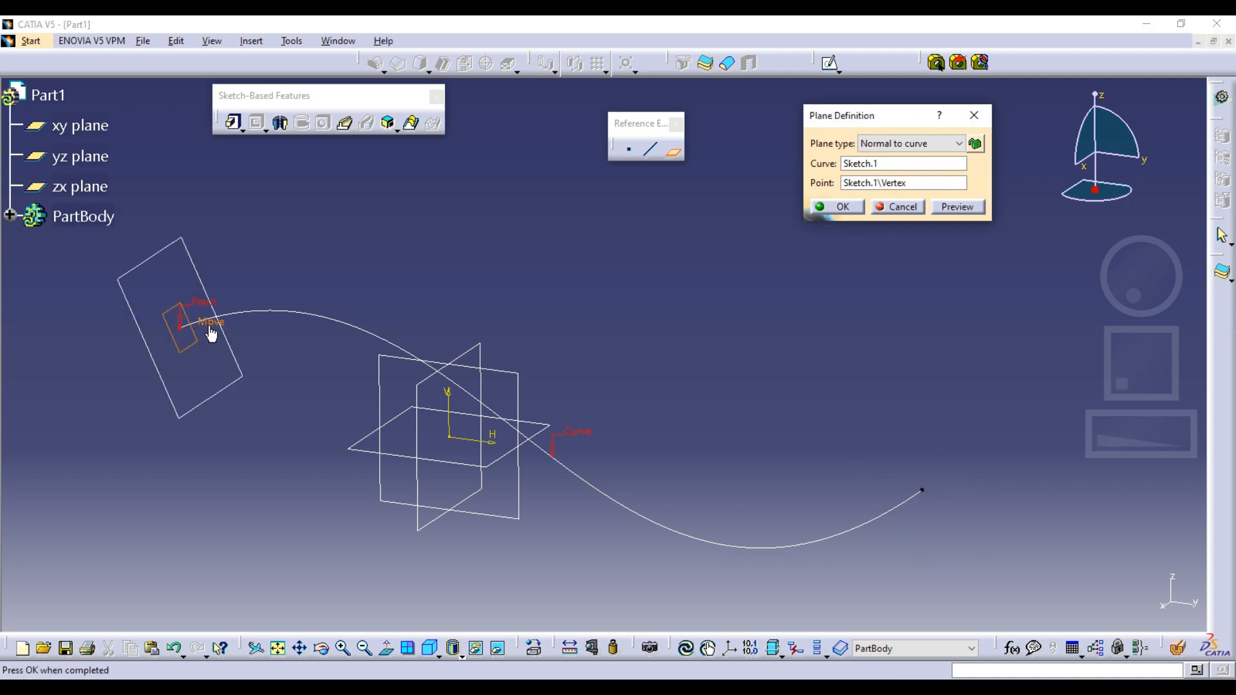
left_click(822, 206)
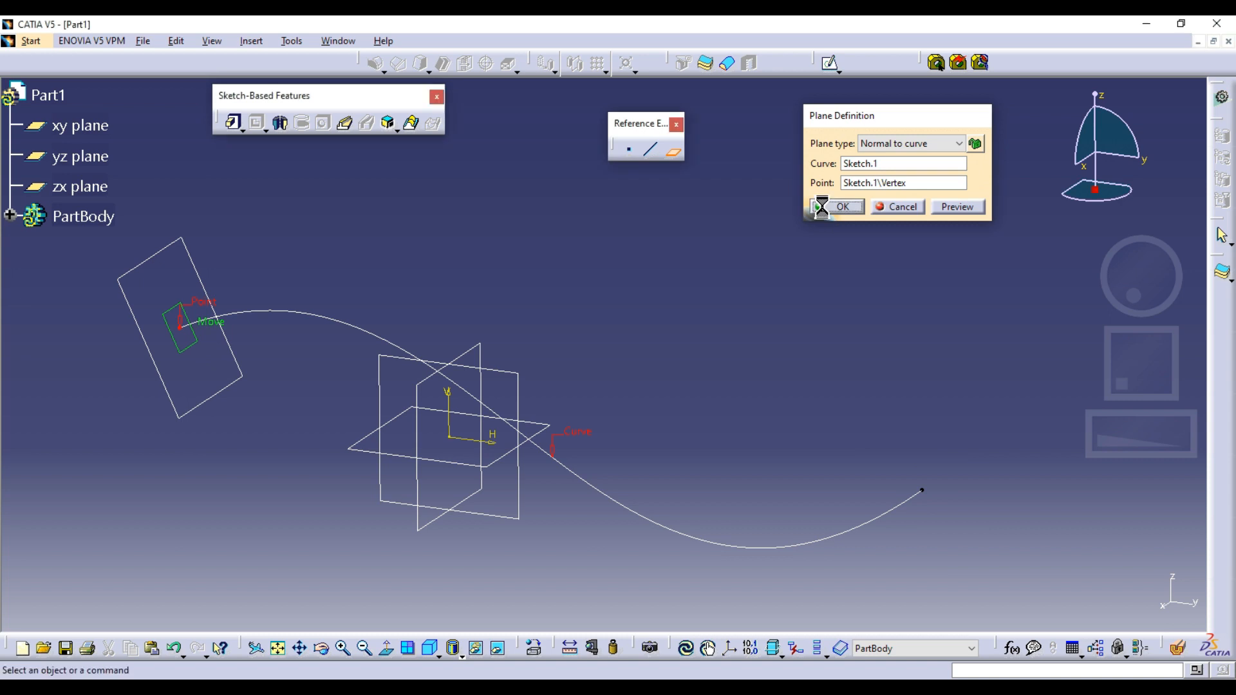
Open a new sketch on the reference plane at the spline's end.
left_click(827, 65)
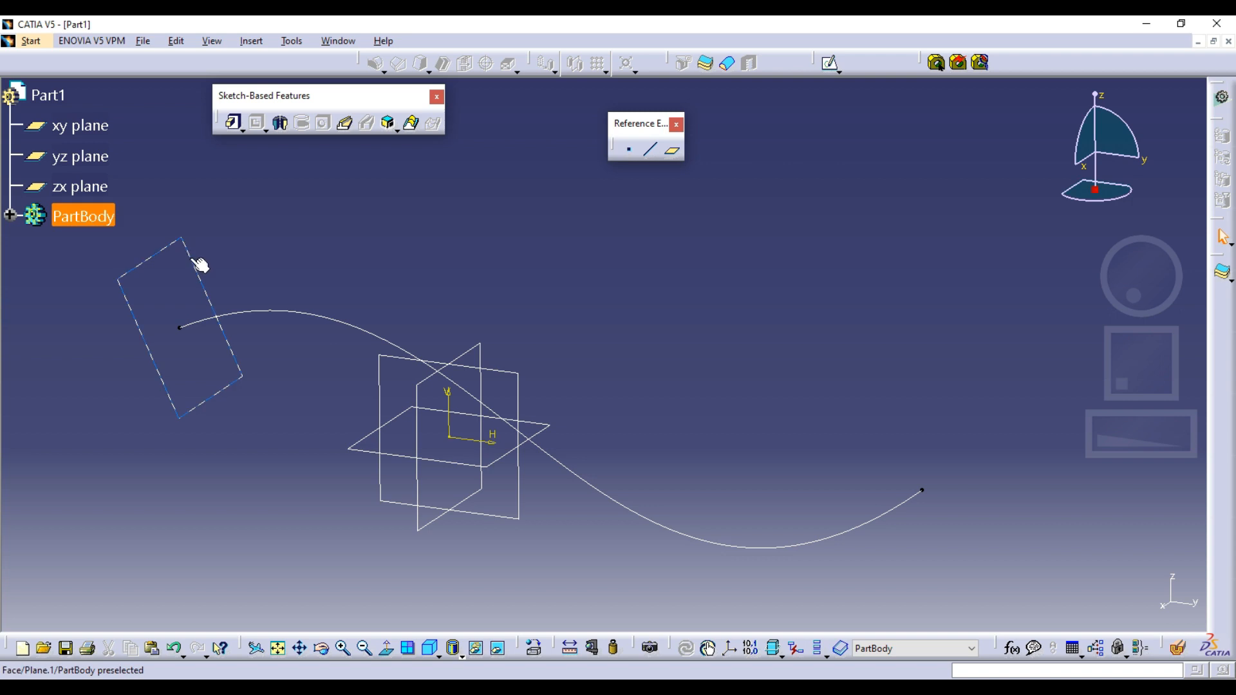
middle_click_drag(387, 427, 403, 295)
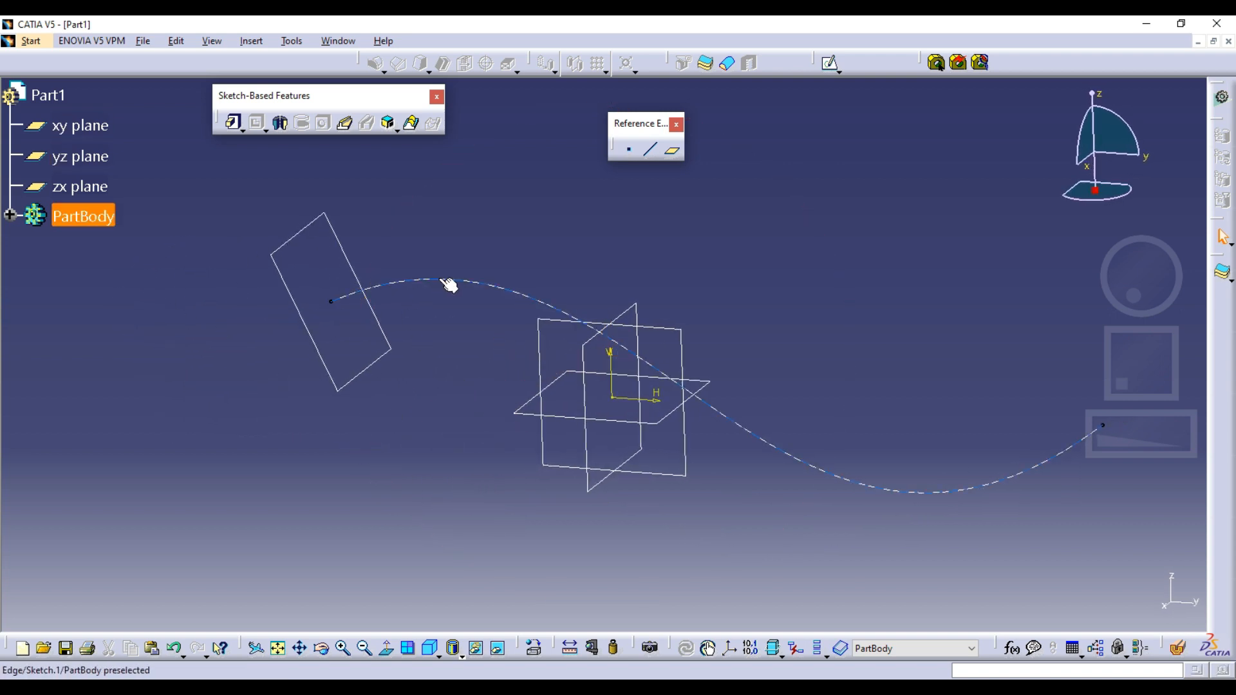
left_click(827, 72)
left_click(295, 235)
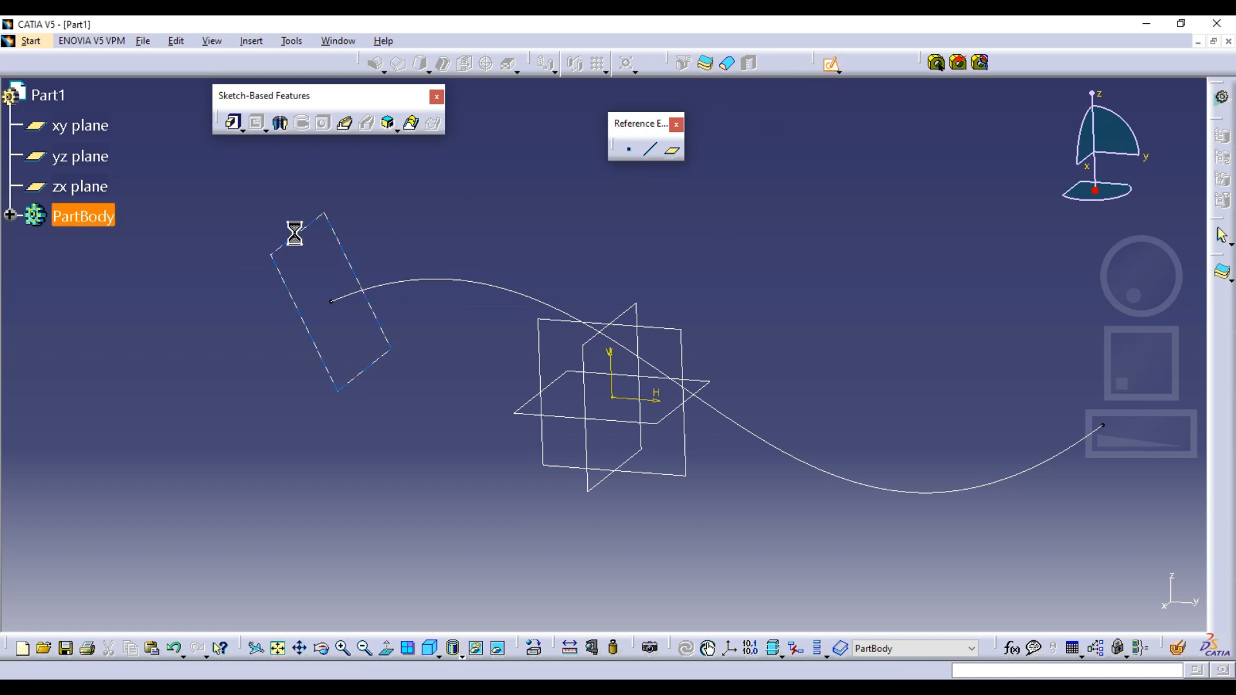
mouse_move(412, 257)
middle_mouse_down()
mouse_move(459, 298)
mouse_move(528, 298)
mouse_move(475, 280)
middle_mouse_up()
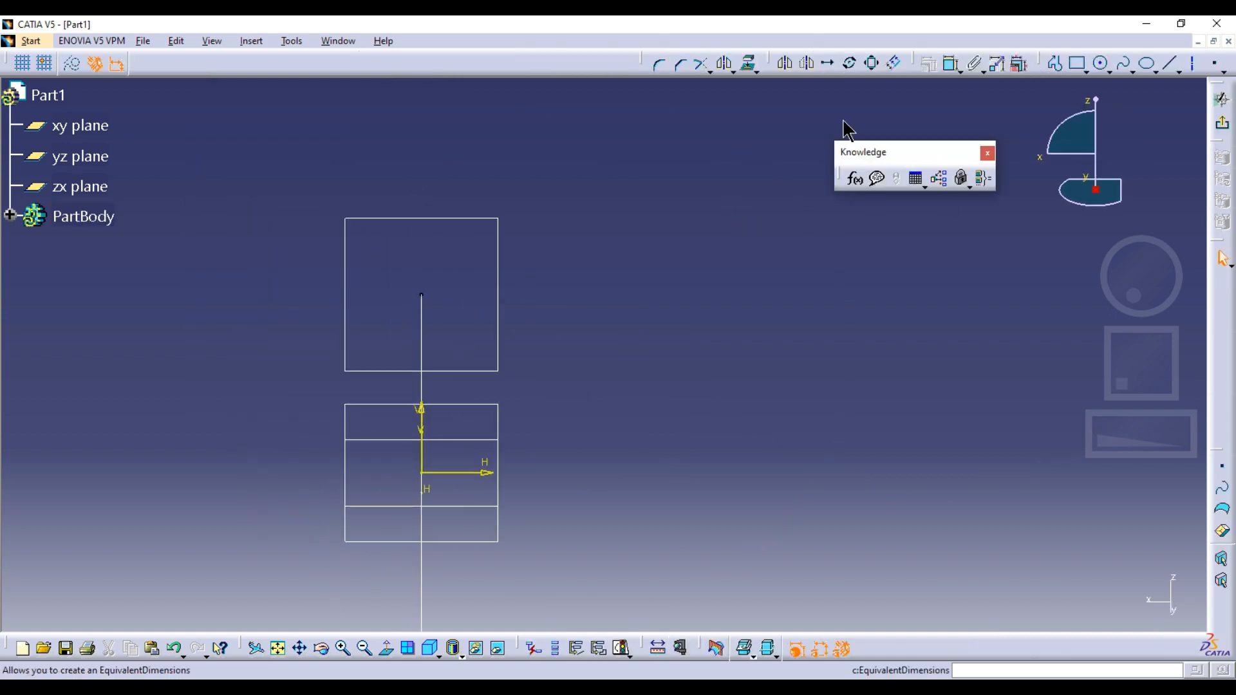
Sketch a circle beside the reference plane's square outline, clear of the spline's end vertex.
left_click_drag(1045, 63, 499, 158)
double_click(850, 152)
left_click(557, 157)
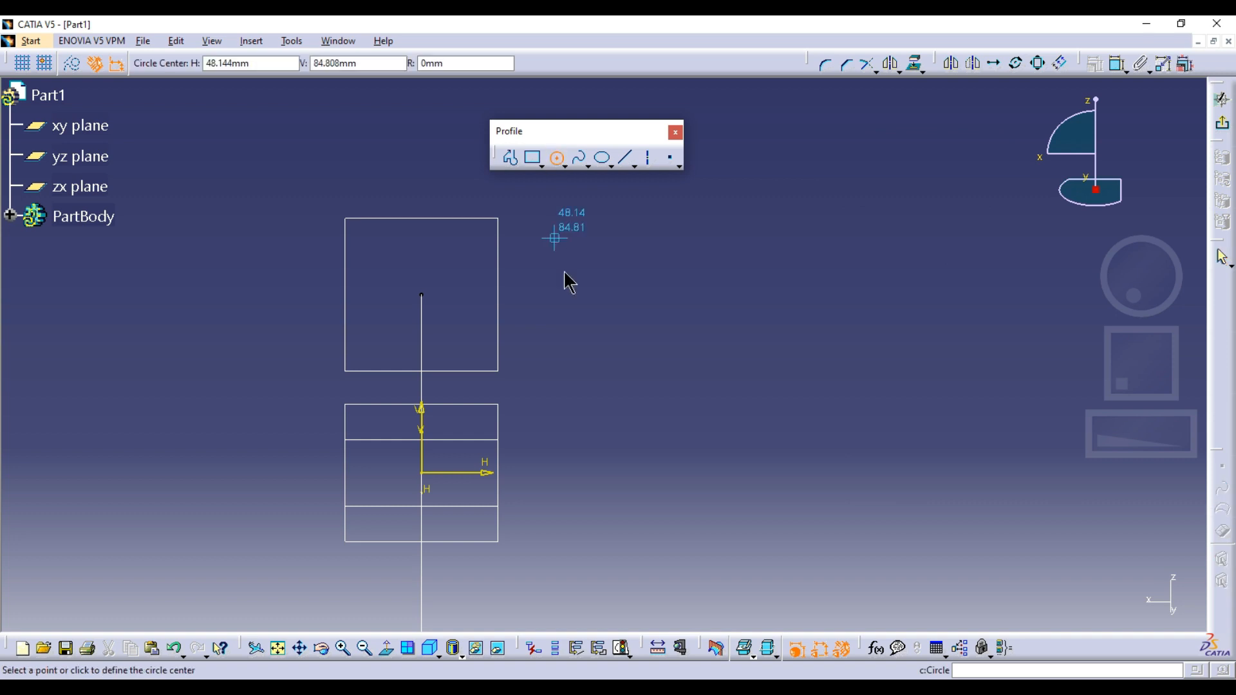
left_click(581, 300)
left_click(588, 243)
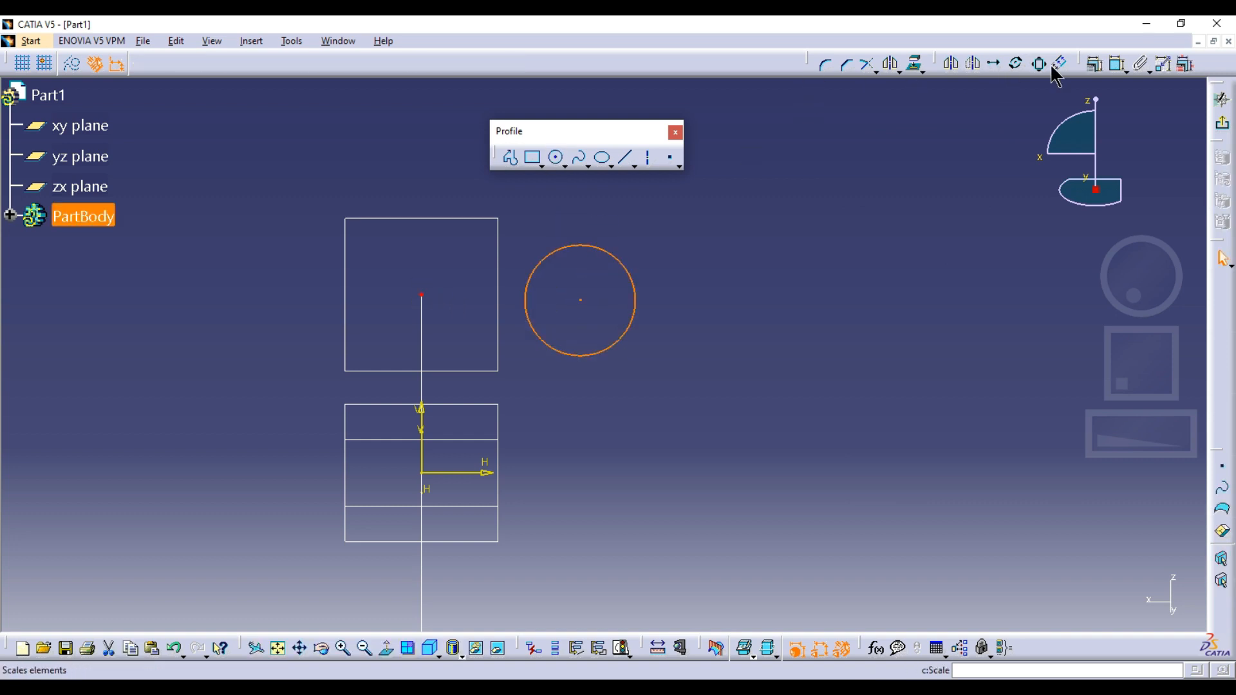
Constrain the circle's centre to be coincident with the spline's end vertex.
left_click_drag(1087, 64, 837, 190)
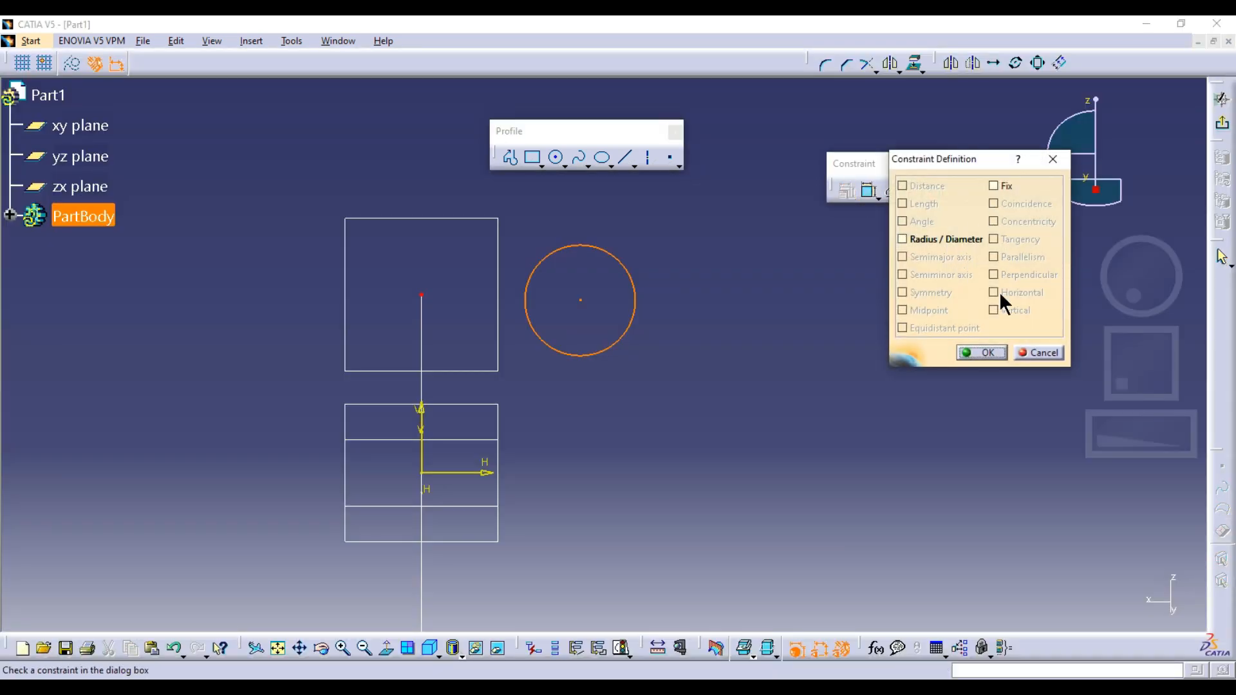
left_click(1040, 352)
left_click(581, 300)
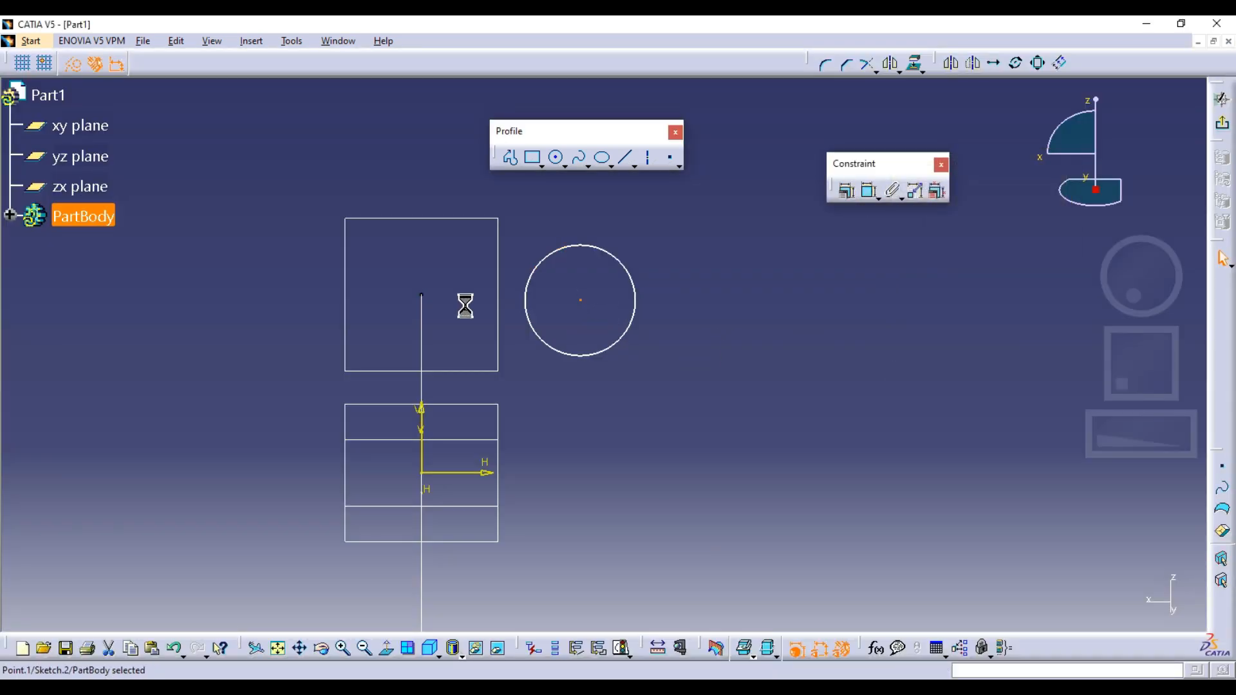
left_click(422, 296, "ctrl")
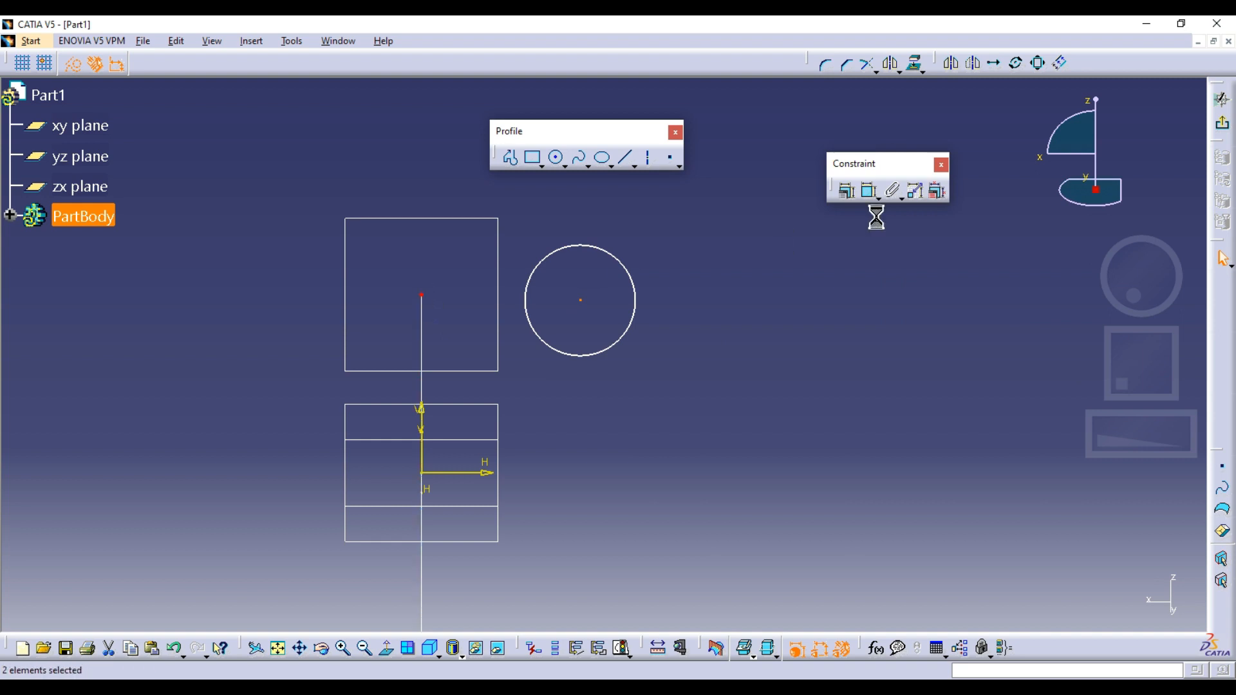
left_click(847, 191)
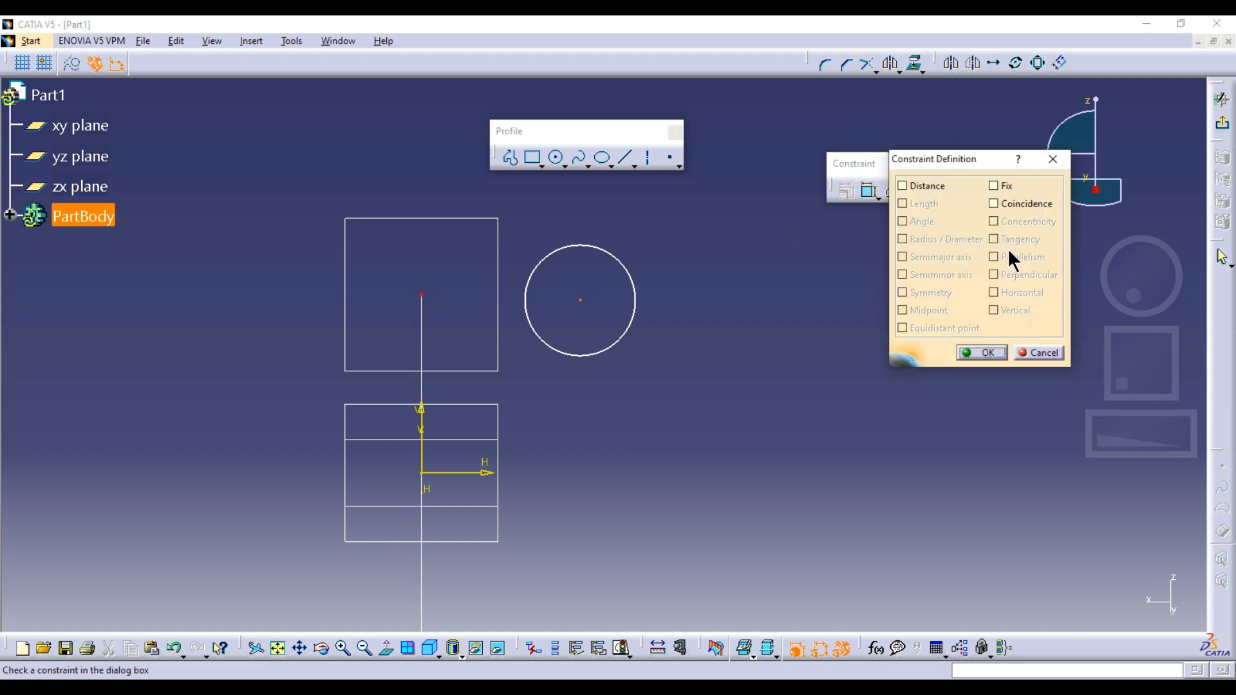
left_click(1022, 203)
left_click(981, 351)
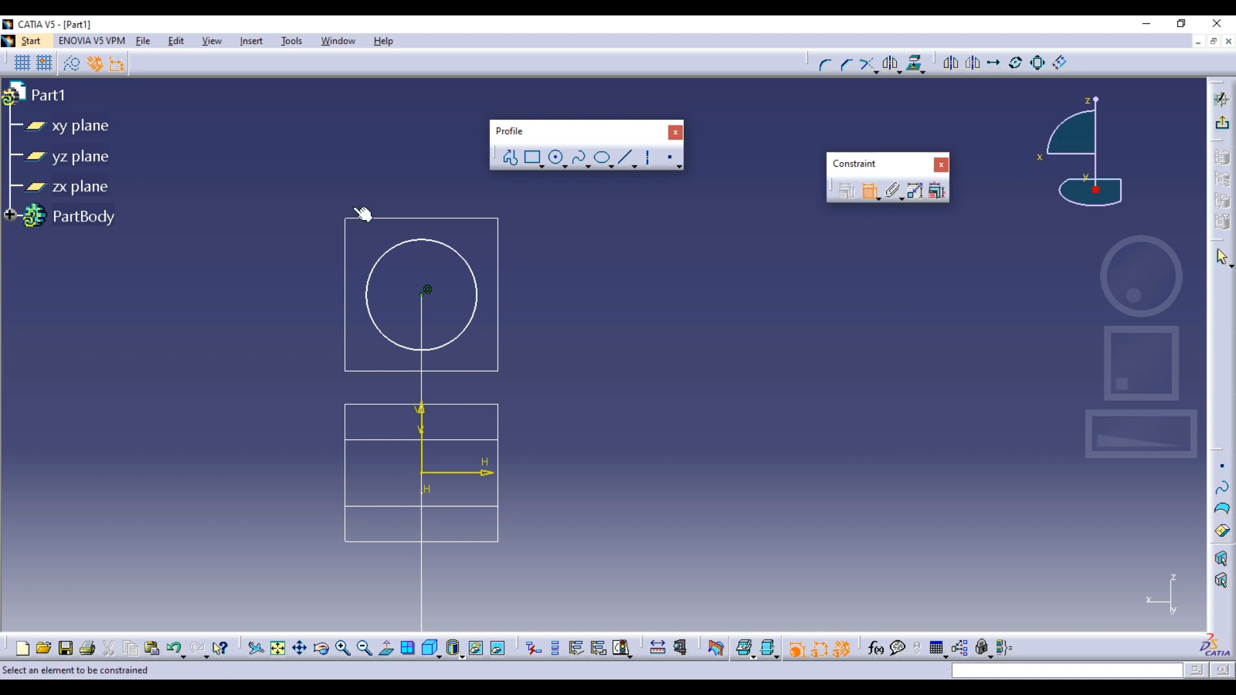
Dimension the circle's diameter, set it to 40 mm, and exit the sketch.
left_click(400, 242)
left_click(331, 175)
double_click(332, 179)
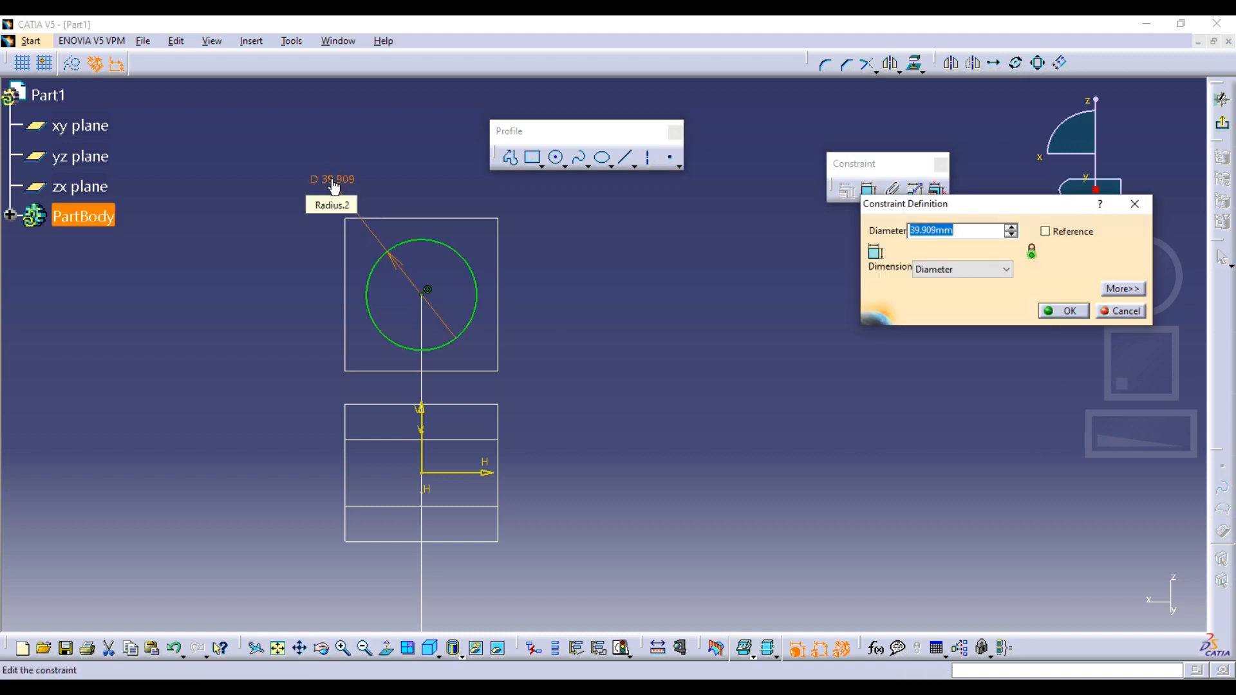
type("40")
key("Return")
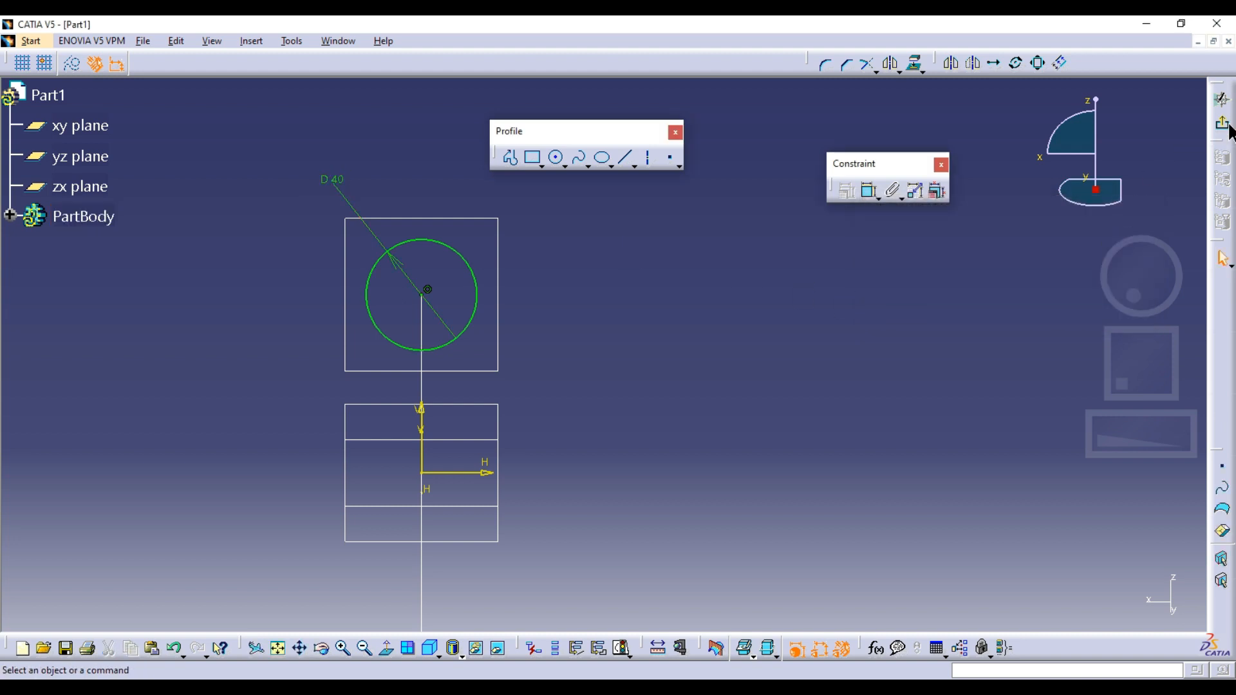
left_click(1223, 124)
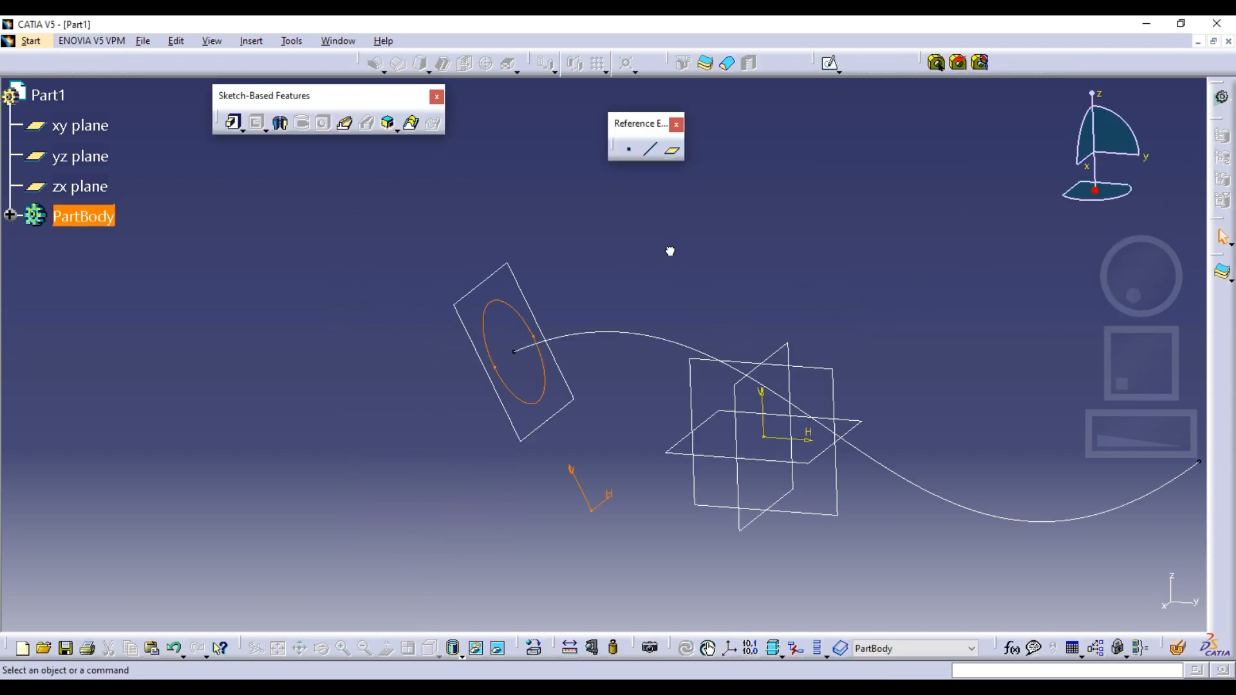
Try a rib with the circle Sketch.2 as profile and the spline Sketch.1 as center curve, and undo it.
left_click(803, 360)
mouse_move(804, 360)
middle_mouse_down()
mouse_move(541, 345)
mouse_move(632, 350)
mouse_move(661, 366)
middle_mouse_up()
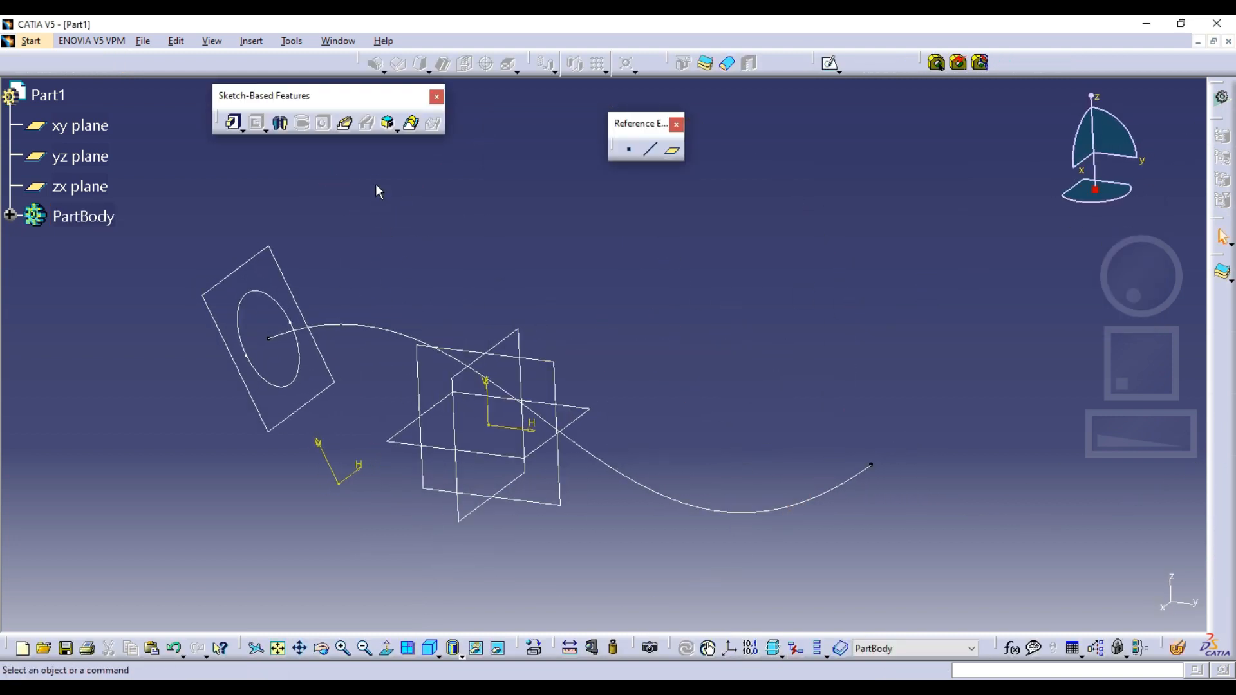
left_click(345, 123)
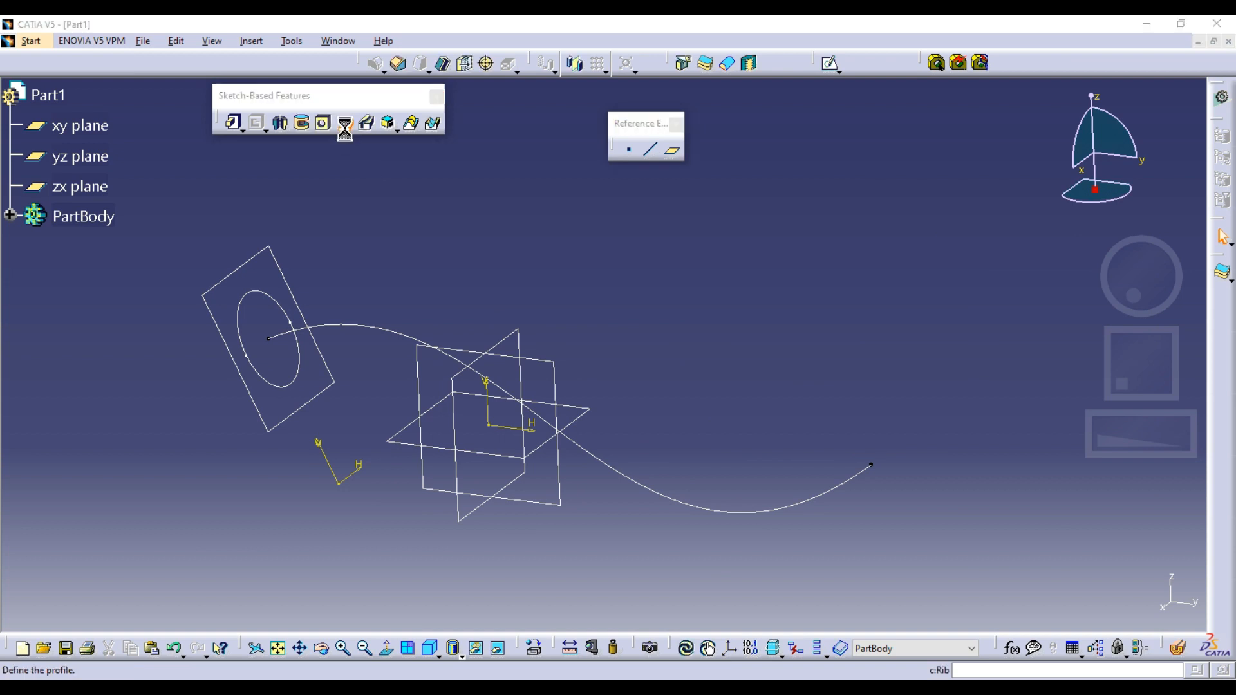
left_click_drag(182, 116, 850, 155)
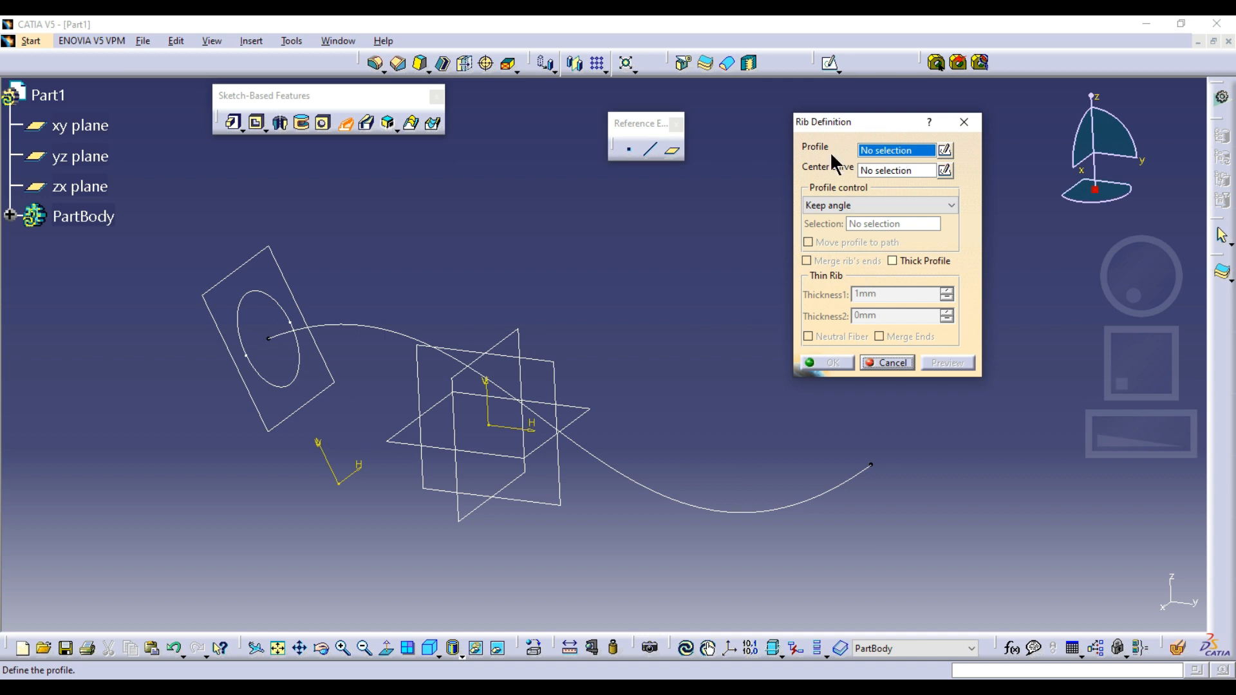
left_click(262, 294)
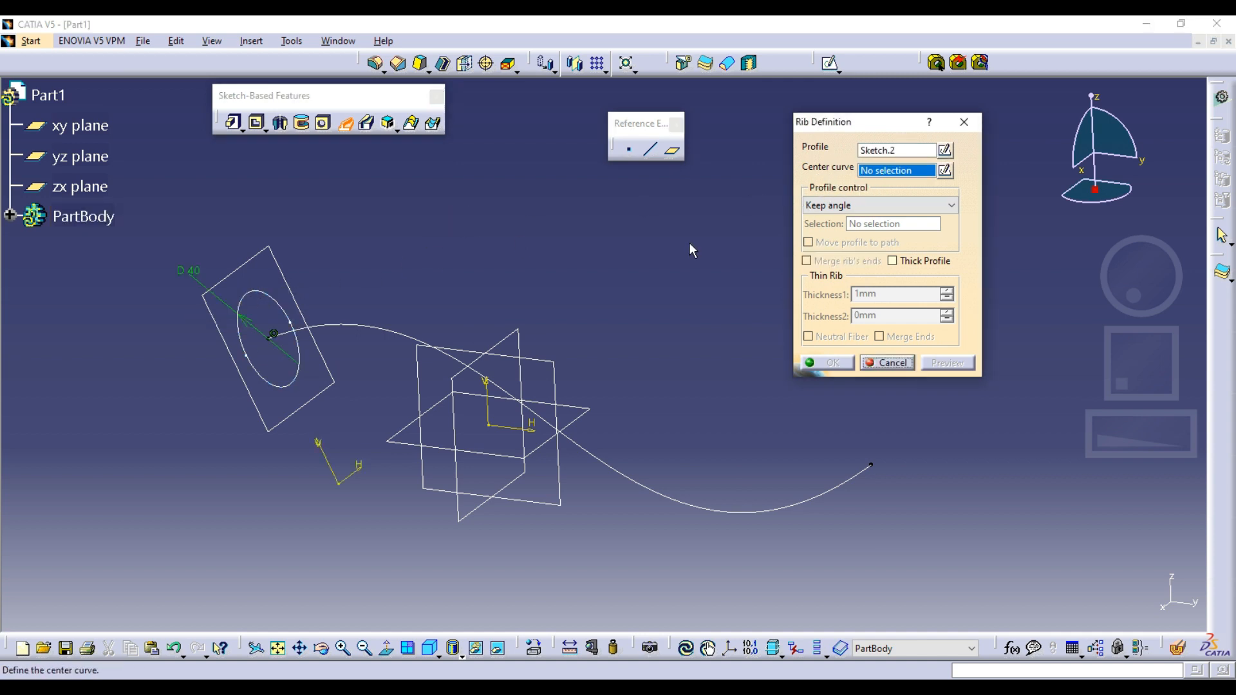
left_click(408, 333)
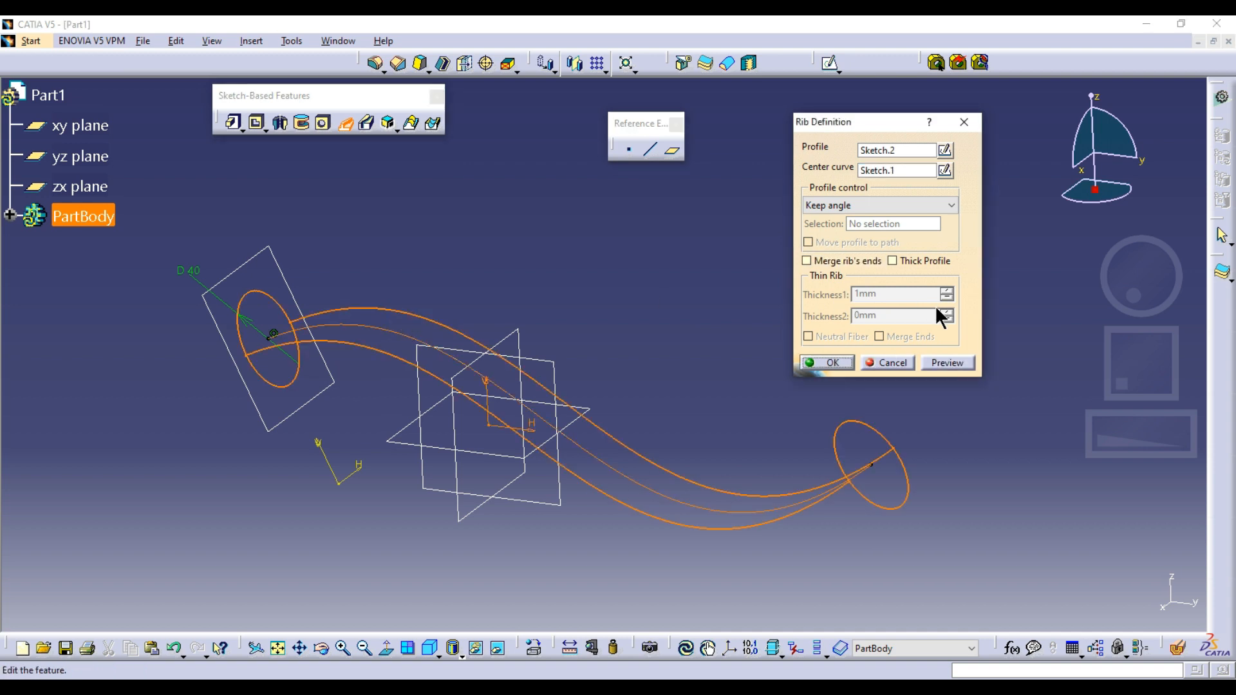
left_click(941, 363)
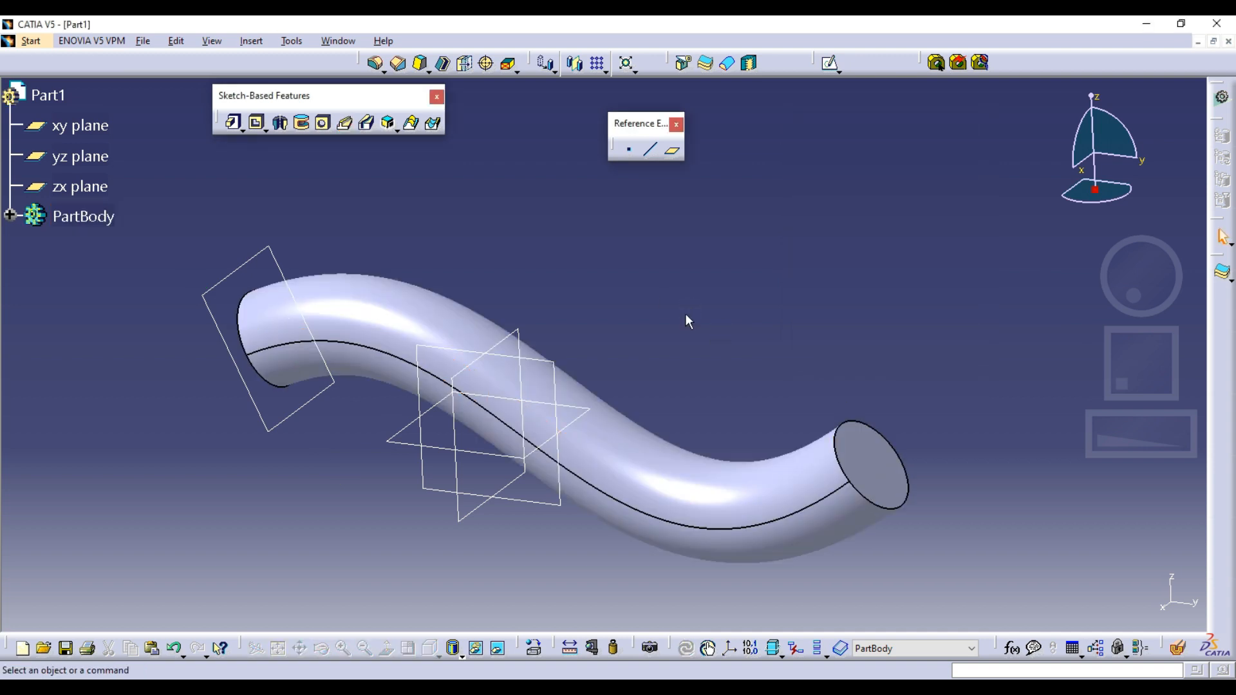
middle_click_drag(687, 320, 585, 411)
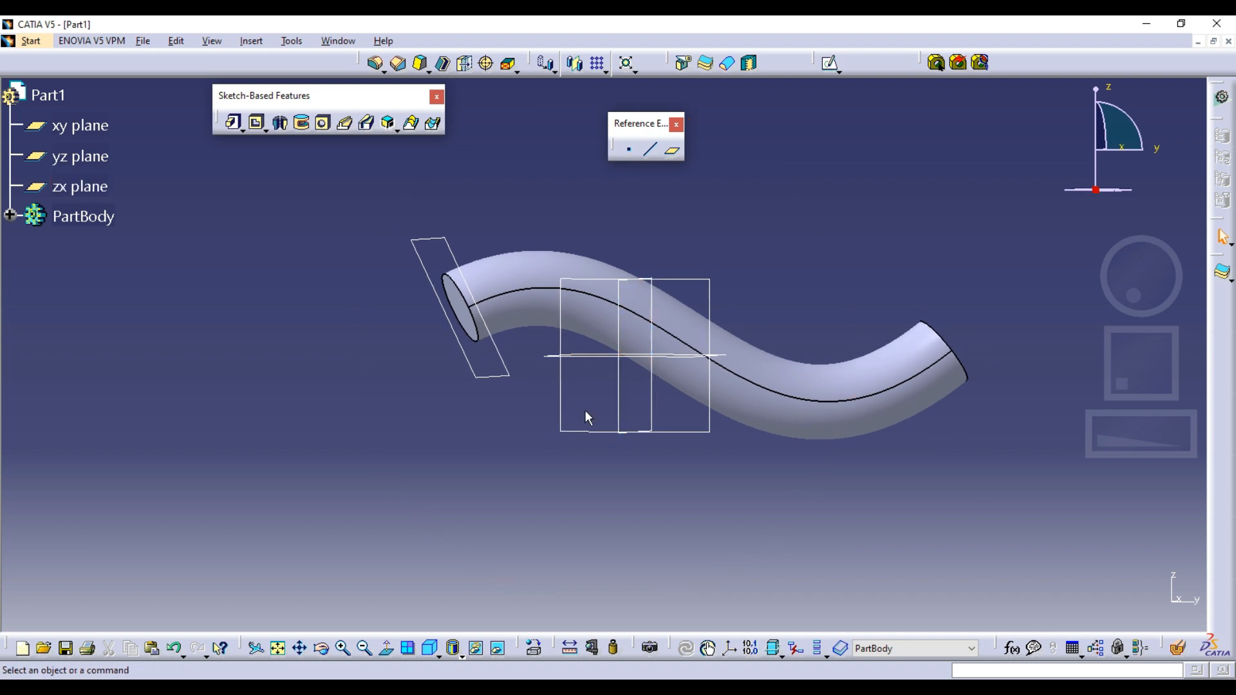
key("ctrl+z")
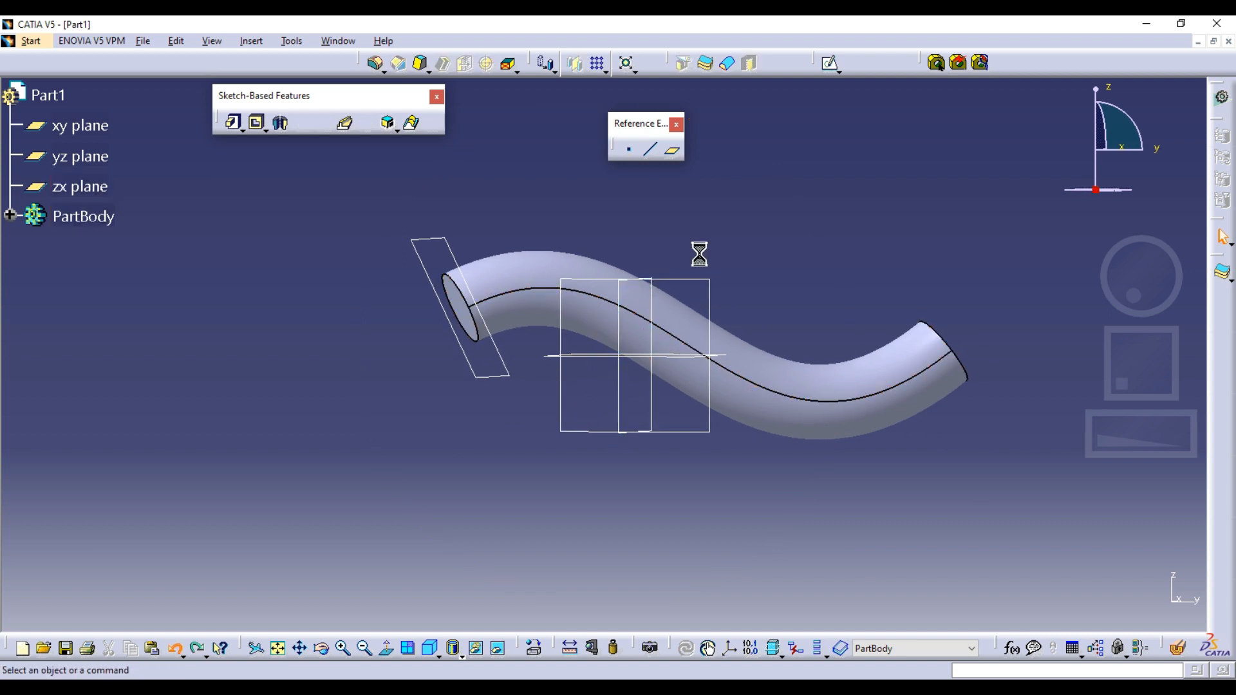
Replace the circle in the profile sketch with a hexagon centred on the spline's end vertex.
mouse_move(728, 318)
middle_mouse_down()
mouse_move(629, 378)
mouse_move(418, 331)
middle_mouse_up()
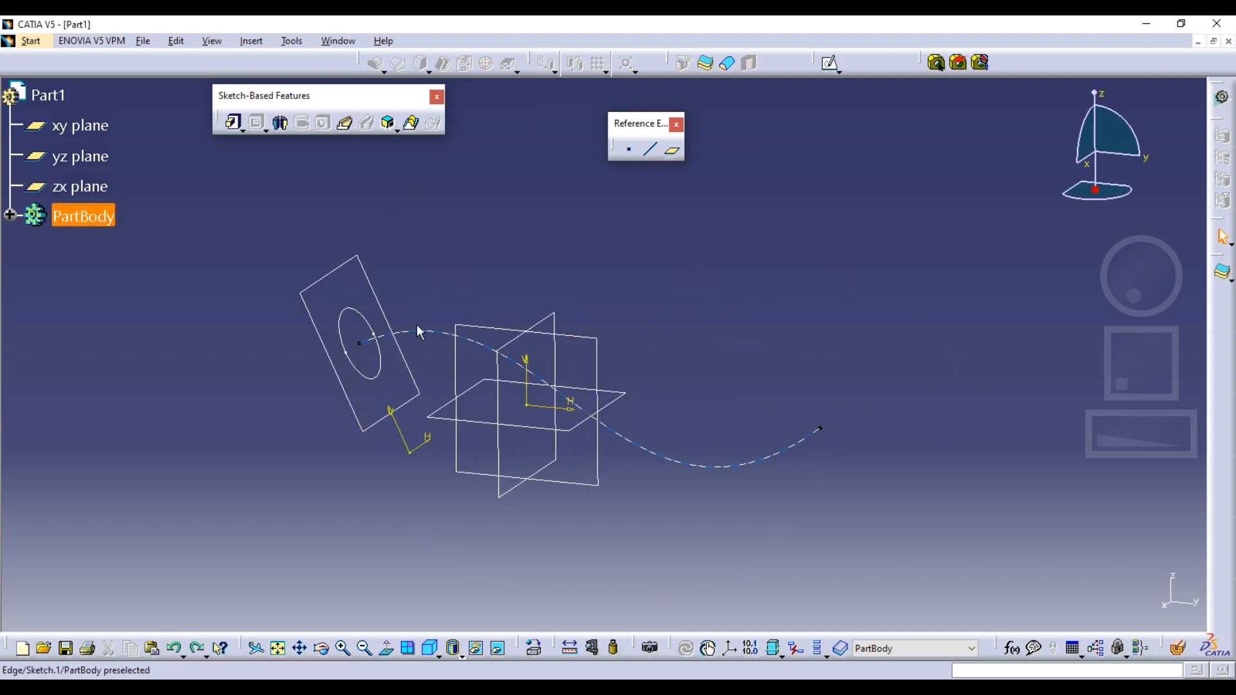
left_click(346, 311)
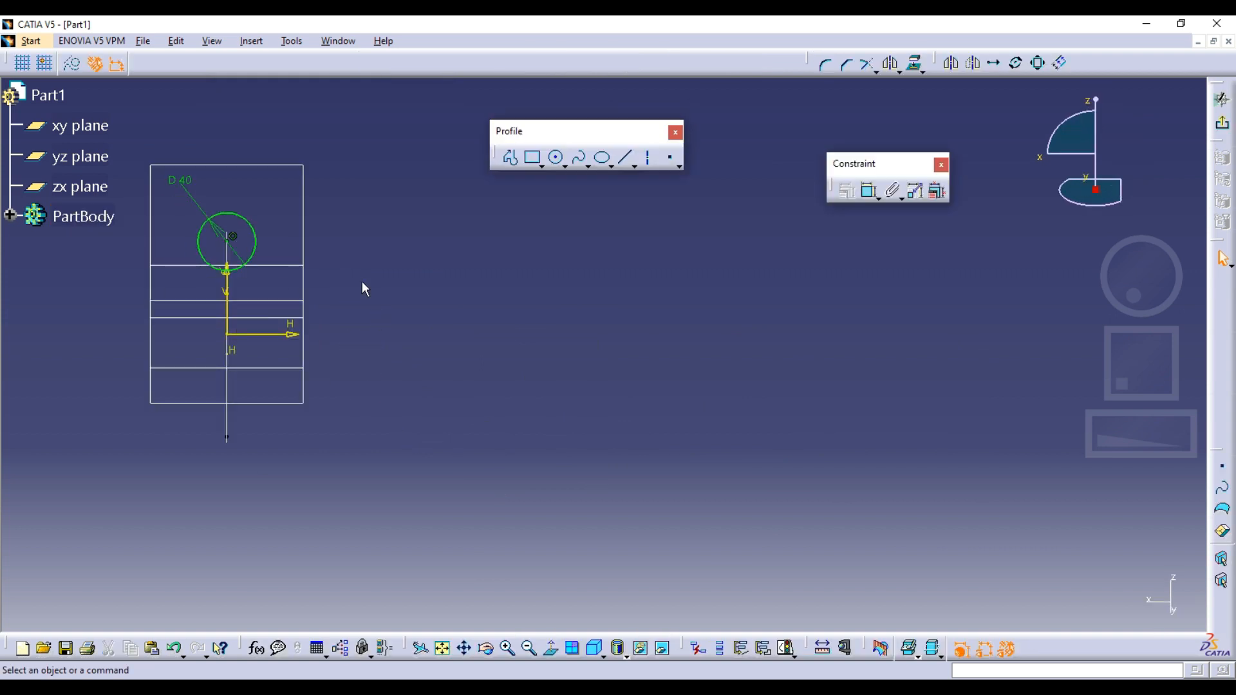
mouse_move(362, 285)
middle_mouse_down()
mouse_move(718, 359)
mouse_move(613, 300)
middle_mouse_up()
key("Delete")
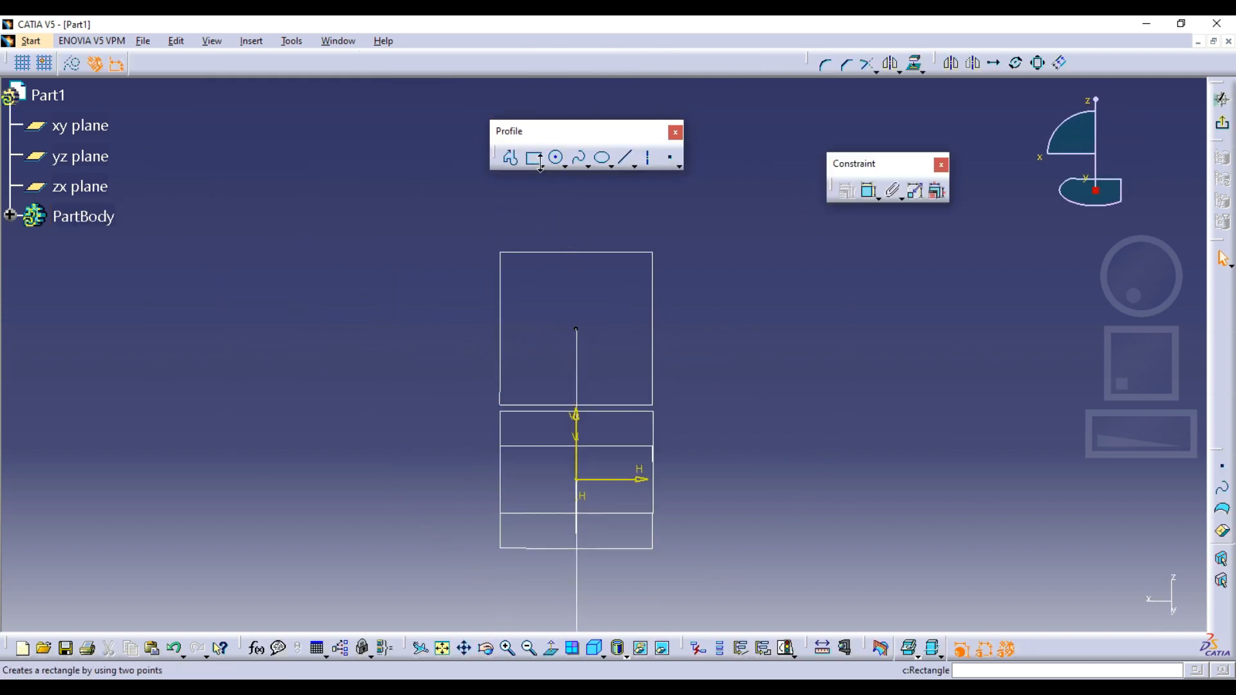
left_click(542, 165)
left_click(557, 313)
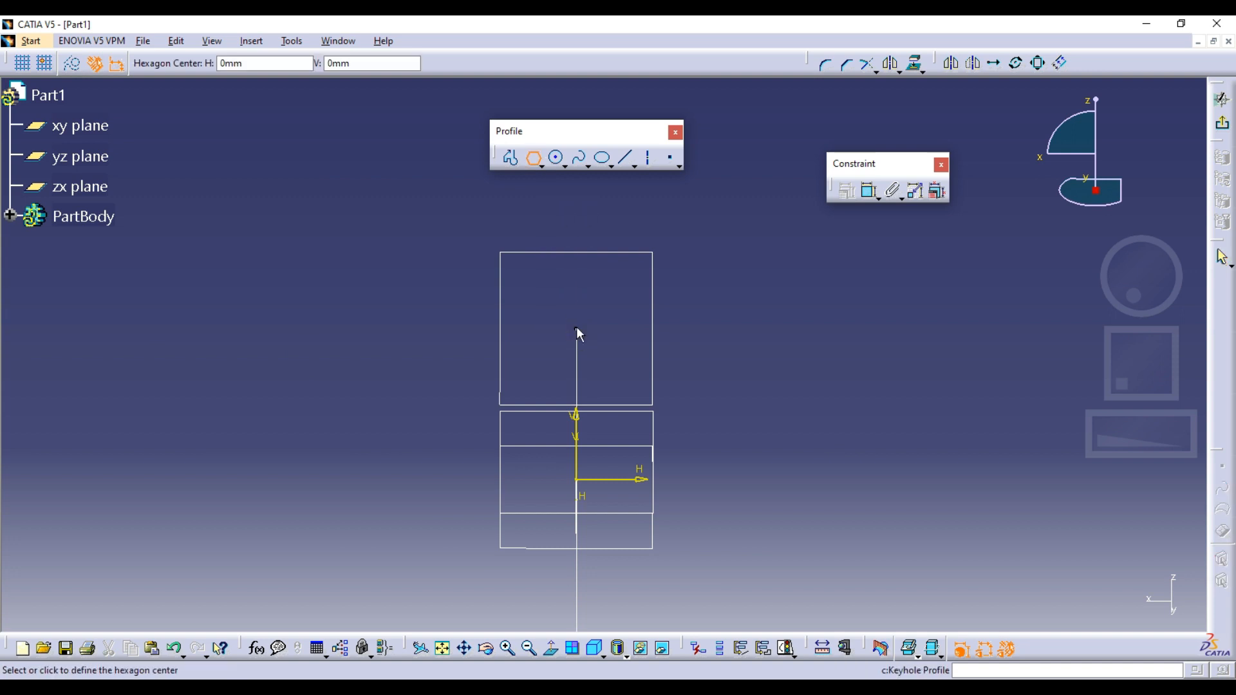
left_click(576, 330)
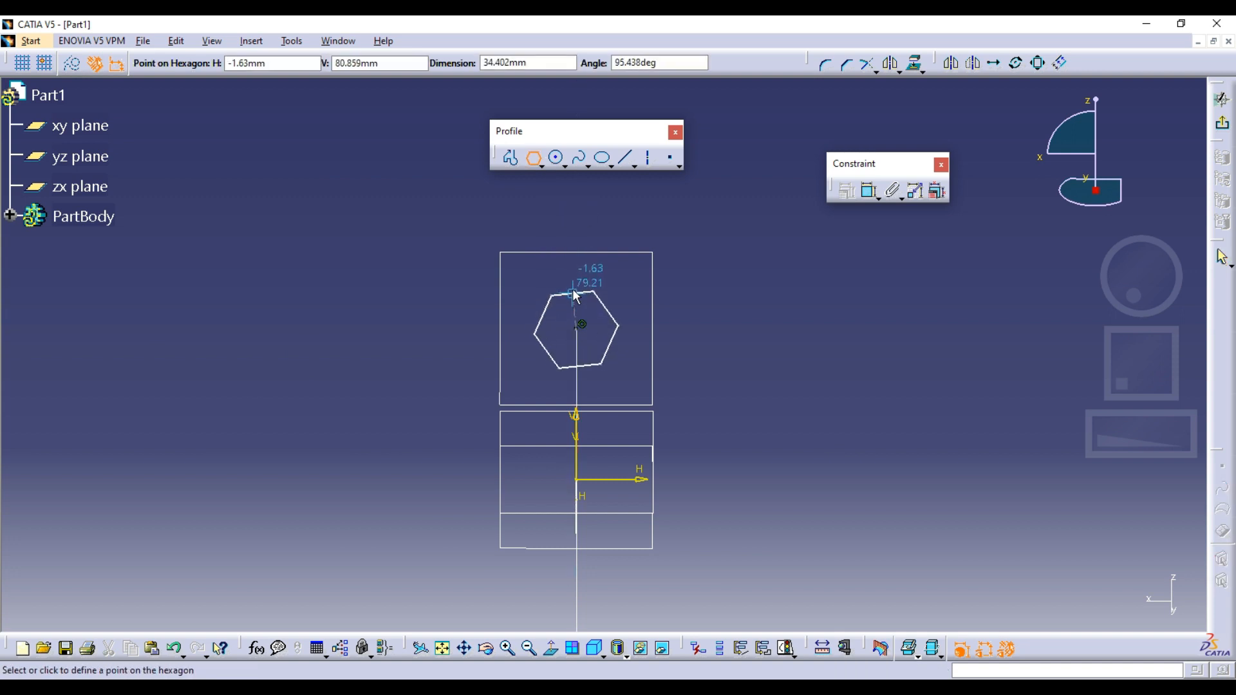
left_click(580, 287)
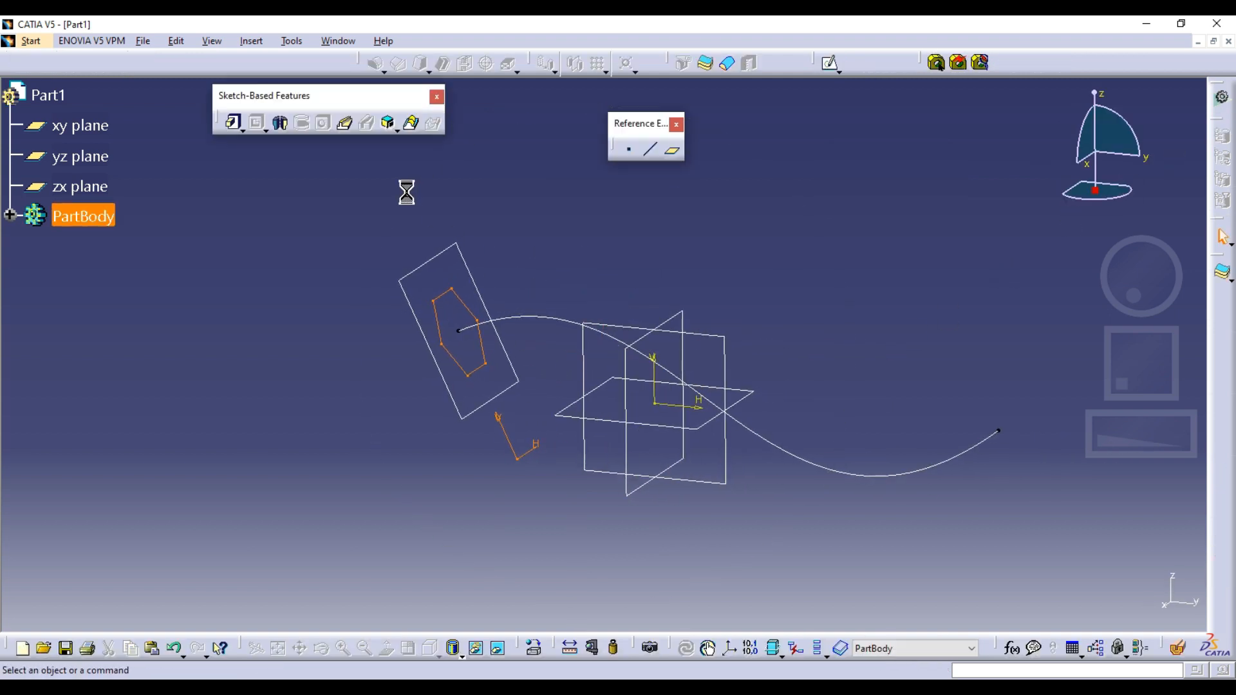
Try a rib with the hexagon as profile along the spline, and undo back to the circular profile.
left_click(344, 122)
left_click(453, 290)
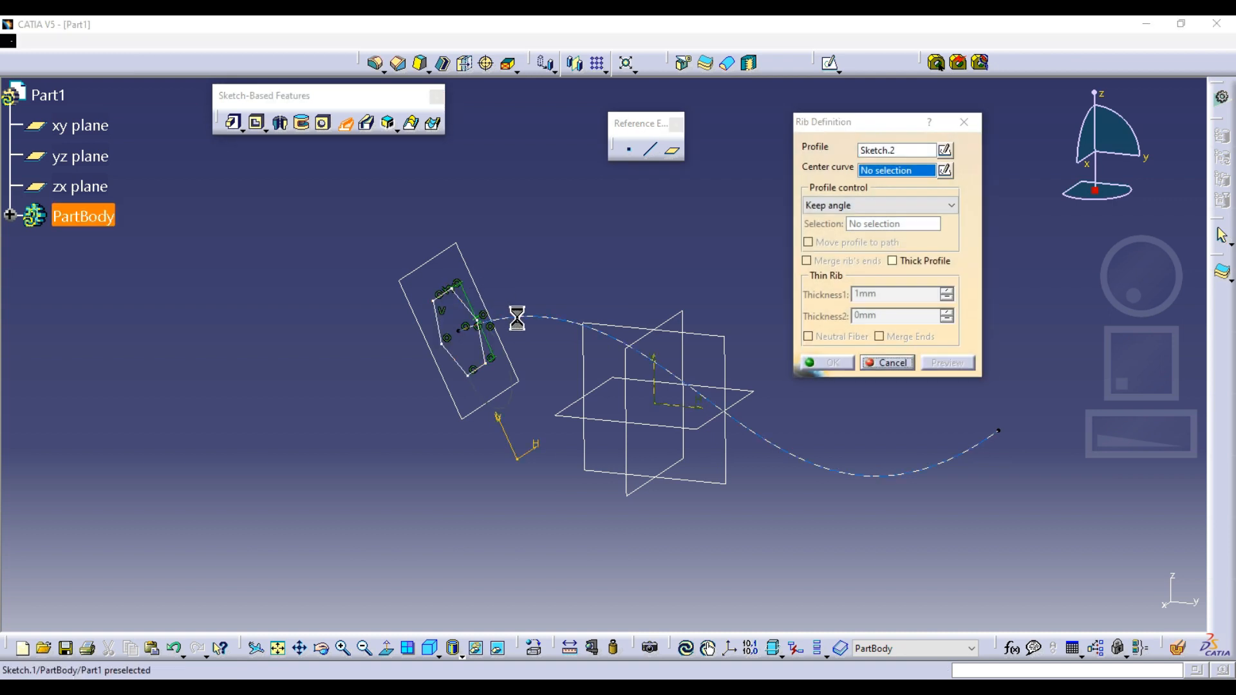
left_click(535, 316)
left_click(828, 364)
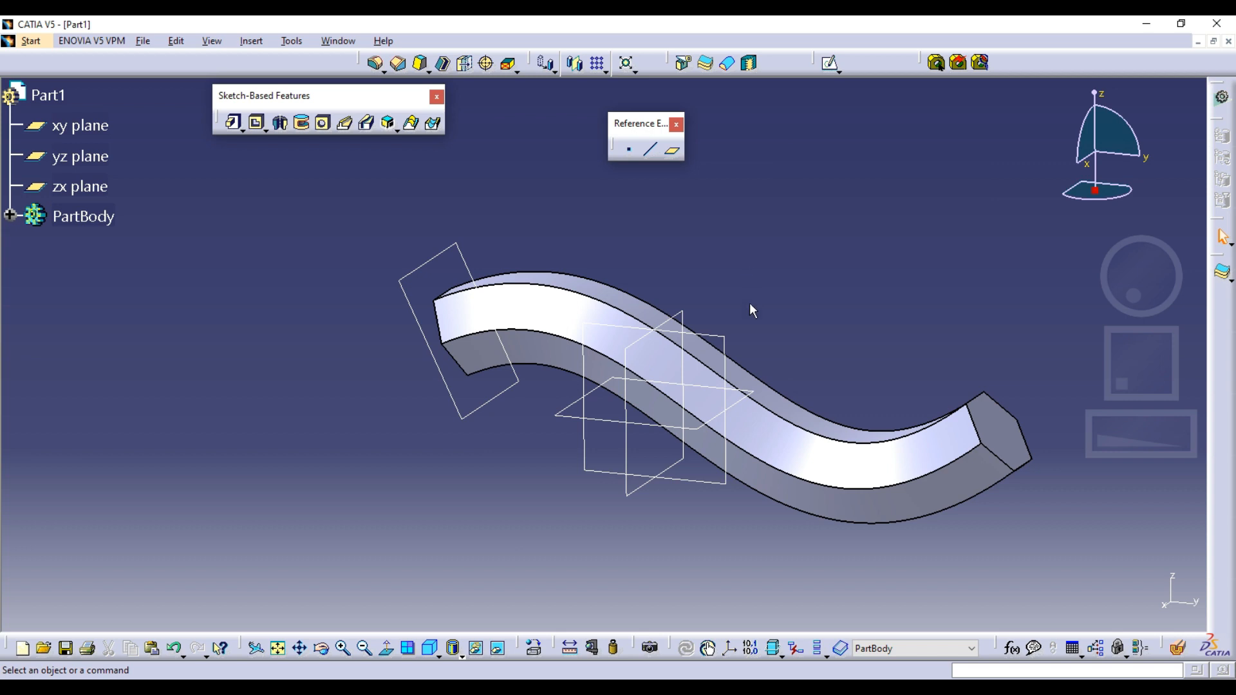
key("ctrl+z")
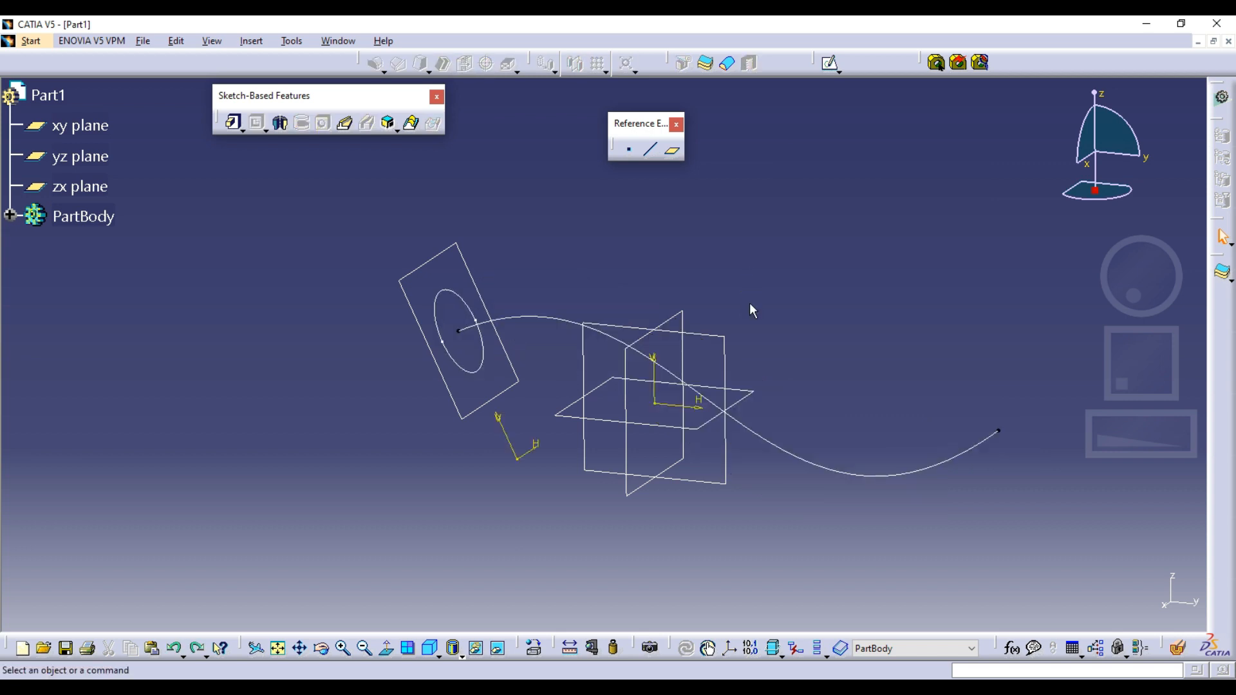
Define a rib with the circle Sketch.2 as profile and the spline Sketch.1 as center curve, and preview it.
left_click(343, 123)
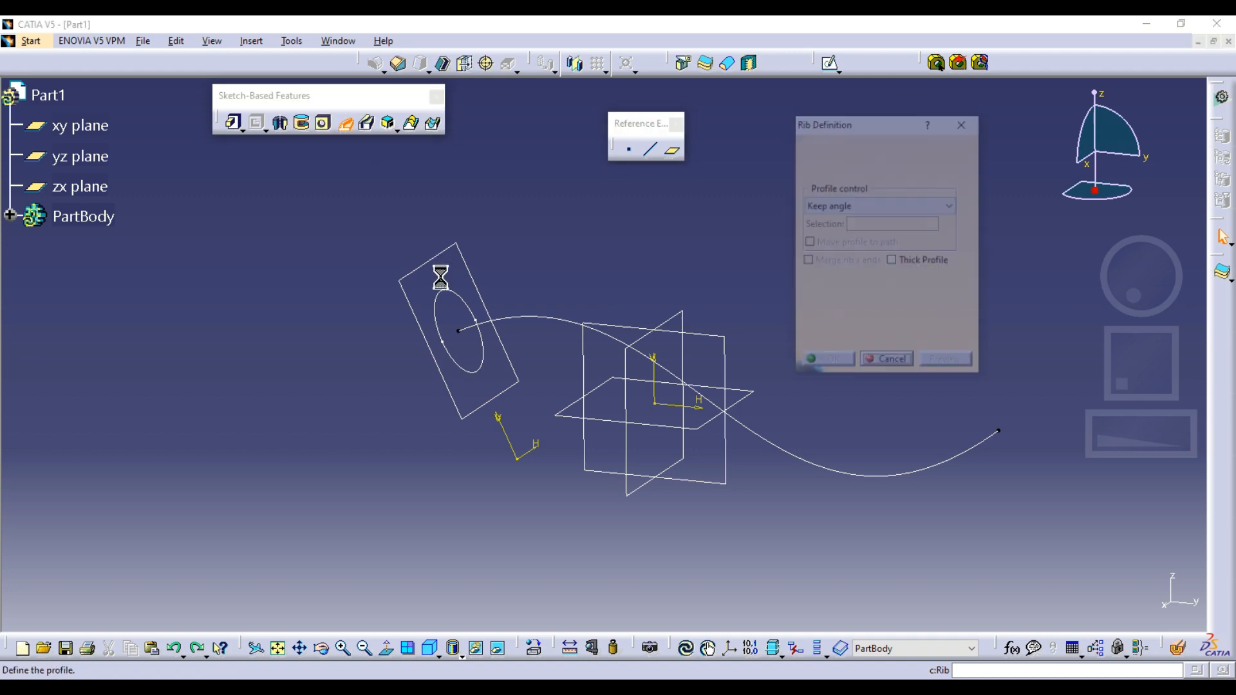
left_click(474, 313)
left_click(525, 322)
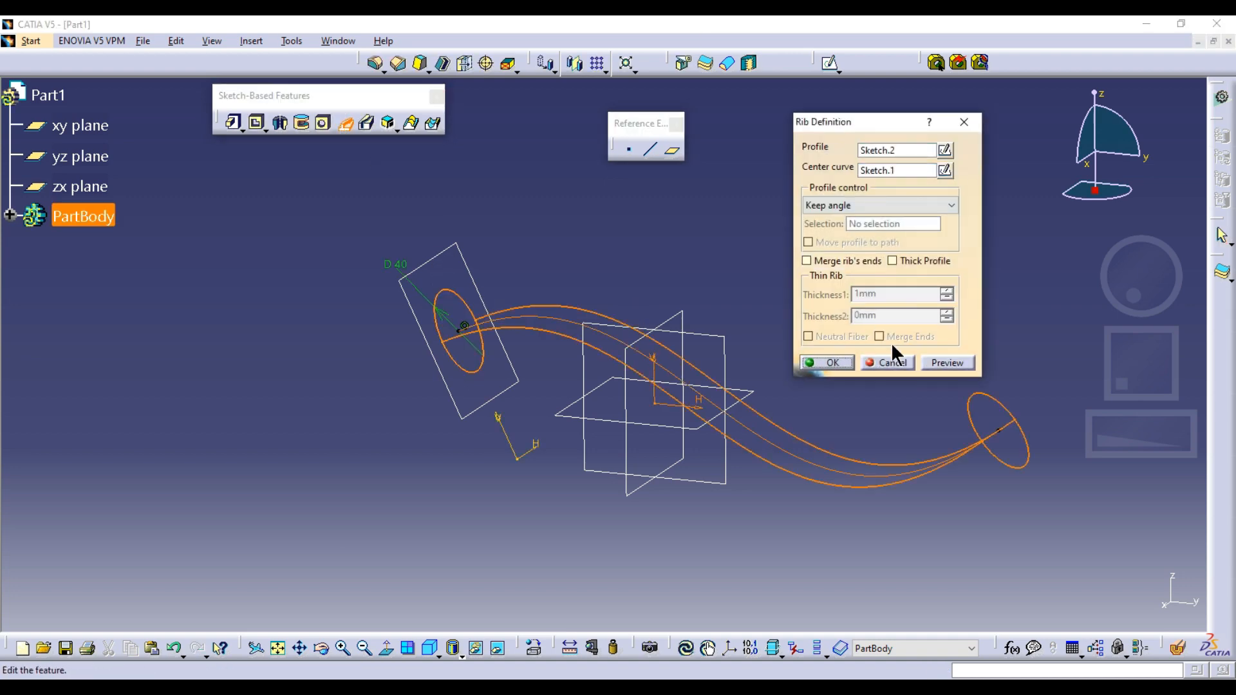
left_click(931, 362)
mouse_move(544, 426)
middle_mouse_down()
mouse_move(587, 436)
mouse_move(745, 395)
mouse_move(515, 433)
mouse_move(516, 408)
mouse_move(544, 388)
middle_mouse_up()
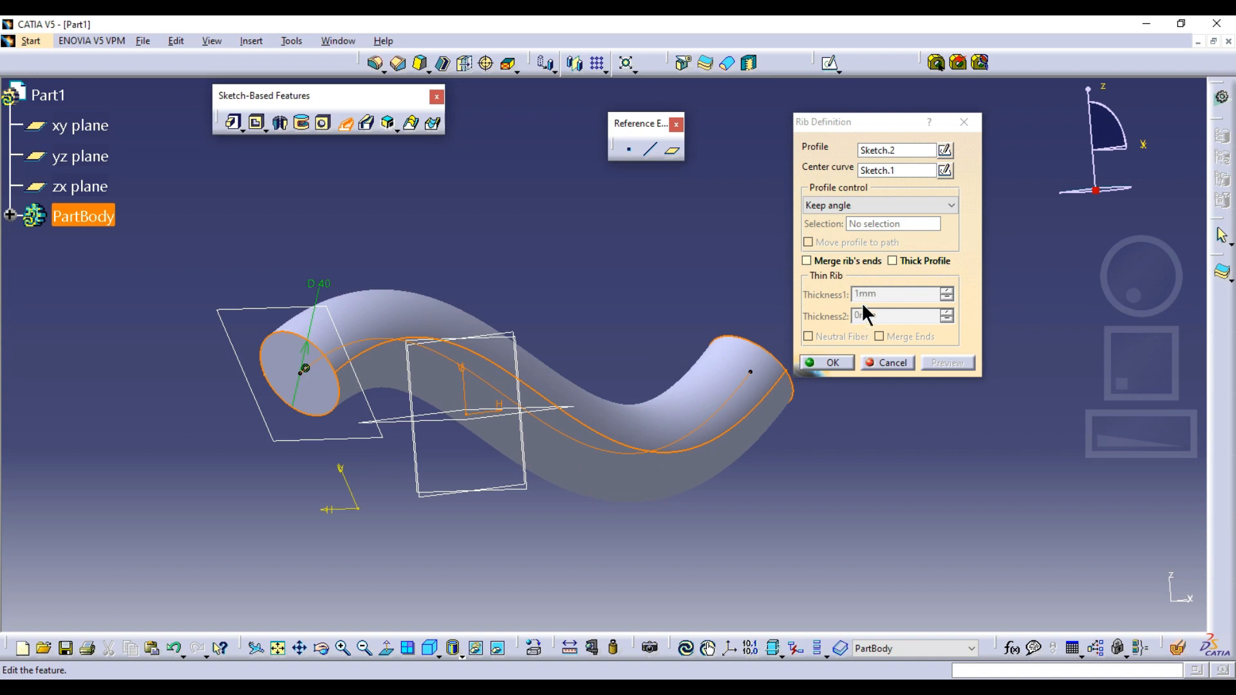
Make the rib a thick profile with Thickness1 of 4 mm and preview the hollow end.
left_click(893, 261)
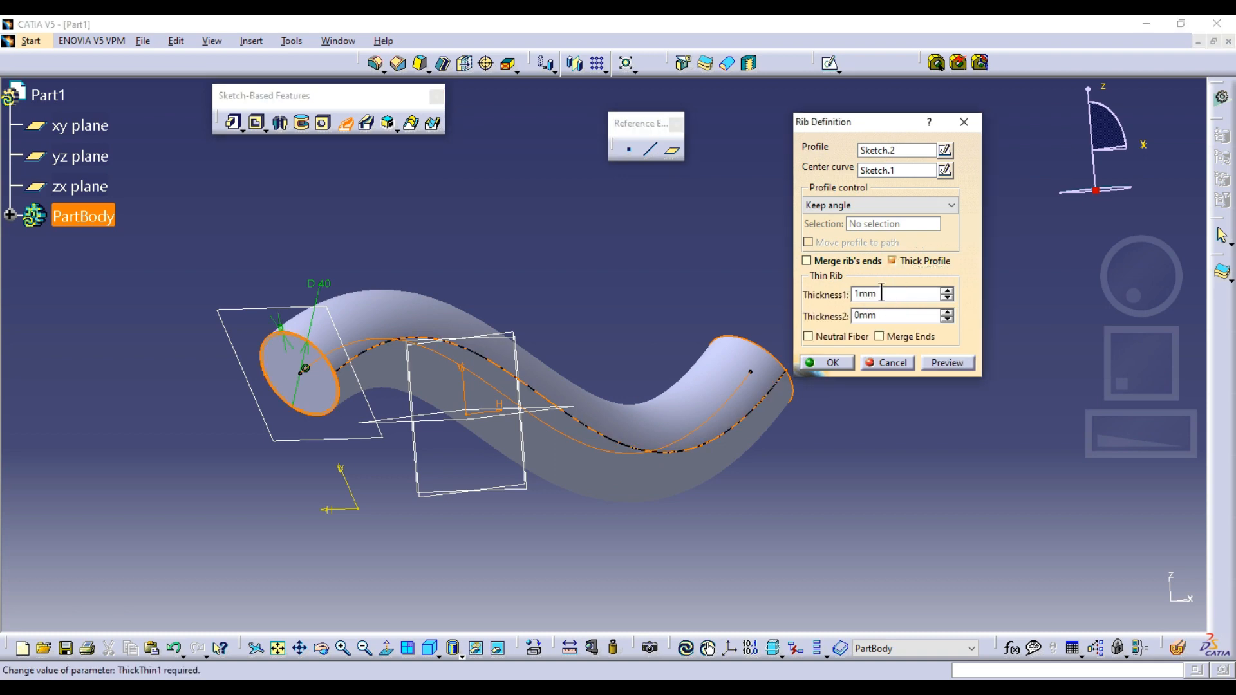
left_click(946, 289)
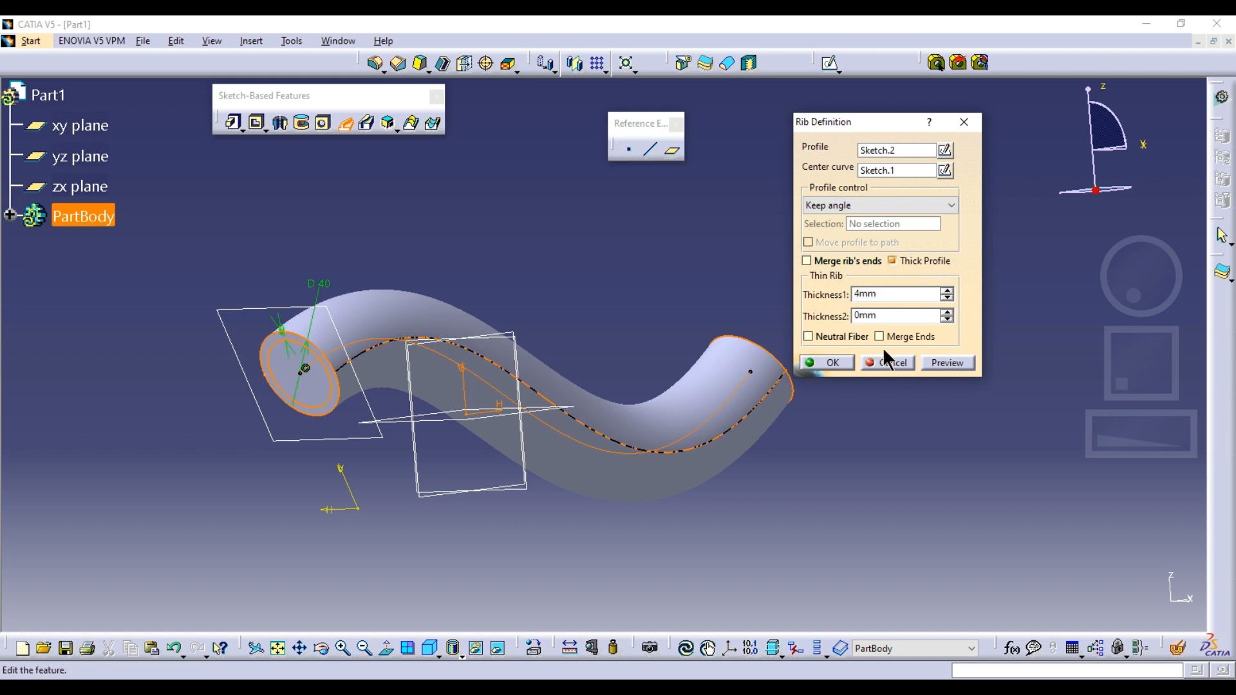
left_click(948, 363)
middle_click_drag(364, 415, 483, 331)
Try Thickness1 of 6 mm on the rib and settle on 3 mm.
double_click(947, 291)
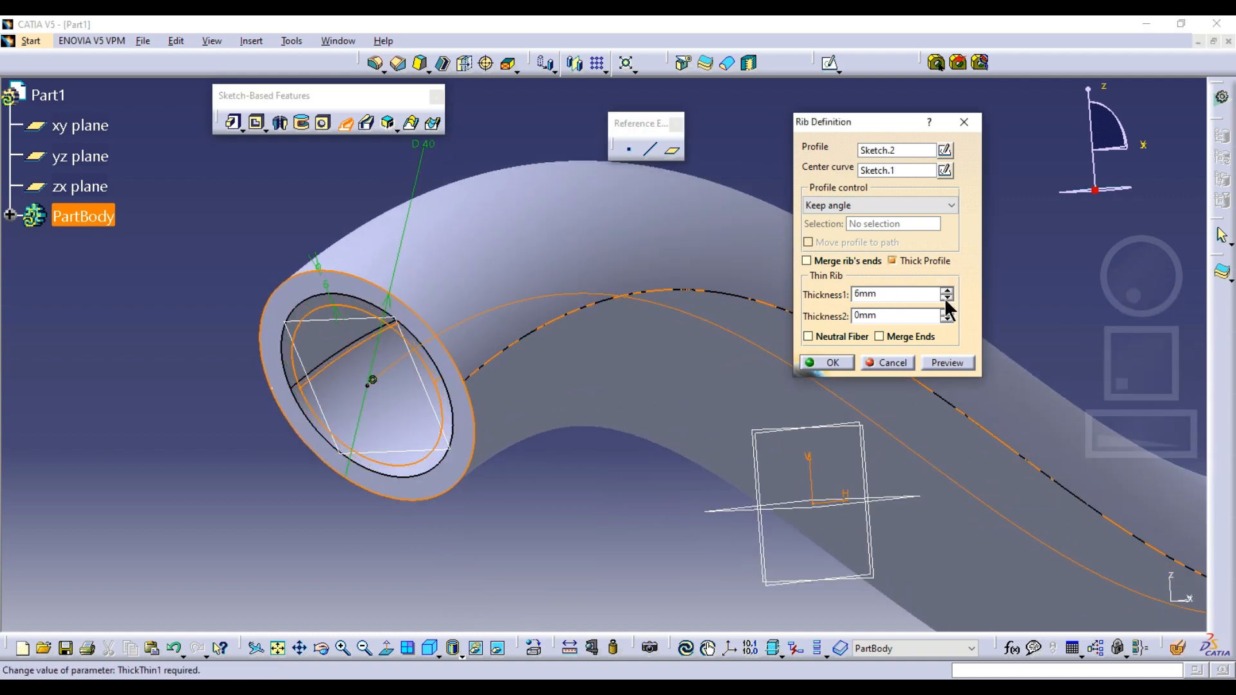
left_click(946, 299)
left_click(946, 299)
left_click(946, 299)
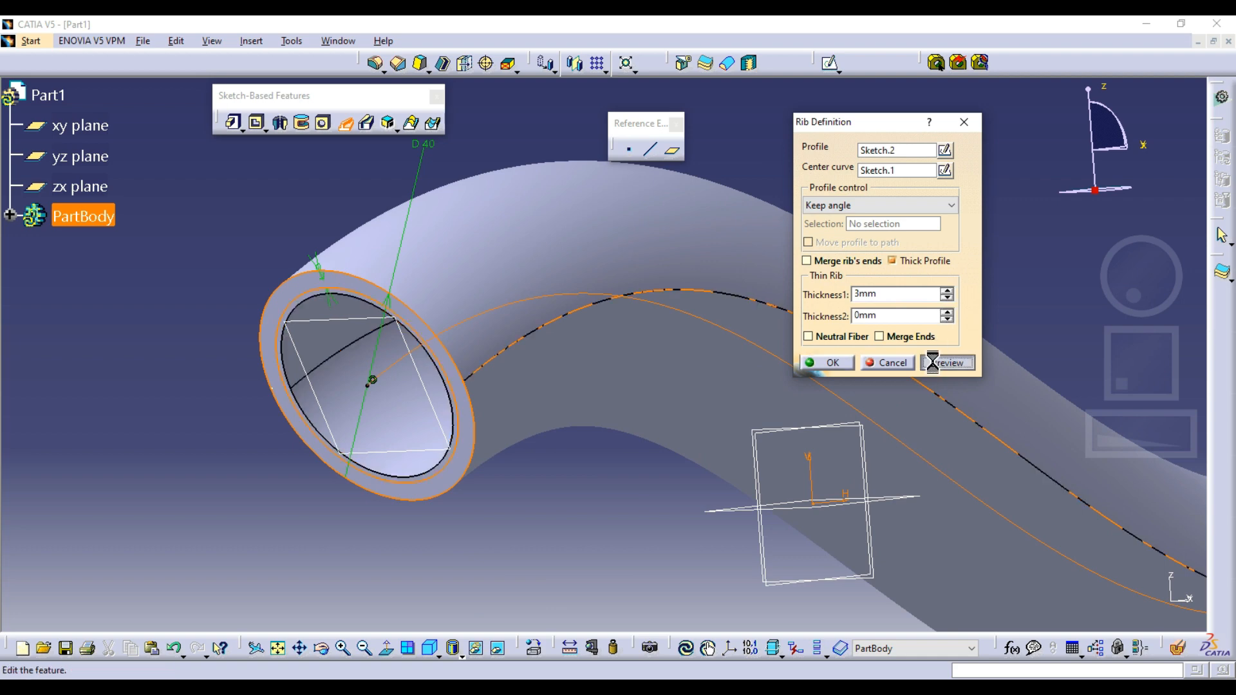
Set the rib's Thickness2 to 6 mm and preview the wall on both sides of the circle.
left_click(947, 311)
left_click(946, 310)
left_click(946, 310)
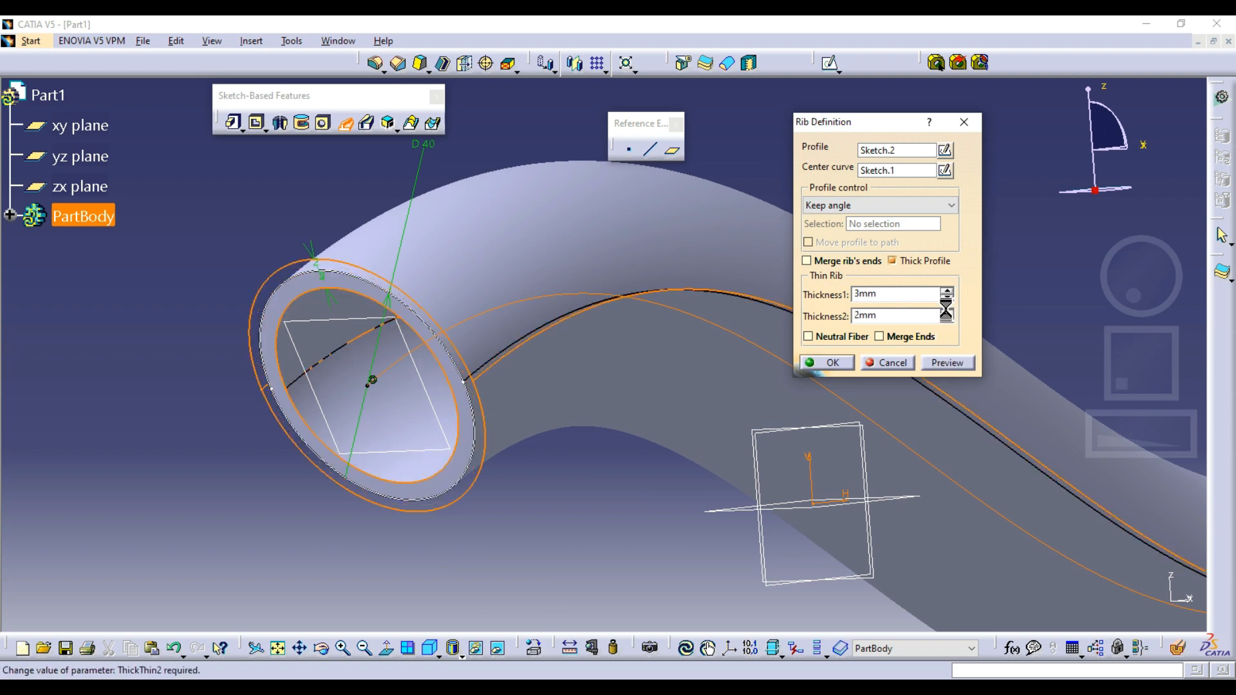
left_click(946, 310)
left_click(946, 311)
left_click(946, 311)
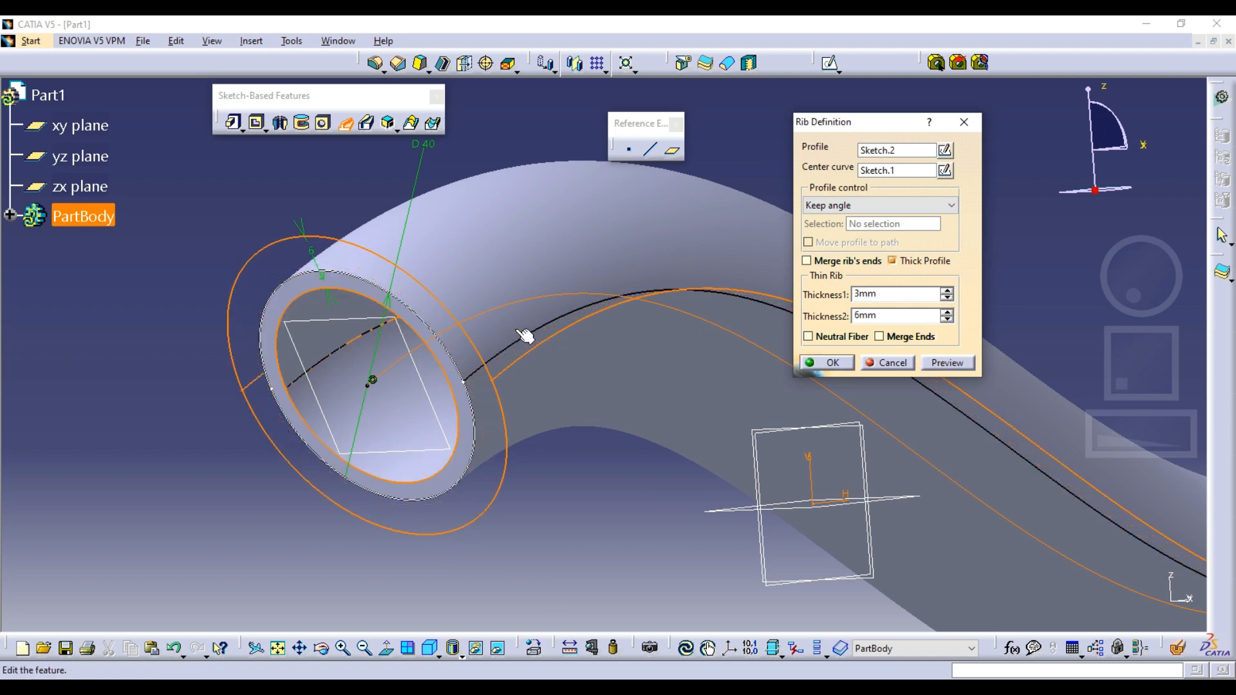
left_click(947, 362)
middle_click_drag(310, 368, 417, 328)
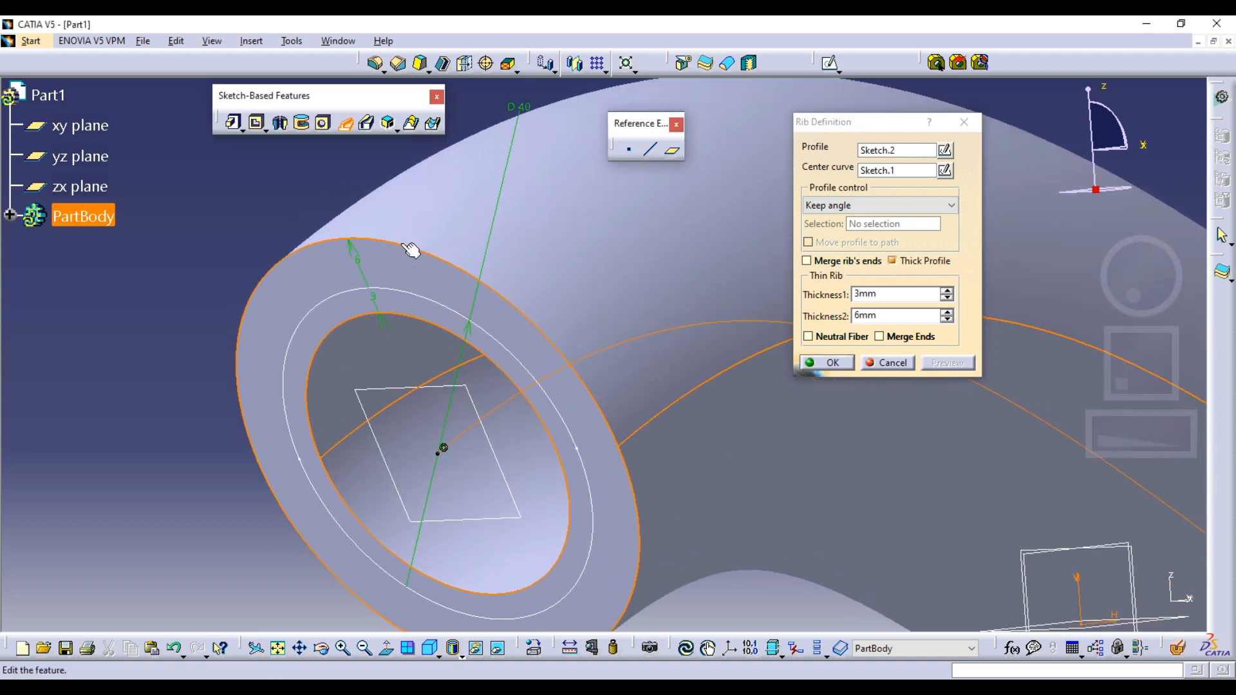
Enable Neutral Fiber on the thick rib with Thickness1 of 3 mm, preview the wall and finish the rib.
left_click(823, 337)
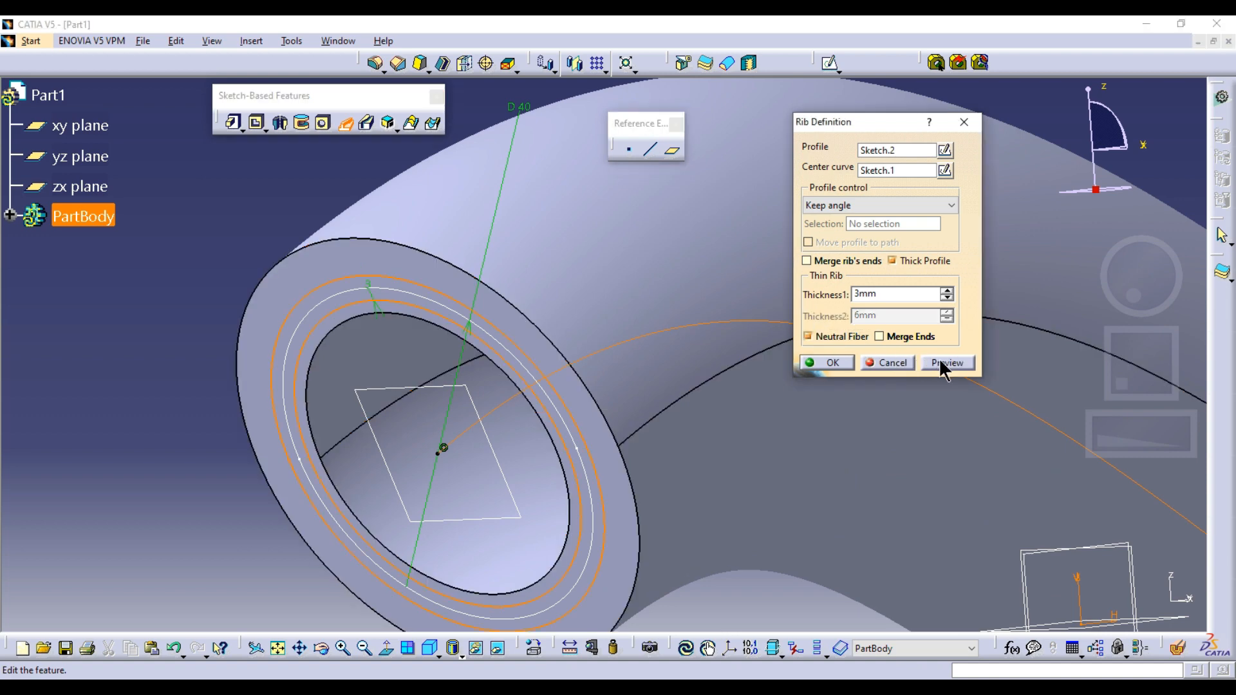
left_click(940, 362)
mouse_move(797, 378)
middle_mouse_down()
mouse_move(643, 531)
mouse_move(496, 444)
mouse_move(666, 491)
mouse_move(590, 367)
mouse_move(676, 390)
mouse_move(792, 363)
middle_mouse_up()
left_click(827, 362)
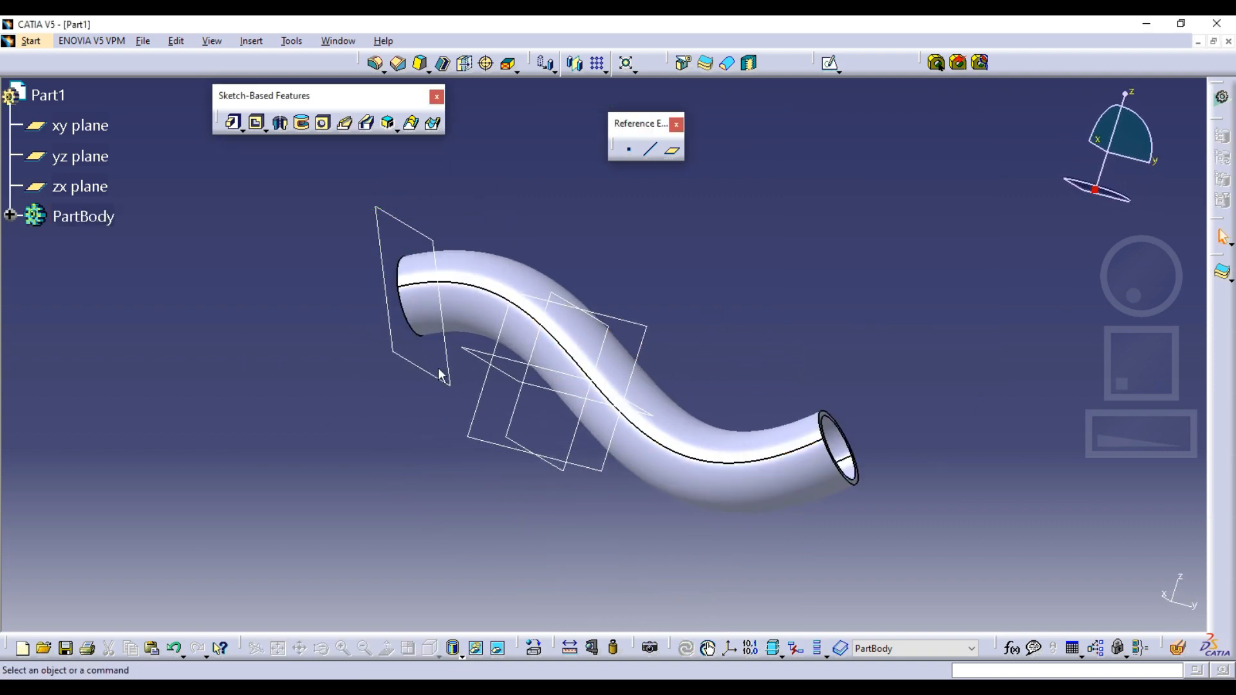
middle_click_drag(440, 375, 590, 350)
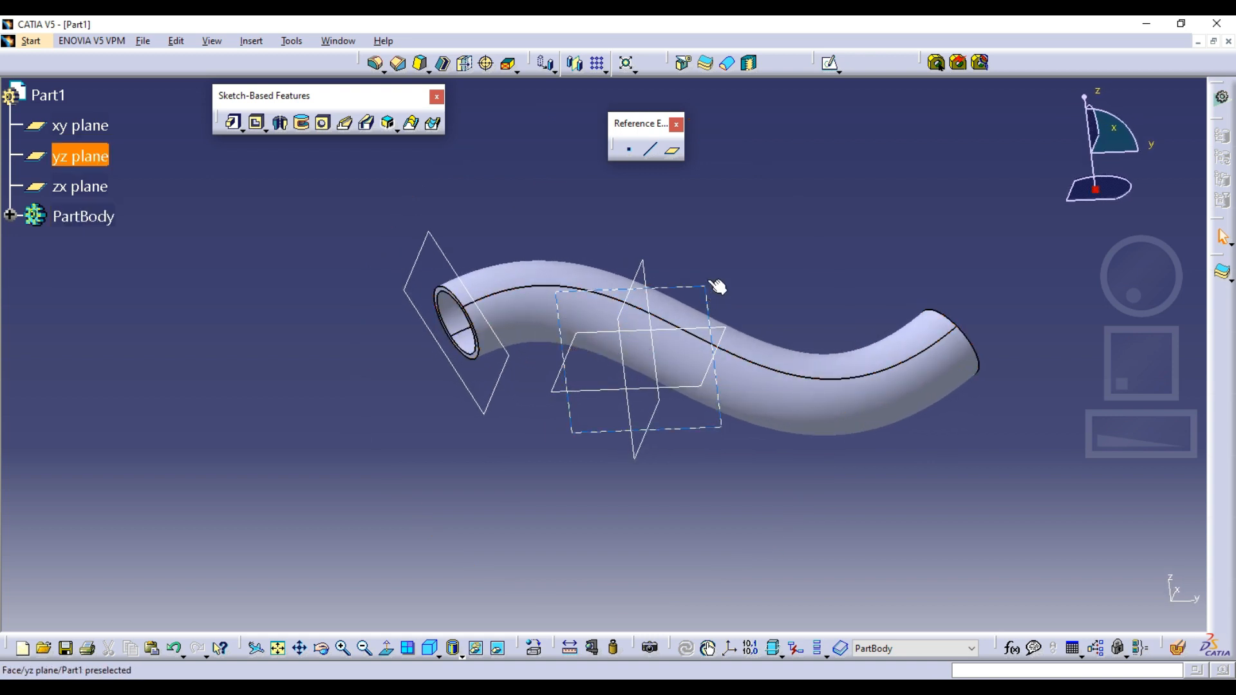
Create a new part document and open a sketch on the zx plane.
key("ctrl+n")
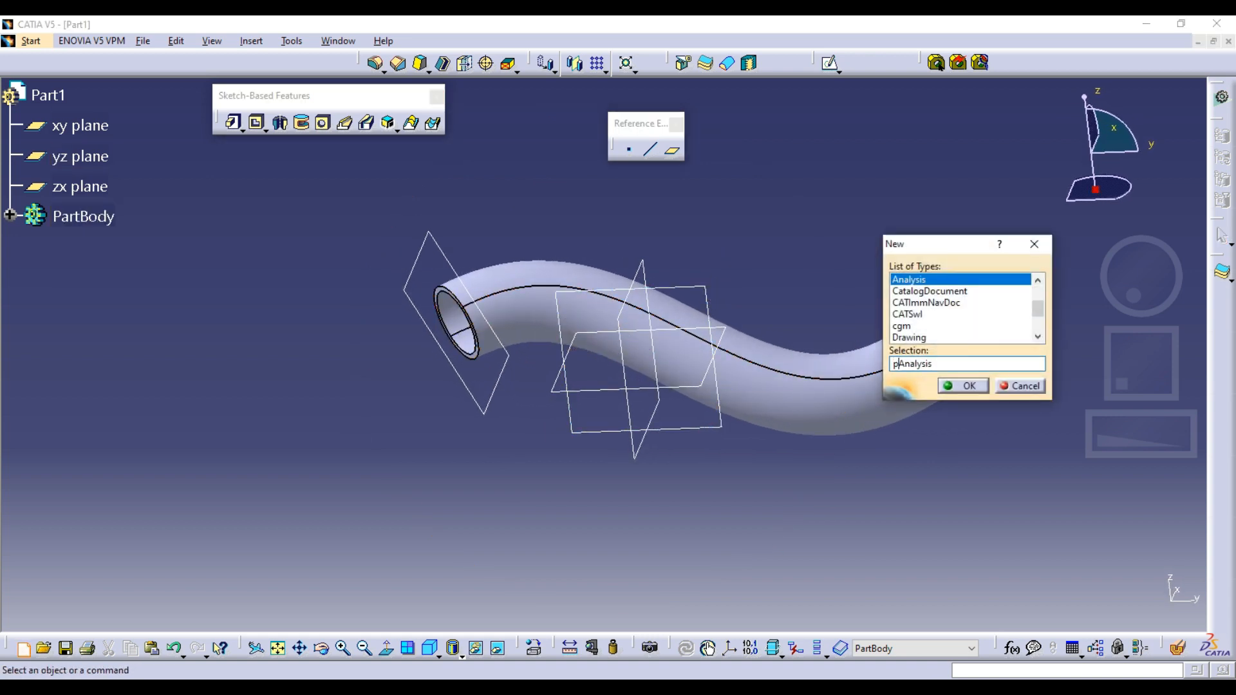
type("part")
key("Return")
key("Return")
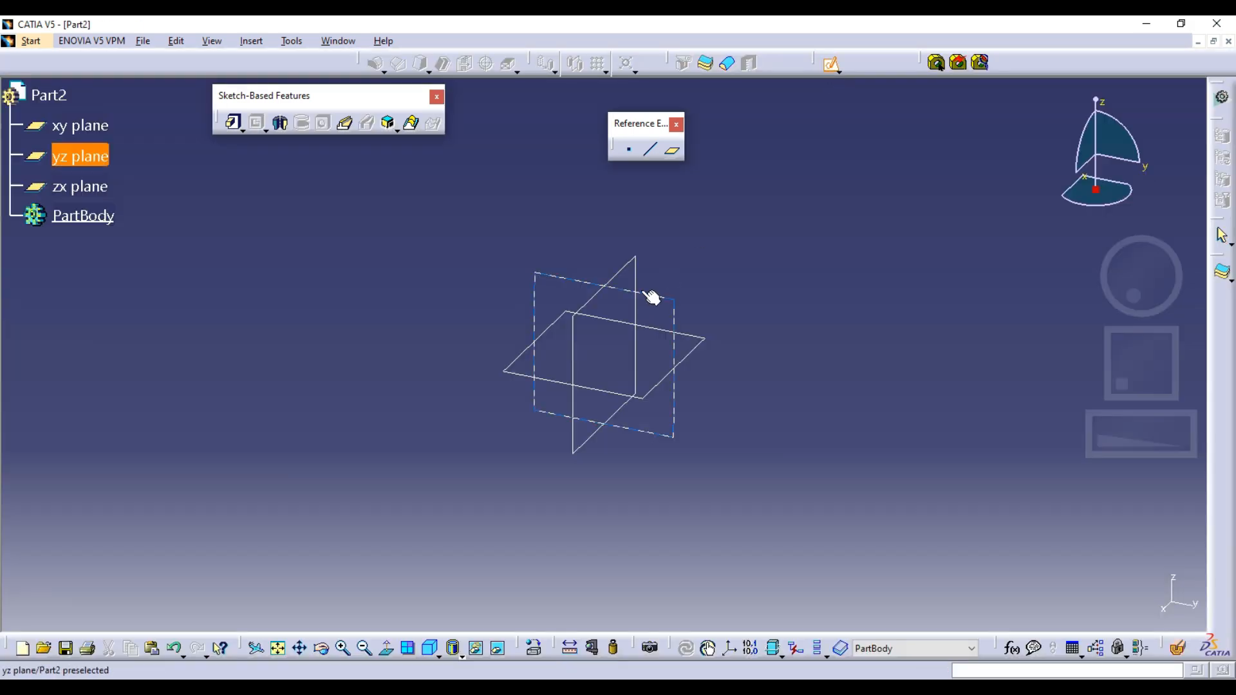
left_click(624, 267)
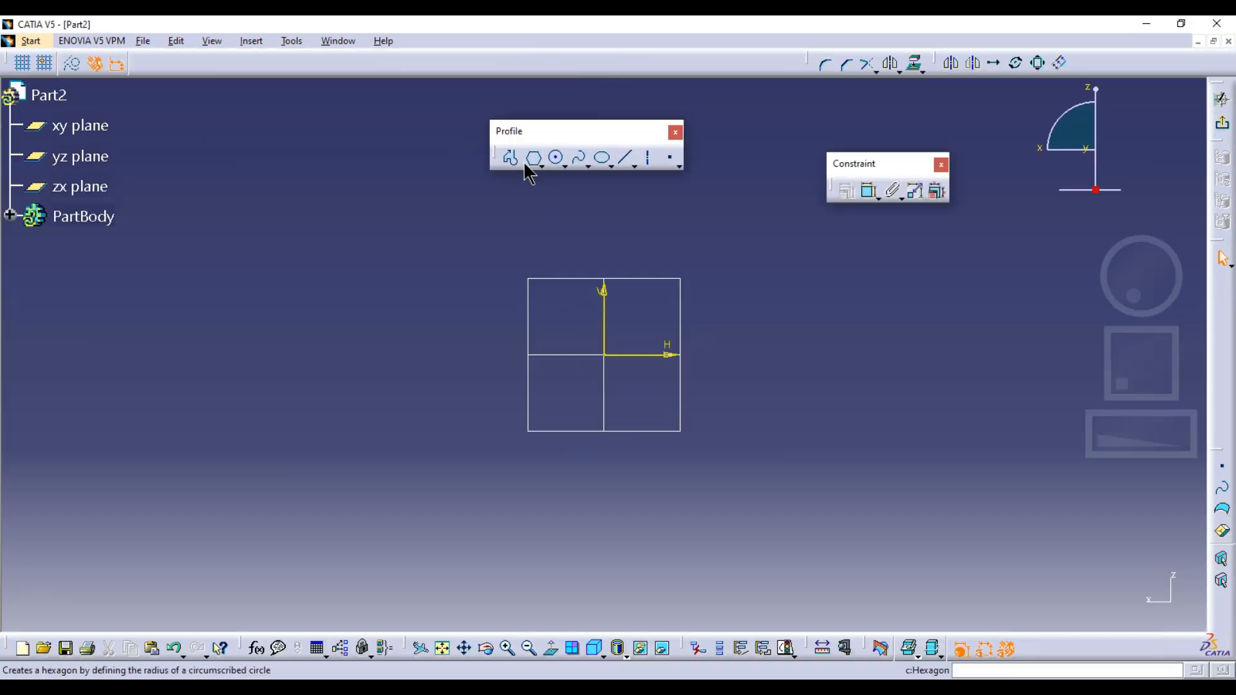
Draw a centered rectangle around the sketch origin, extending beyond the reference planes.
mouse_move(652, 260)
middle_mouse_down()
mouse_move(527, 271)
mouse_move(541, 257)
mouse_move(525, 275)
middle_mouse_up()
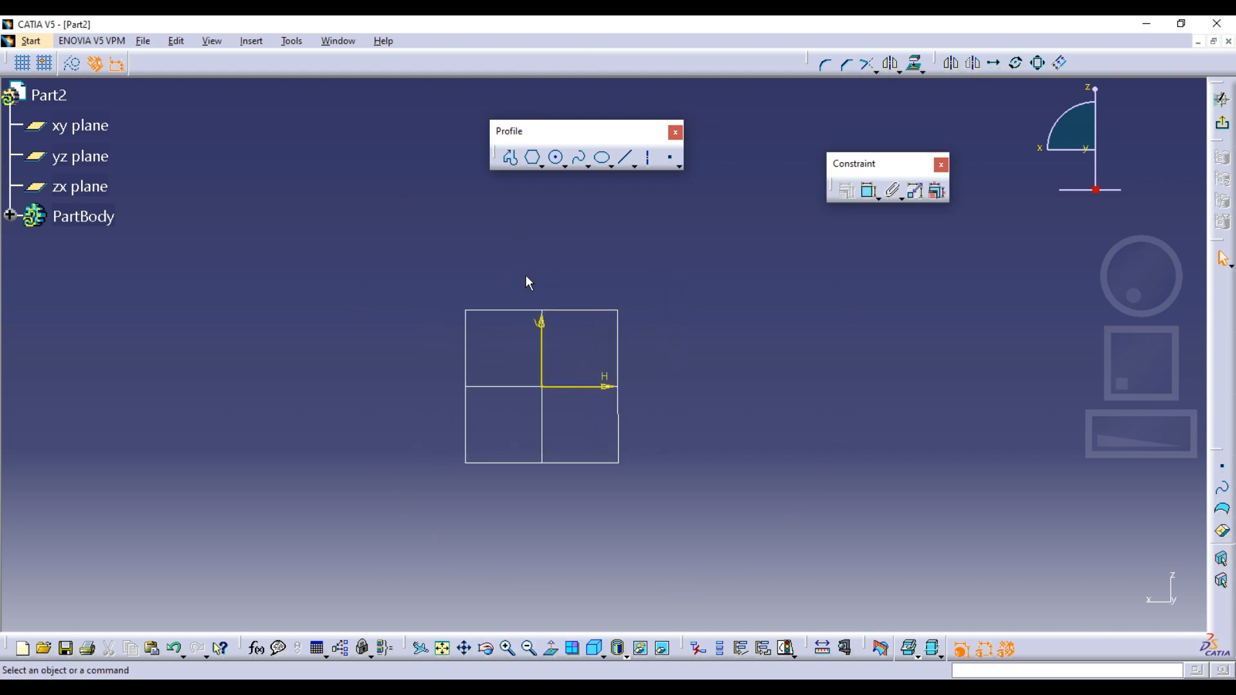
left_click(542, 165)
left_click(554, 339)
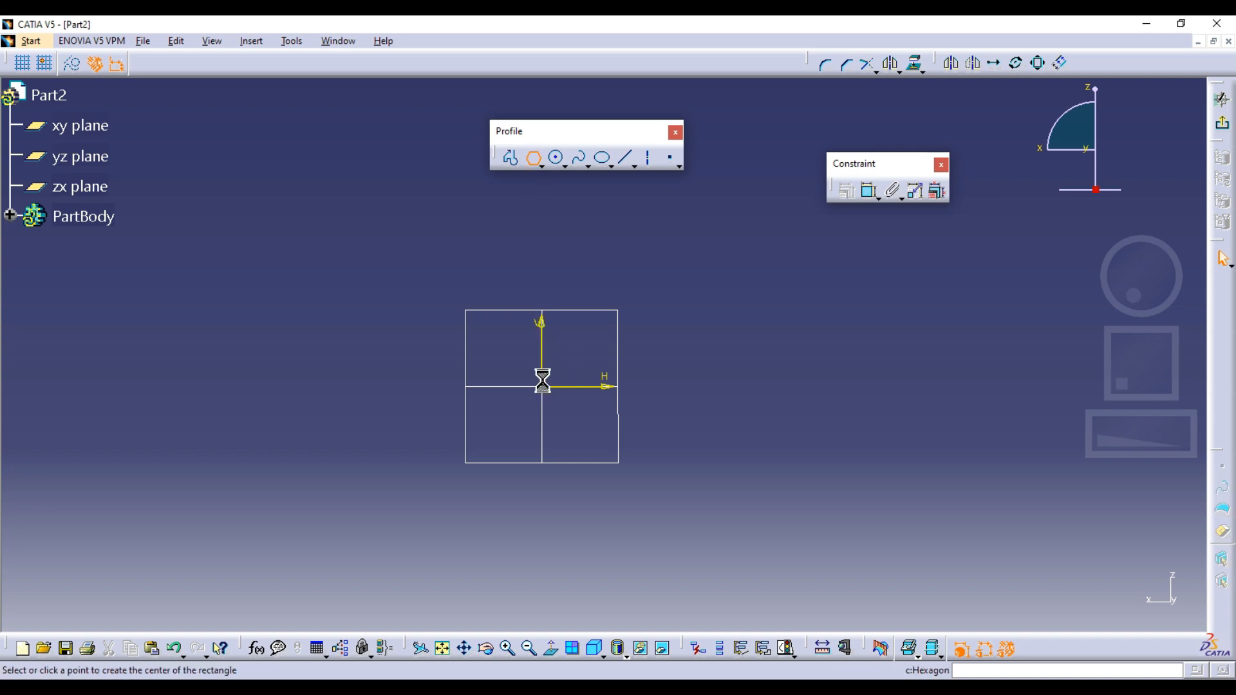
left_click(542, 387)
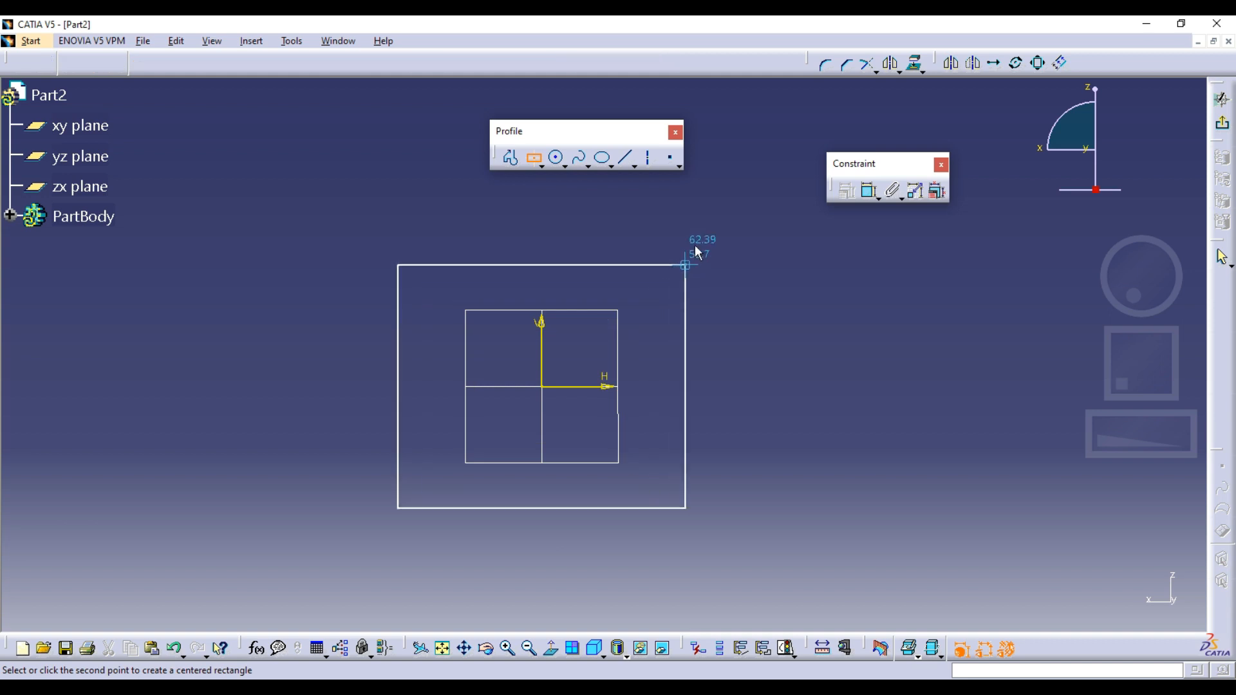
left_click(741, 229)
Round all four corners of the centered rectangle with a 40 mm radius.
left_click(825, 64)
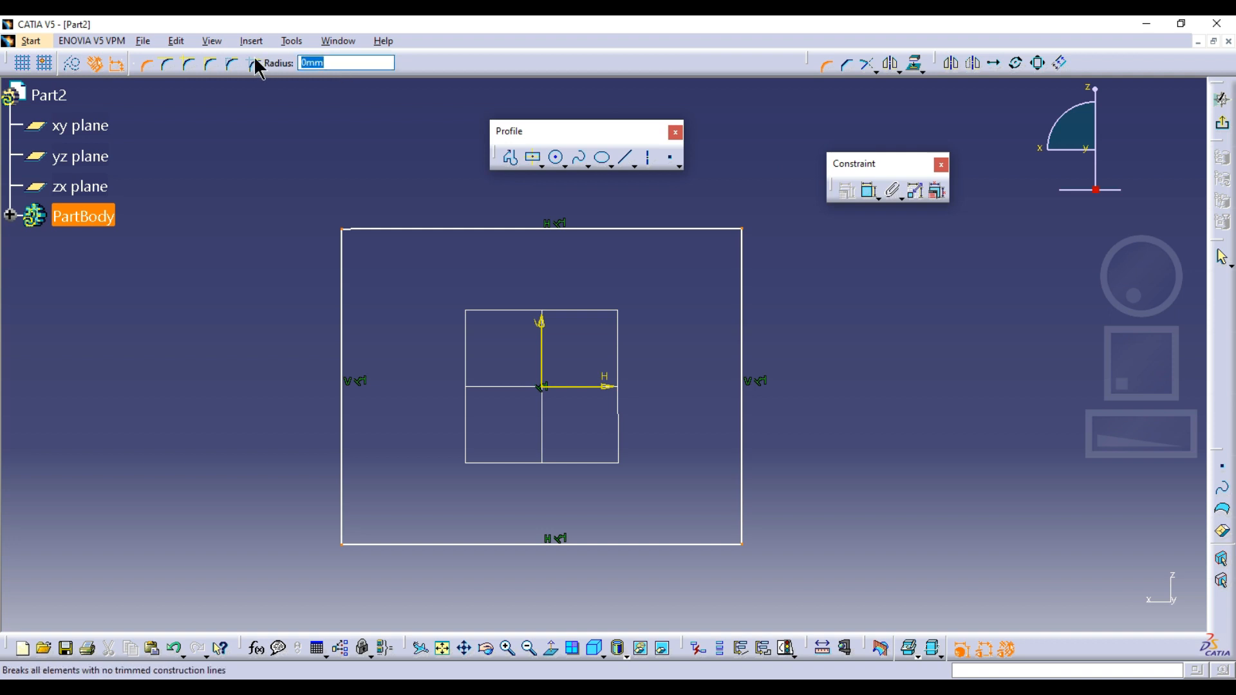
type("40")
key("Return")
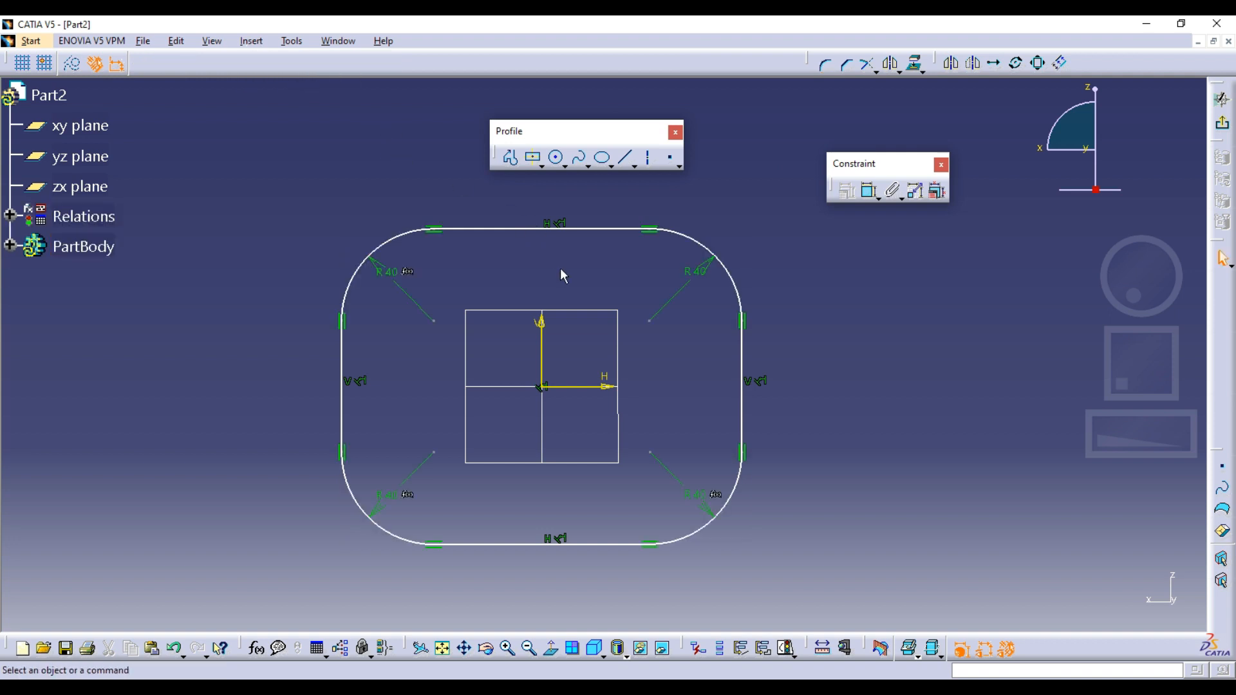
Set the rectangle's linked corner radius to 30 mm and exit the sketch.
double_click(695, 277)
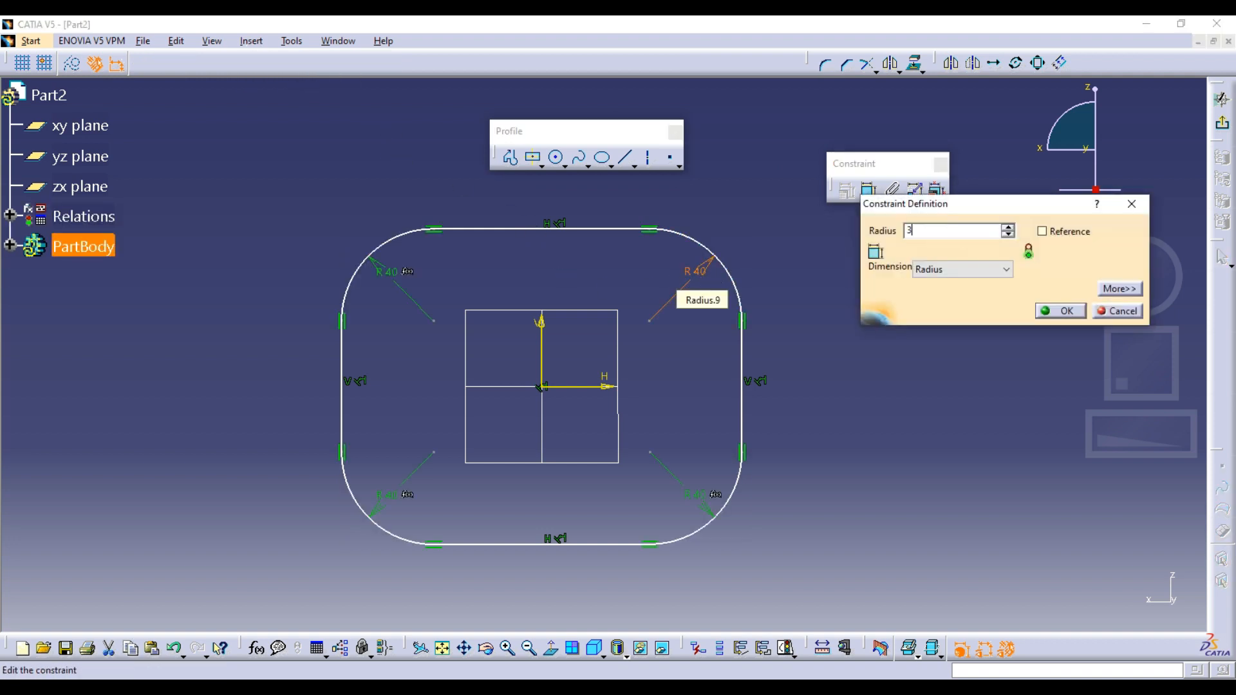
key("Return")
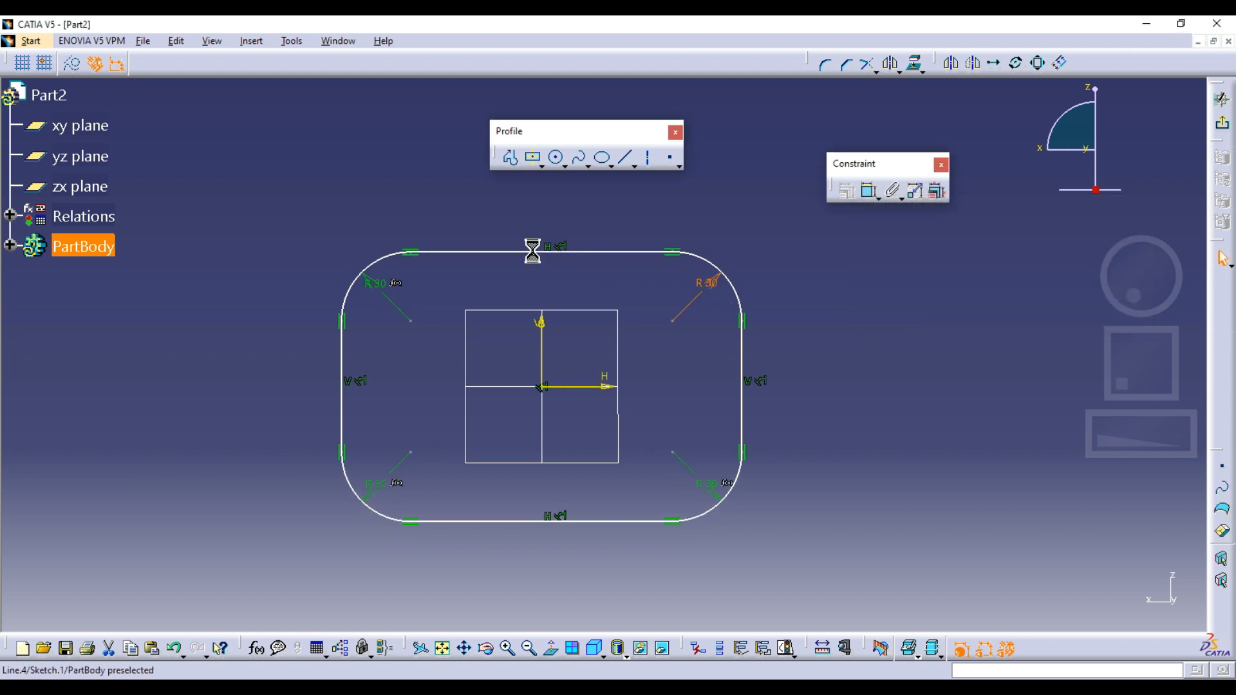
left_click(1222, 125)
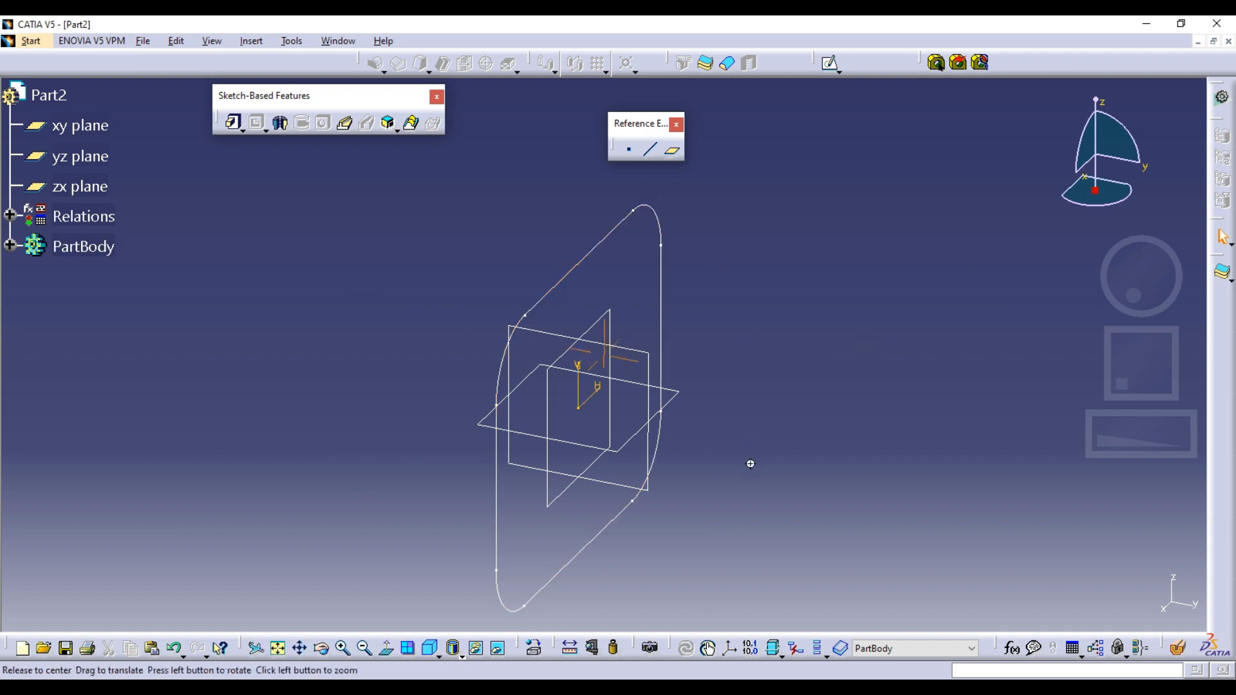
Examine the rounded rectangle loop against the yz and xy planes to find where a profile sketch can cross its sides.
mouse_move(751, 464)
middle_mouse_down()
mouse_move(469, 345)
mouse_move(563, 277)
mouse_move(477, 484)
mouse_move(562, 535)
mouse_move(612, 489)
middle_mouse_up()
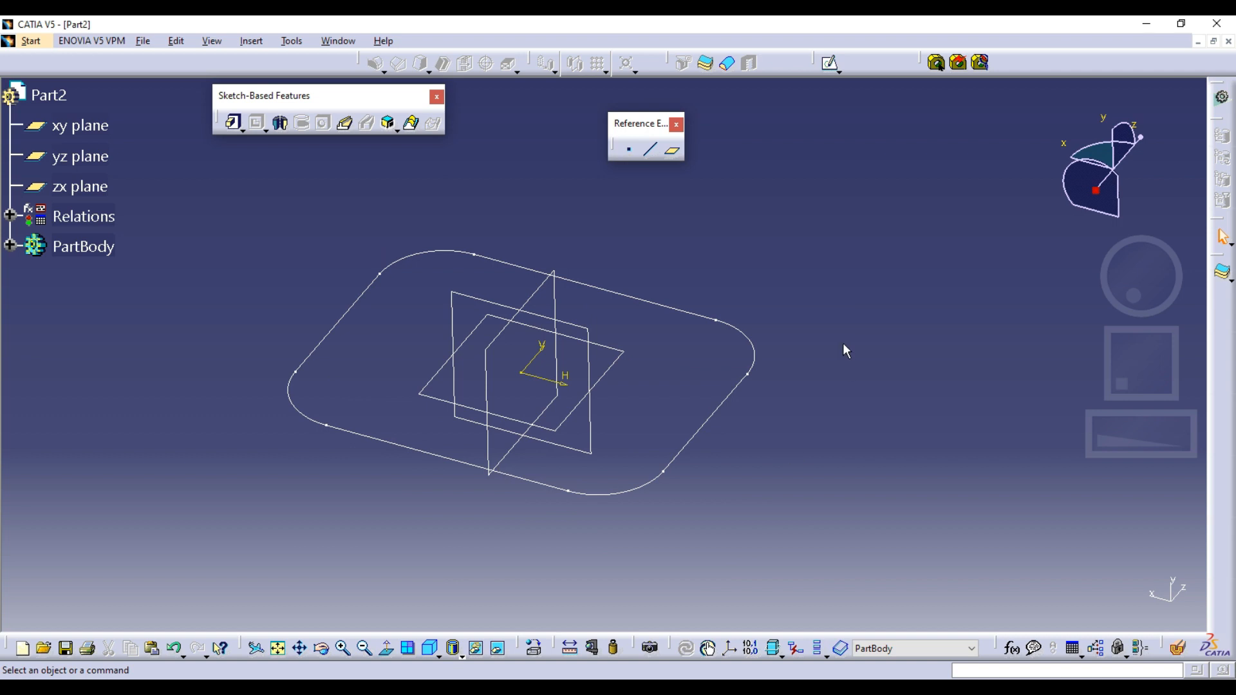
middle_click_drag(636, 463, 626, 435)
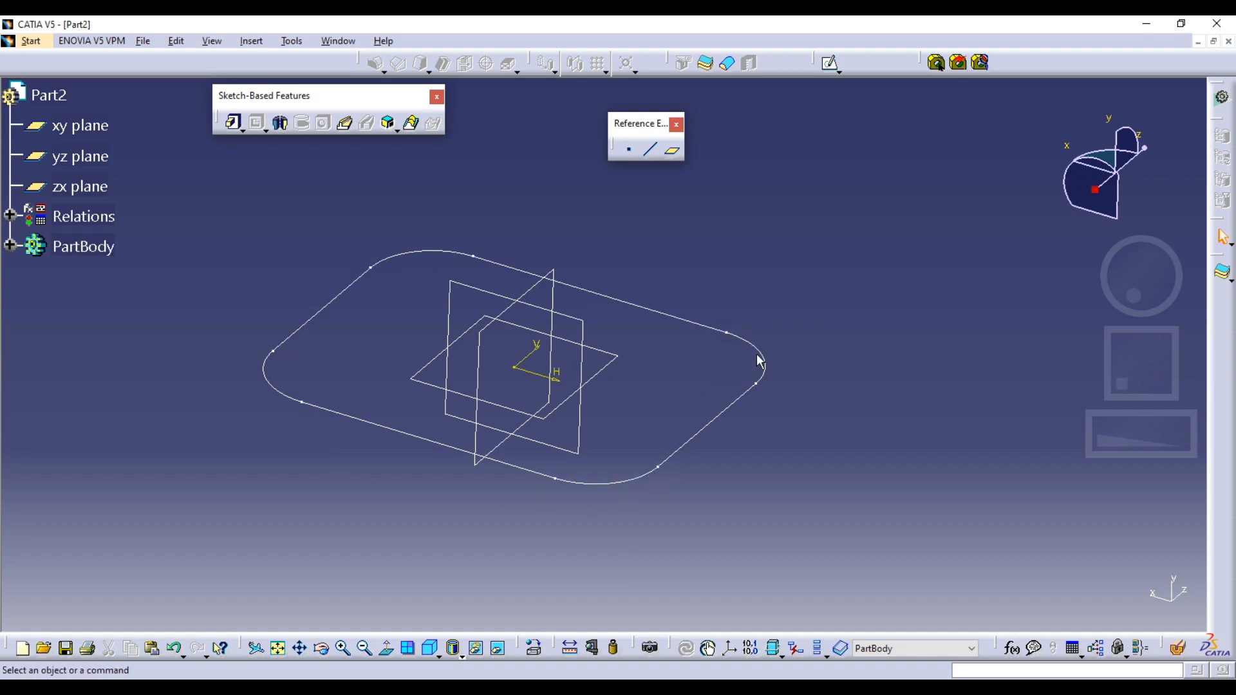
middle_click_drag(720, 387, 565, 357)
left_click(567, 359)
middle_click_drag(603, 442, 697, 462)
mouse_move(674, 524)
middle_mouse_down()
mouse_move(651, 423)
mouse_move(698, 400)
mouse_move(504, 384)
mouse_move(701, 361)
mouse_move(687, 417)
mouse_move(679, 309)
mouse_move(530, 326)
mouse_move(597, 495)
mouse_move(480, 353)
mouse_move(753, 470)
mouse_move(707, 337)
mouse_move(692, 425)
middle_mouse_up()
left_click(528, 326)
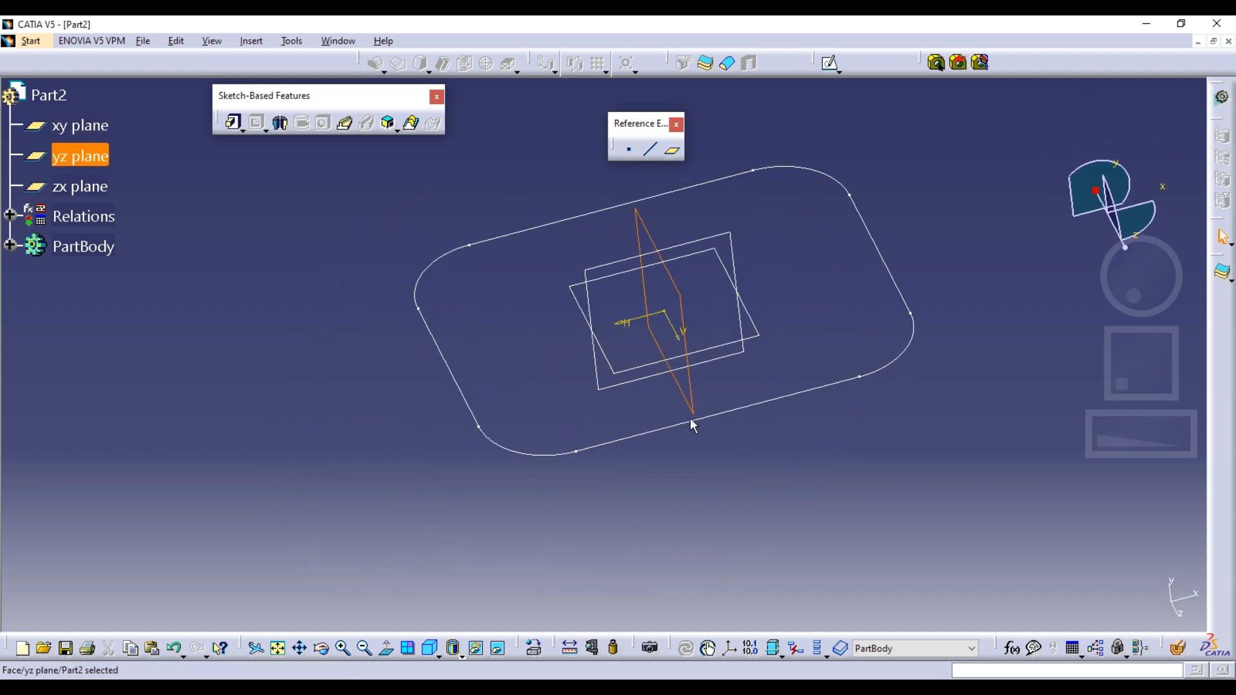
left_click(694, 422)
left_click(615, 209)
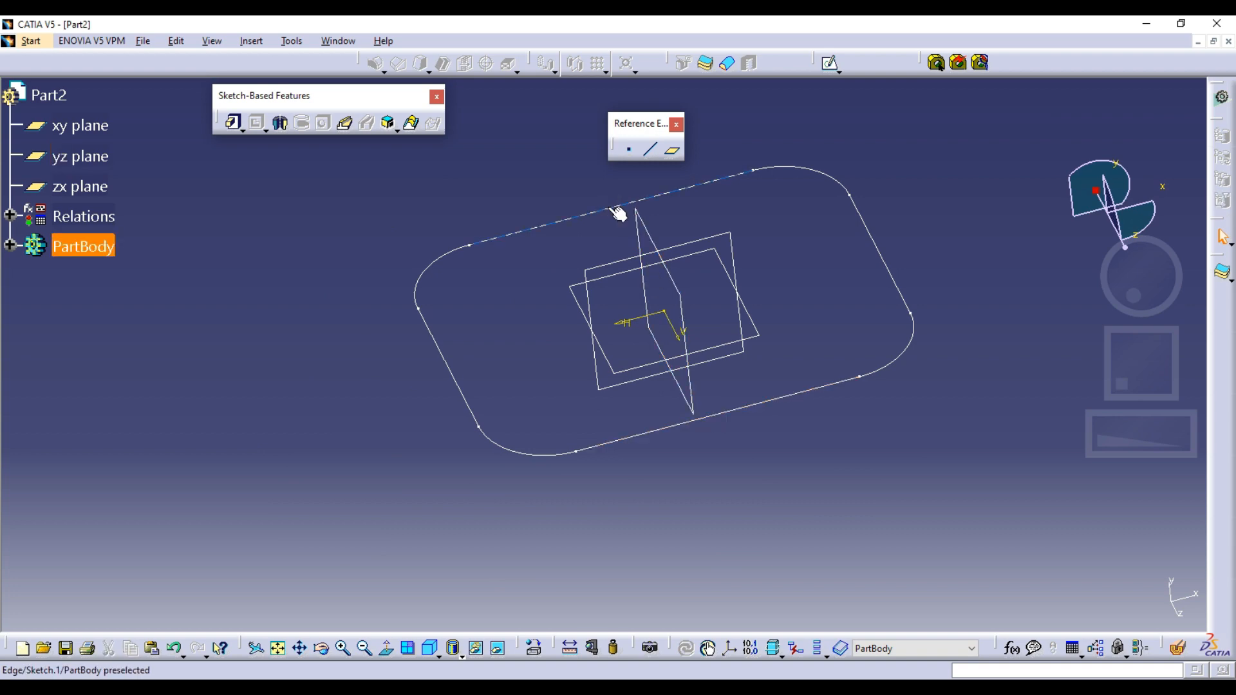
middle_click_drag(566, 352, 603, 435)
middle_click_drag(609, 346, 585, 331)
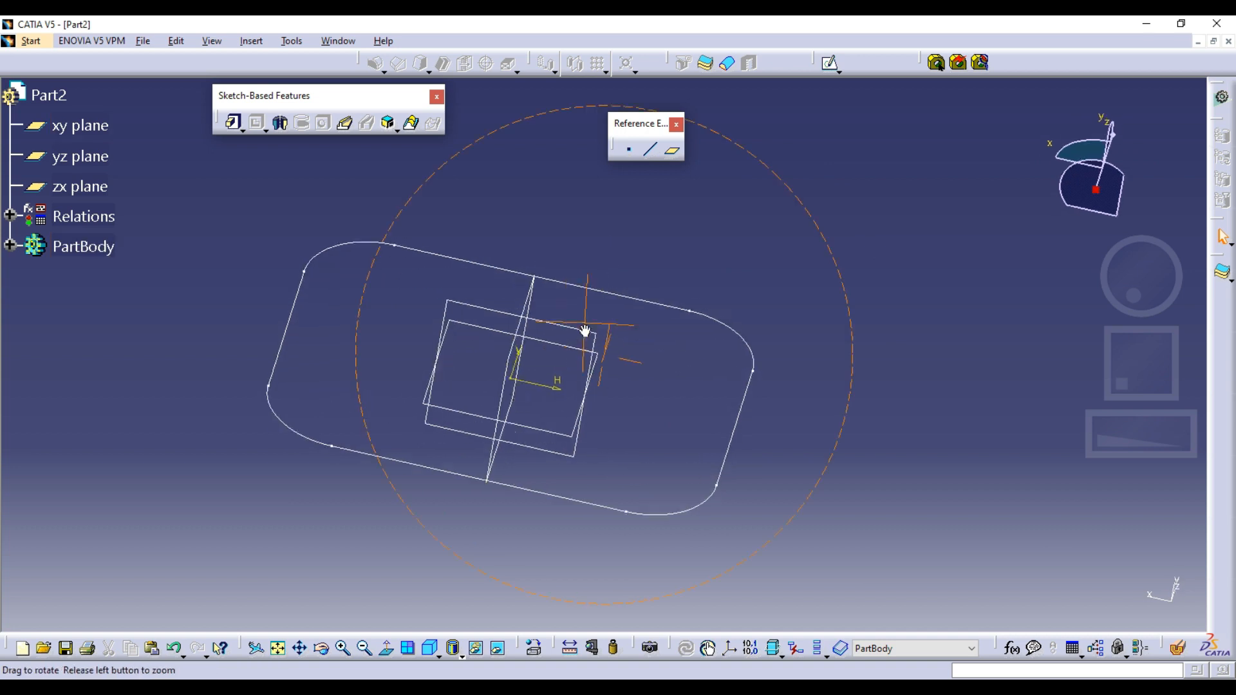
left_click(579, 329)
left_click(734, 425)
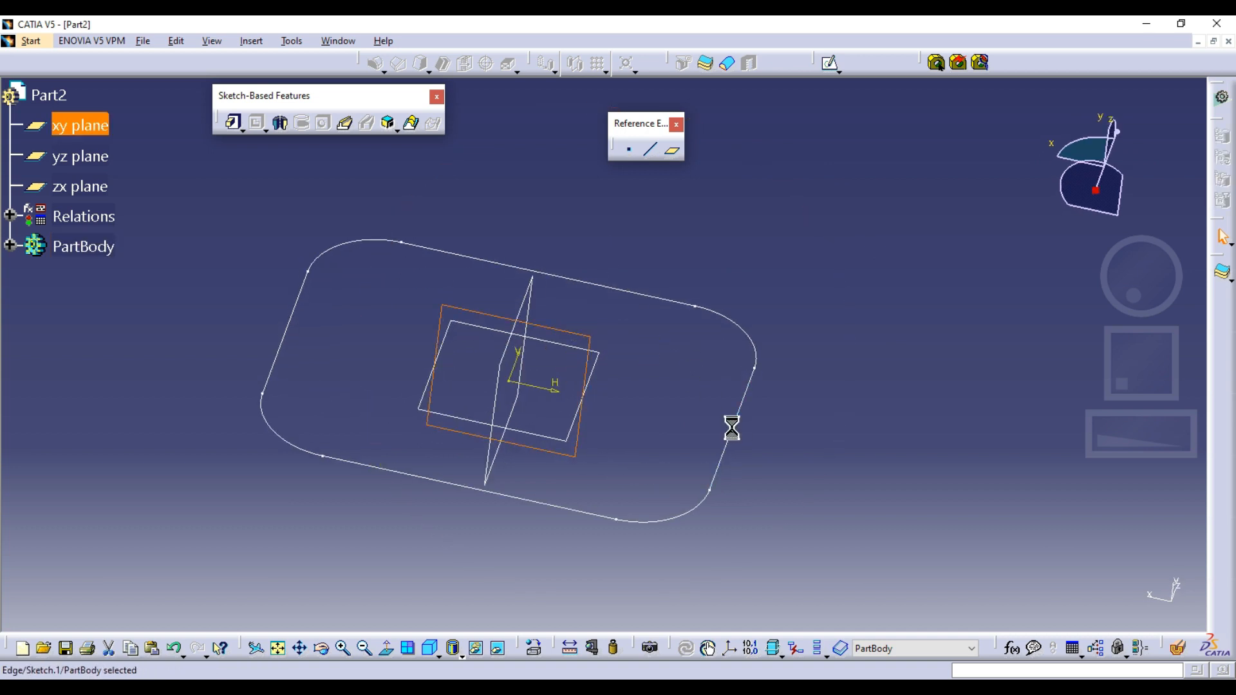
left_click(807, 231)
Sketch a circle on the xy plane centered at one end of the edge-on loop and exit the sketch.
left_click(831, 61)
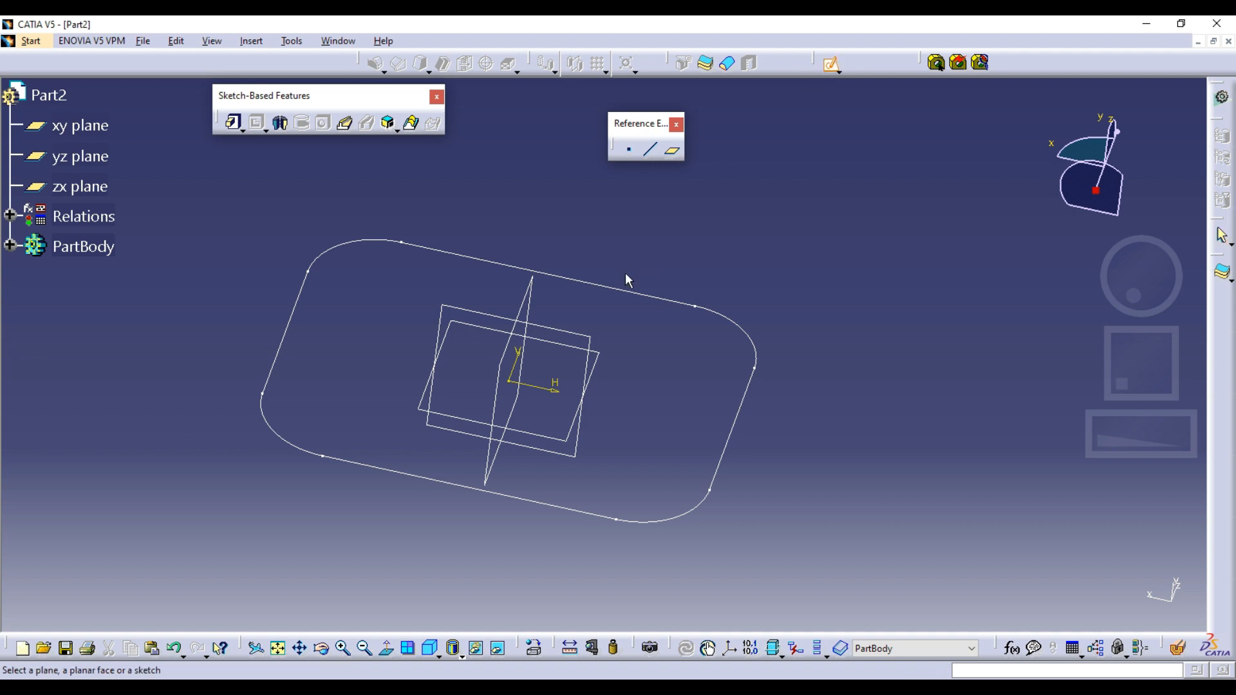
left_click(561, 332)
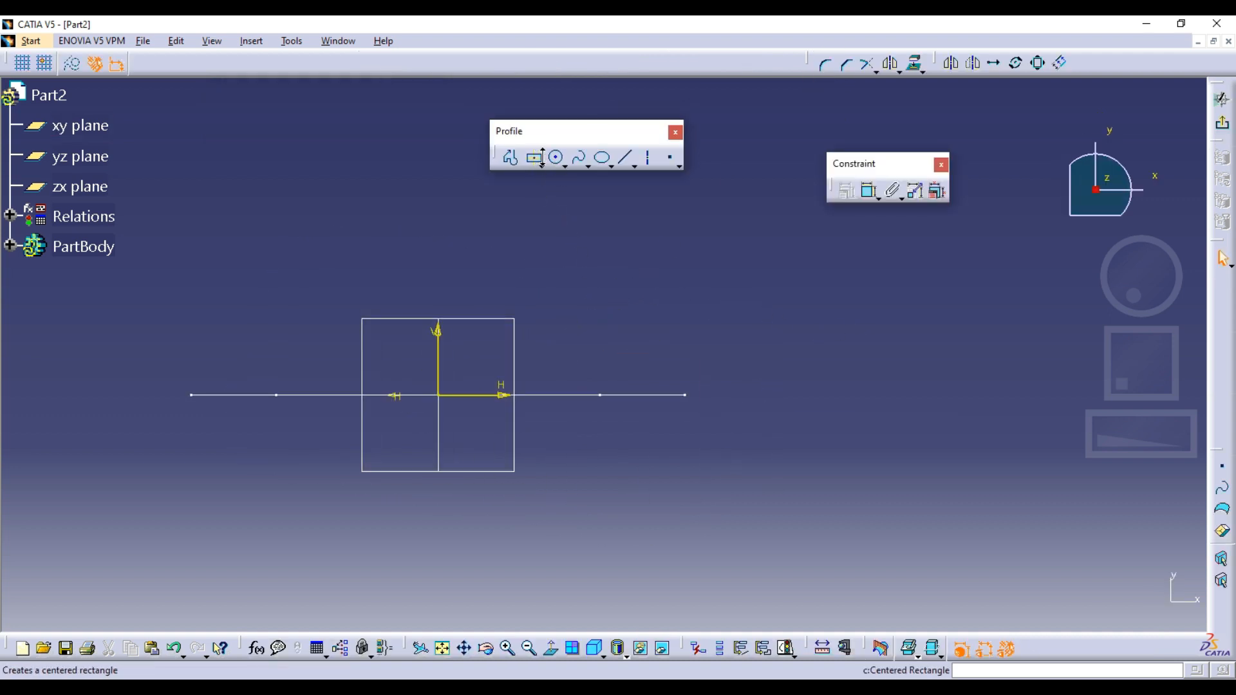
left_click(557, 158)
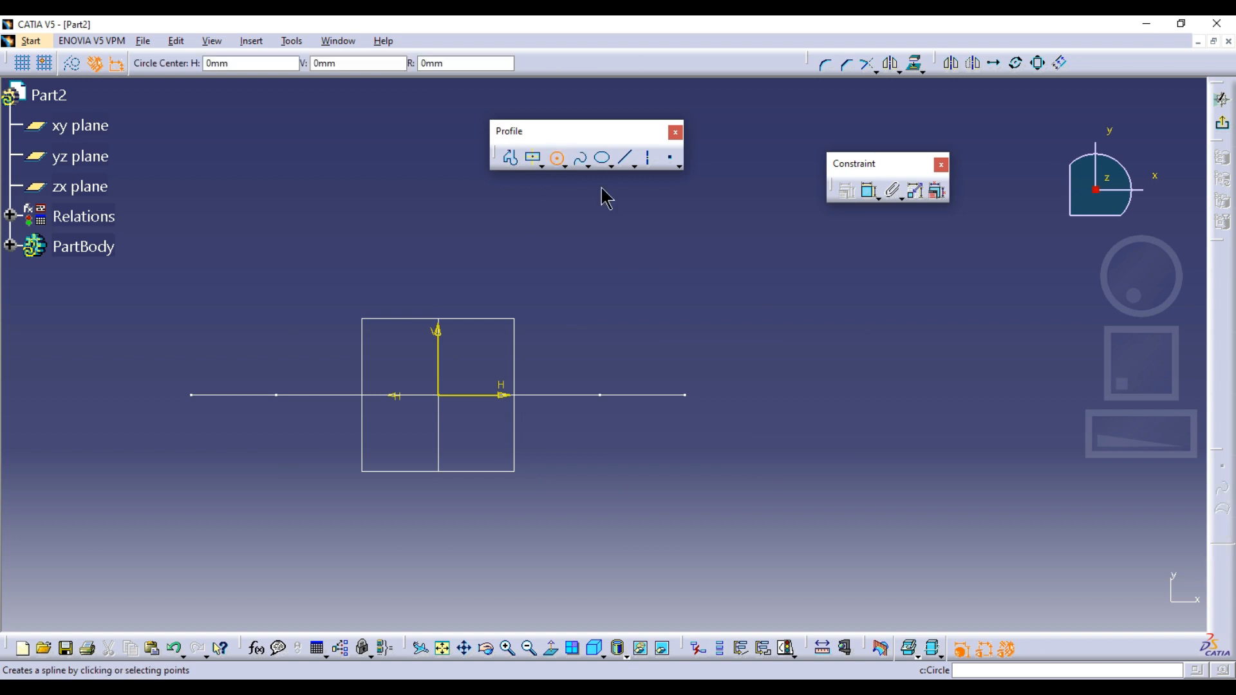
left_click(685, 395)
left_click(689, 346)
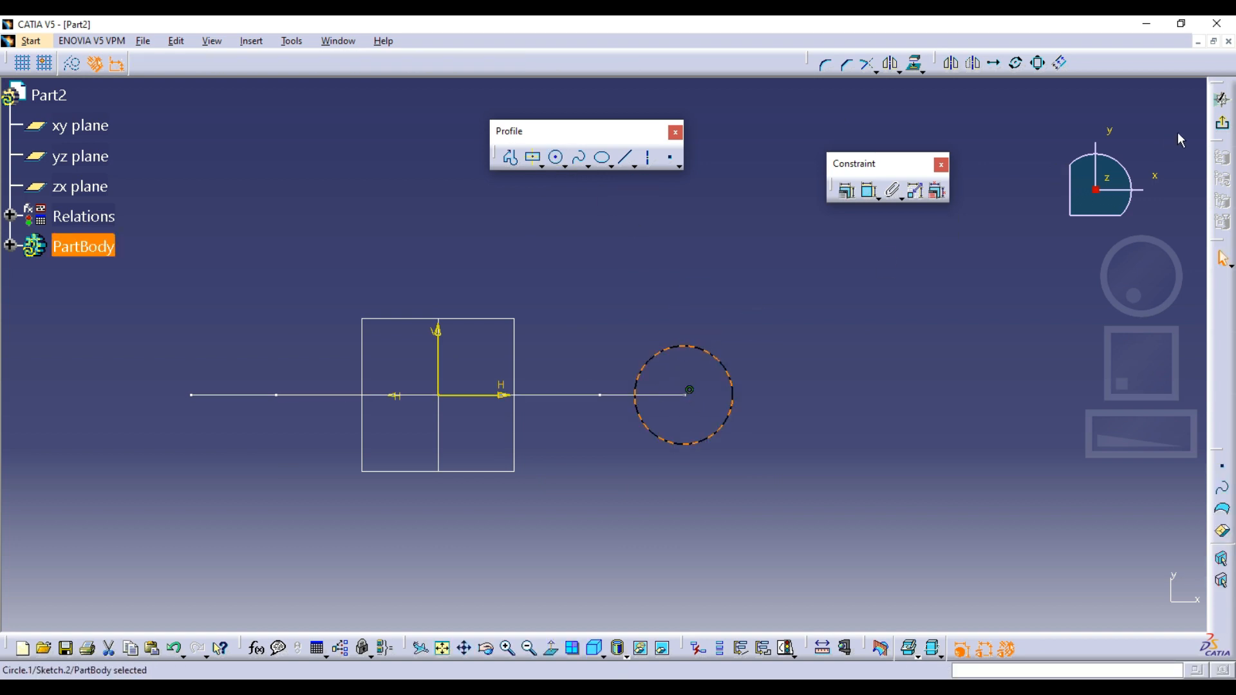
left_click(1222, 122)
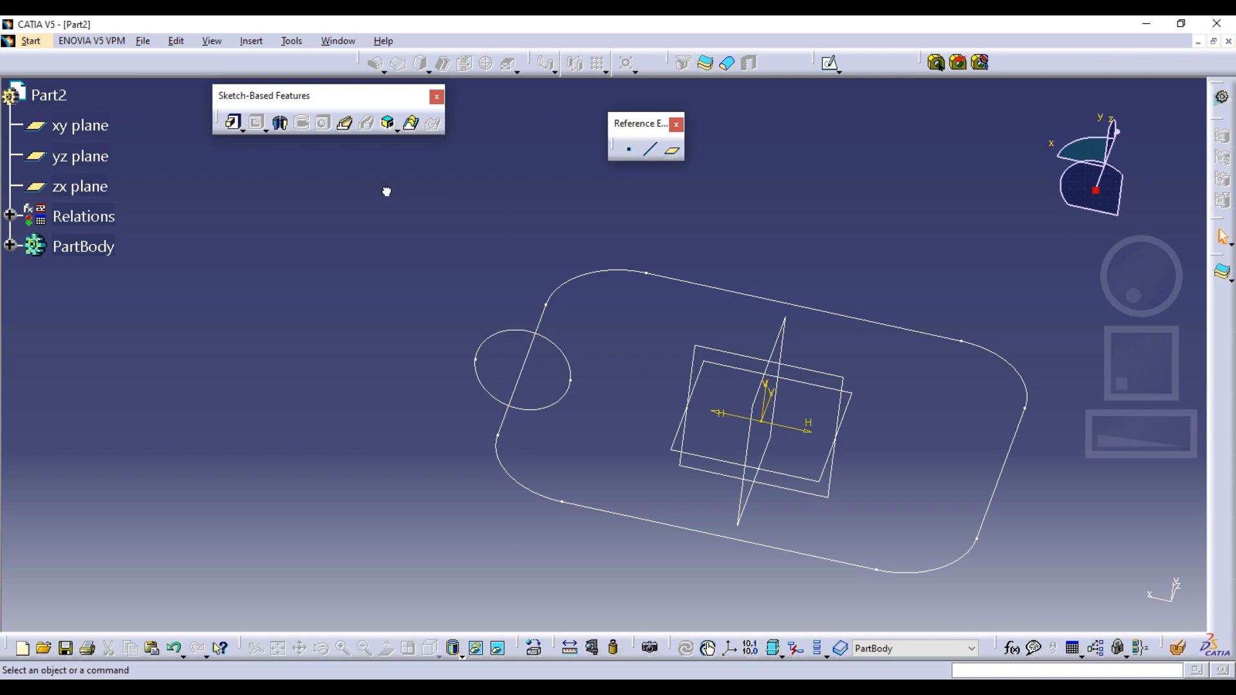
Sweep the circle Sketch.2 along the rounded rectangle loop Sketch.1 with a rib and view the solid ring.
left_click(344, 122)
left_click(521, 336)
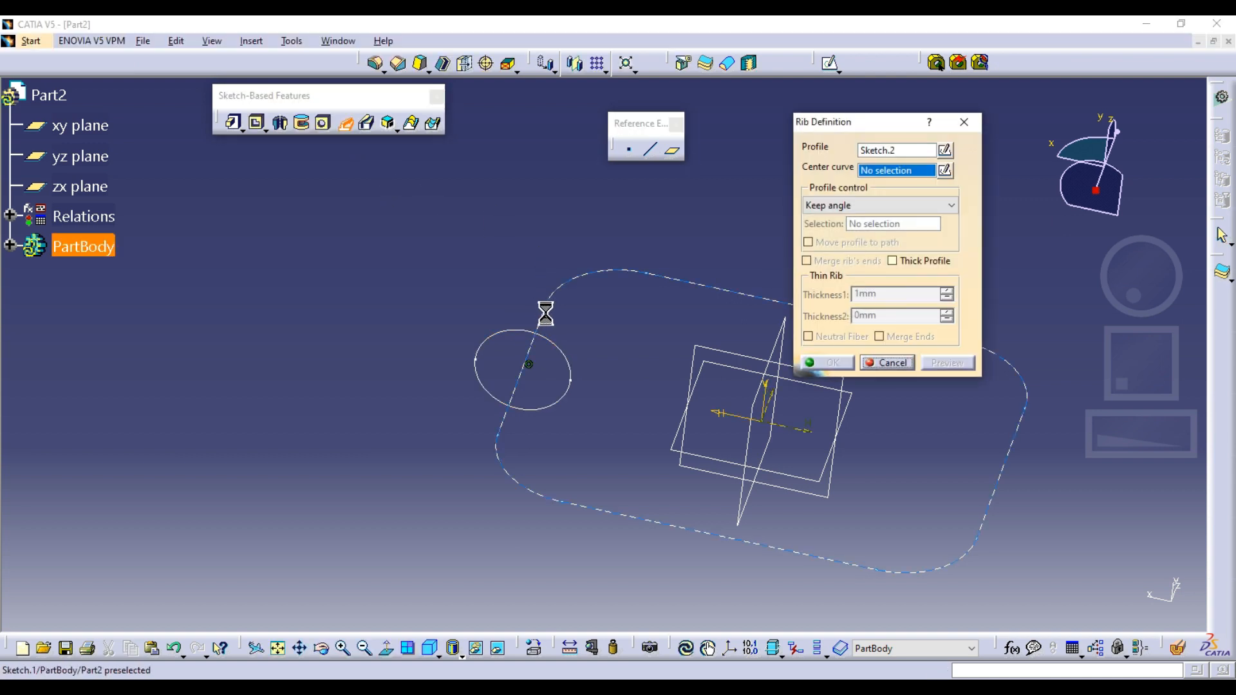
left_click(549, 324)
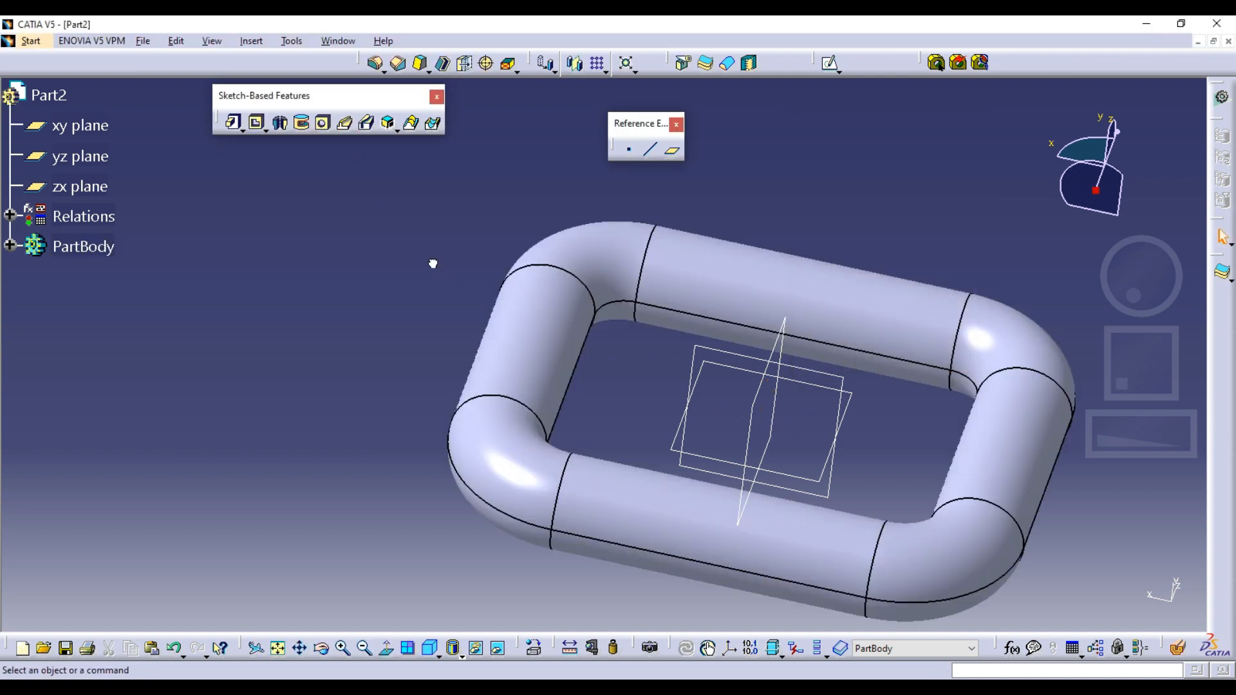
middle_click_drag(434, 265, 831, 340)
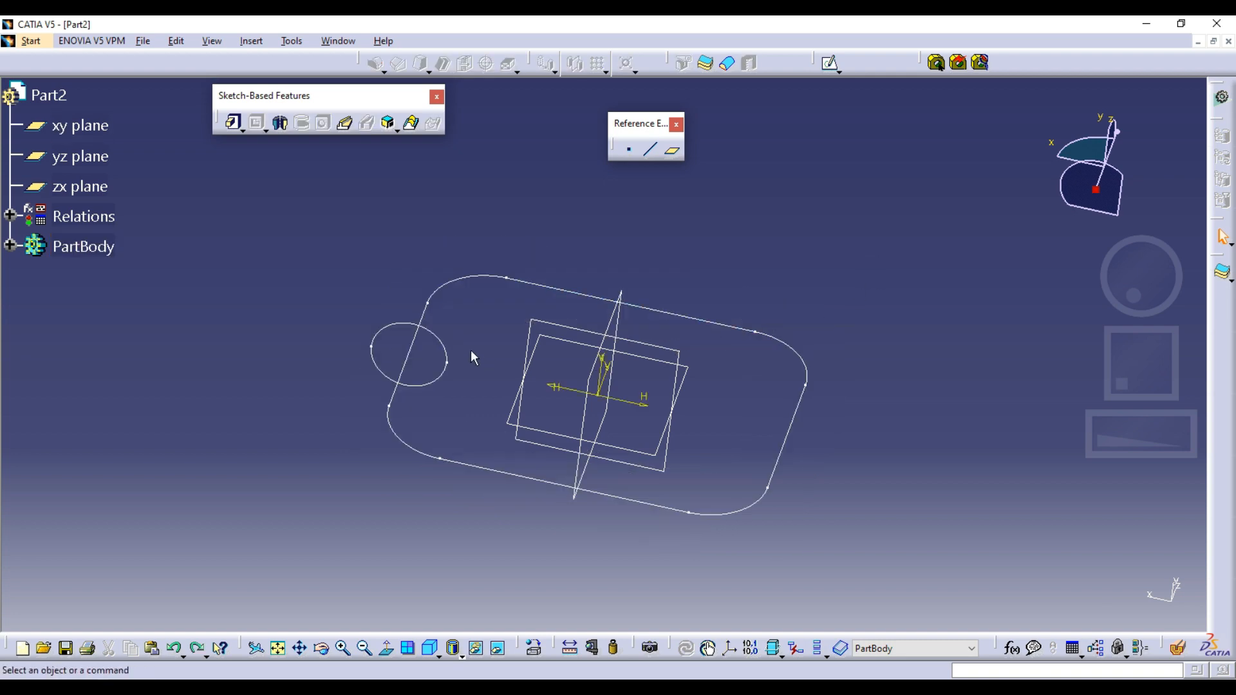
Reopen the circle's sketch and delete the circle.
left_click(446, 348)
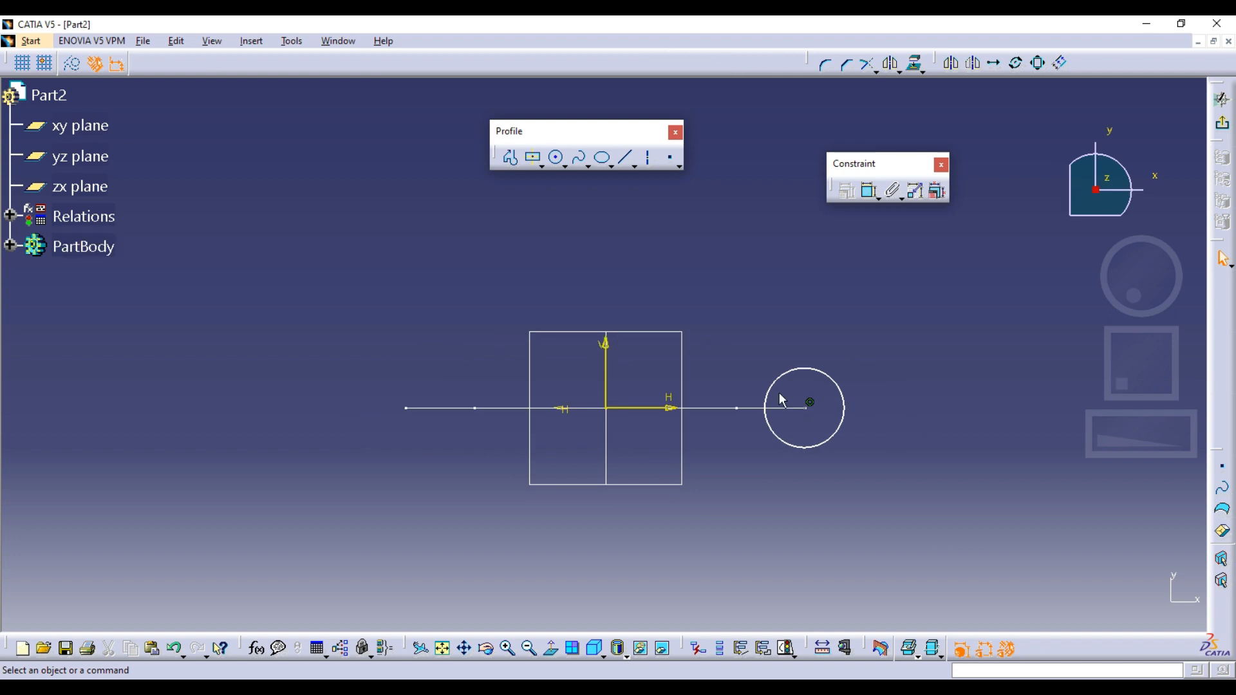
left_click(803, 373)
key("Delete")
Draw a centered rectangle about 36 mm wide and 43 mm high at the loop's end and delete its outer vertical side.
mouse_move(792, 362)
middle_mouse_down()
mouse_move(794, 331)
mouse_move(726, 328)
middle_mouse_up()
left_click(534, 159)
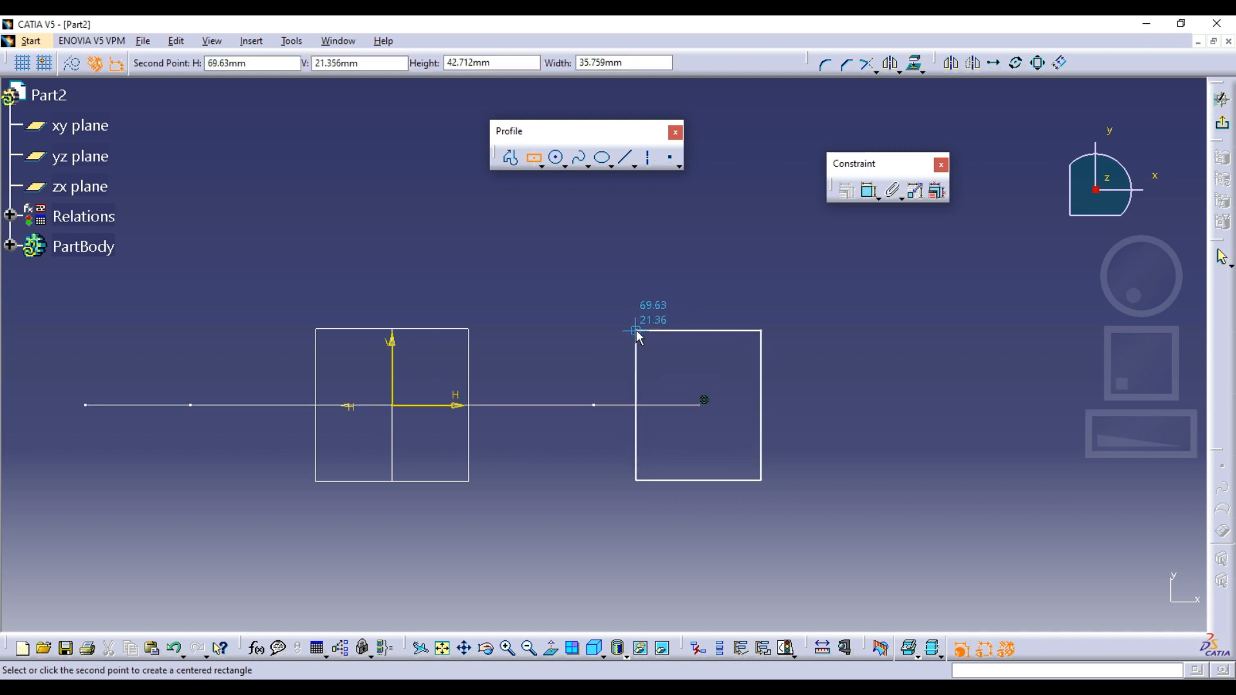
left_click(636, 330)
left_click(761, 358)
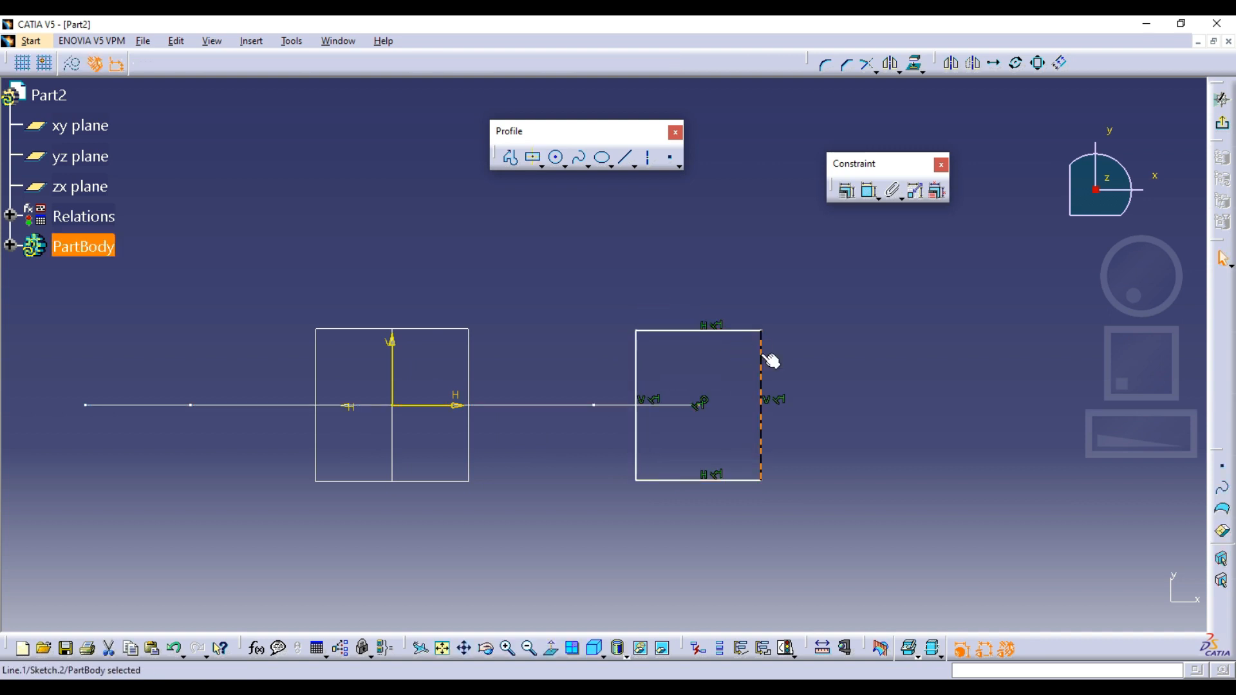
key("Delete")
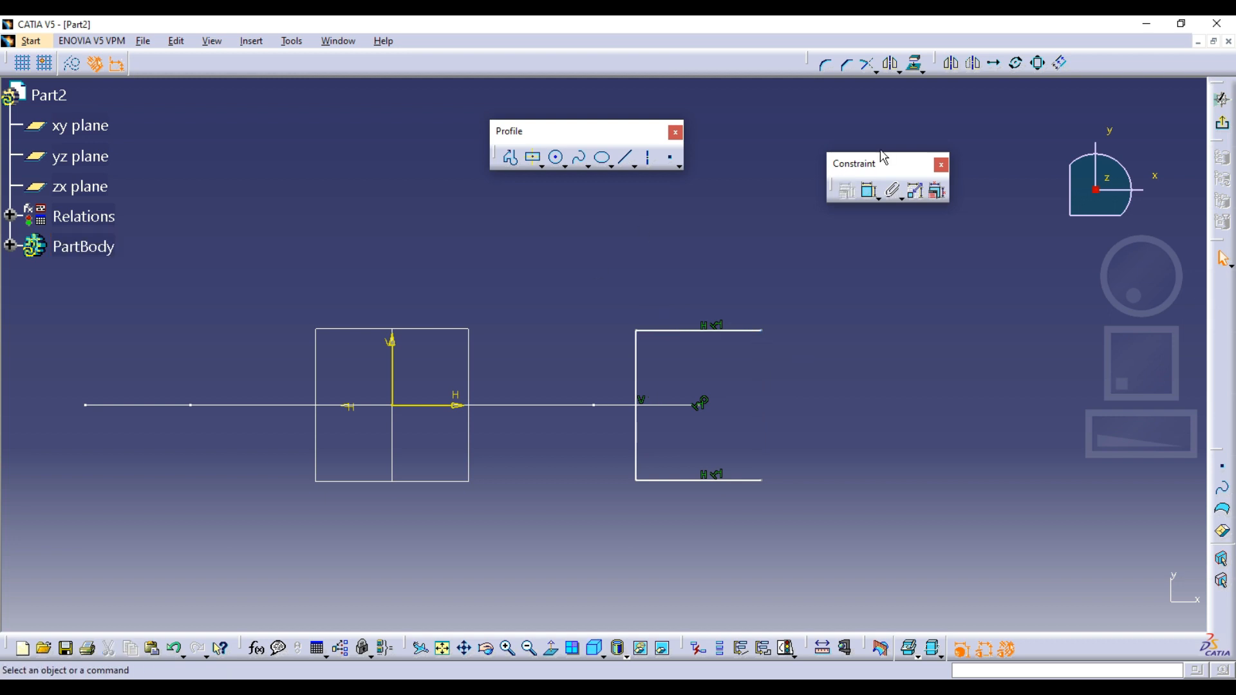
Round both corners of the open U-shaped profile with a 6 mm radius.
left_click(826, 65)
left_click_drag(554, 294, 728, 550)
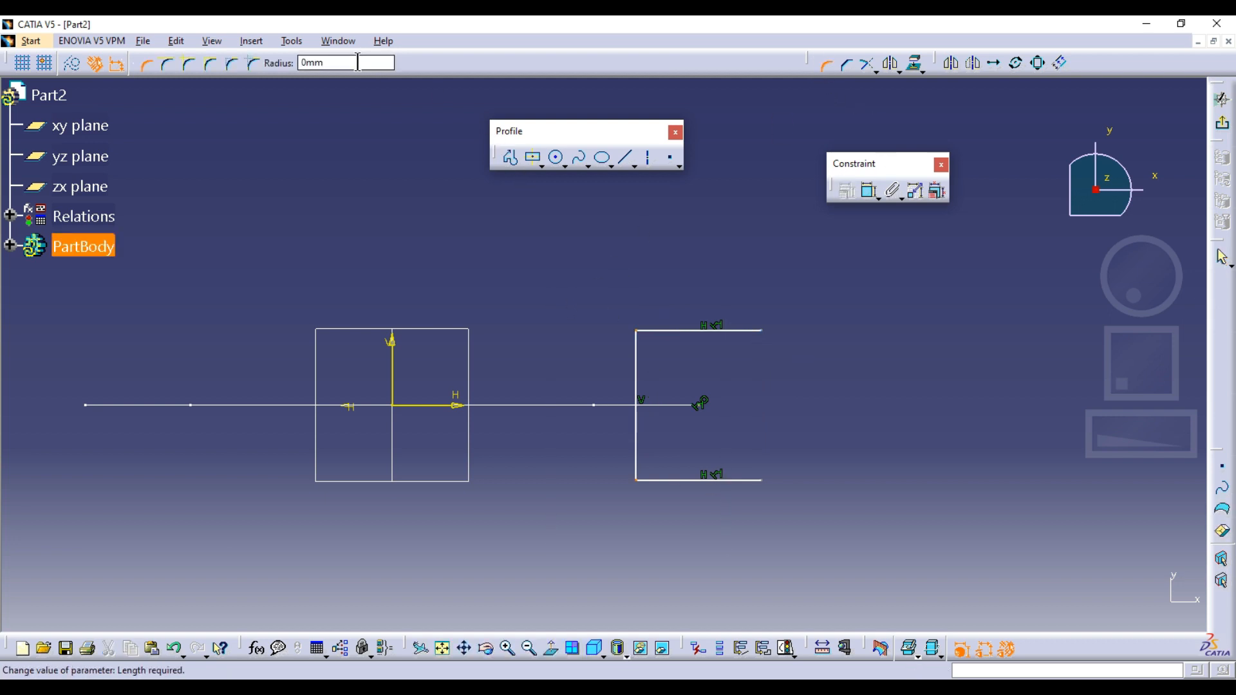
left_click(312, 62)
type("5")
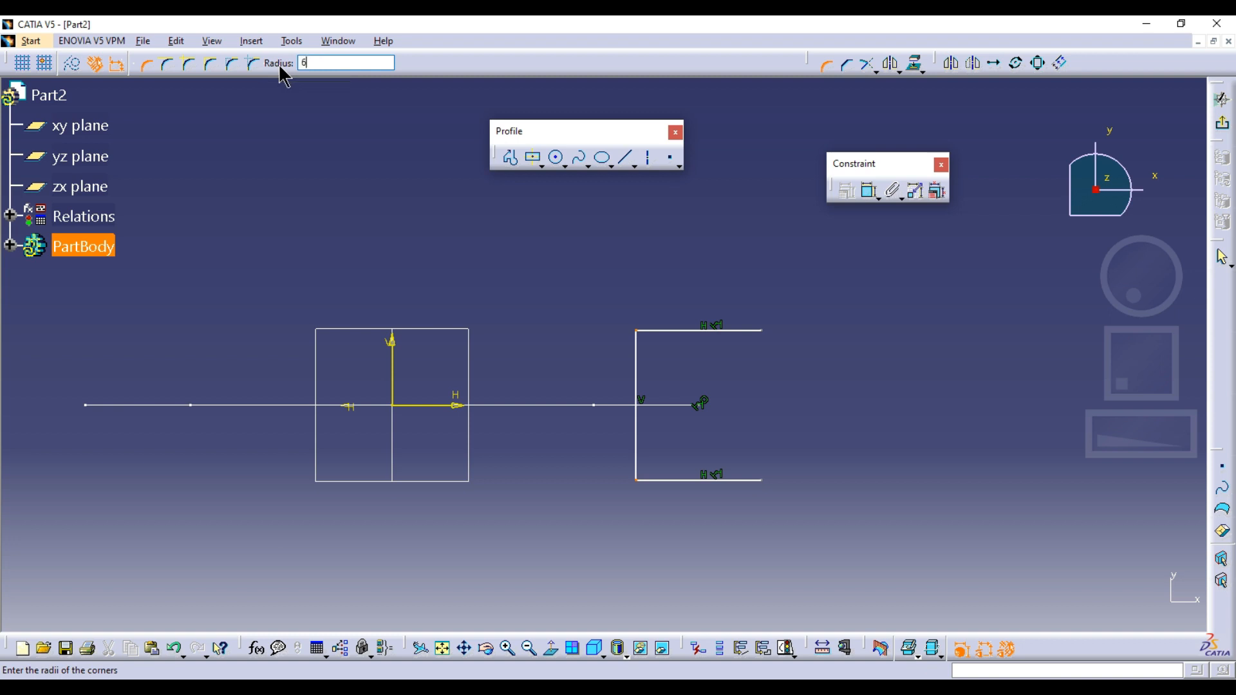
key("Return")
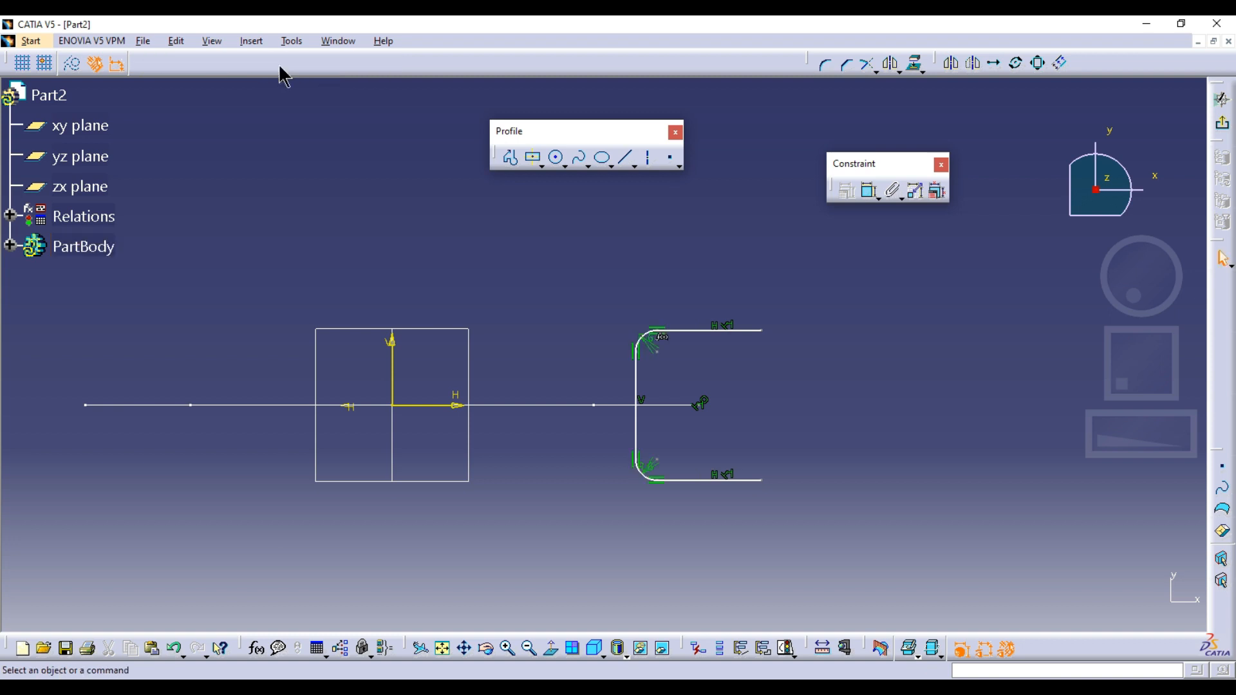
Set up a rib with the open U-shaped profile Sketch.2 along the loop Sketch.1 and enable Thick Profile.
left_click(1223, 132)
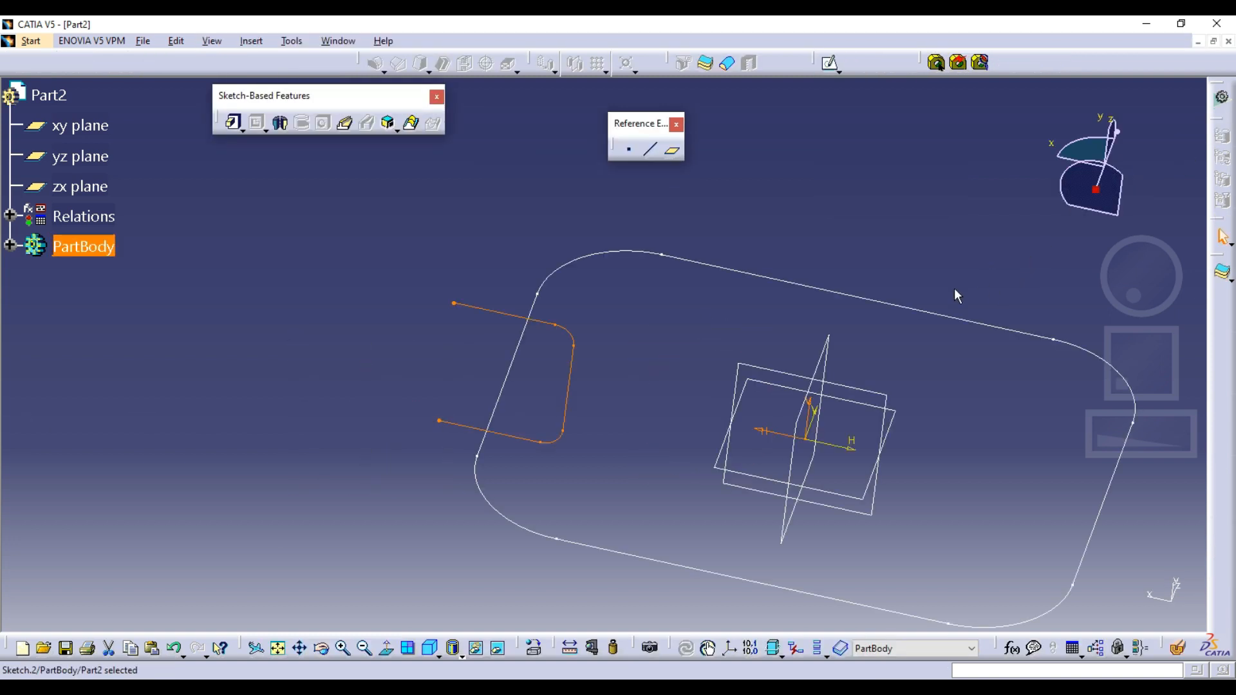
middle_click_drag(518, 376, 612, 370)
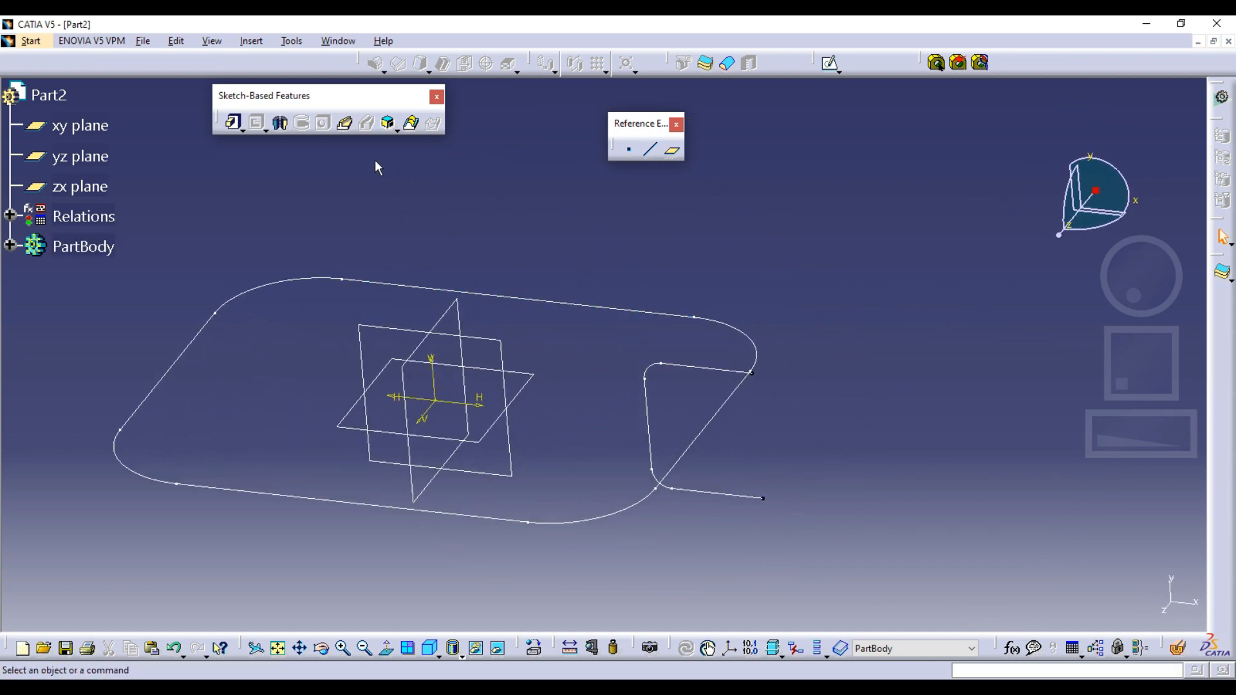
left_click(345, 124)
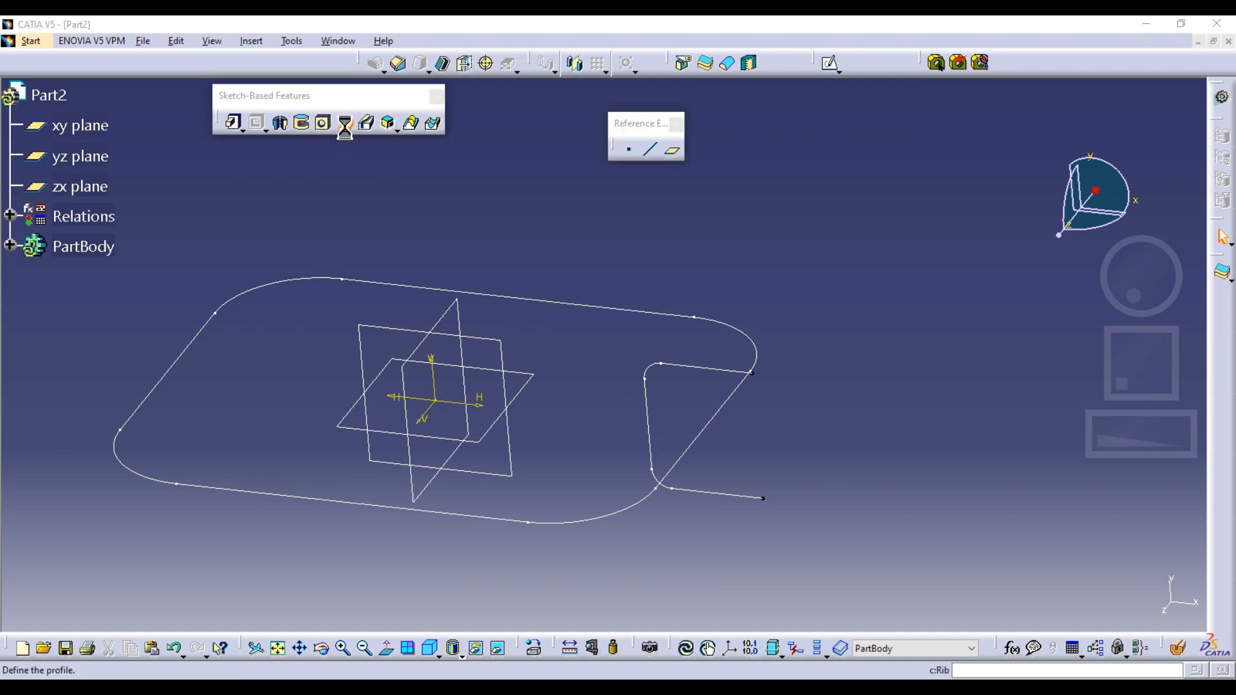
left_click(713, 375)
key("Return")
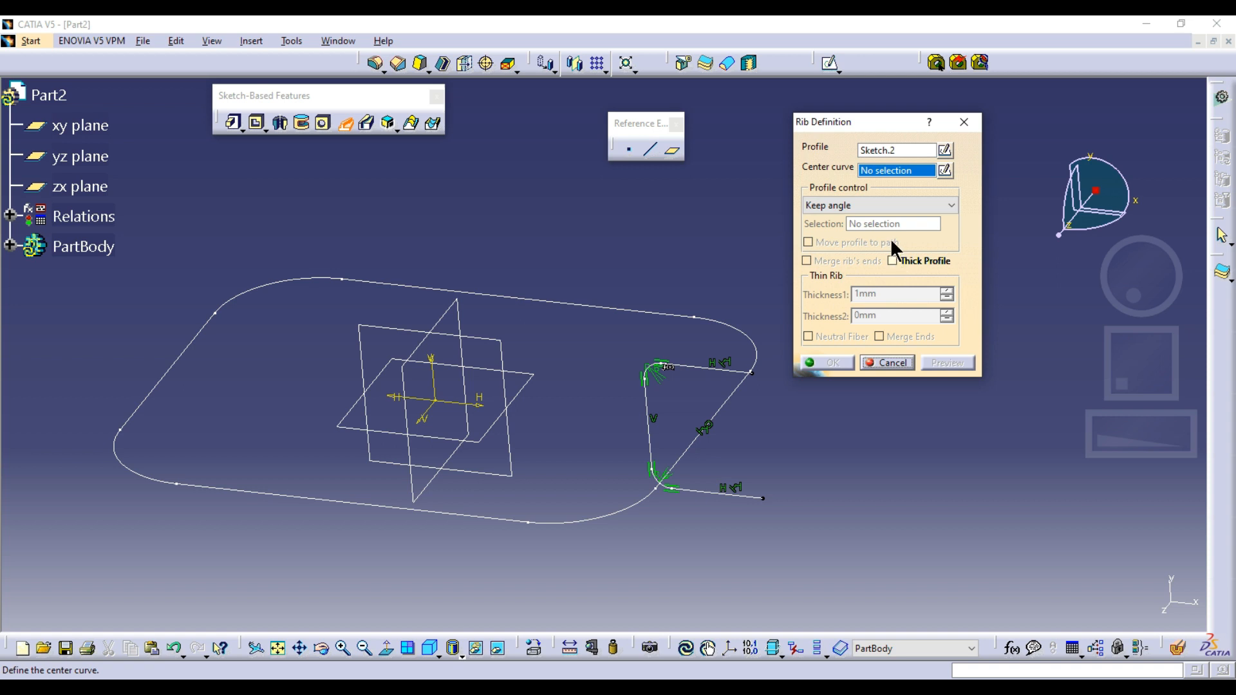
left_click(899, 253)
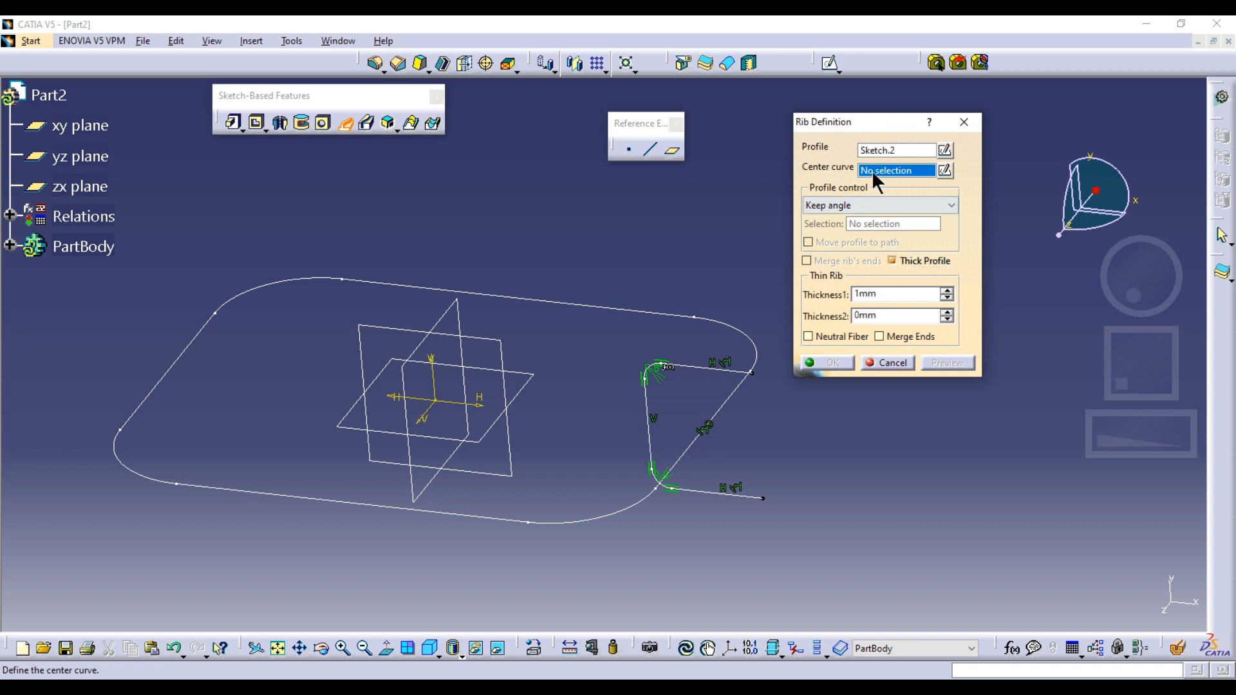
left_click(740, 394)
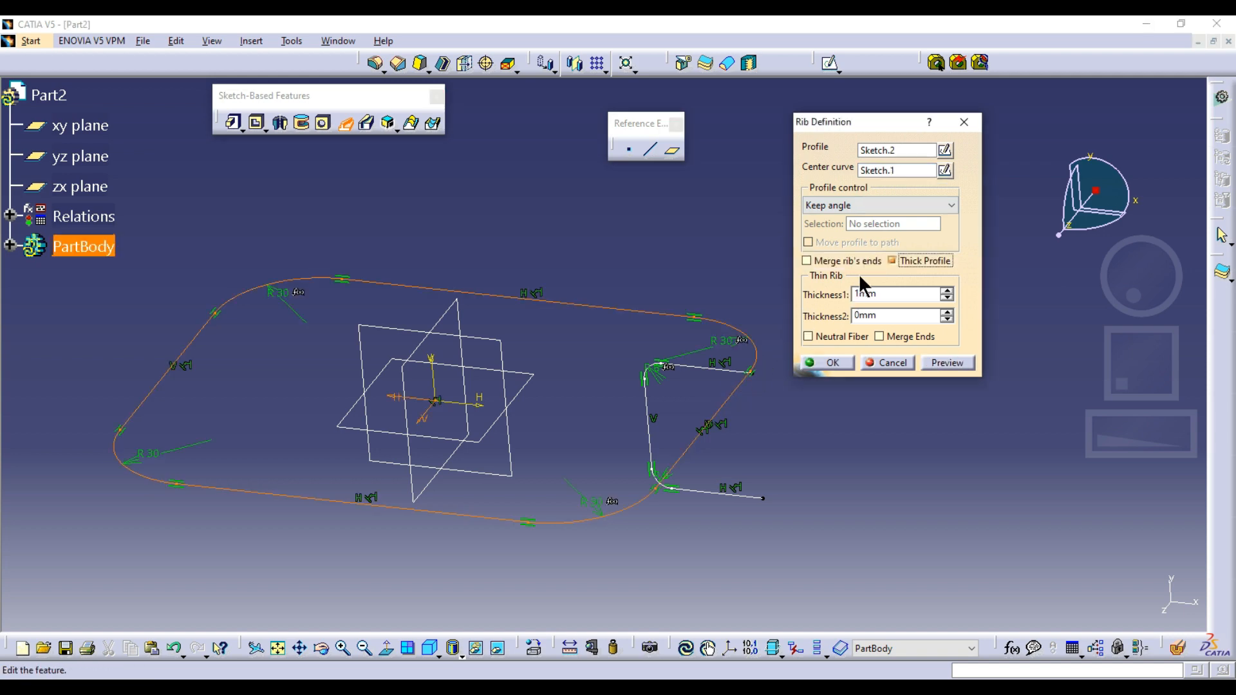
Increase the rib's Thickness1, create the thin-walled flanged ring and inspect the solid.
left_click(945, 291)
left_click(945, 291)
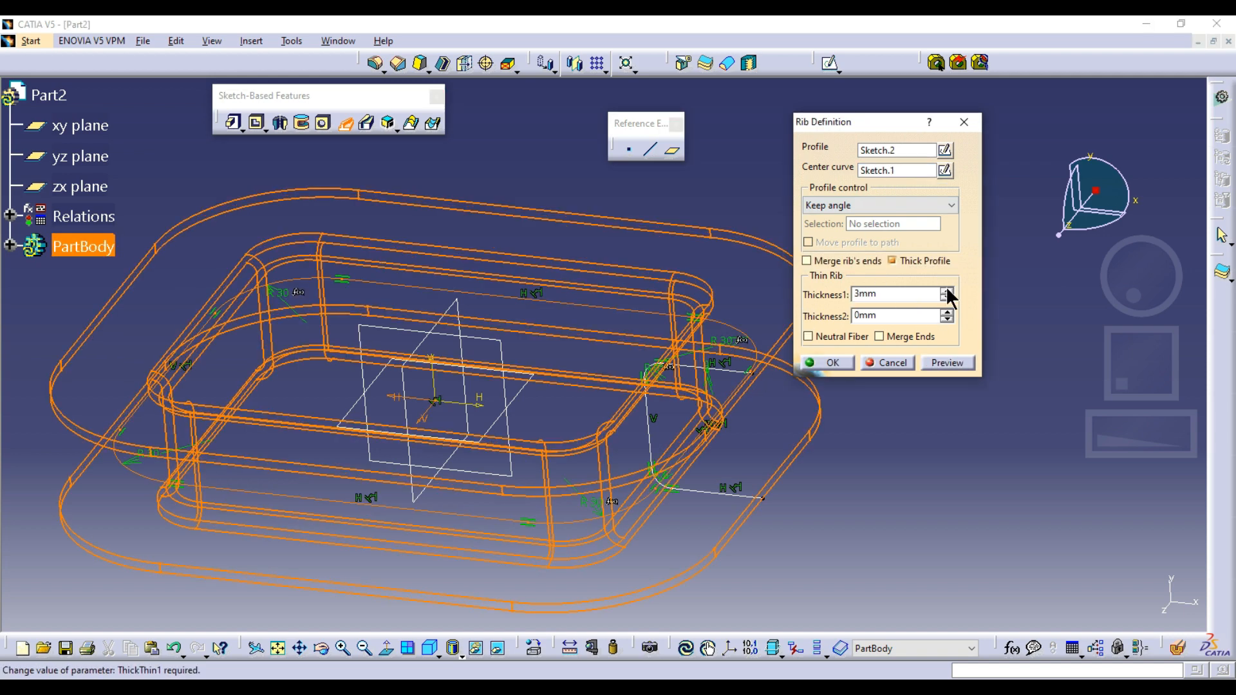
left_click(947, 290)
middle_click_drag(741, 380, 739, 429)
left_click(816, 364)
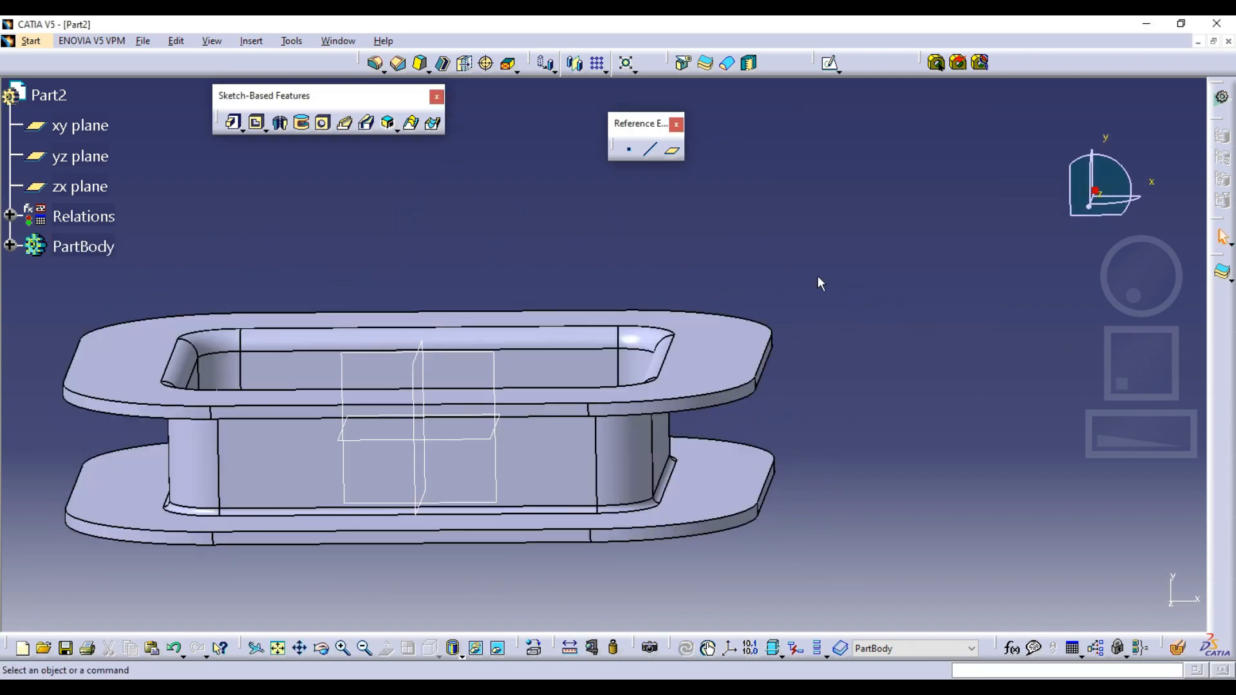
middle_click_drag(820, 279, 748, 311)
middle_click_drag(902, 253, 709, 284)
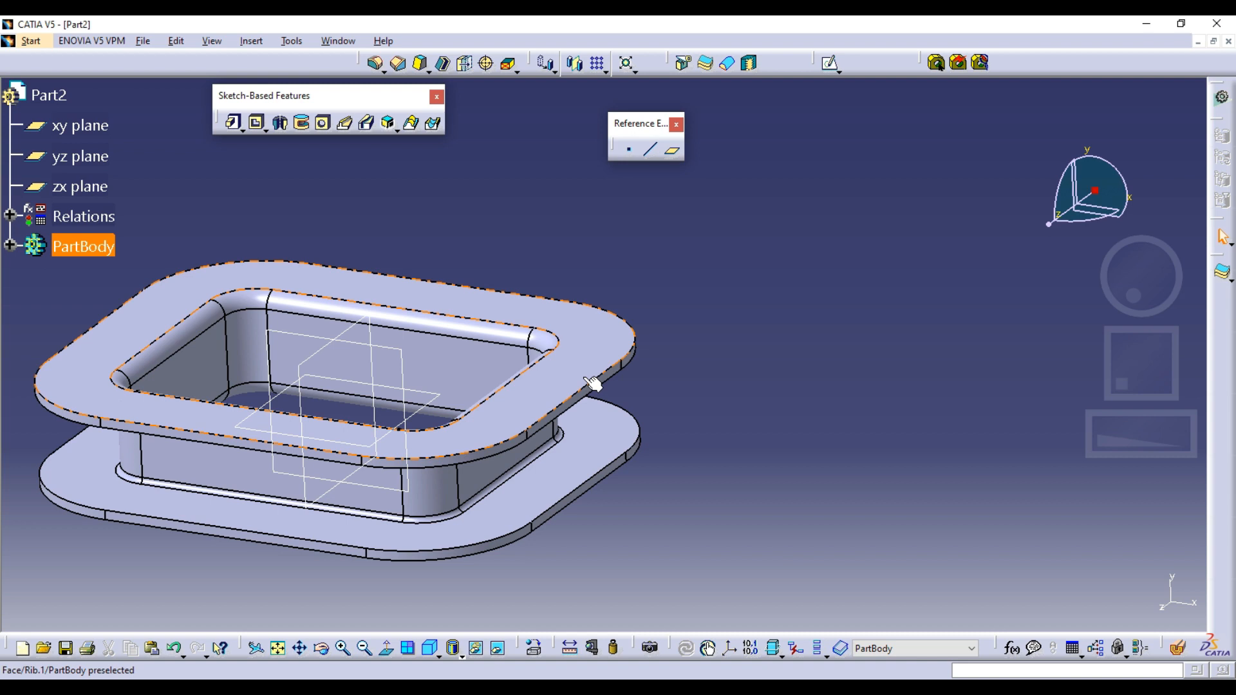
left_click(725, 337)
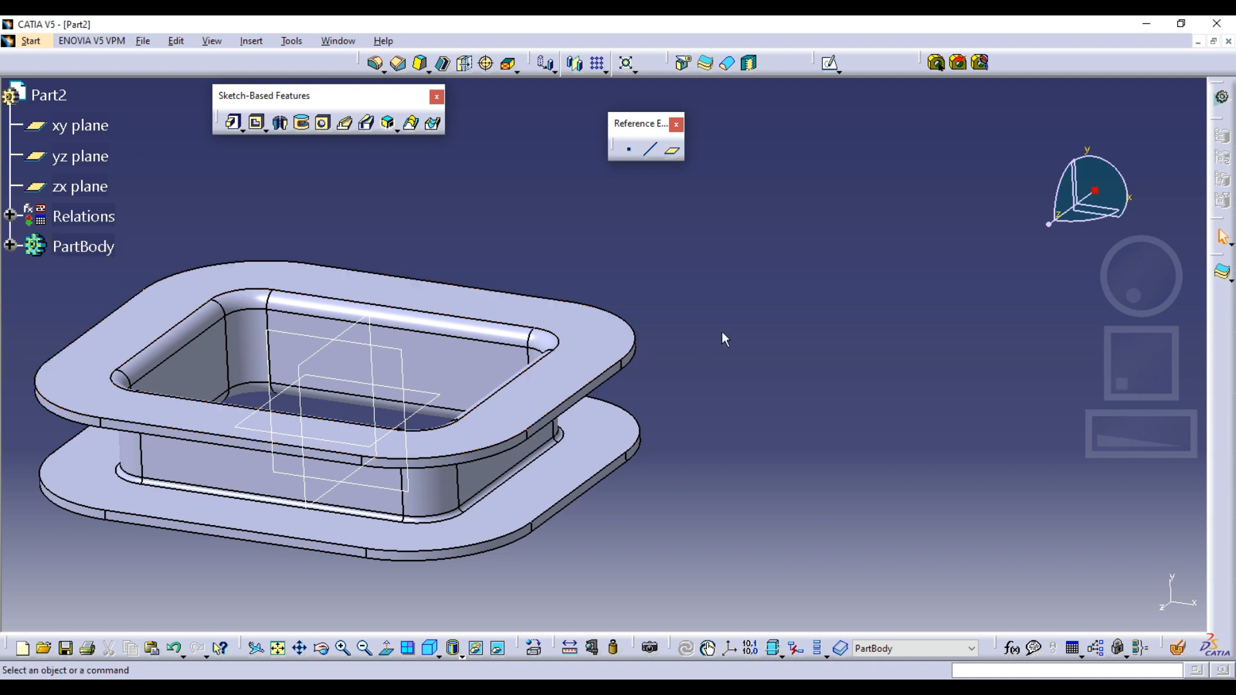
middle_click_drag(726, 337, 833, 358)
Sketch on the upper flange's top face and project all eight segments of its outer edge into the sketch.
left_click(834, 62)
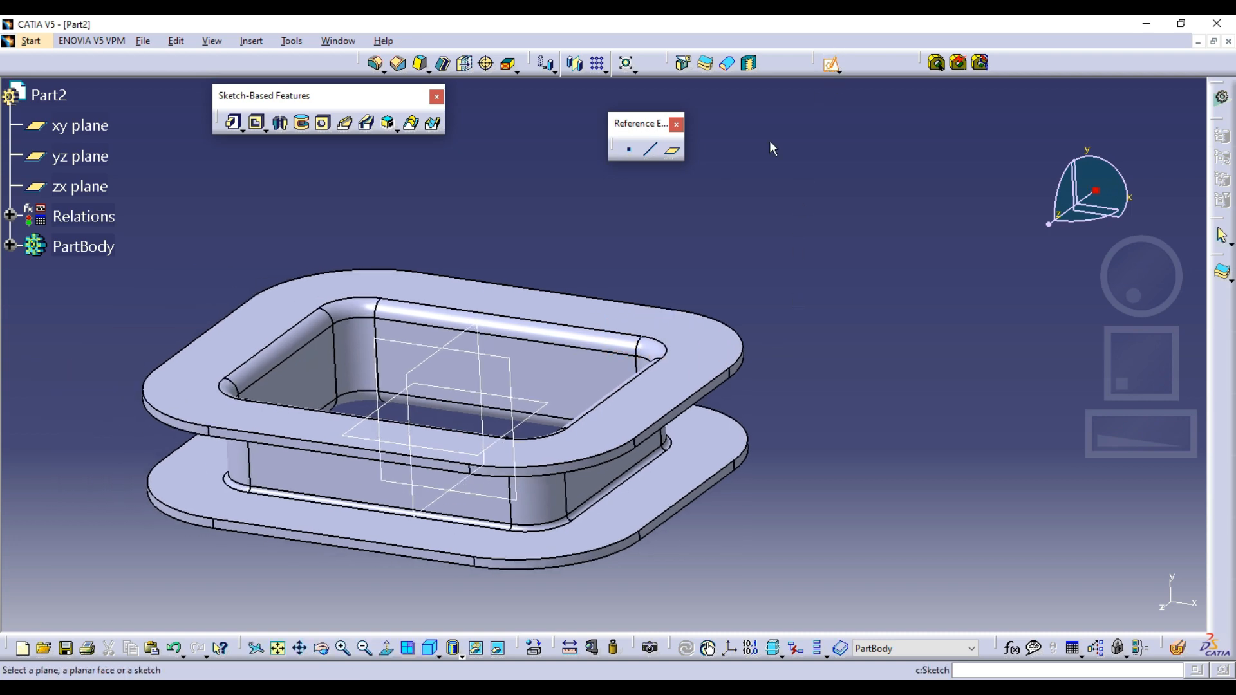
left_click(686, 335)
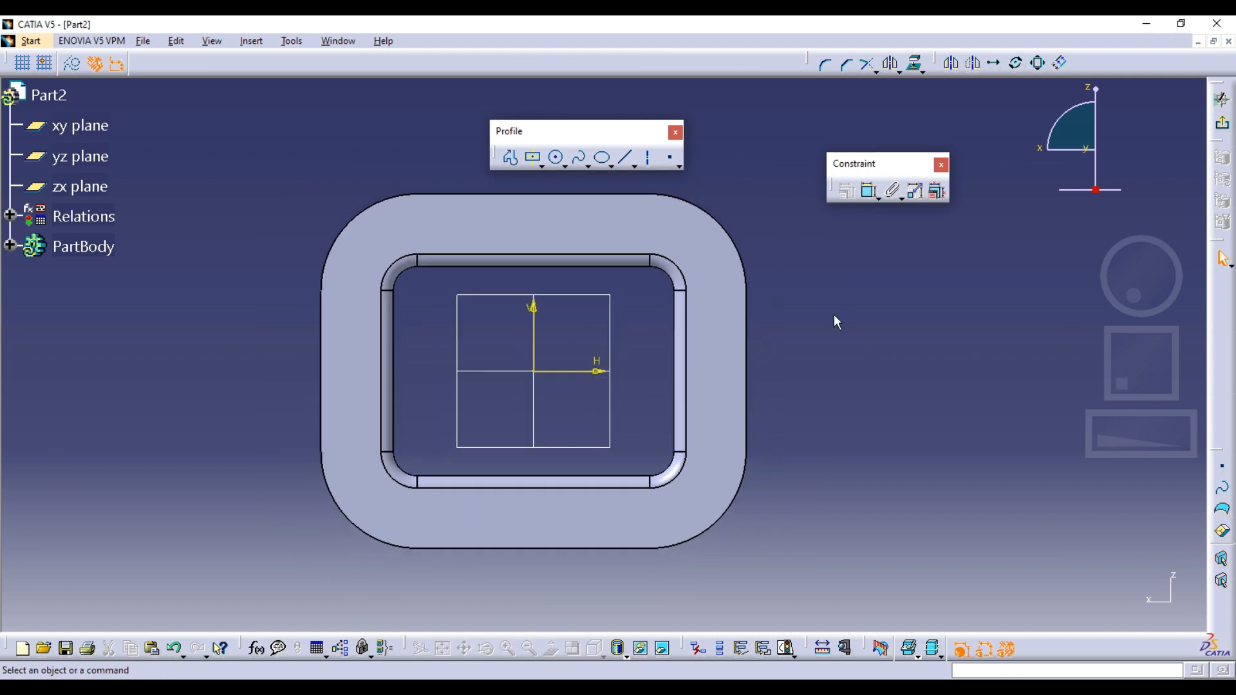
left_click(881, 79)
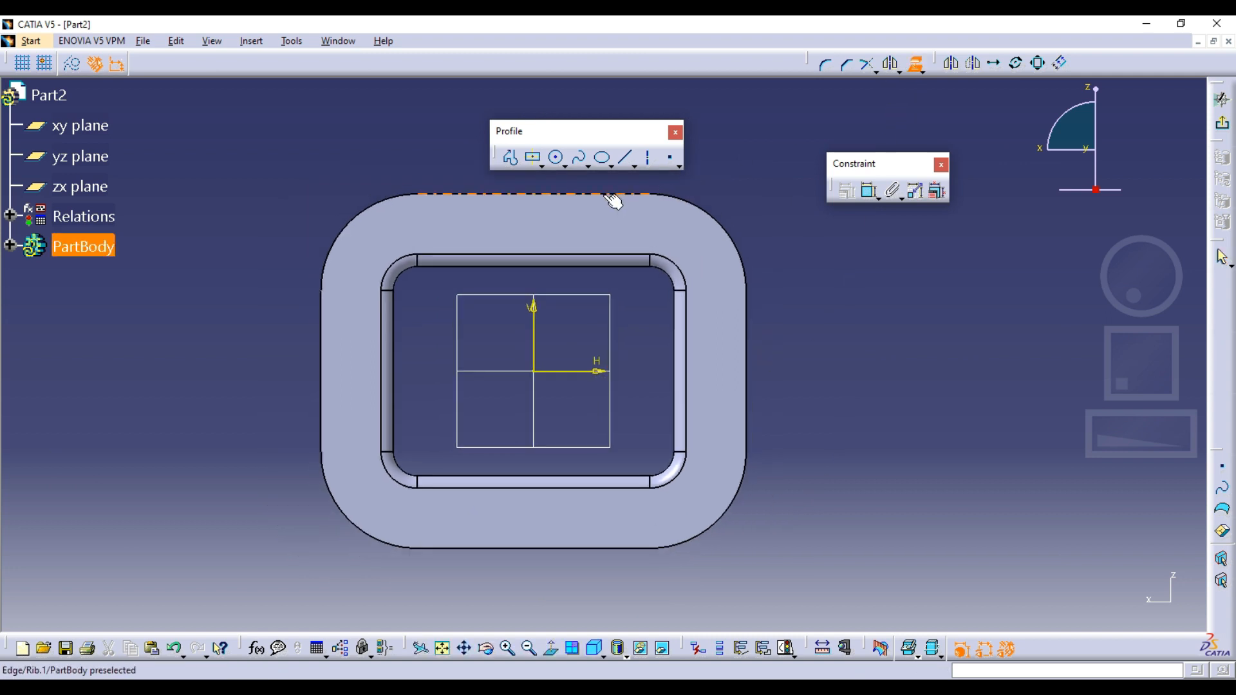
left_click(618, 195)
left_click(703, 206)
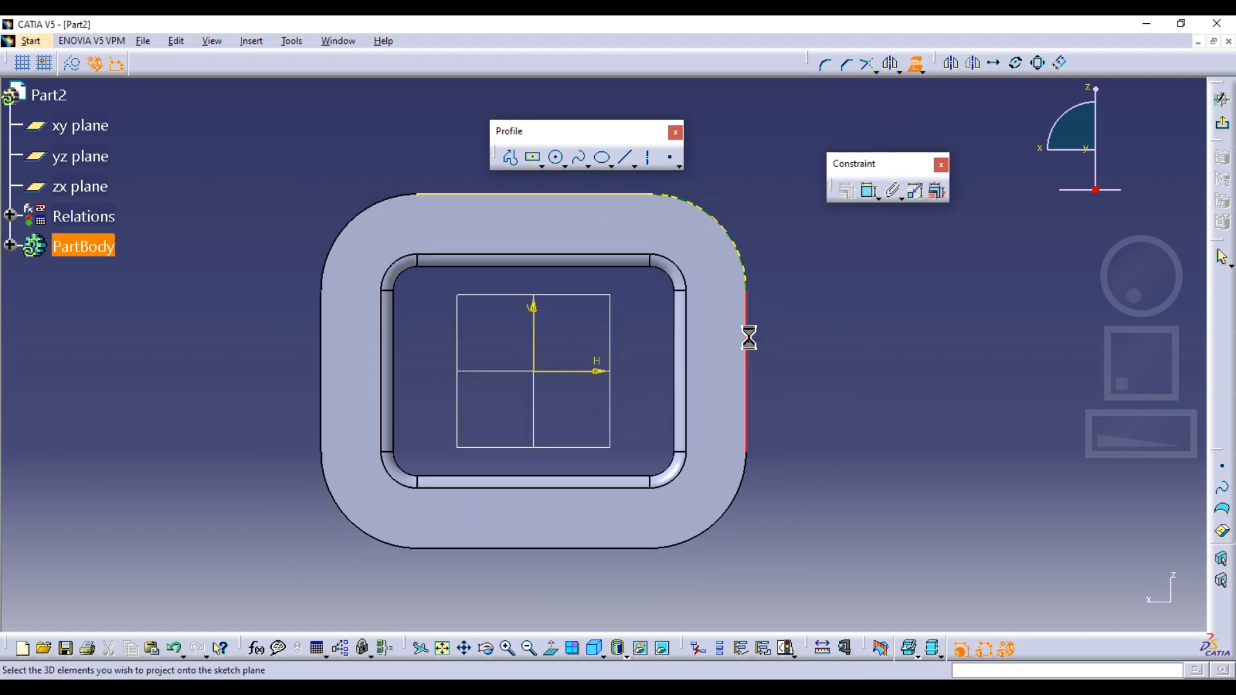
left_click(745, 336)
left_click(657, 546)
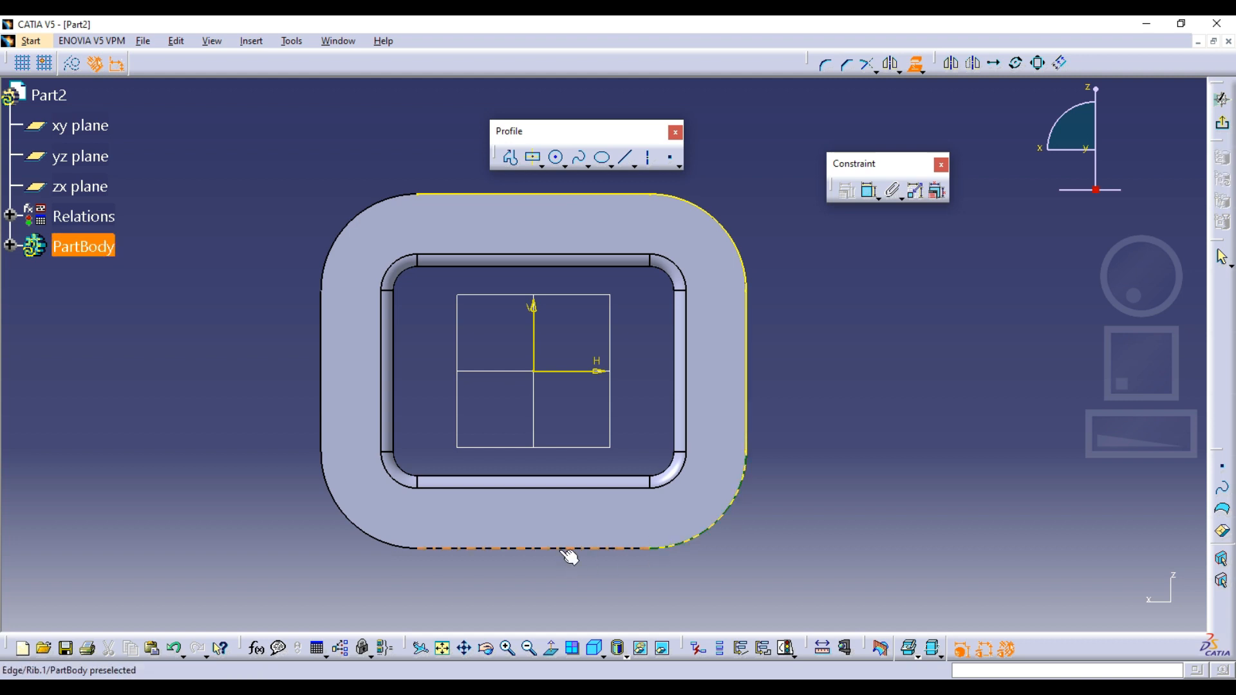
left_click(566, 551)
left_click(366, 535)
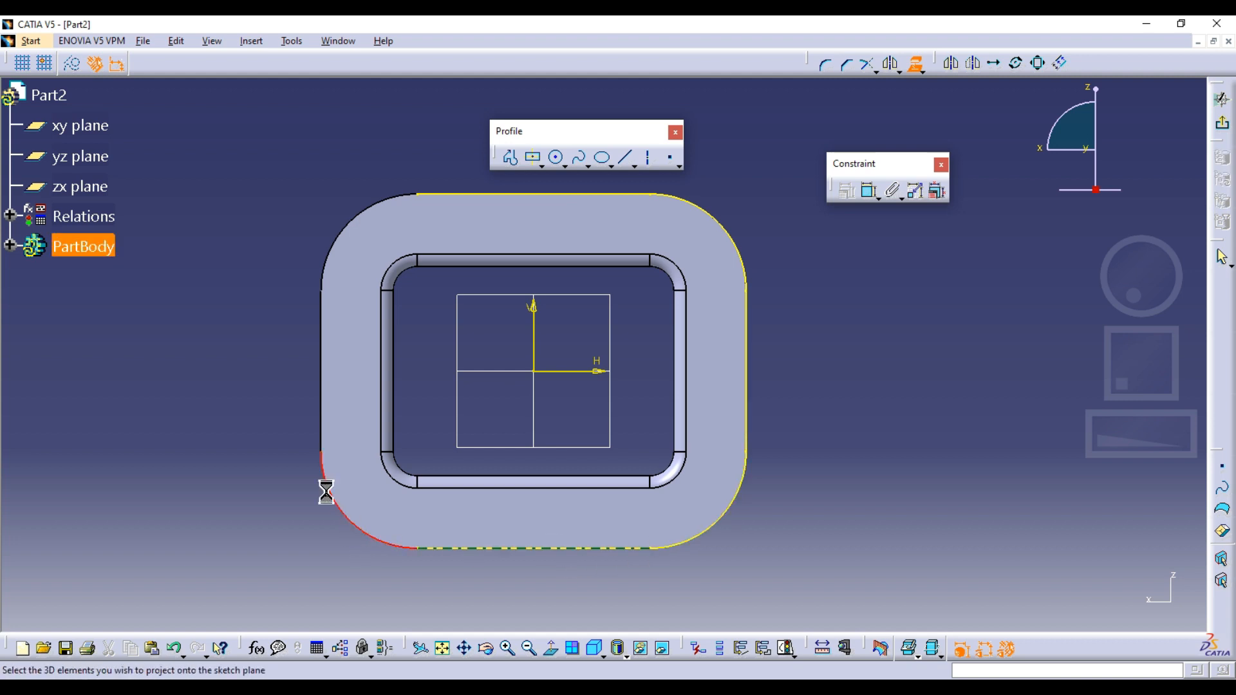
left_click(324, 386)
left_click(352, 232)
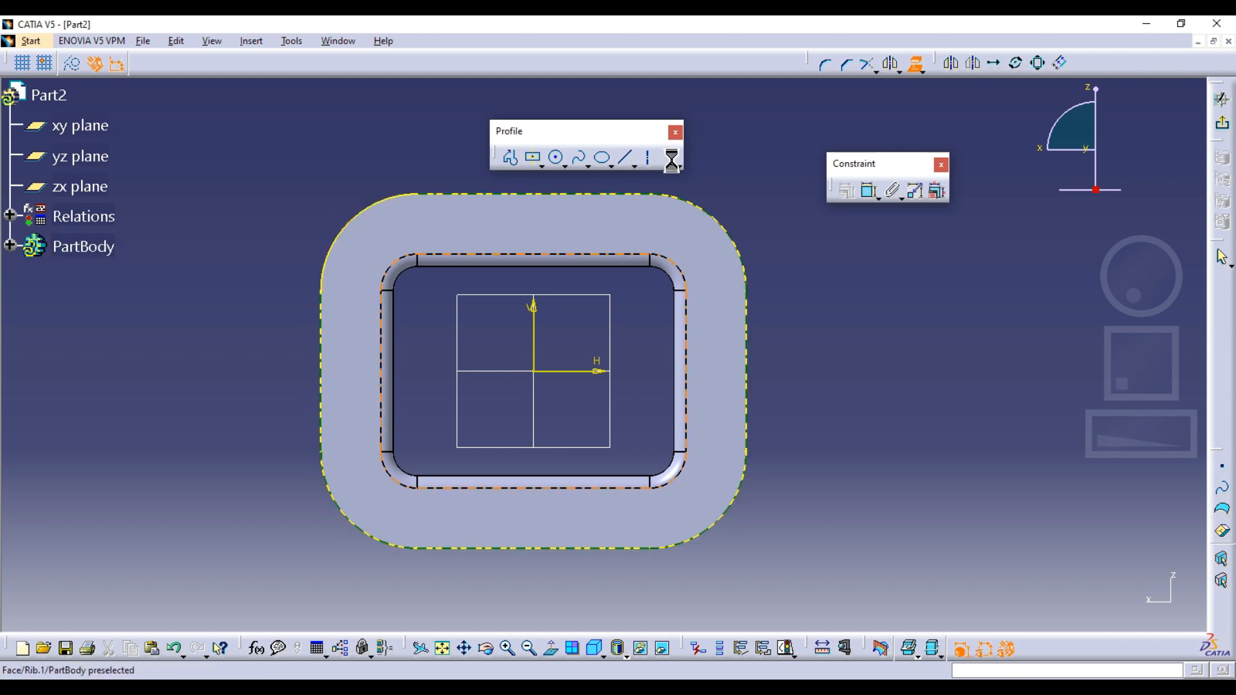
left_click(916, 64)
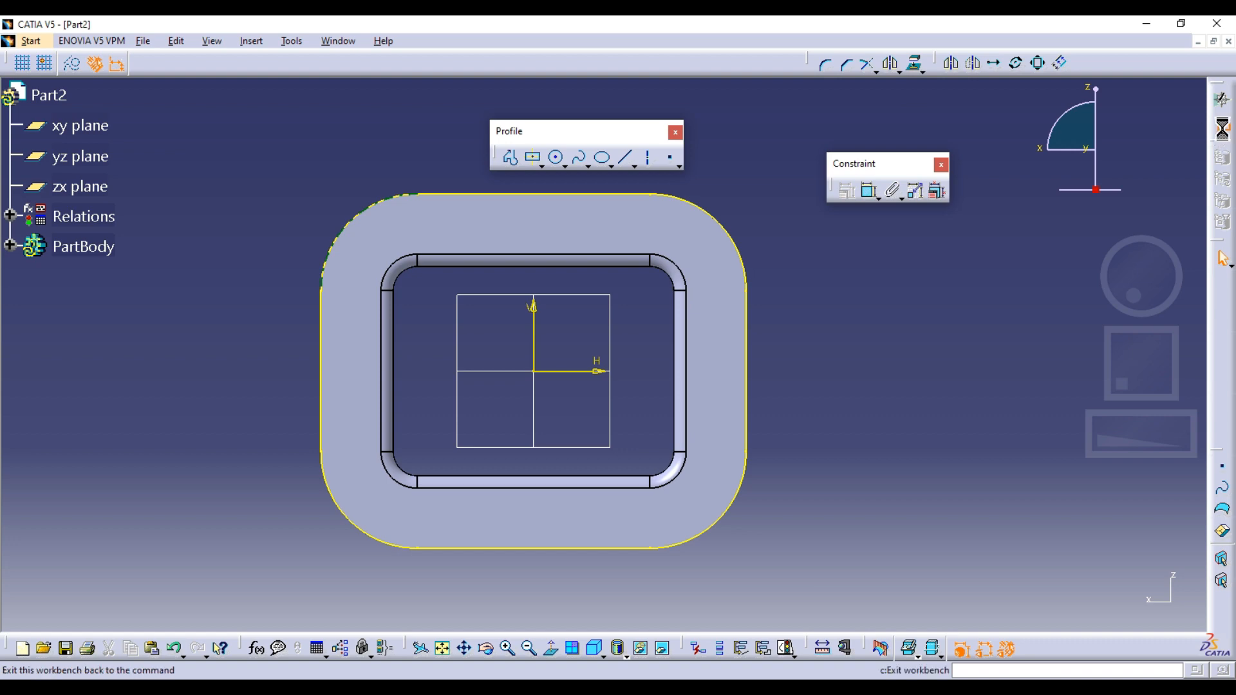
mouse_move(925, 249)
middle_mouse_down()
mouse_move(762, 279)
mouse_move(797, 334)
middle_mouse_up()
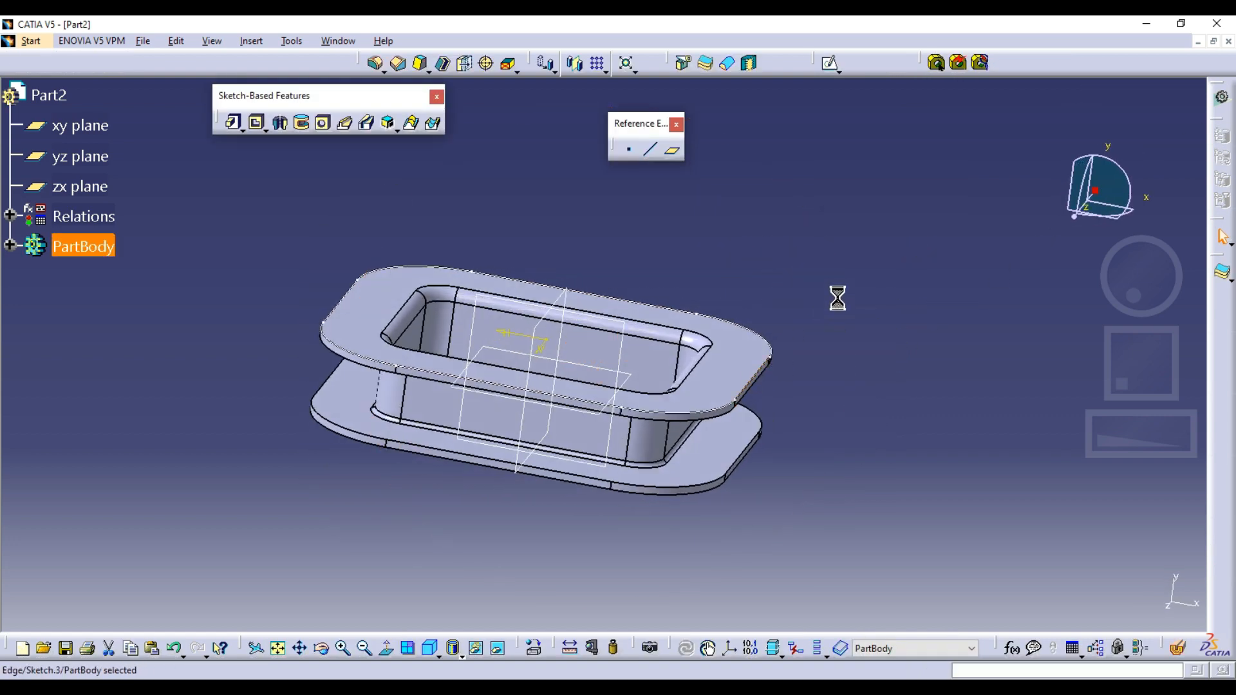
Start a sketch on the xy plane and draw an arc rising outward from the upper flange's outer corner, using the three-point arc starting with limits.
left_click(830, 63)
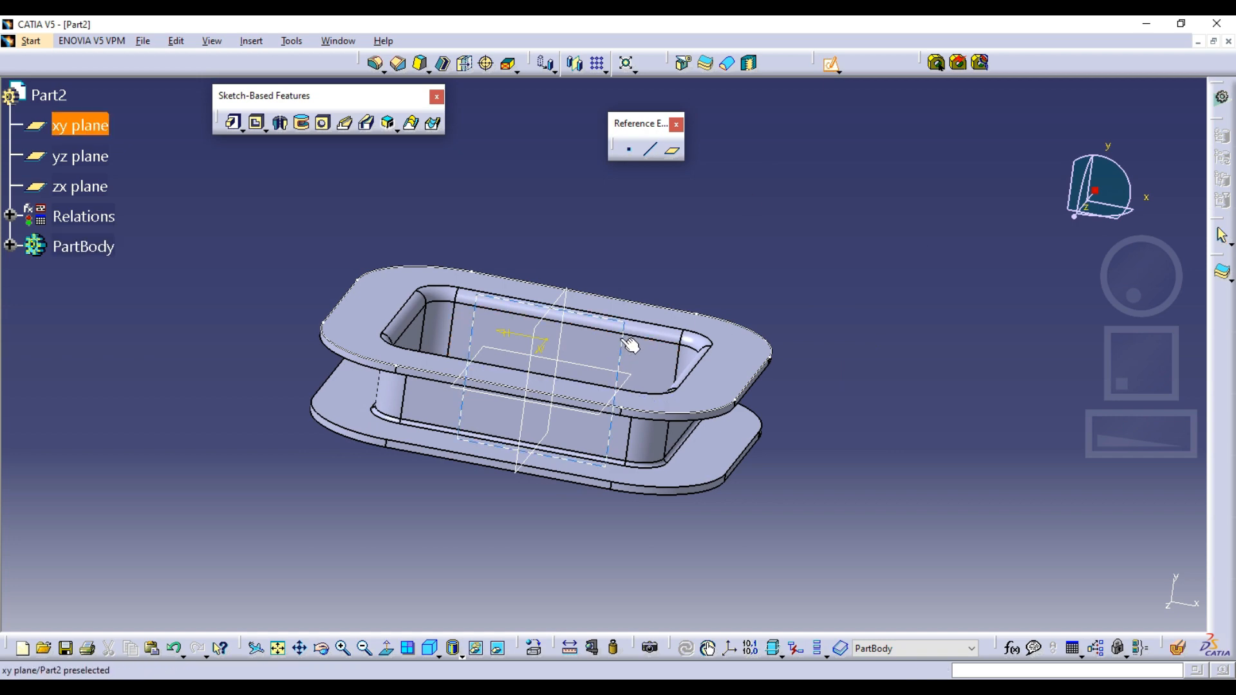
middle_click_drag(632, 342, 702, 444)
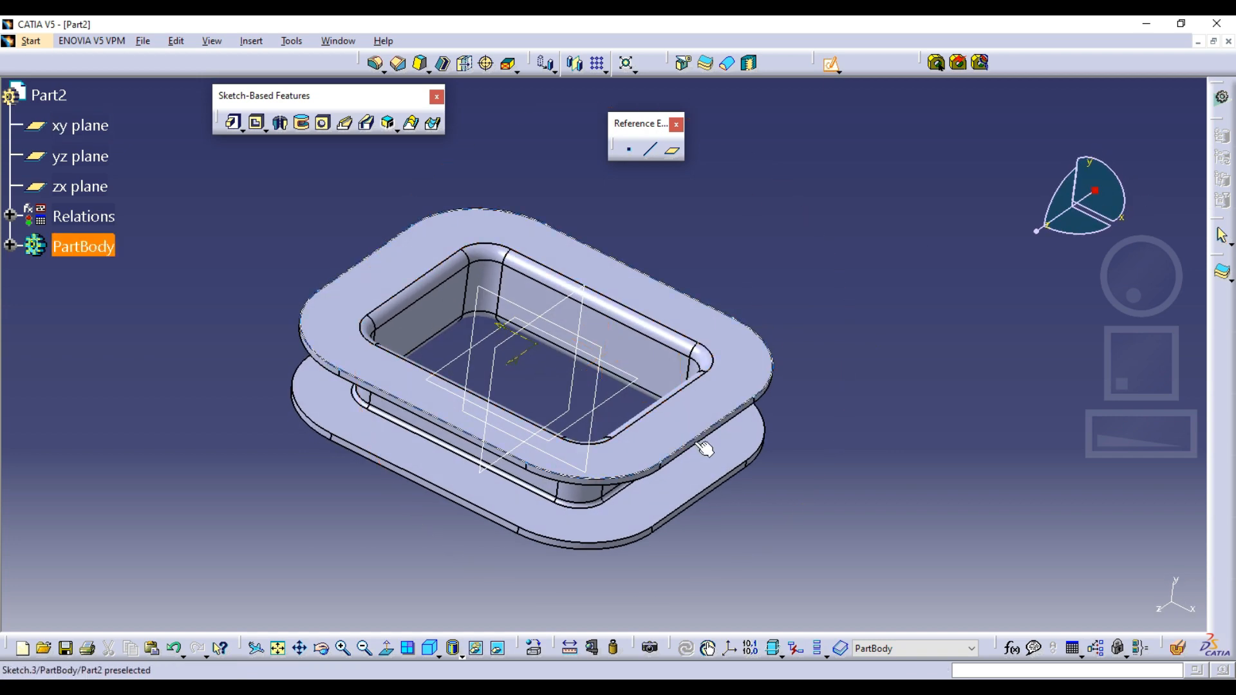
left_click(602, 354)
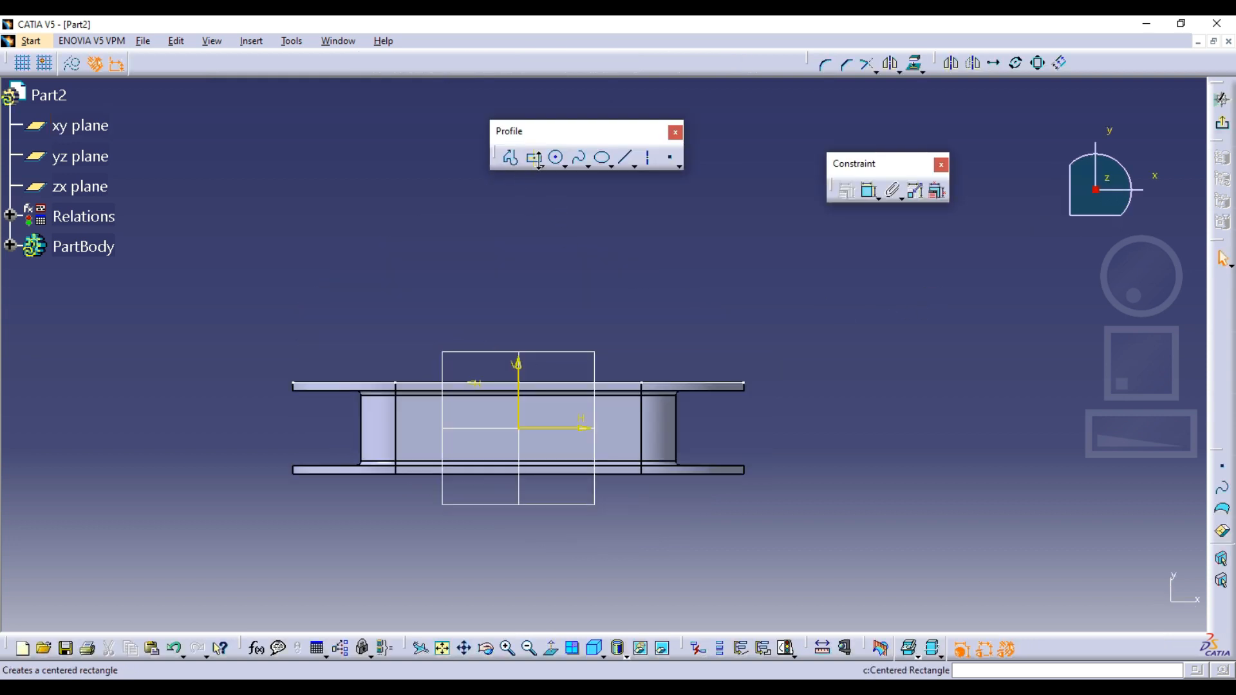
left_click(543, 167)
left_click(555, 197)
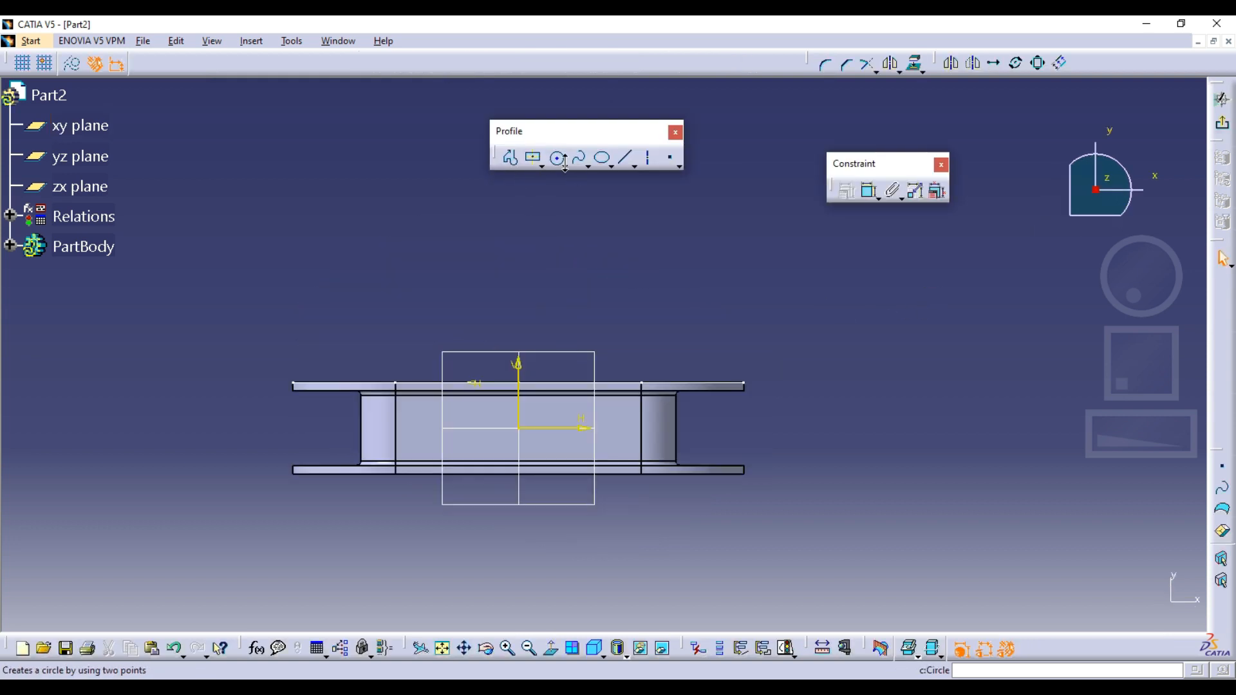
left_click(565, 167)
left_click(585, 297)
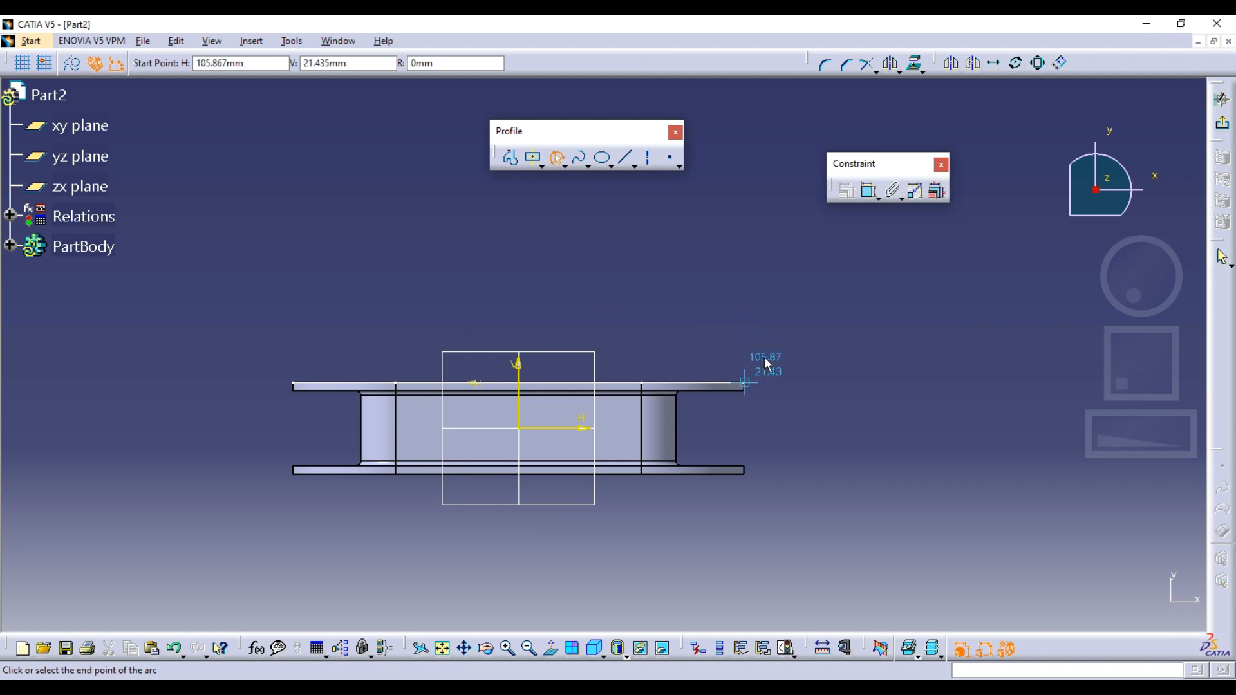
left_click(819, 310)
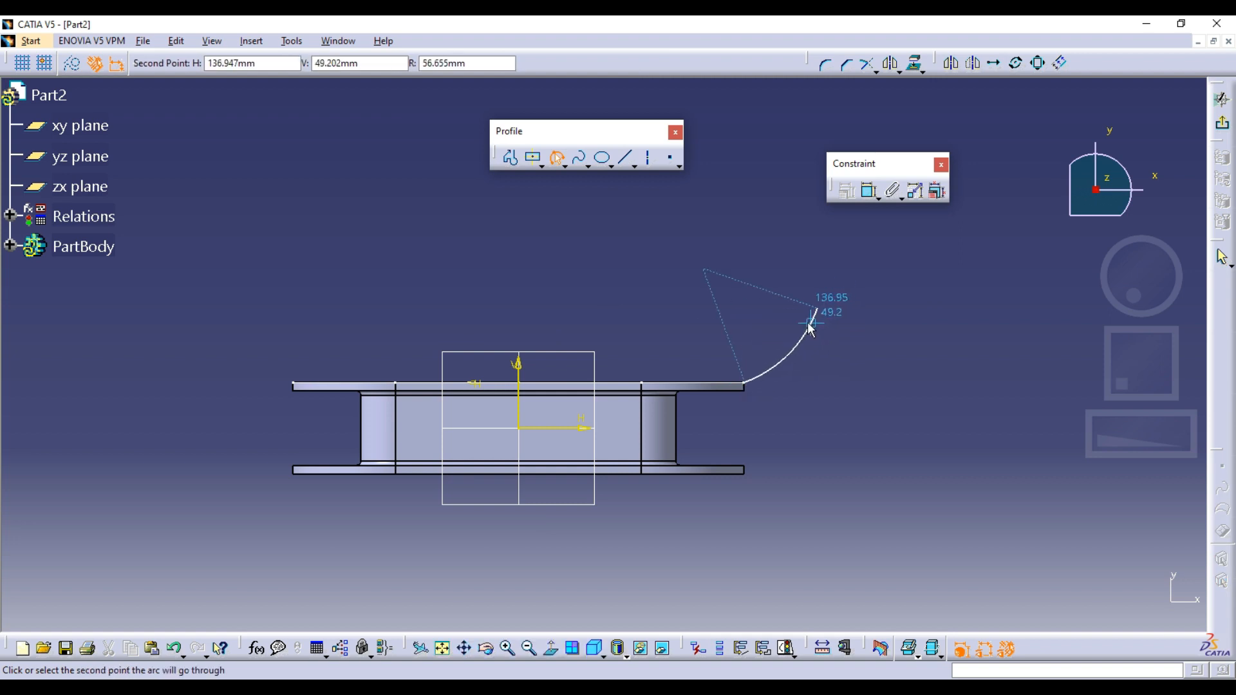
left_click(810, 332)
Draw a second, oppositely curved arc from the first arc's free end to form a smooth S-shaped curve.
middle_click_drag(807, 300, 667, 299)
left_click(677, 304)
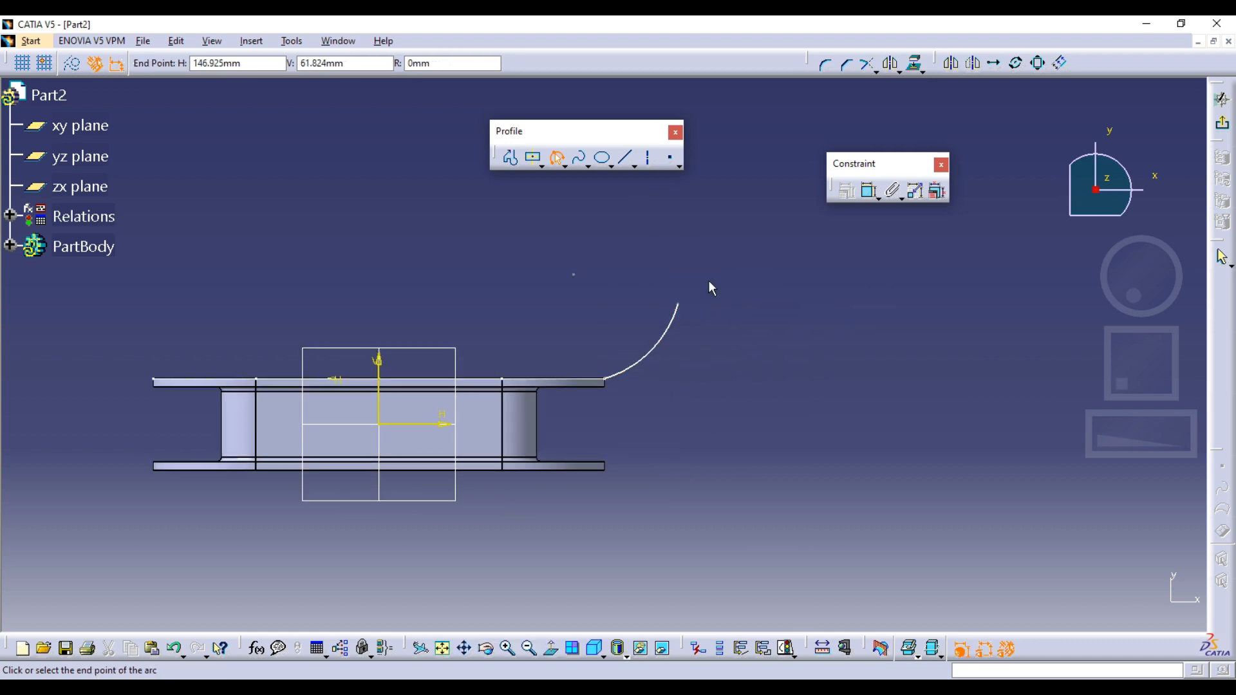
left_click(700, 270)
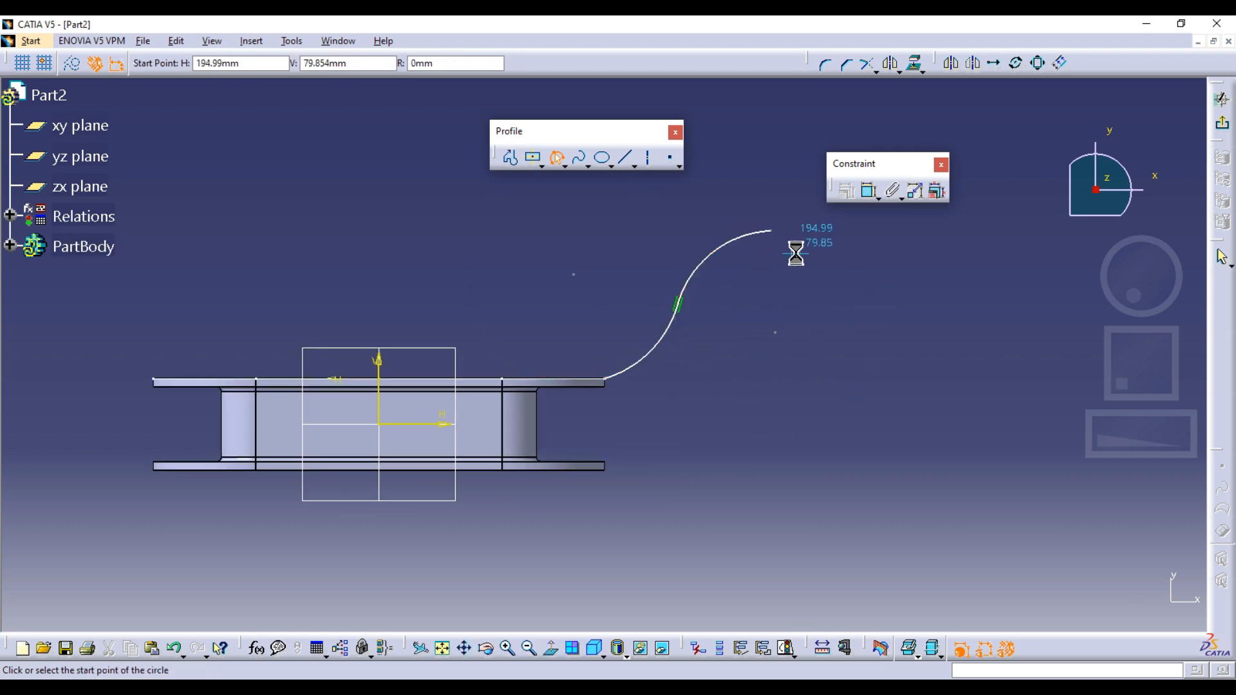
Constrain the lower arc's start point to coincide with the outer end of the projected flange outline.
left_click(629, 375)
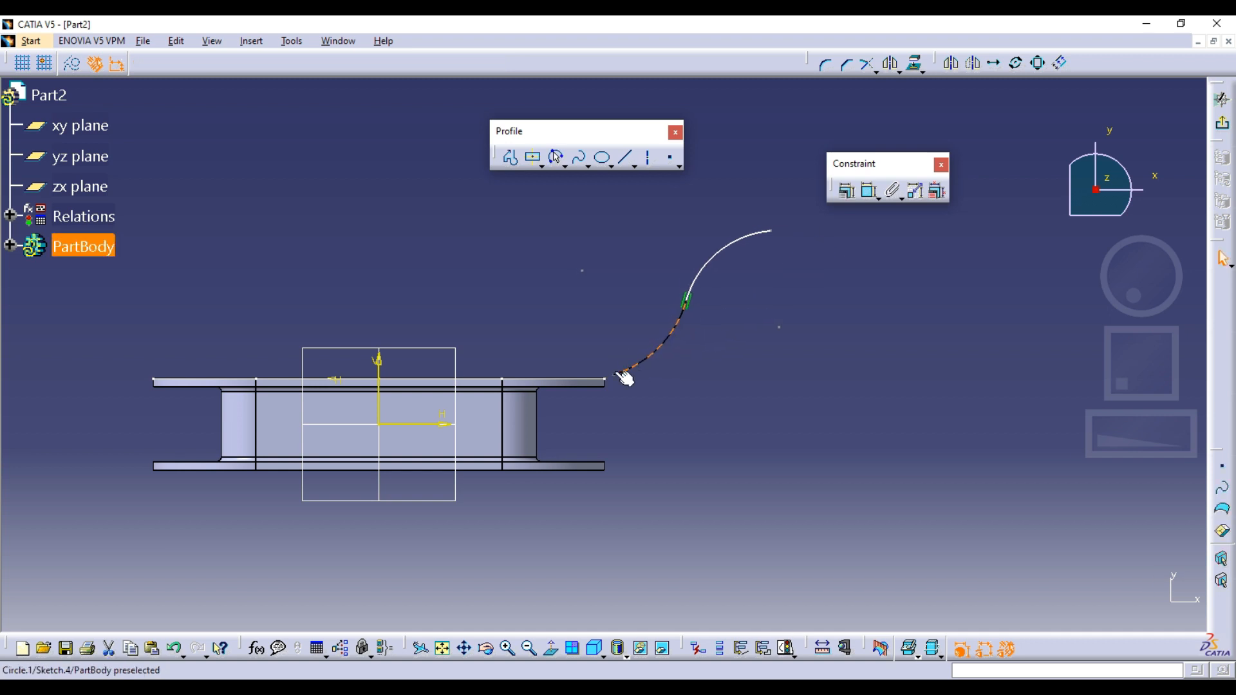
left_click(615, 381)
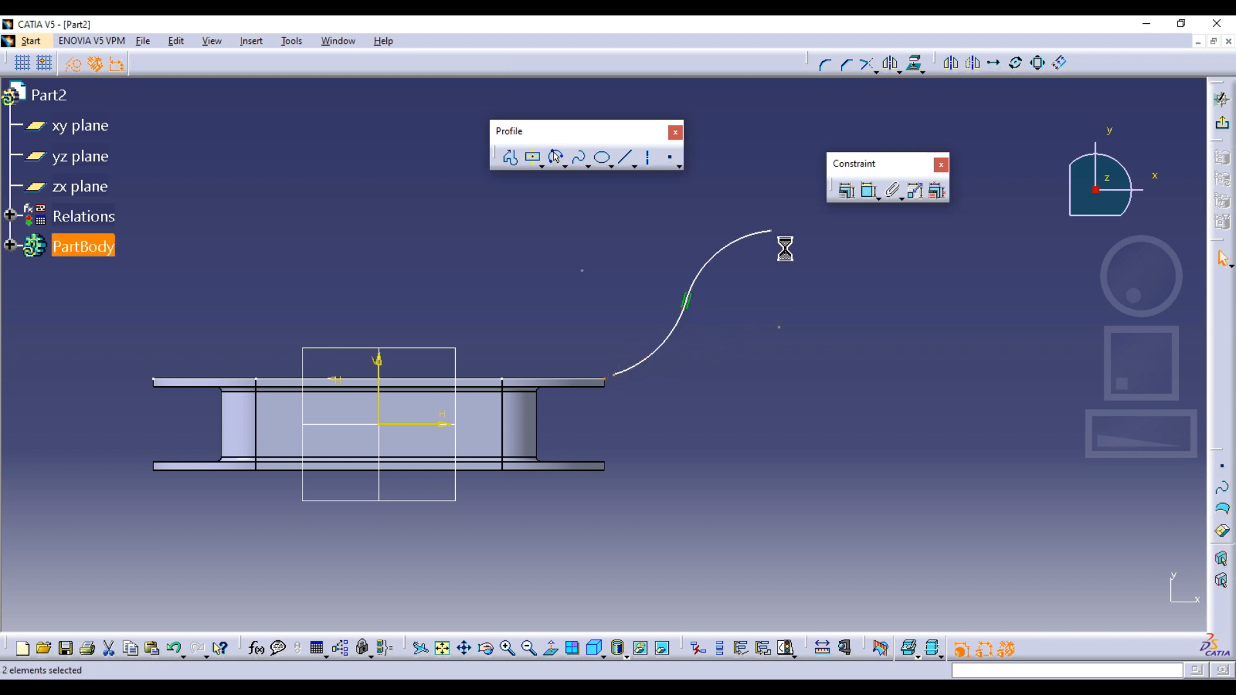
left_click(846, 194)
left_click(1000, 204)
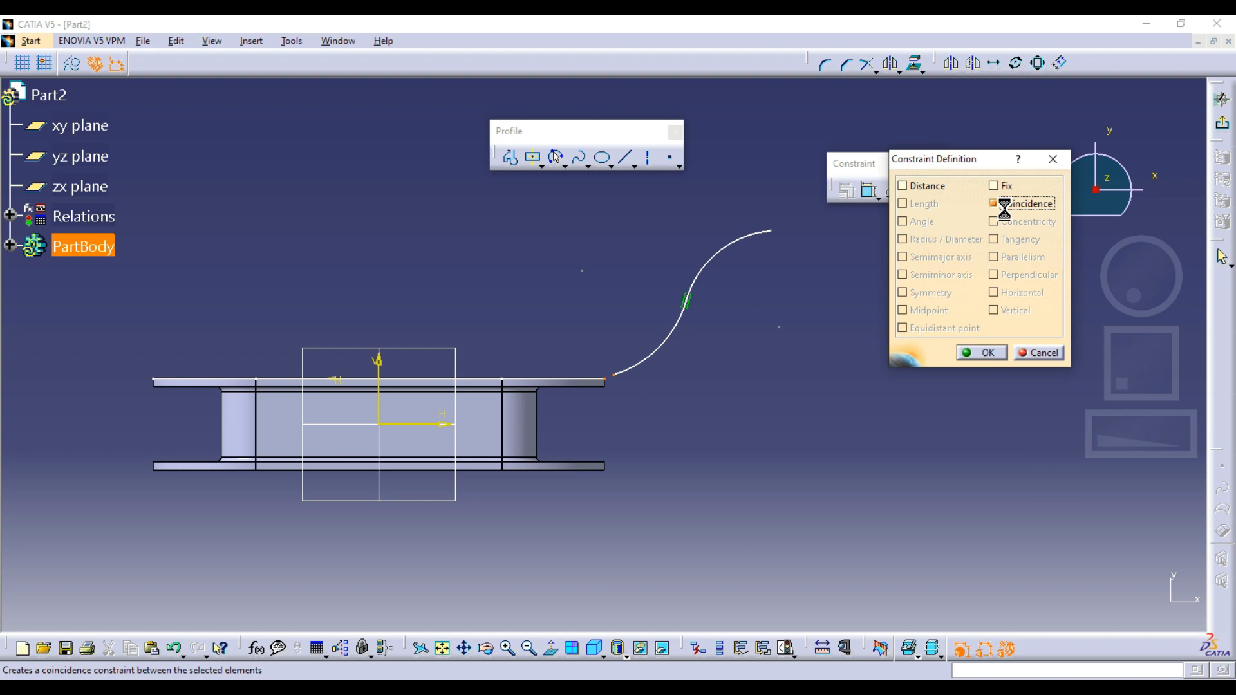
left_click(990, 346)
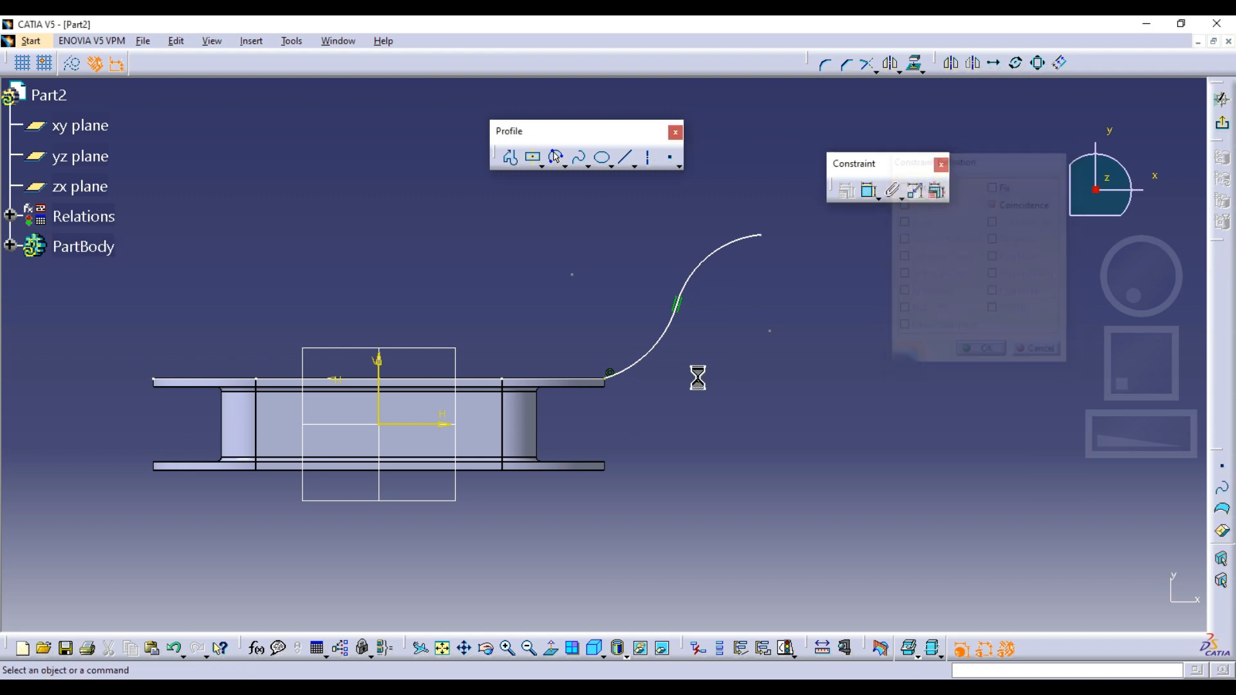
Make the lower arc tangent to the flange's top outline, reshape the S-curve by its upper arc and finish the sketch.
left_click(593, 379)
left_click(847, 191)
left_click(1019, 239)
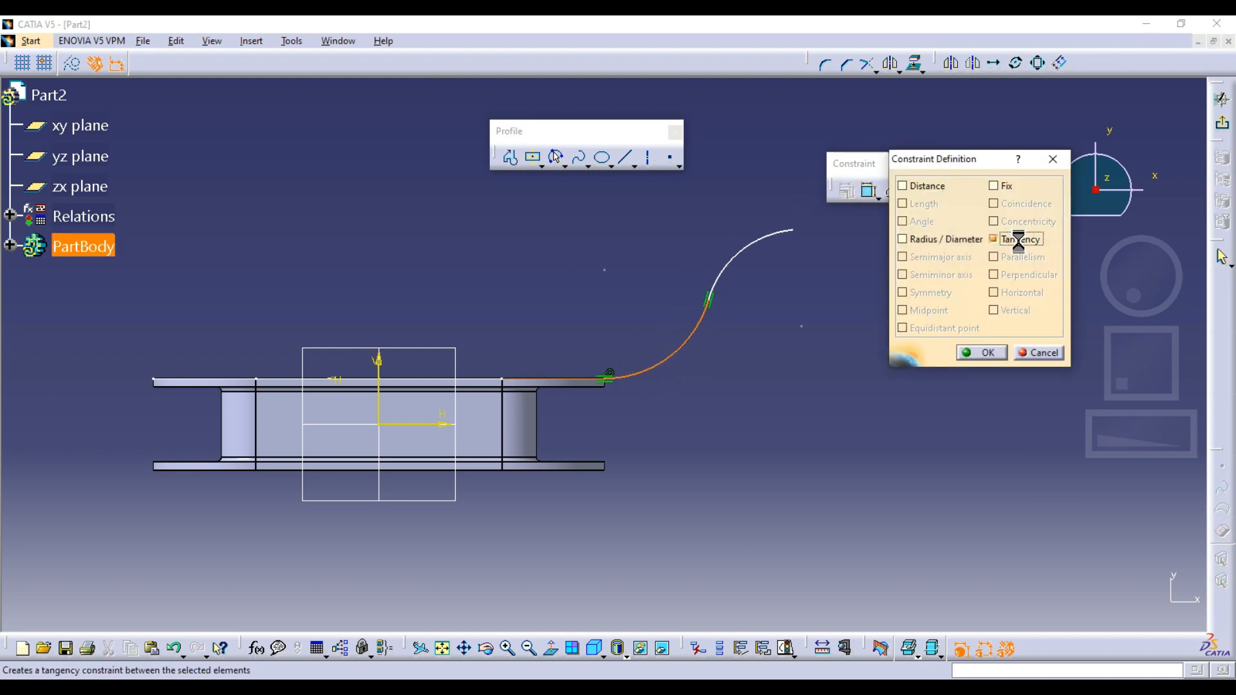
left_click(983, 352)
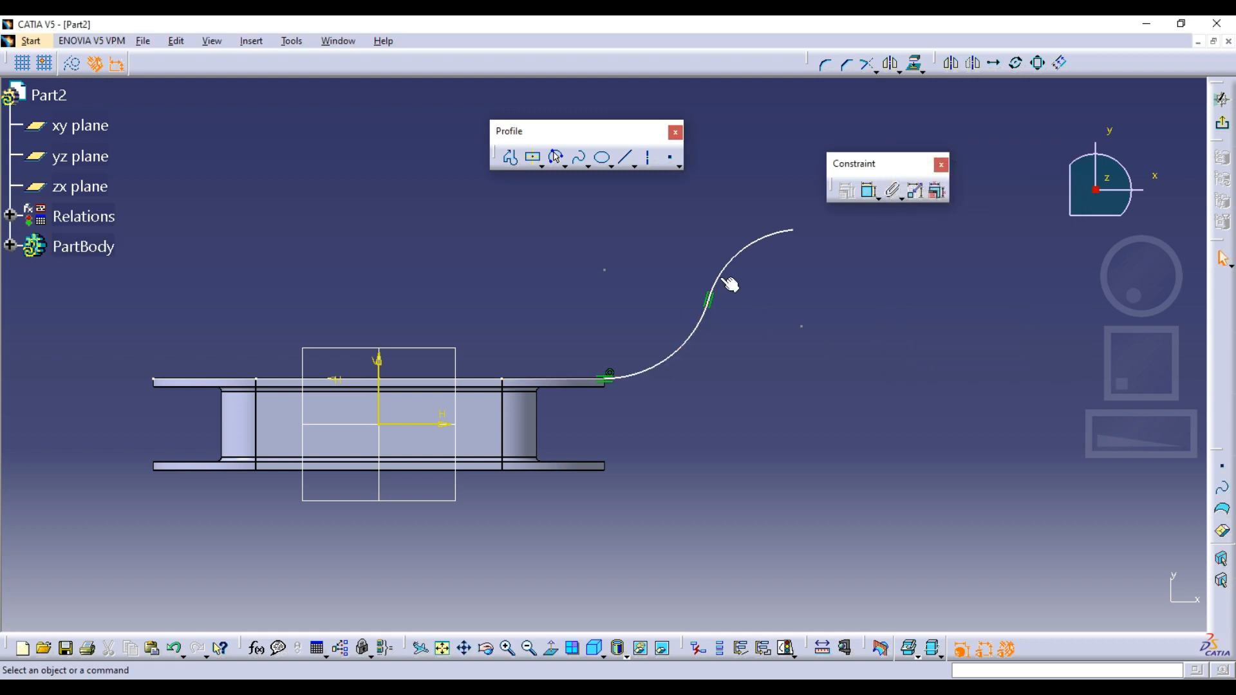
left_click_drag(731, 284, 792, 237)
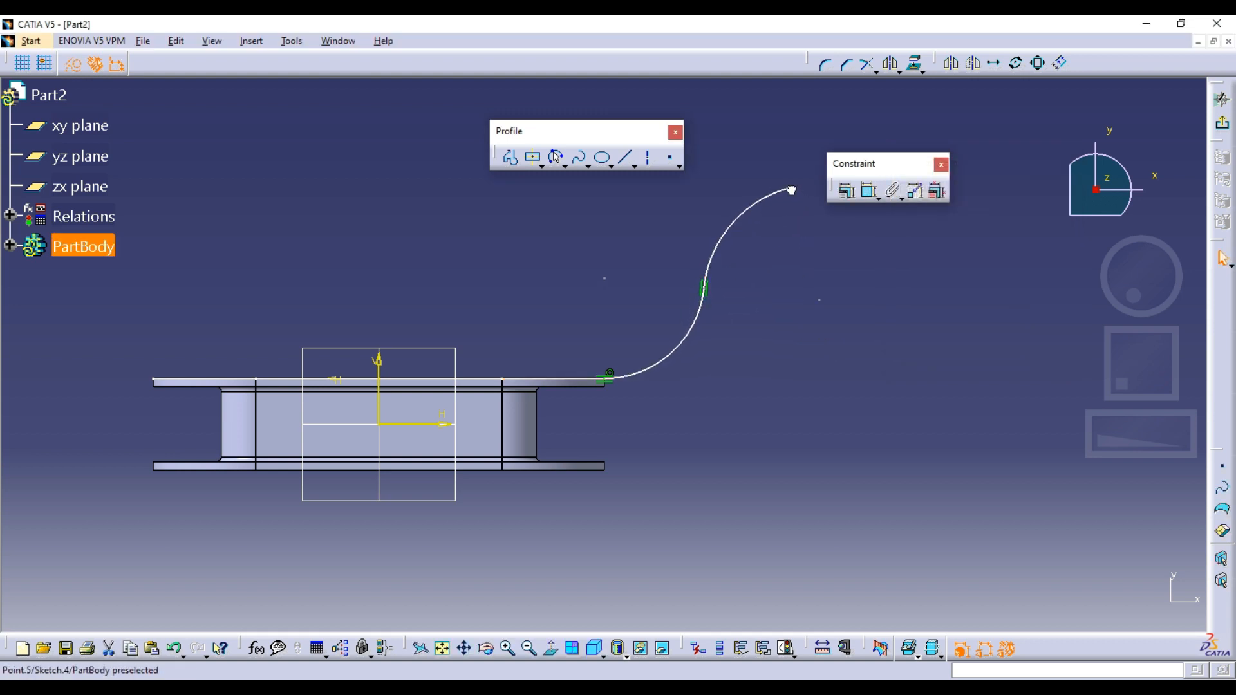
left_click(1222, 100)
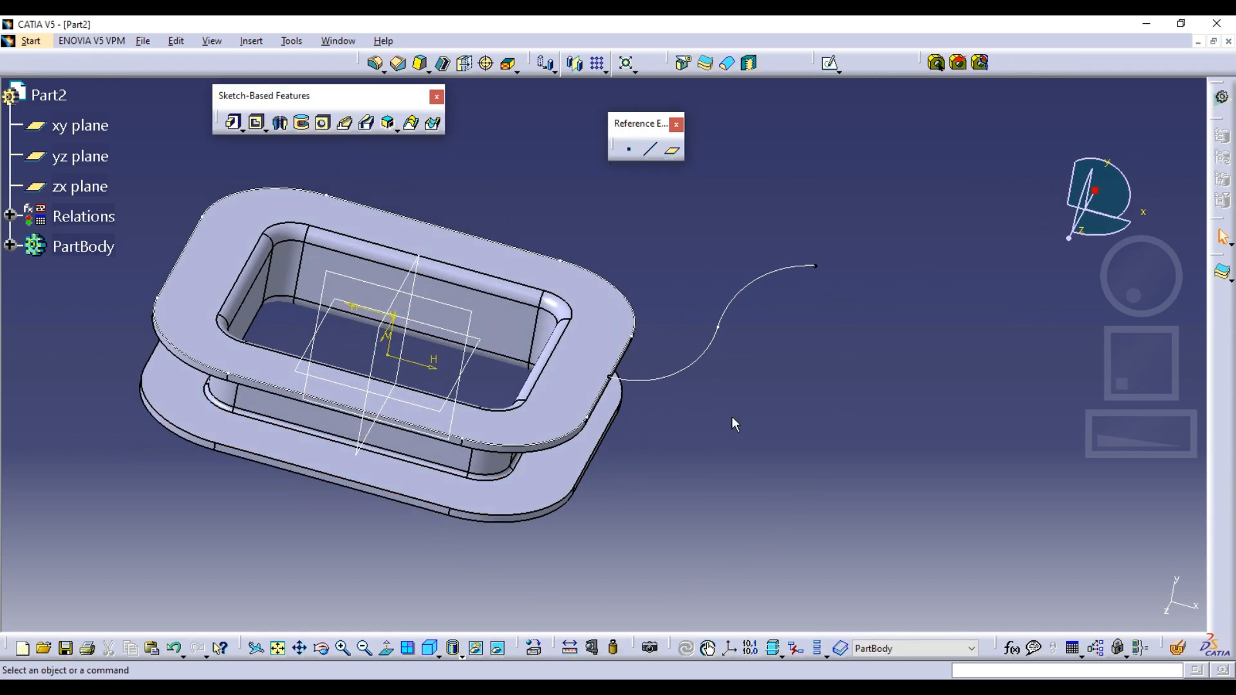
Set up a rib that sweeps the S-curve along the projected flange outline and enable its Thick Profile option.
left_click(345, 123)
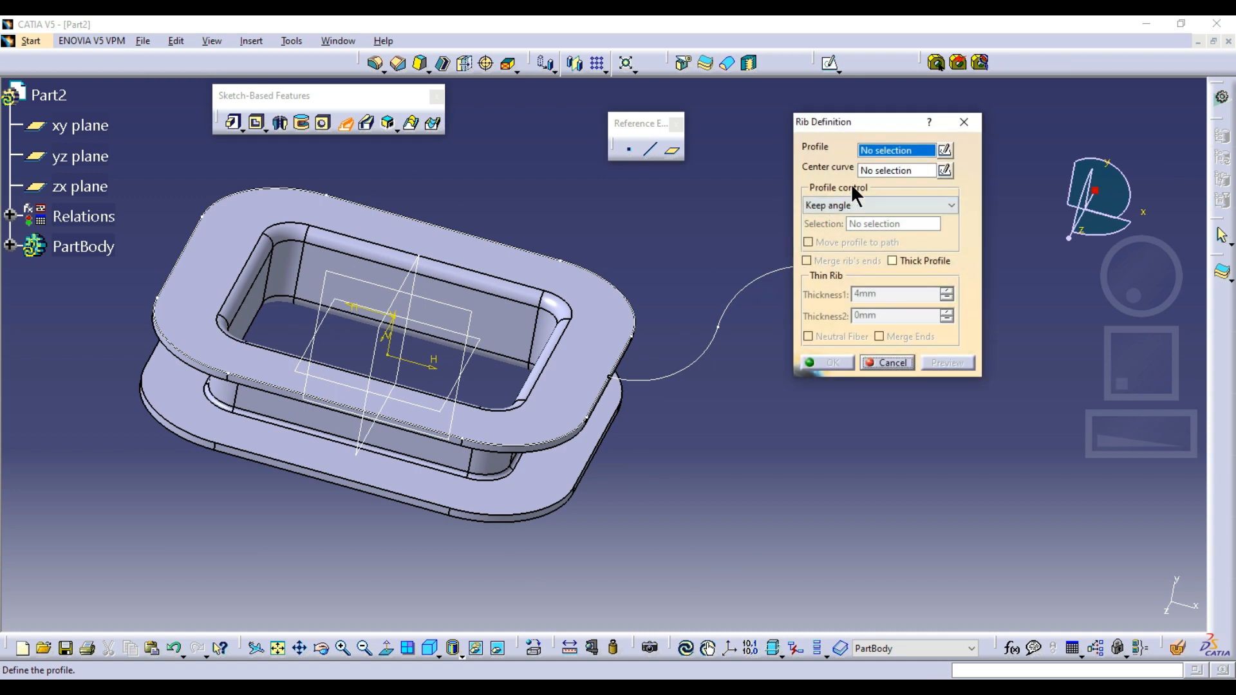
left_click(667, 379)
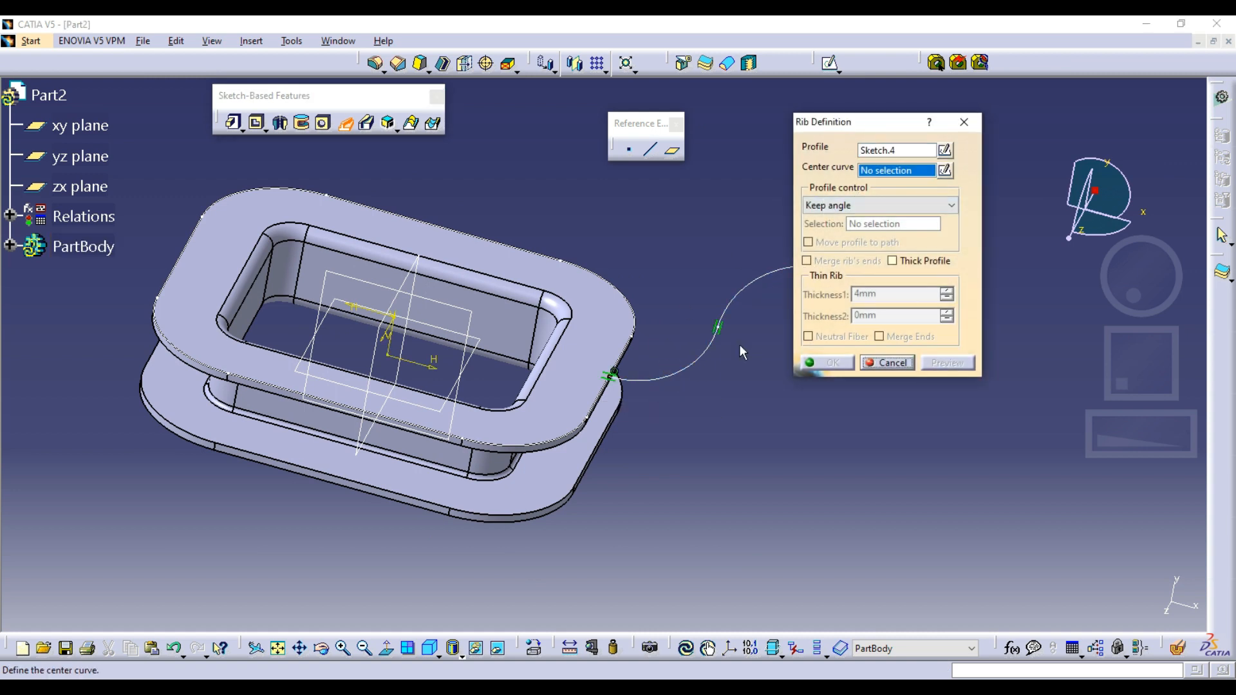
left_click(640, 330)
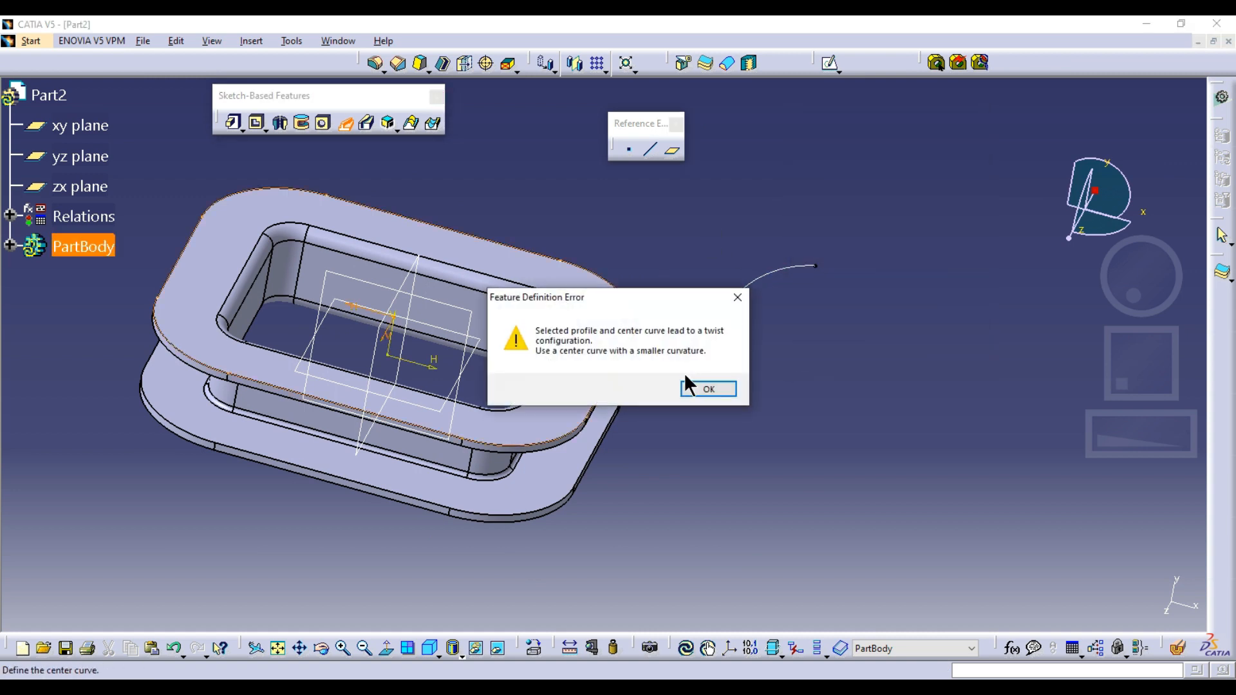
left_click(709, 390)
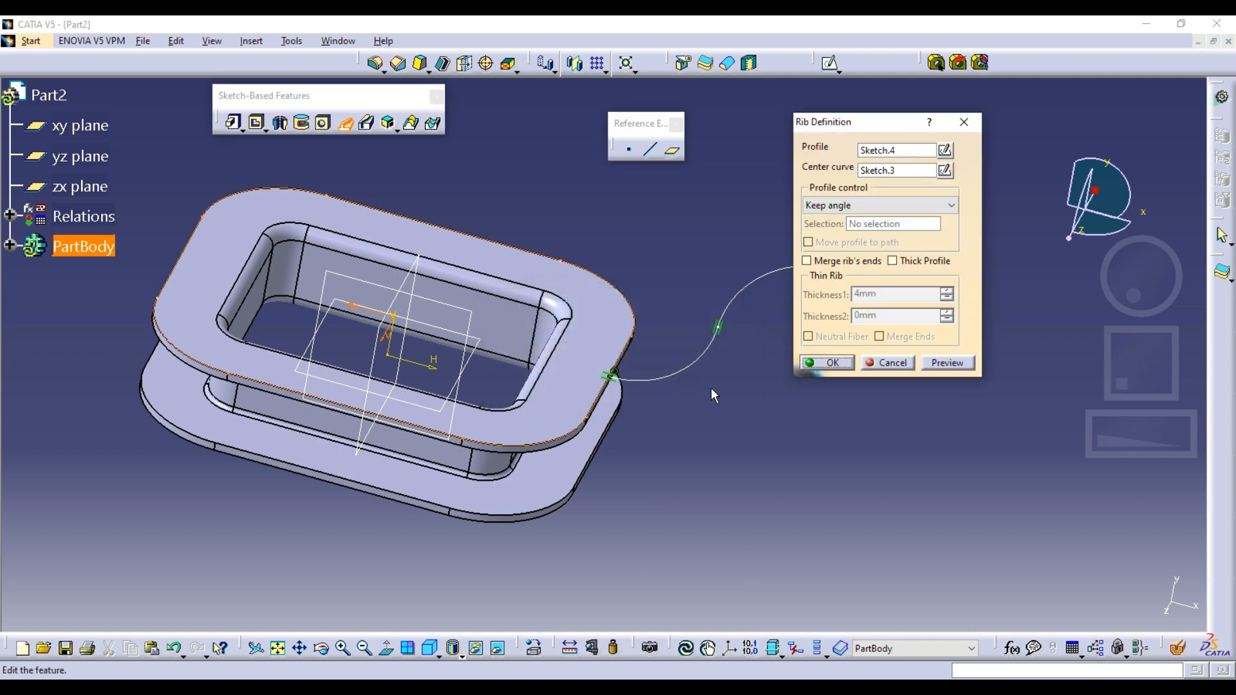
left_click(893, 260)
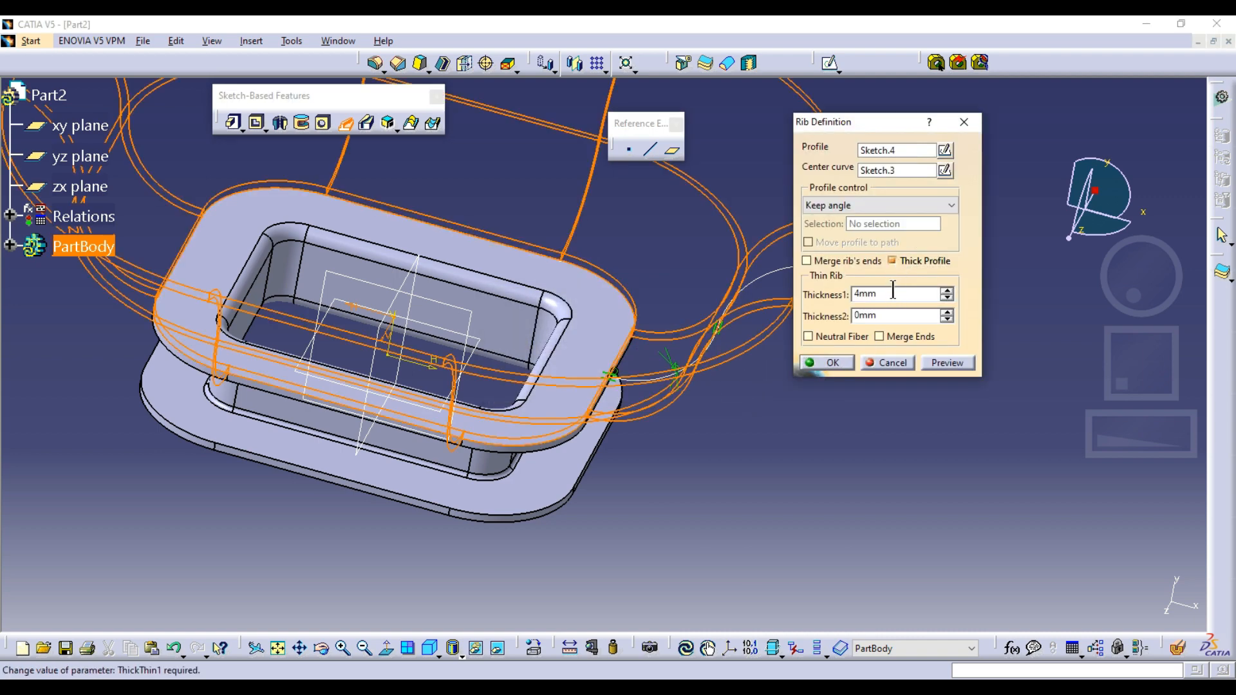
Set the rib's Thickness2 to 4 mm and Thickness1 to 0, and create the rib.
left_click(946, 312)
left_click(946, 312)
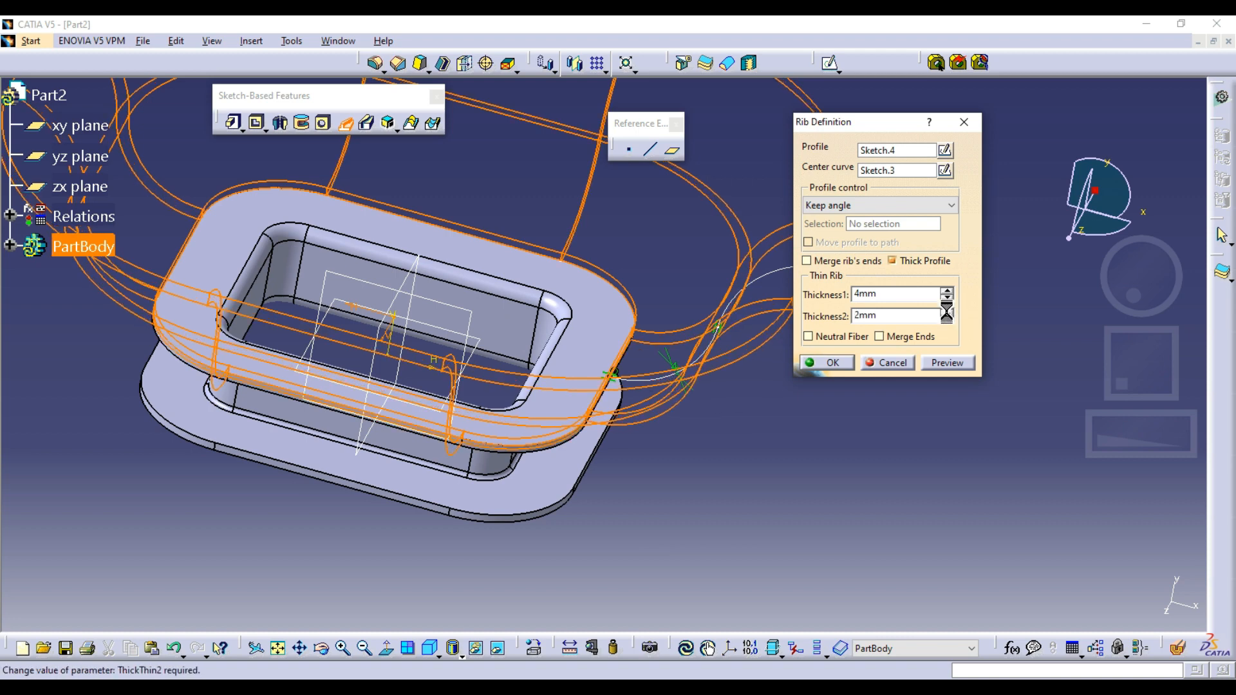
left_click(946, 312)
left_click(946, 311)
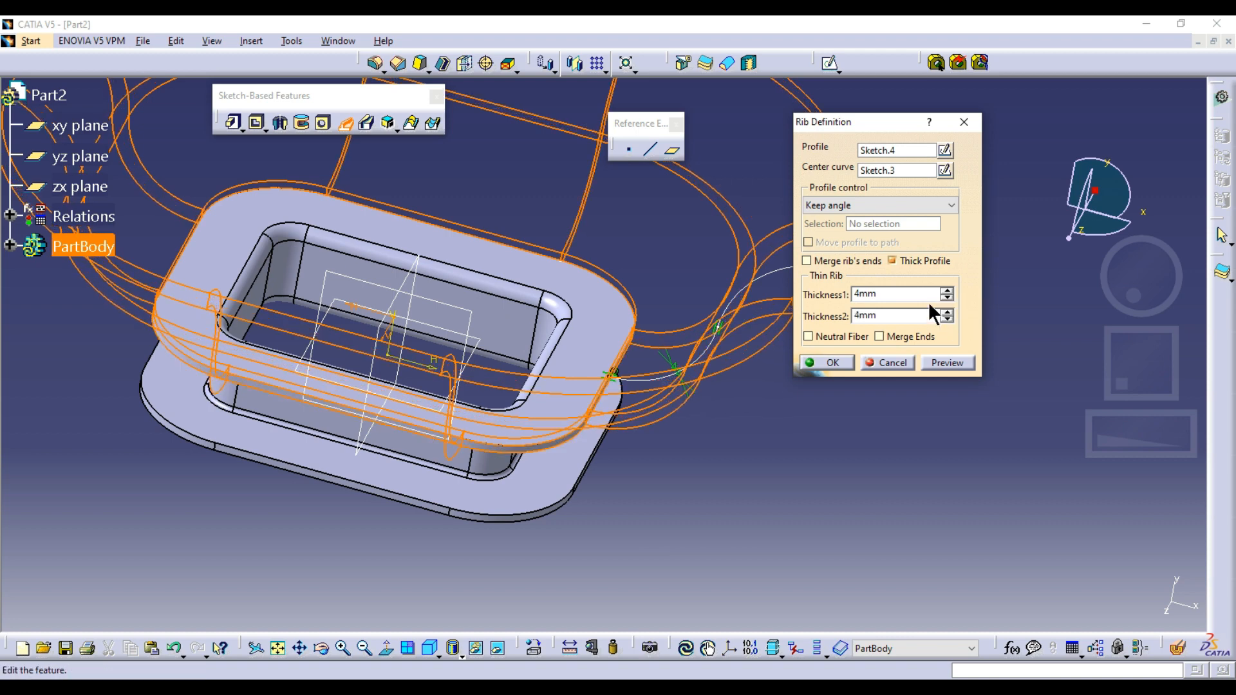
double_click(867, 294)
type("0")
left_click(797, 458)
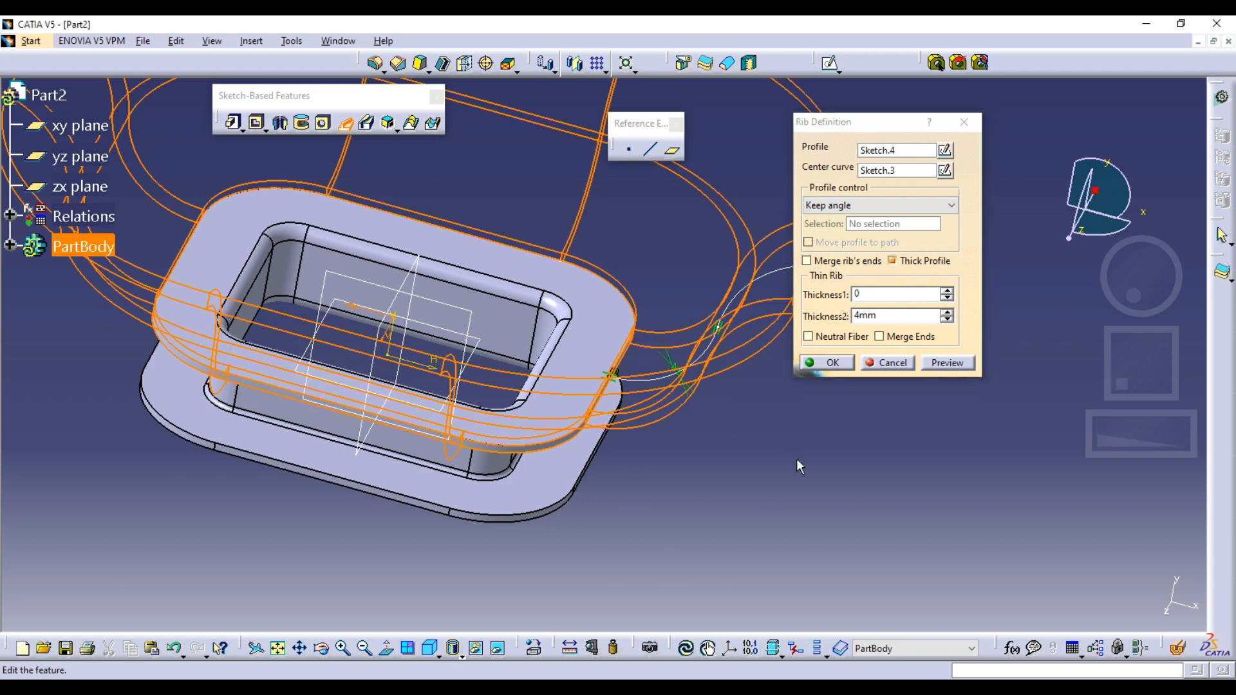
left_click(826, 362)
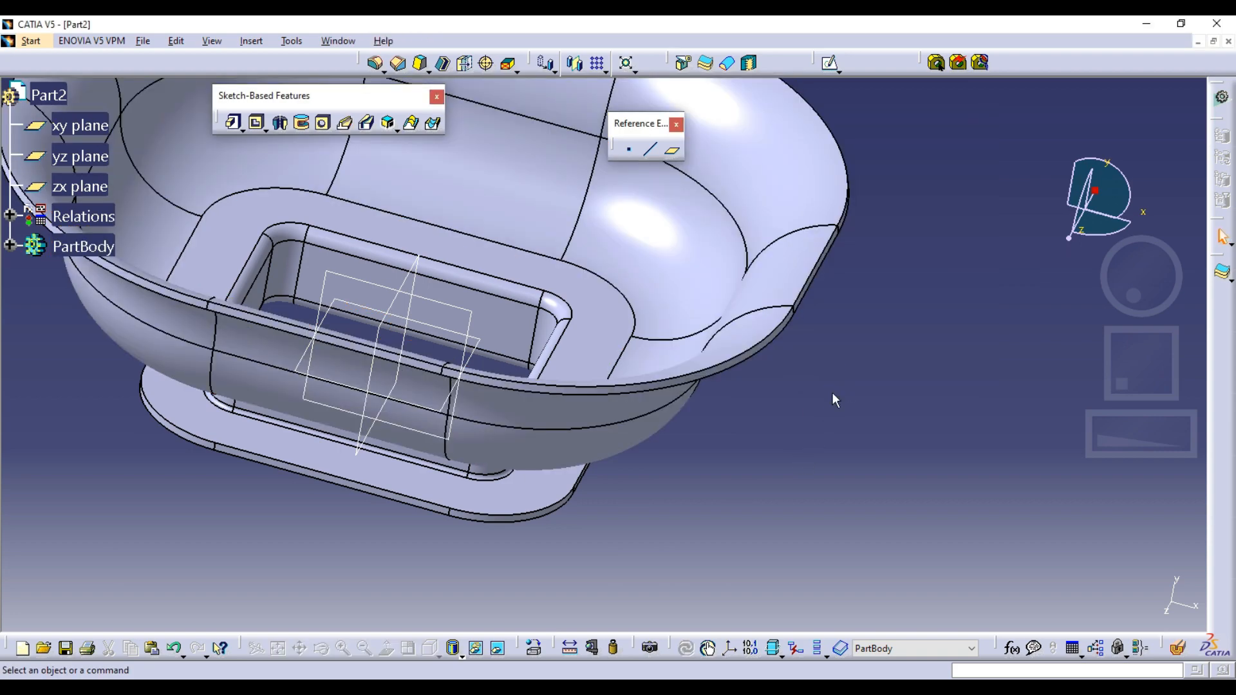
middle_click_drag(832, 392, 684, 395)
mouse_move(701, 458)
middle_mouse_down()
mouse_move(701, 354)
mouse_move(719, 454)
middle_mouse_up()
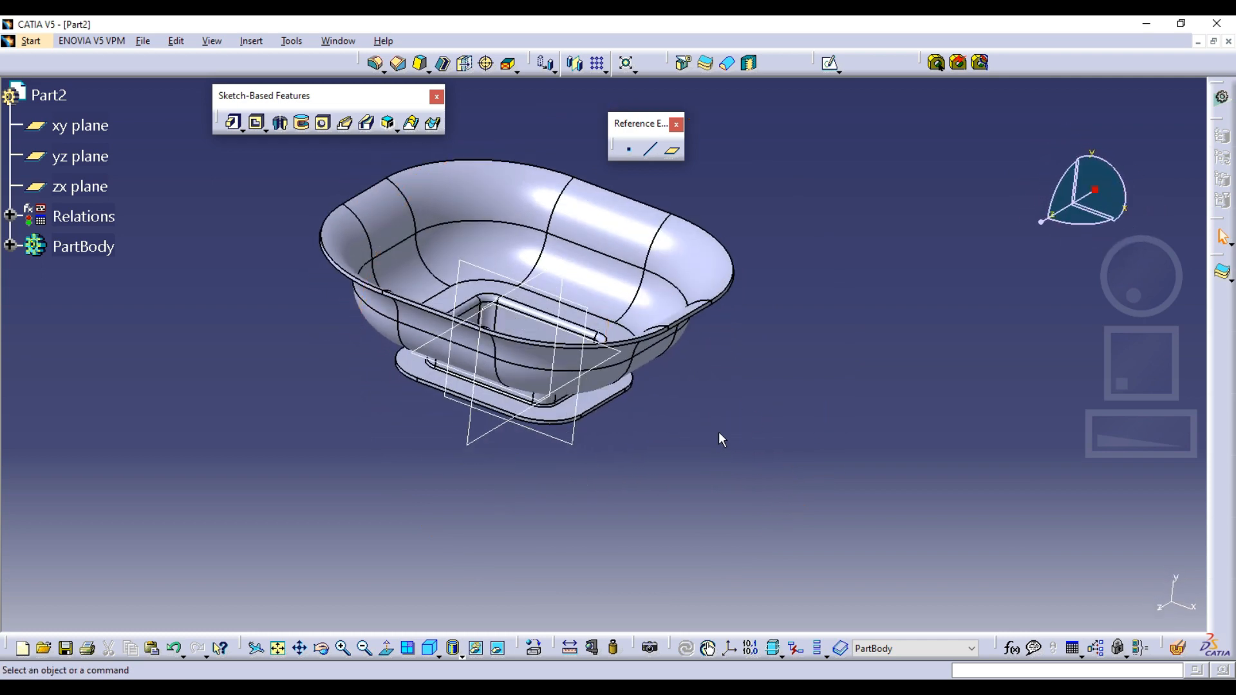
Create a new part document.
key("ctrl+n")
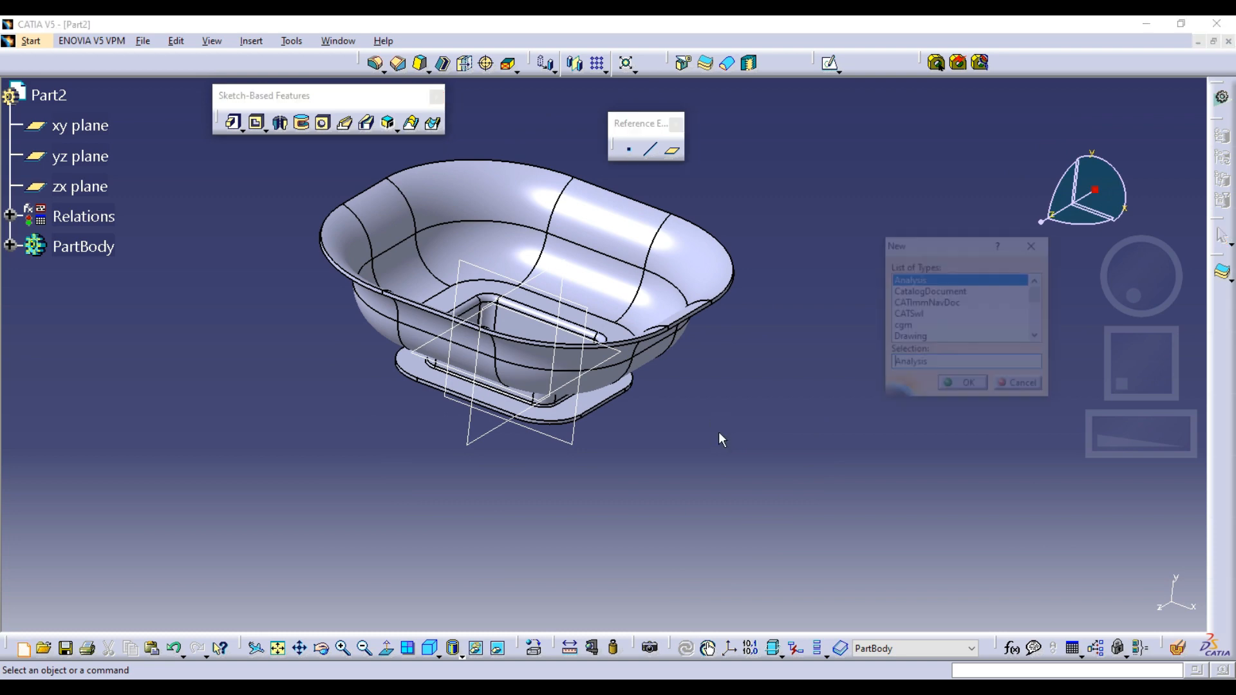
key("p")
key("Return")
key("Return")
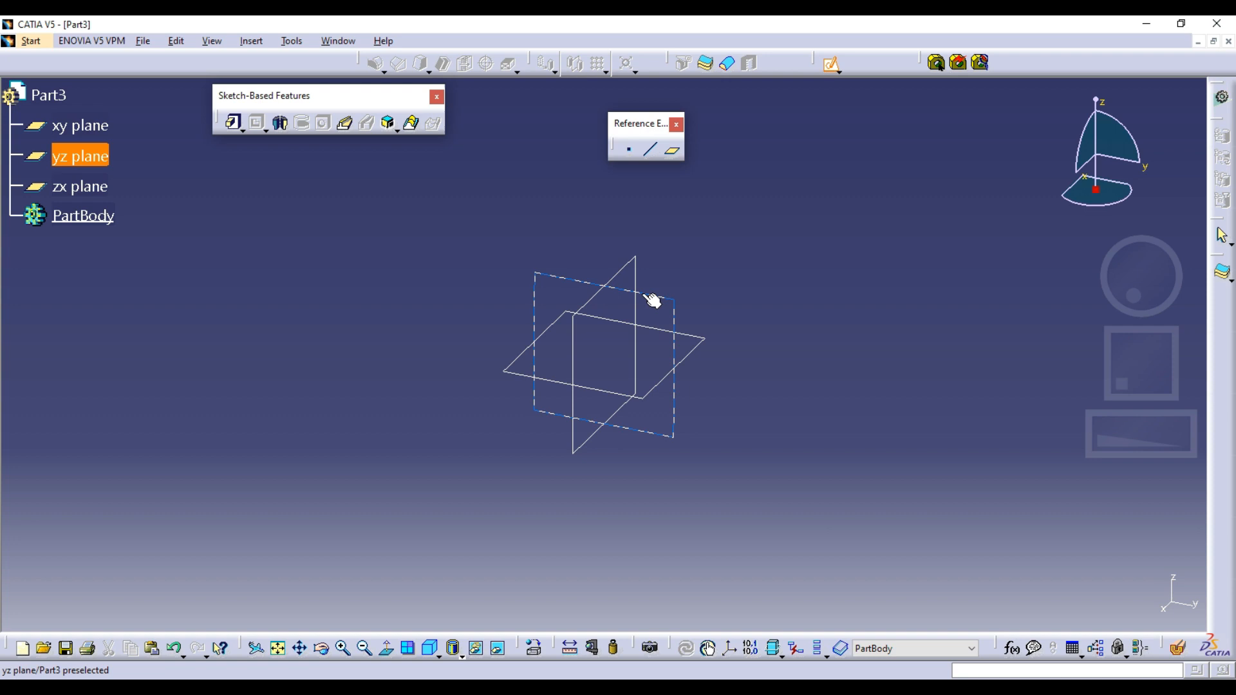
Sketch a wavy open spline through four points on the yz plane and finish the sketch.
left_click(653, 301)
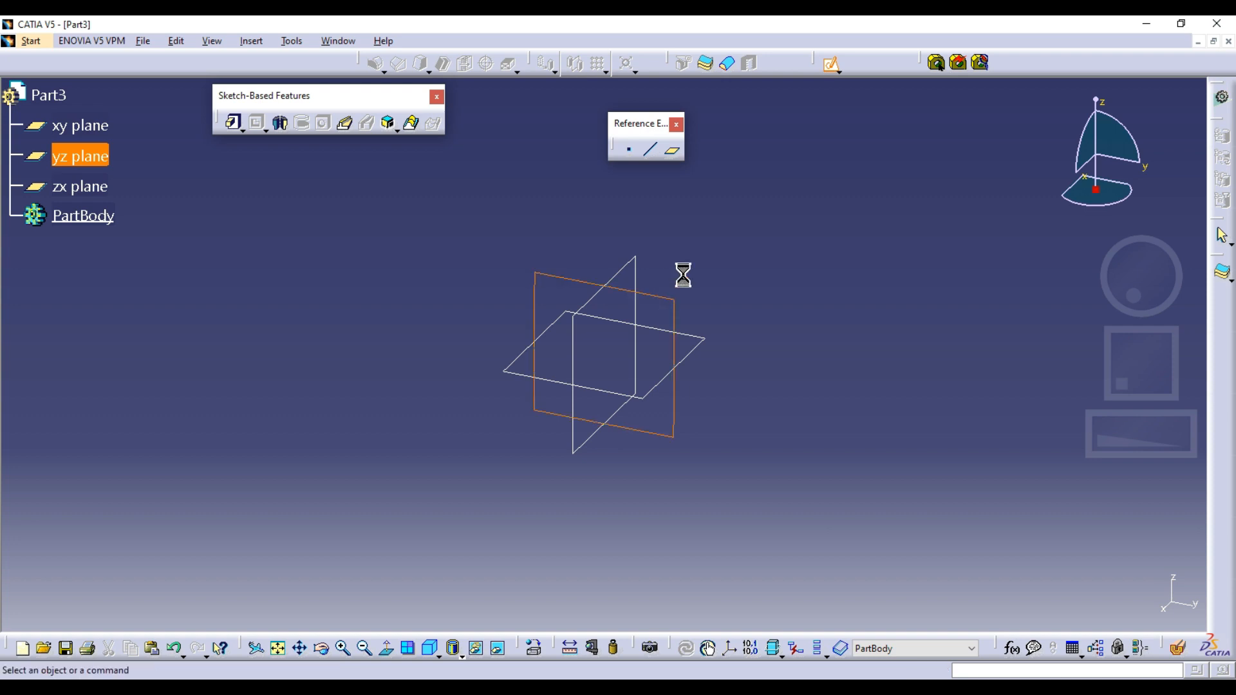
left_click(579, 157)
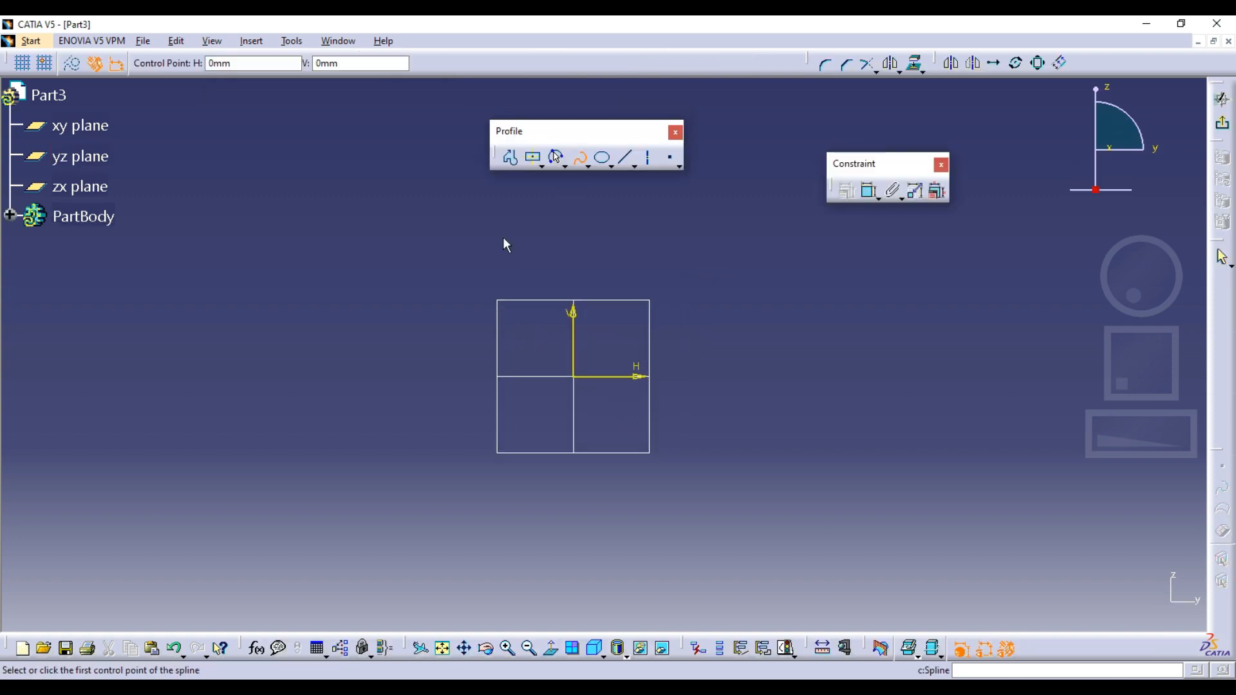
left_click(287, 391)
left_click(451, 275)
left_click(831, 408)
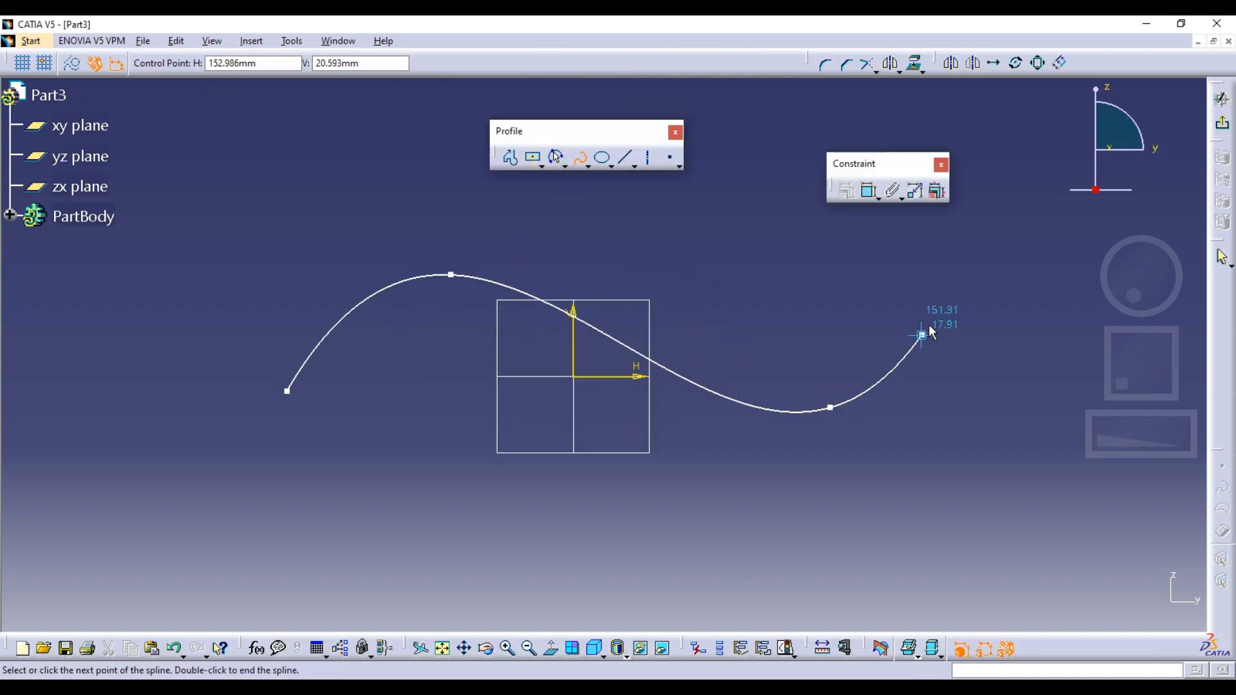
left_click(1003, 305)
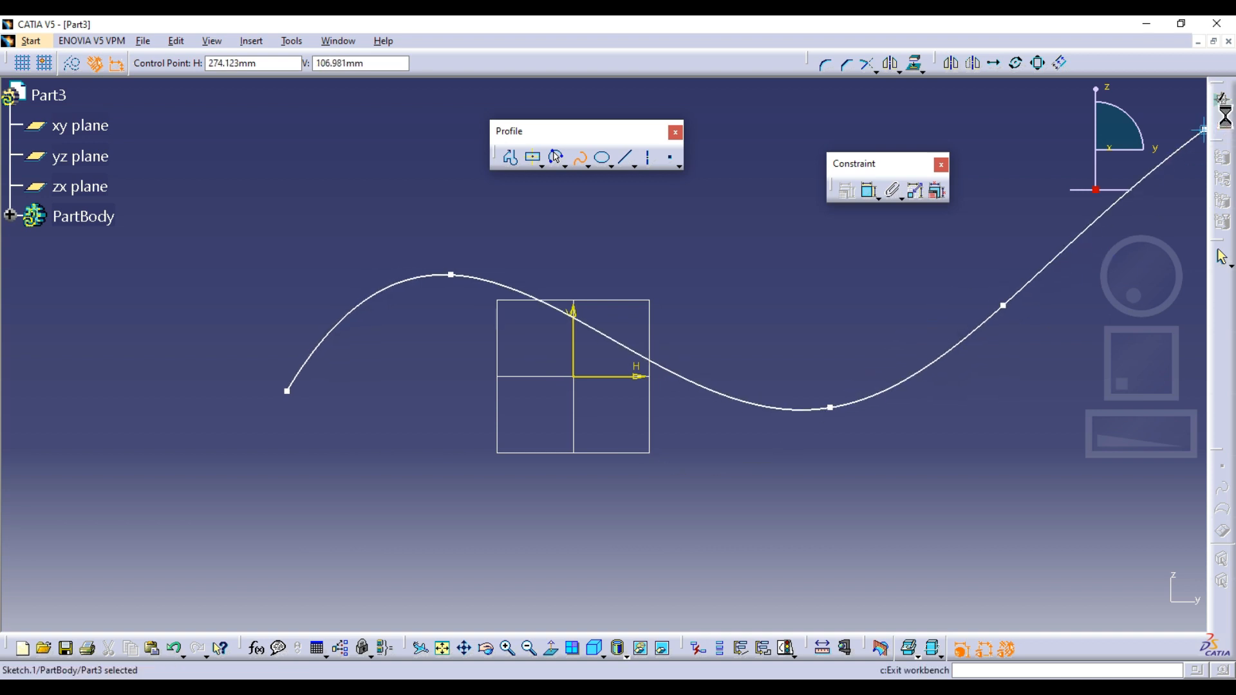
left_click(1221, 124)
Create a reference plane normal to the spline at its start point.
left_click(671, 154)
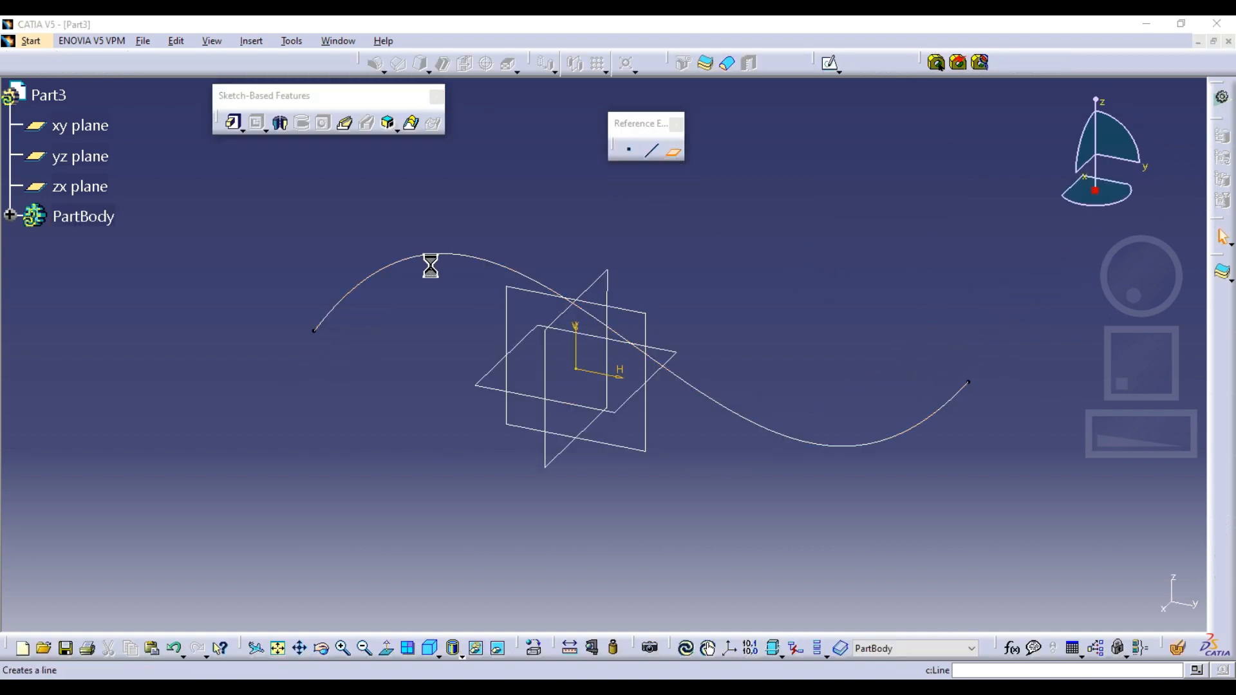
left_click(398, 265)
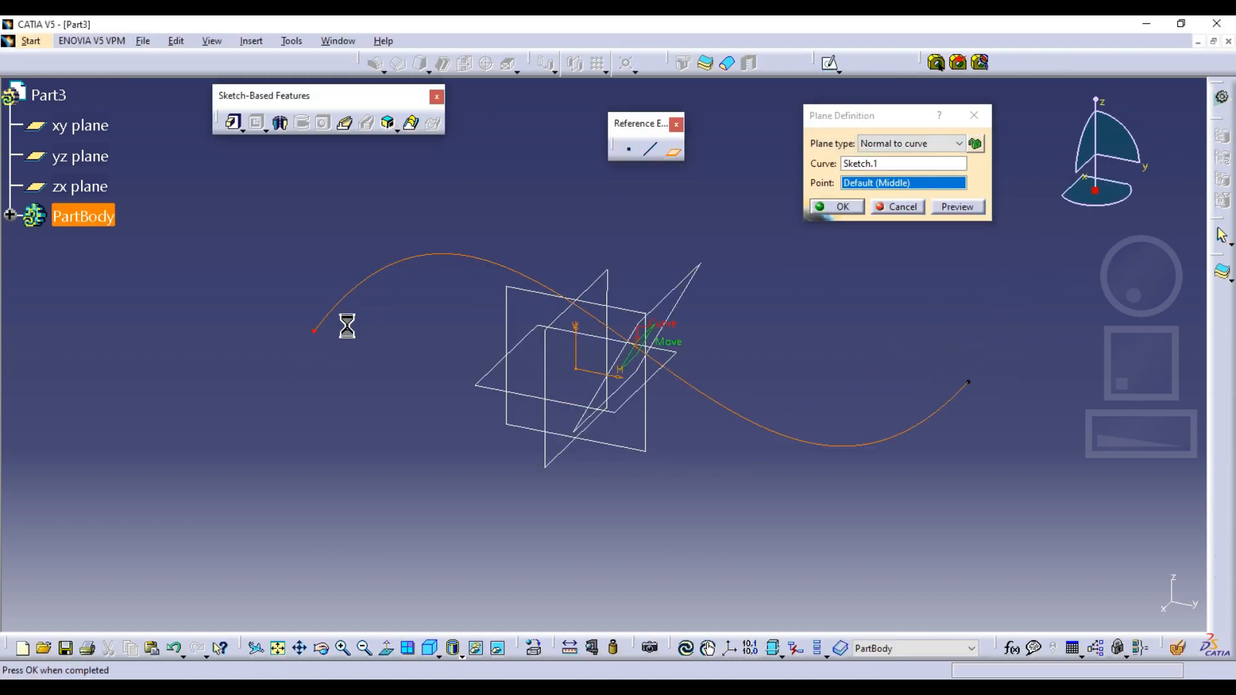
left_click(315, 331)
left_click(837, 206)
On the new plane, sketch a circle of about 25 mm radius centred on the spline's start point and finish the sketch.
left_click(832, 63)
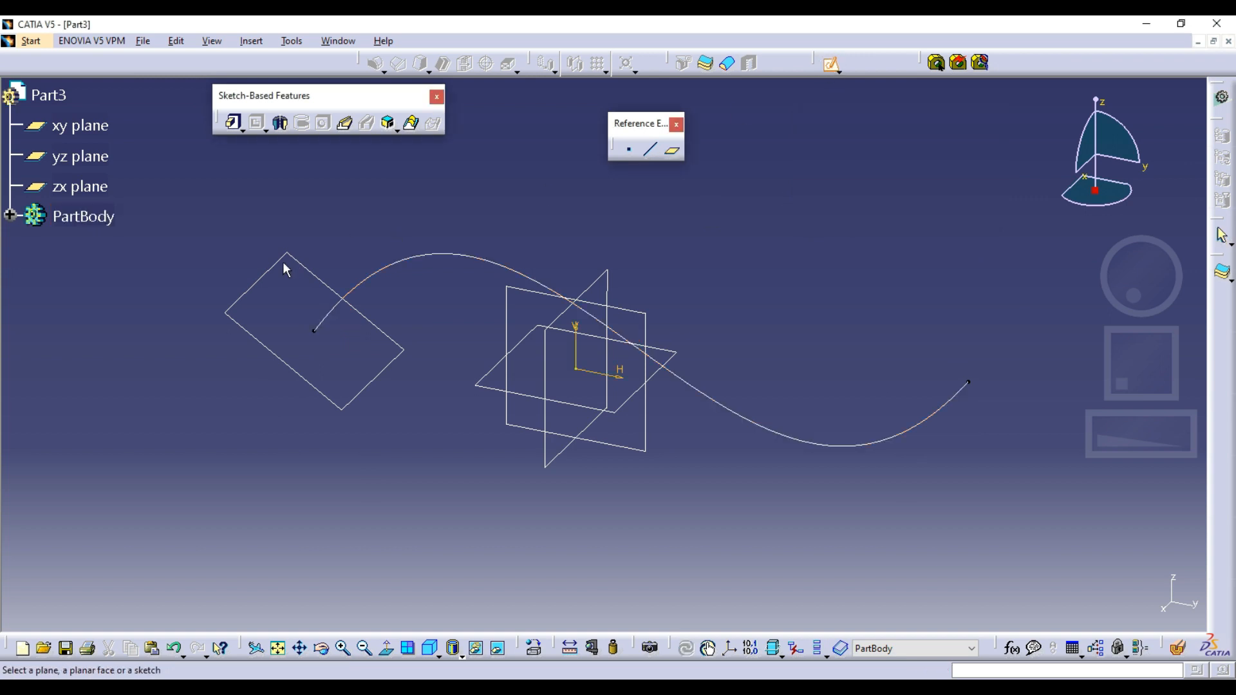
left_click(280, 258)
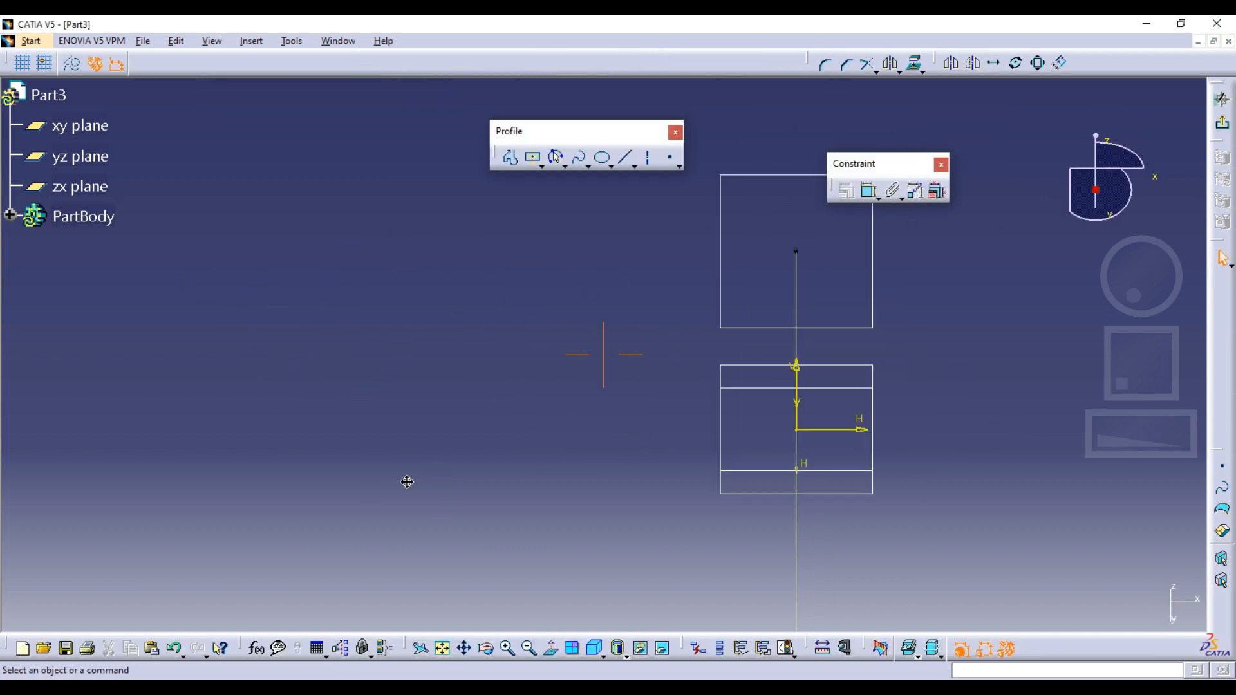
left_click(564, 166)
left_click(577, 183)
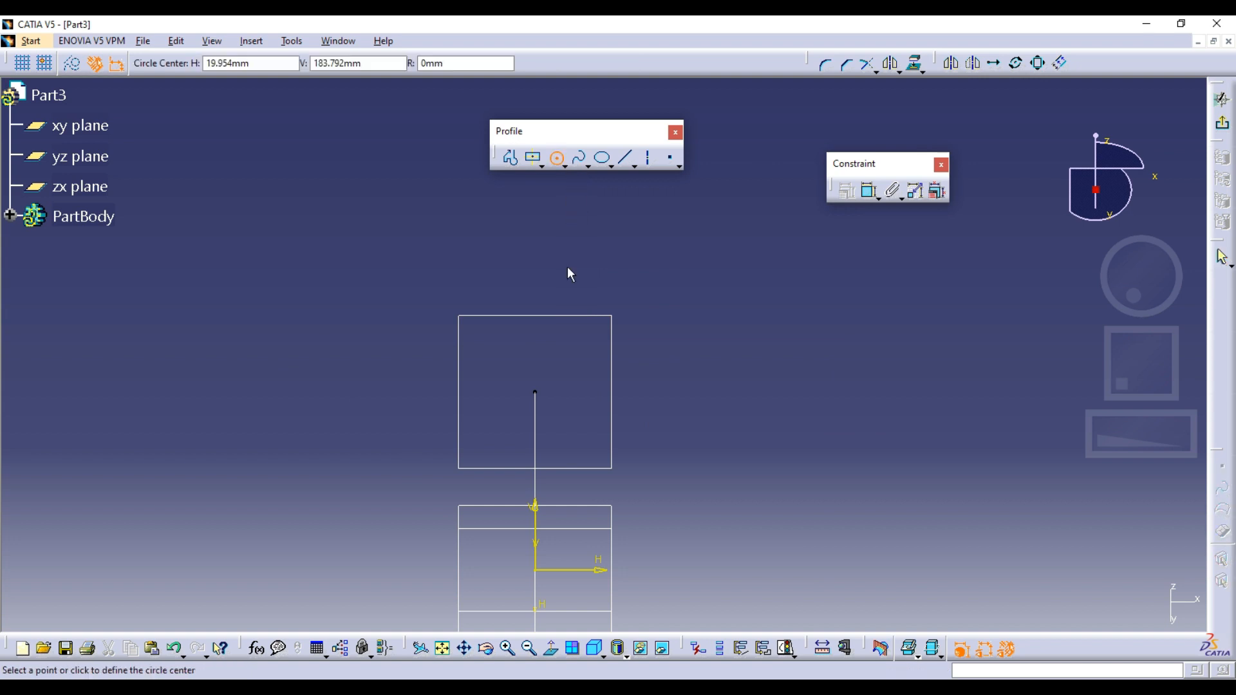
left_click(535, 393)
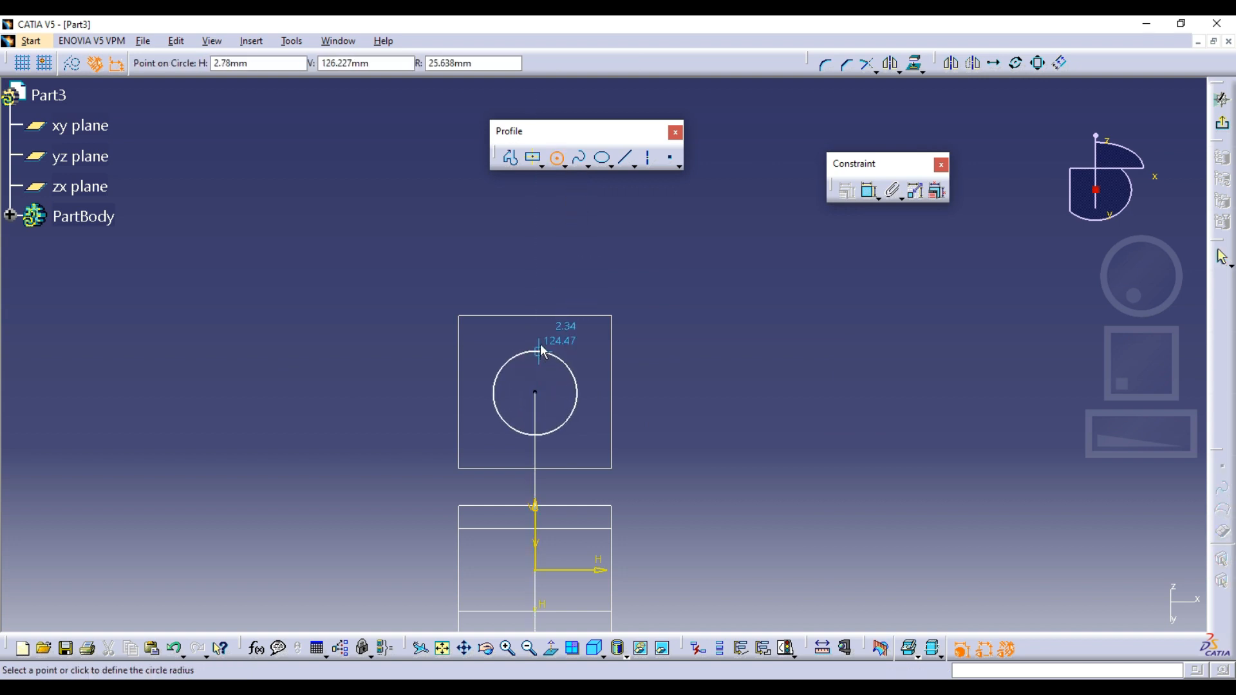
left_click(540, 336)
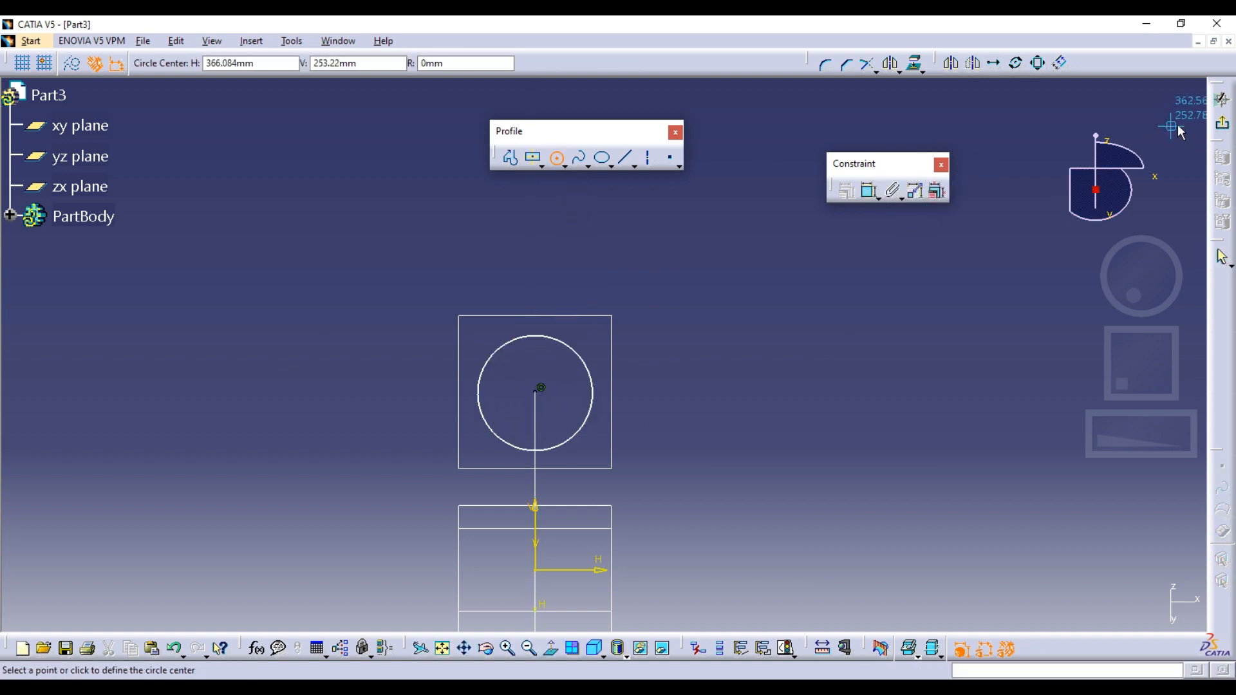
left_click(1221, 100)
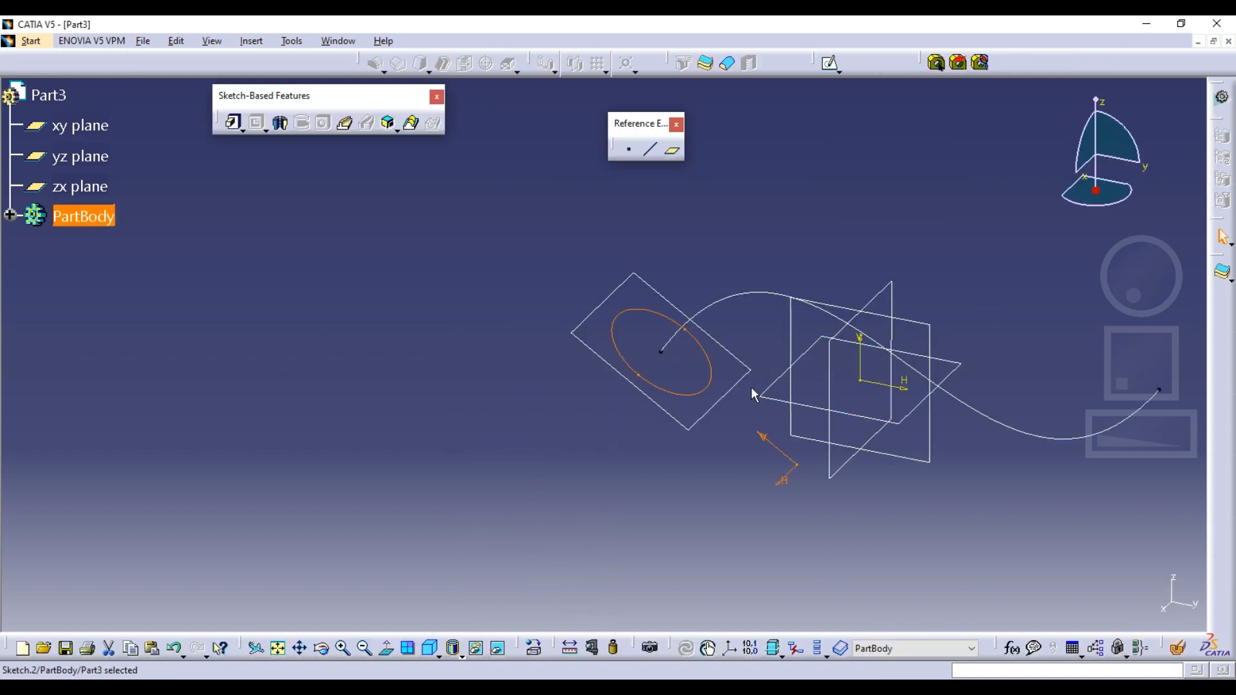
Create a solid rib by sweeping the circle along the spline with the Keep angle profile control.
left_click(344, 123)
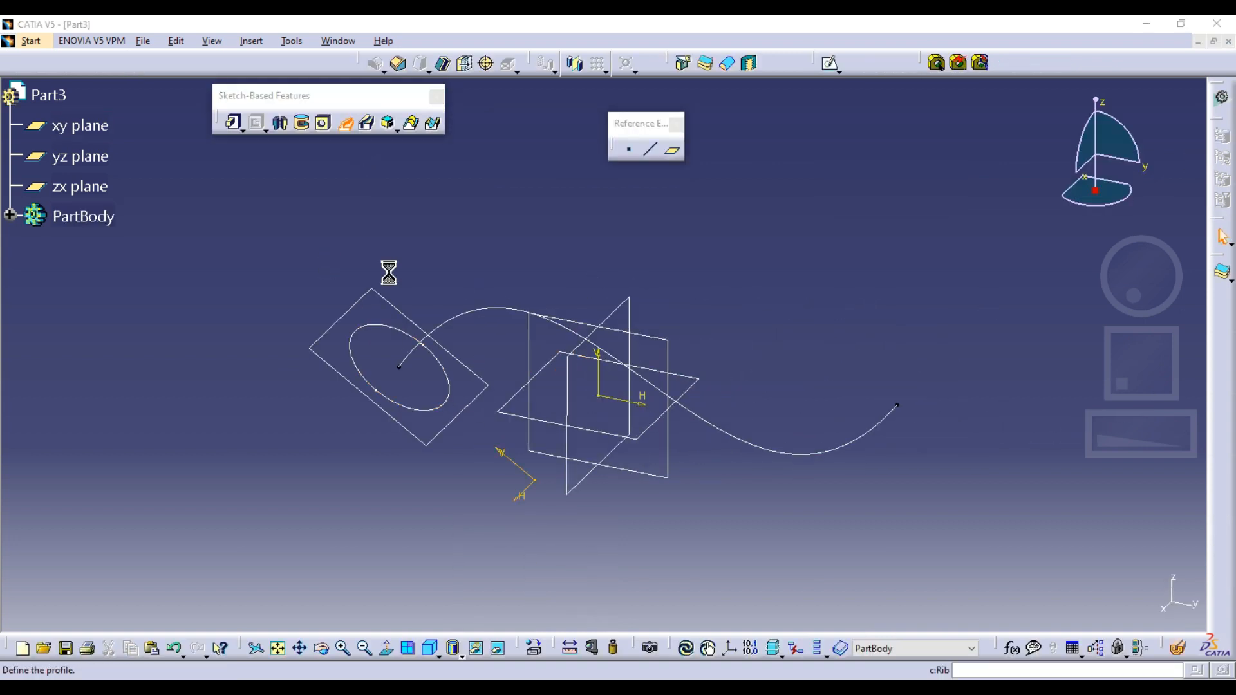
left_click(368, 327)
left_click(479, 318)
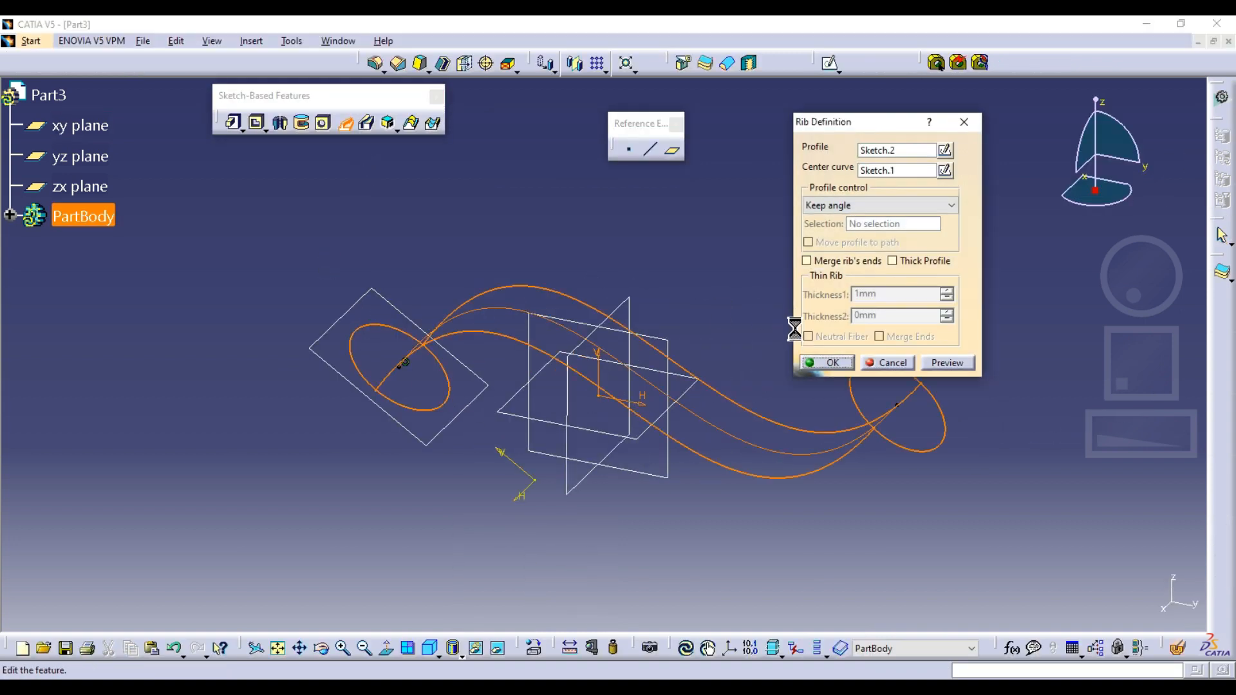
left_click(830, 364)
middle_click_drag(613, 461, 624, 270)
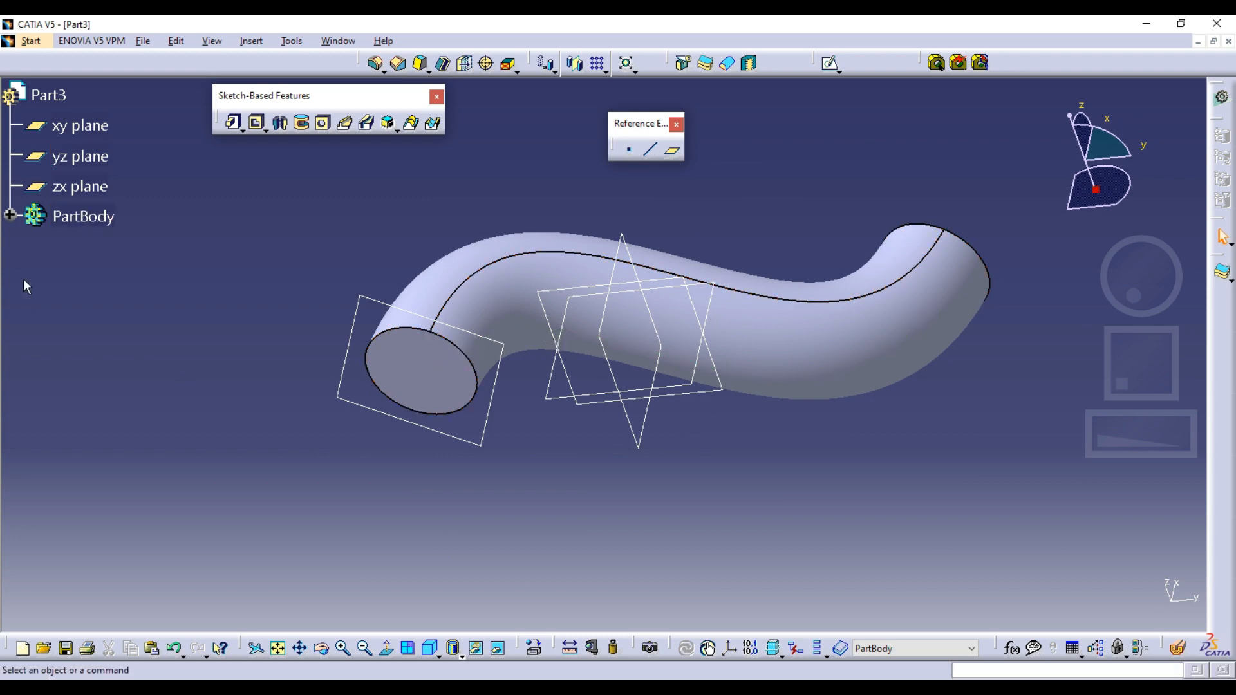
Edit the rib into a hollow tube by enabling Thick Profile and increasing Thickness1.
left_click(13, 217)
double_click(90, 305)
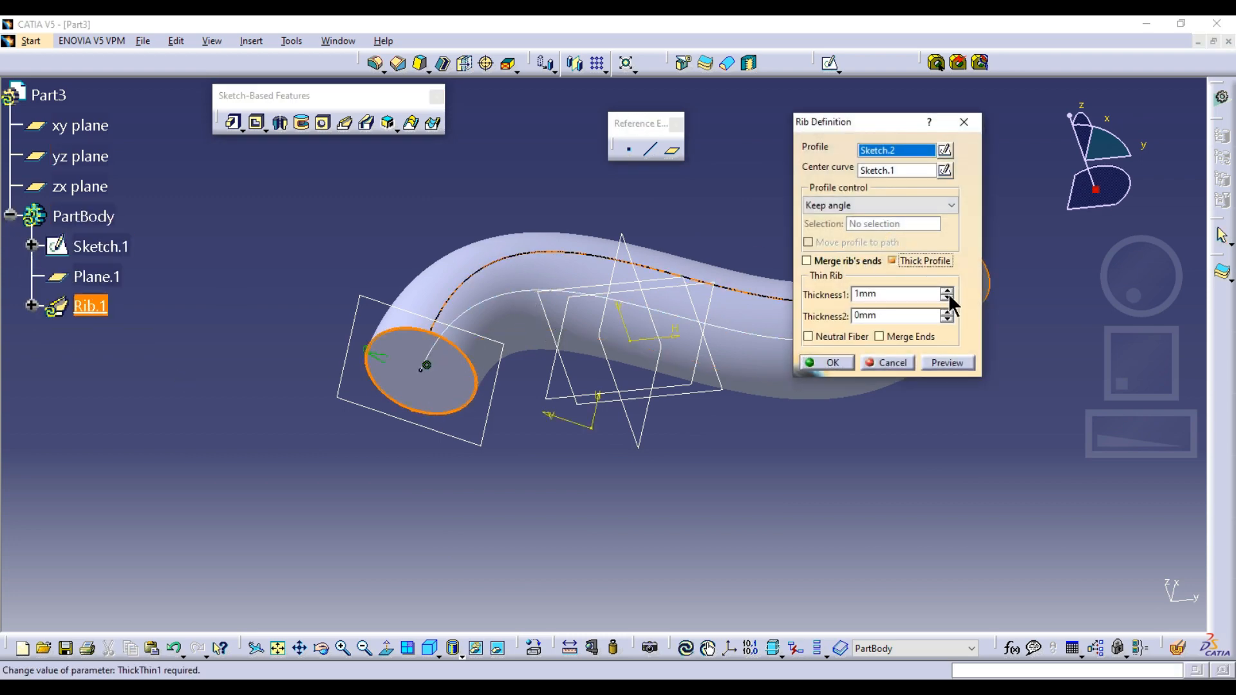
left_click(946, 290)
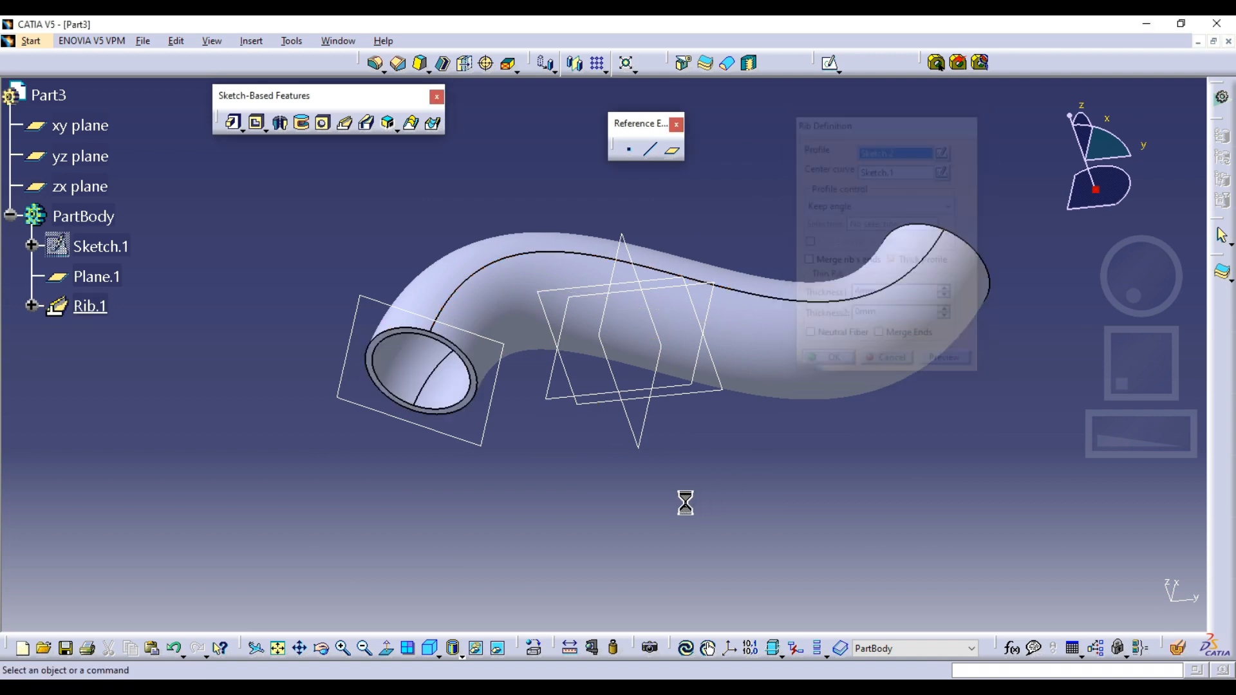
middle_click_drag(580, 477, 591, 350)
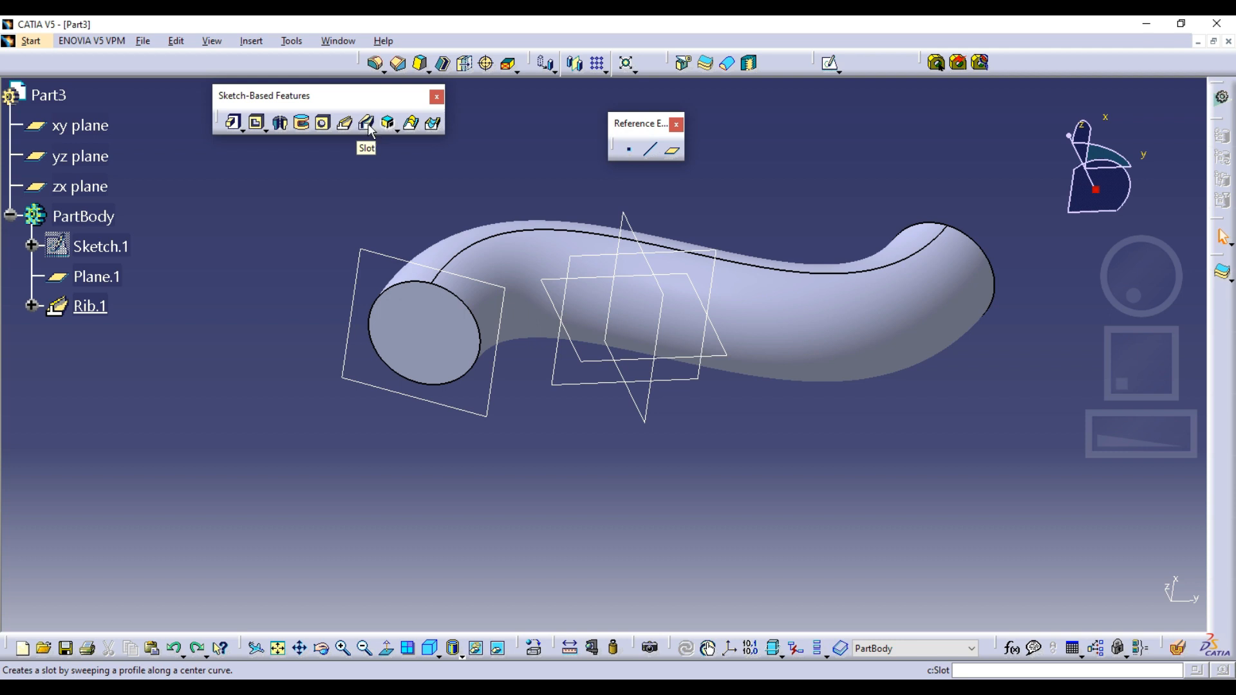
Create another new part document, accepting the default part settings.
key("ctrl+n")
scroll(953, 297, "down", 4)
double_click(934, 278)
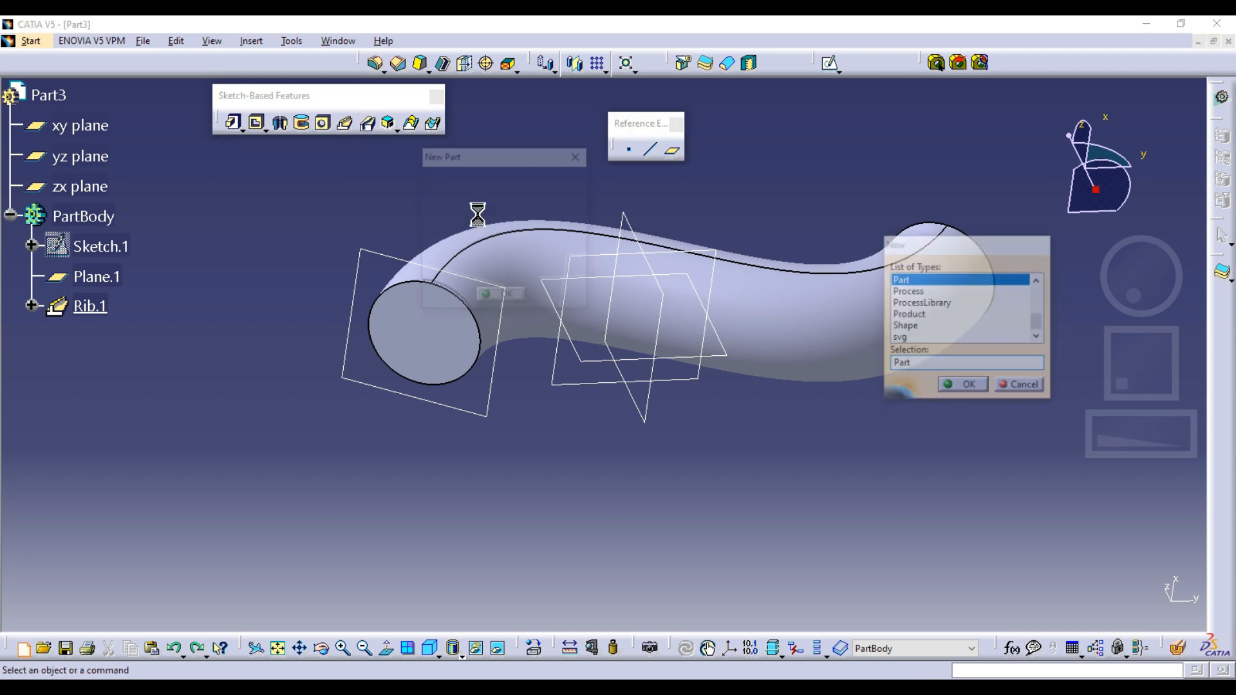
left_click(501, 294)
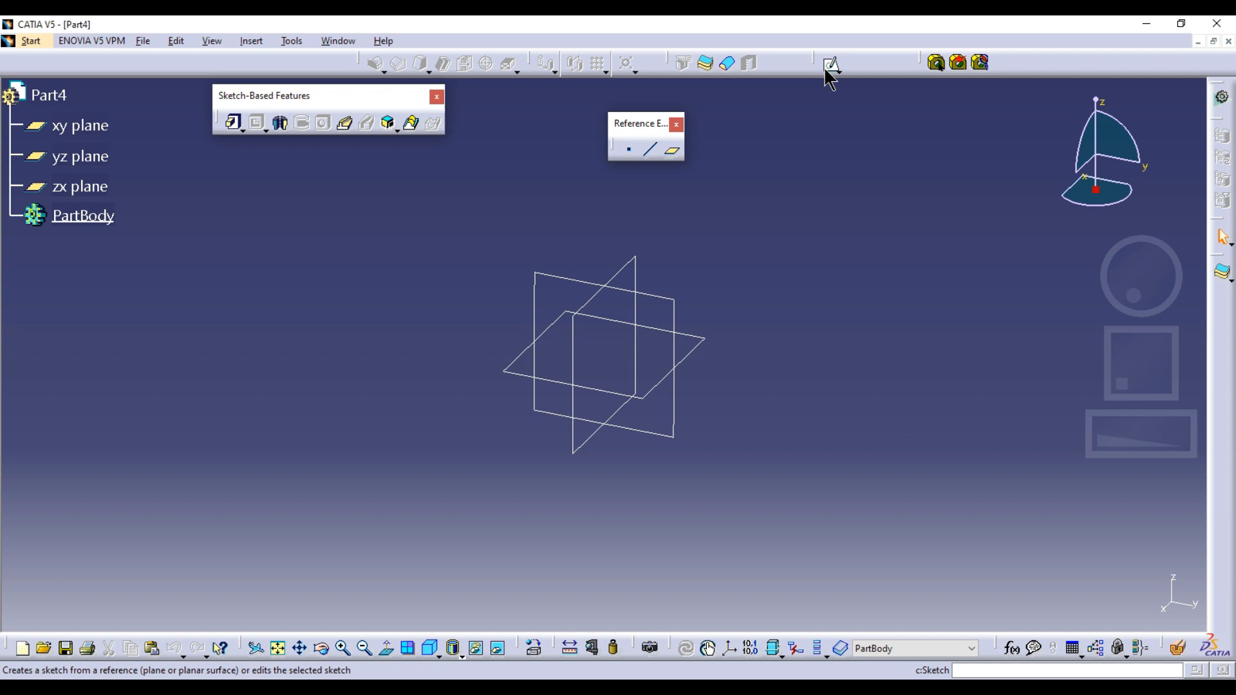
Sketch a centered rectangle about the origin on the yz plane, extending well beyond the reference planes, and finish the sketch.
left_click(830, 64)
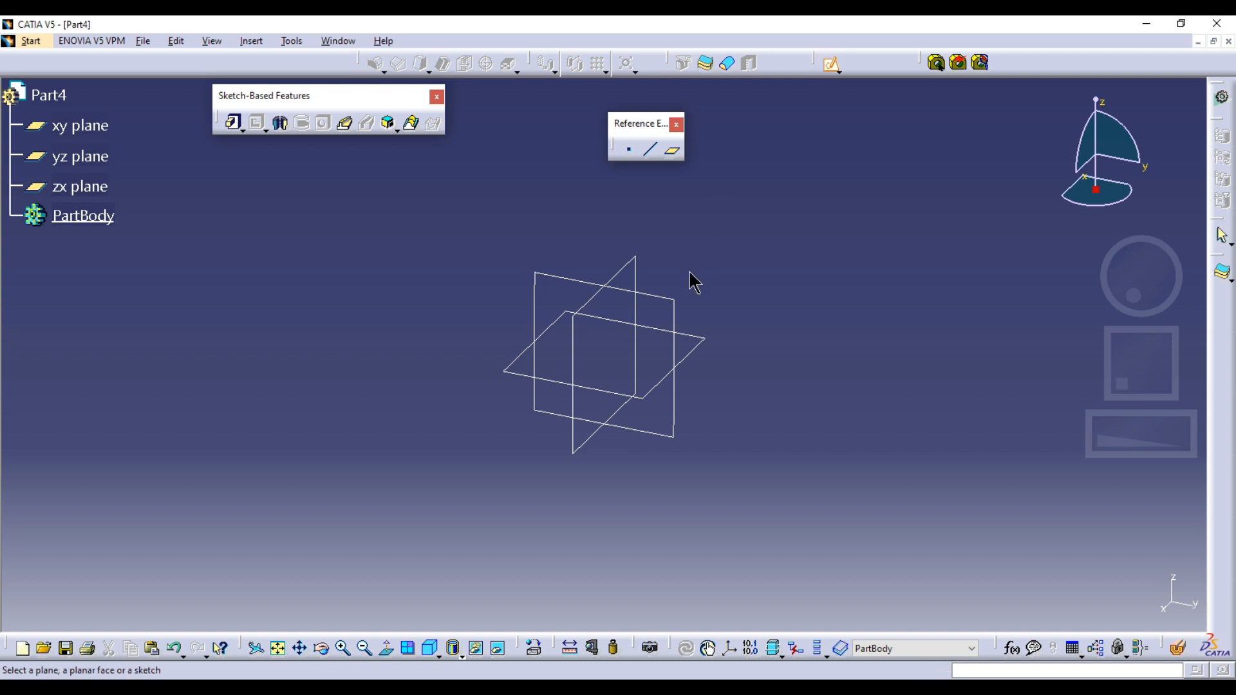
left_click(659, 293)
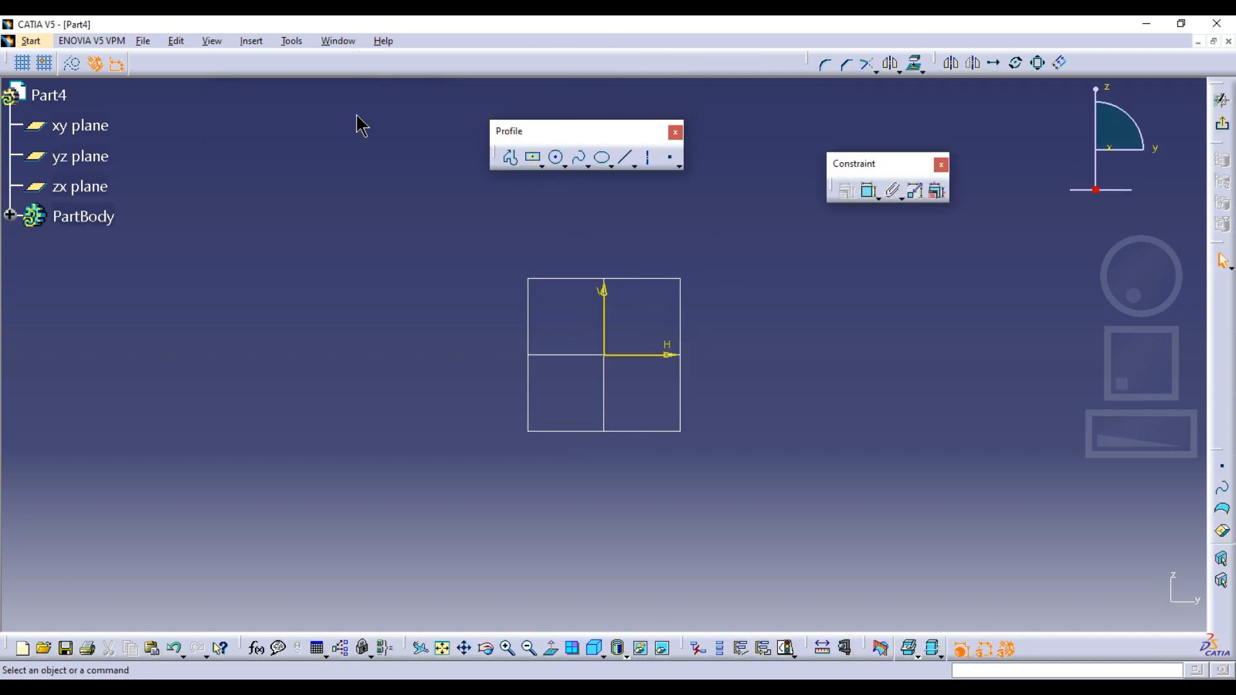
left_click(281, 124)
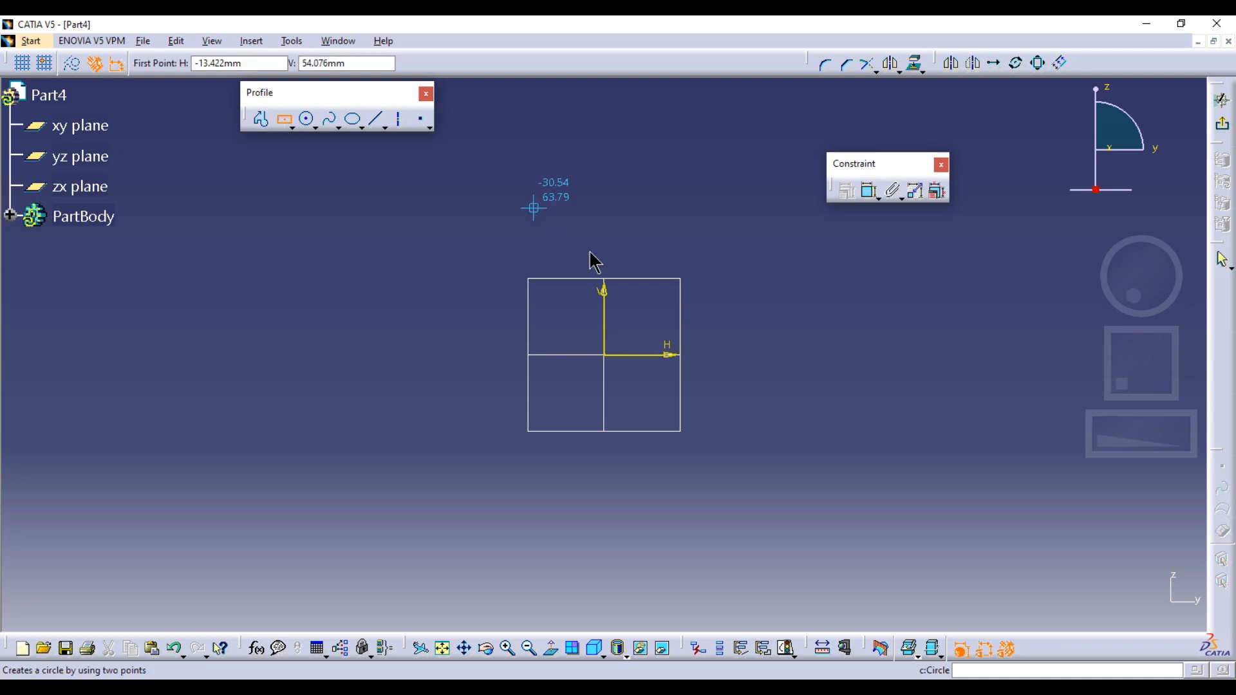
left_click(604, 355)
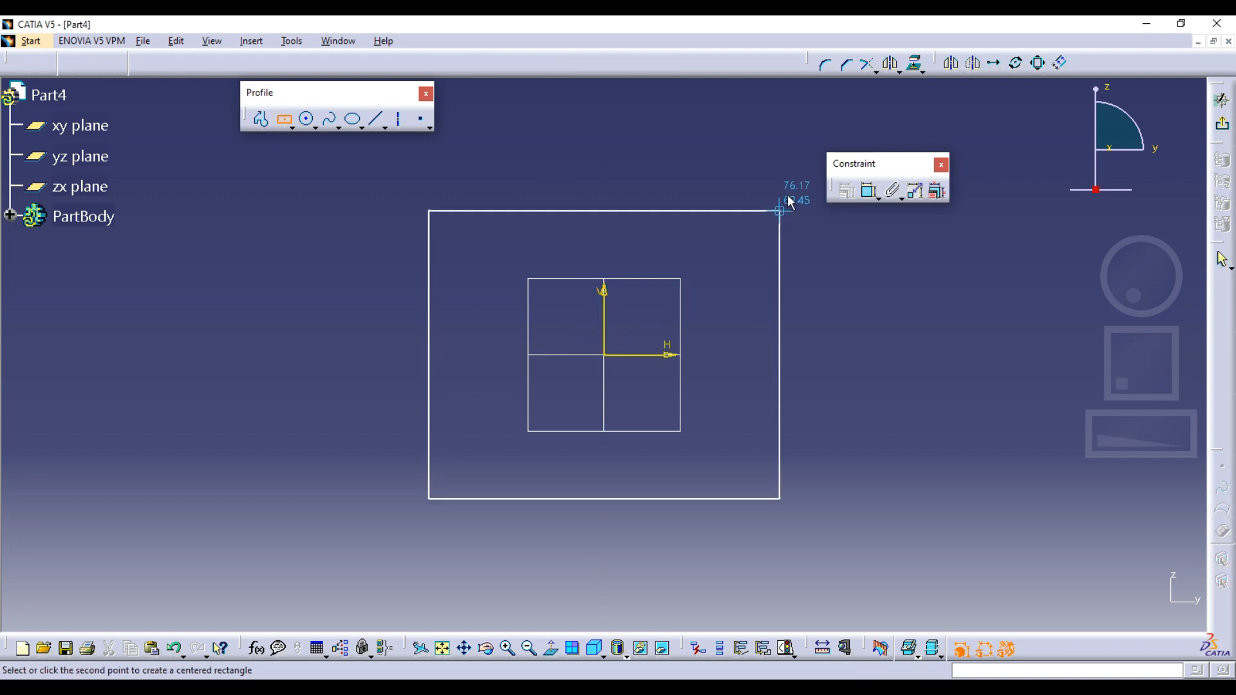
left_click(812, 181)
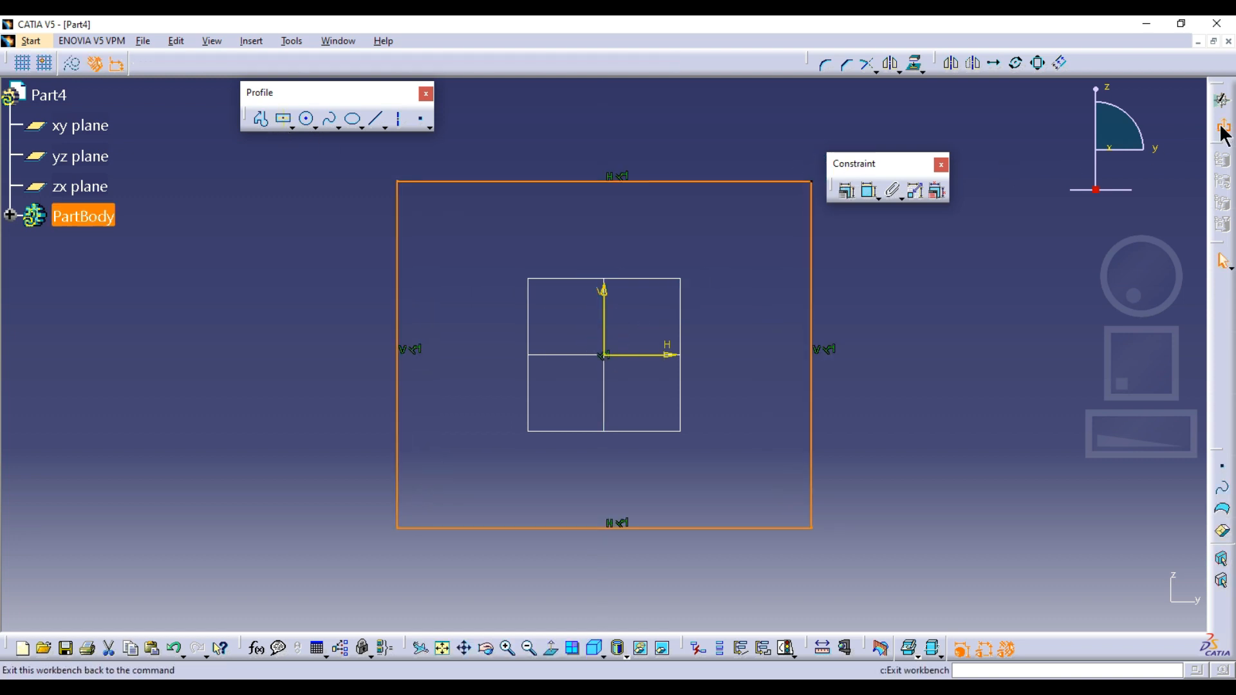
left_click(1222, 100)
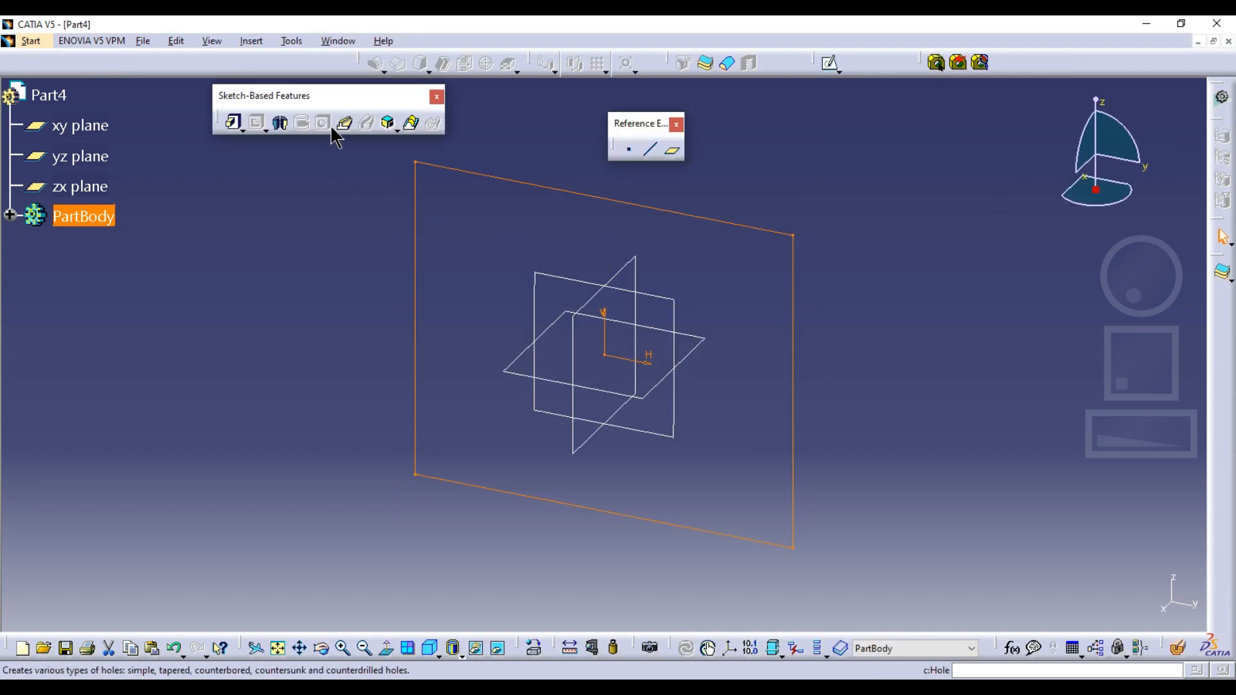
Pad the rectangle with a length of -59 mm to form a solid block behind the sketch plane.
left_click(233, 122)
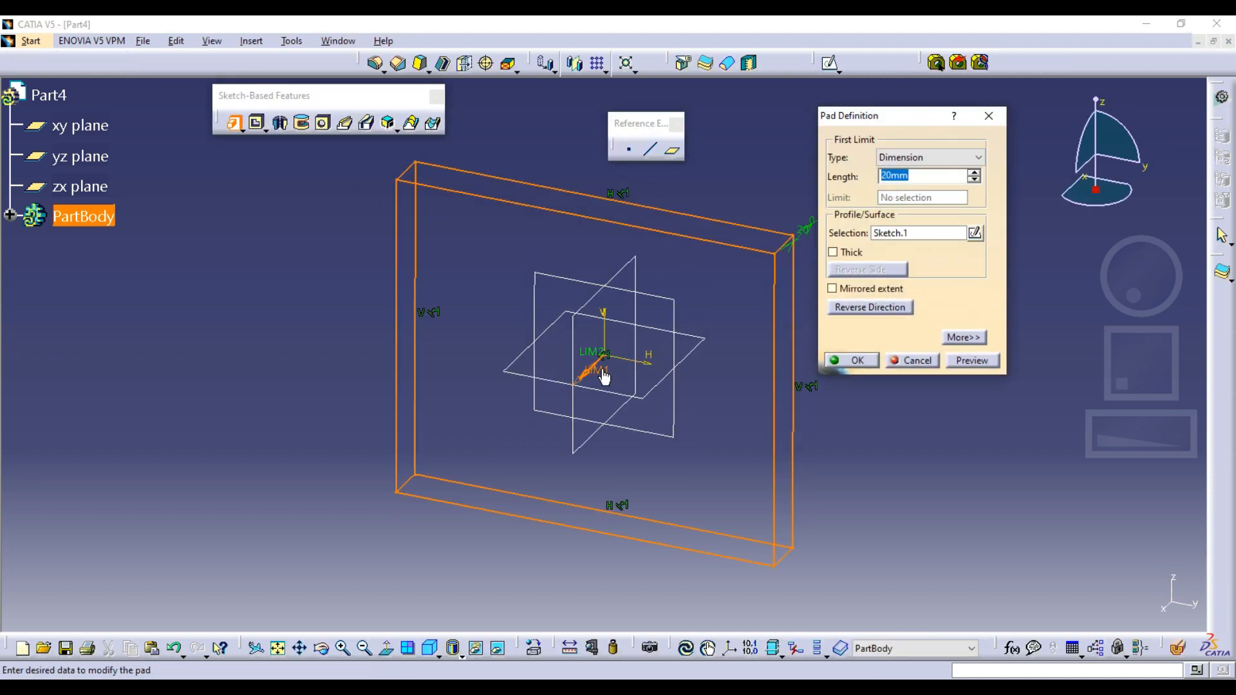
left_click_drag(589, 366, 670, 312)
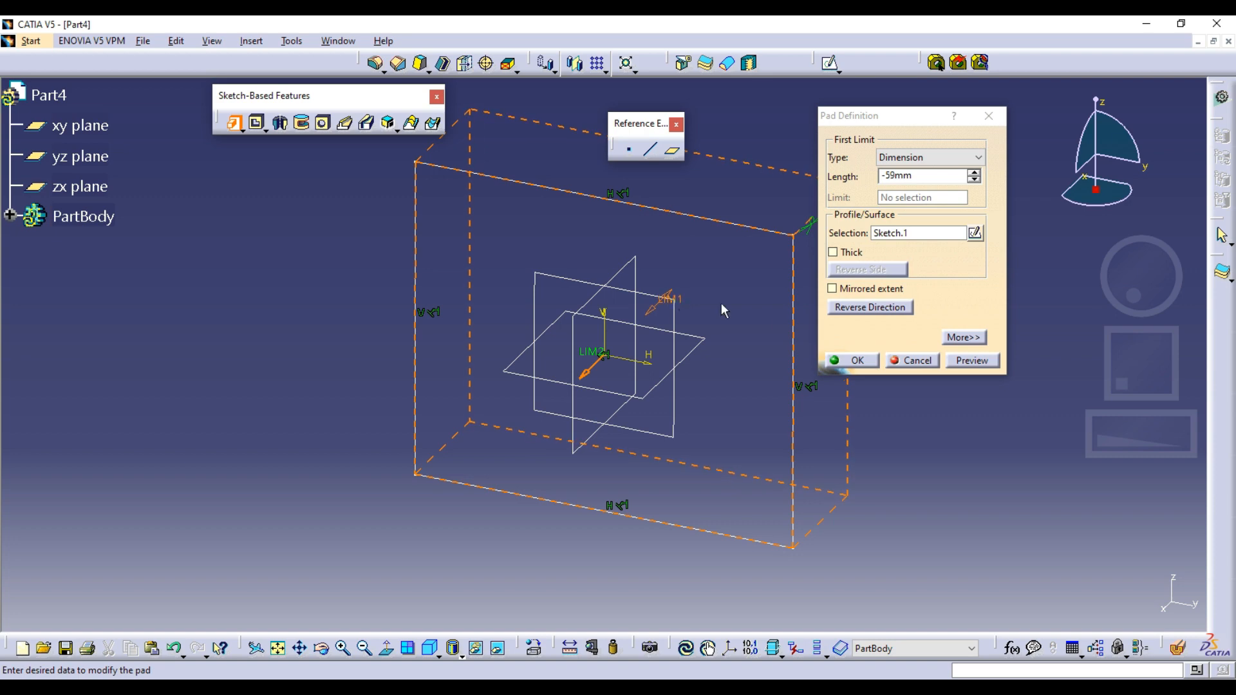
left_click(844, 358)
On the block's front face, sketch an open serpentine profile of five vertical lines joined by four tangent arcs, with both ends outside the block.
middle_click_drag(1021, 367, 880, 320)
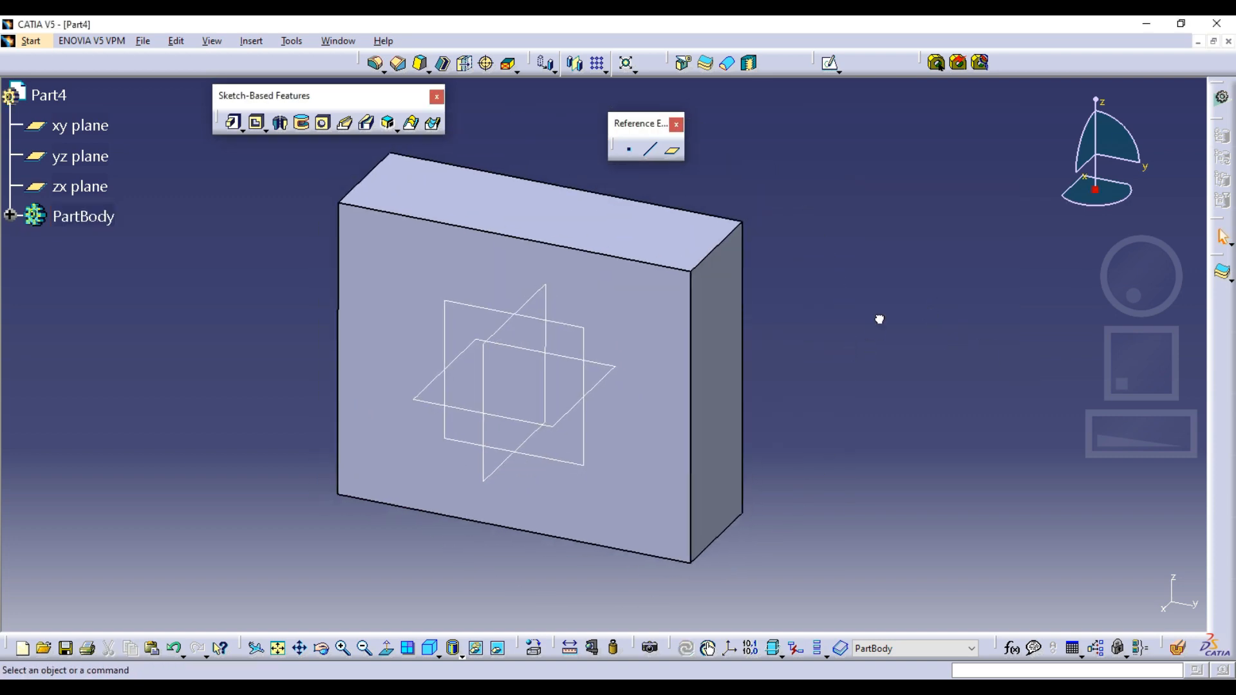
left_click(831, 63)
left_click(629, 304)
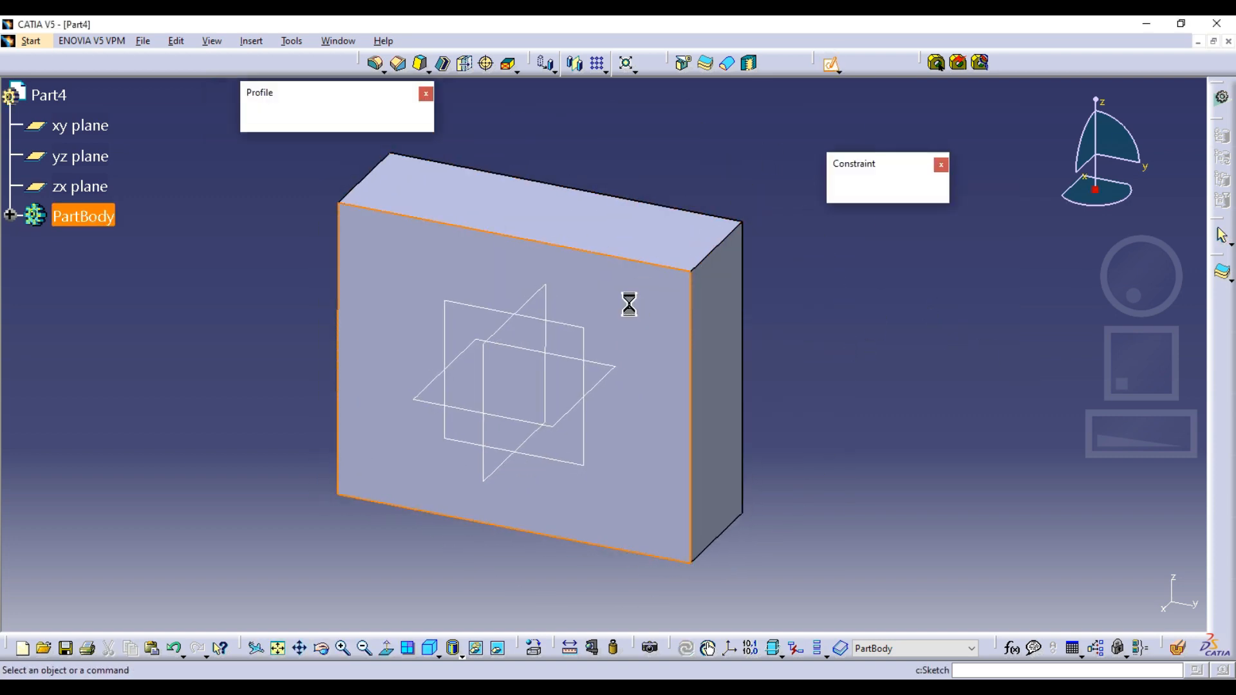
left_click(261, 120)
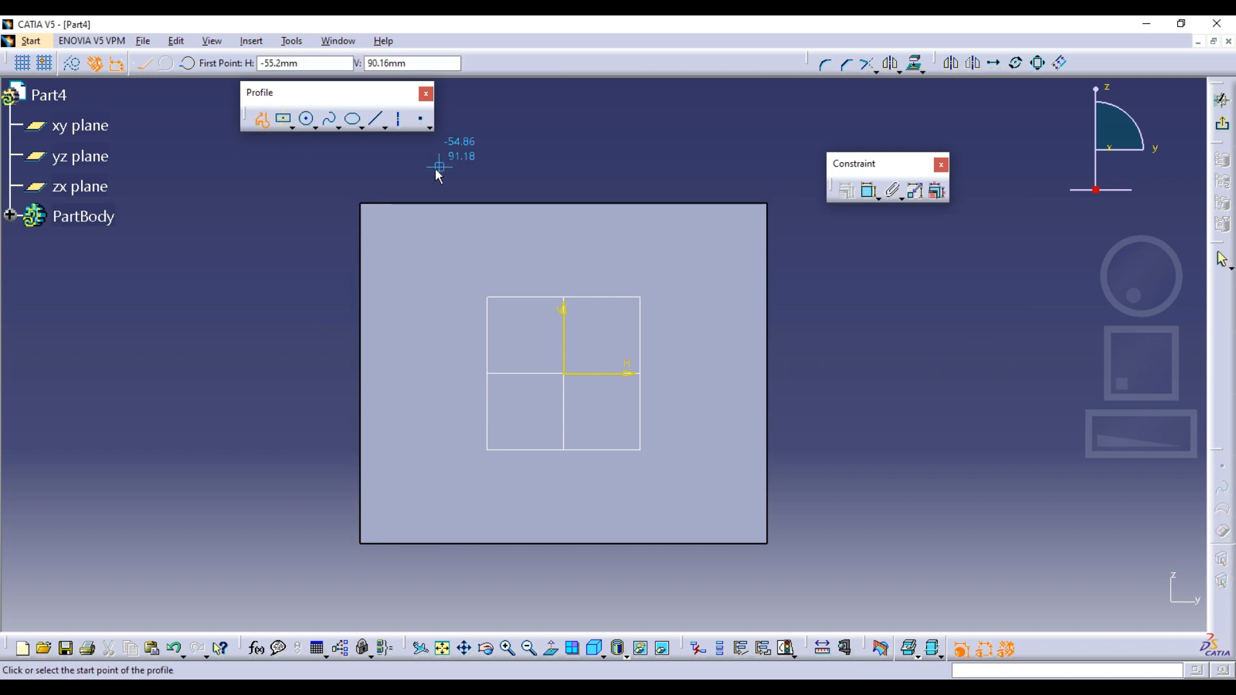
left_click(407, 172)
left_click(407, 440)
left_click(479, 440)
left_click(480, 260)
left_click(556, 260)
left_click(556, 440)
left_click(630, 439)
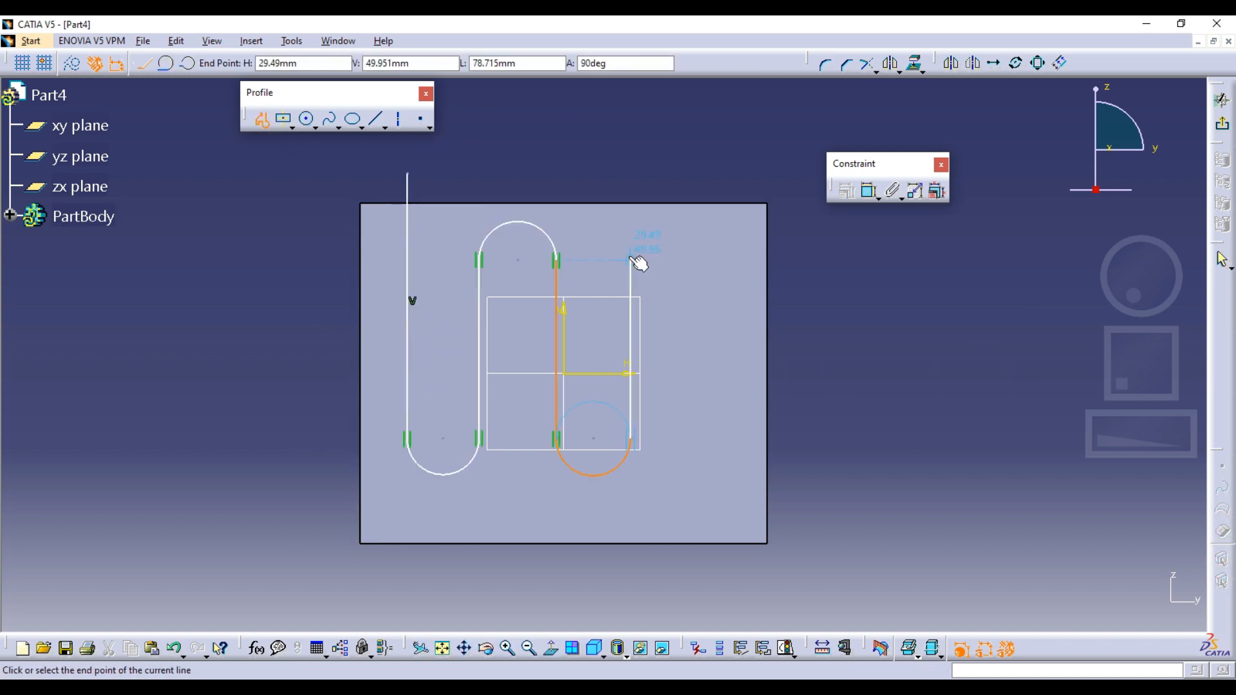
left_click(630, 259)
left_click(166, 62)
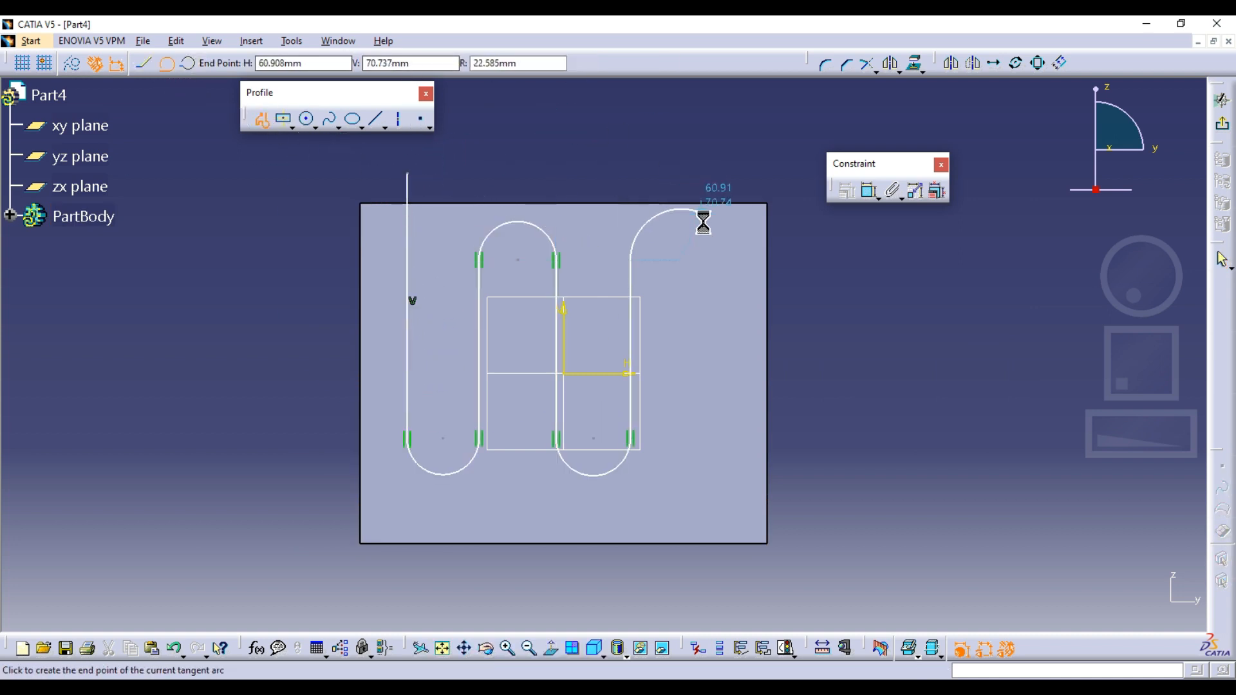
left_click(703, 263)
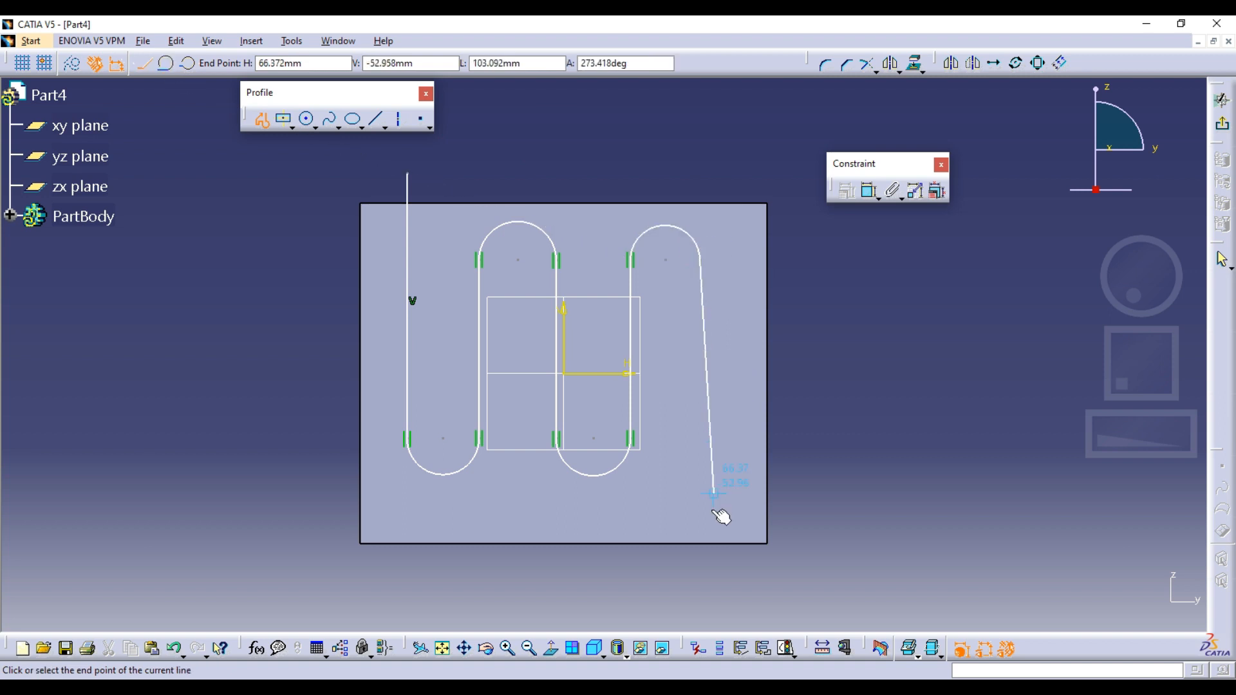
double_click(698, 574)
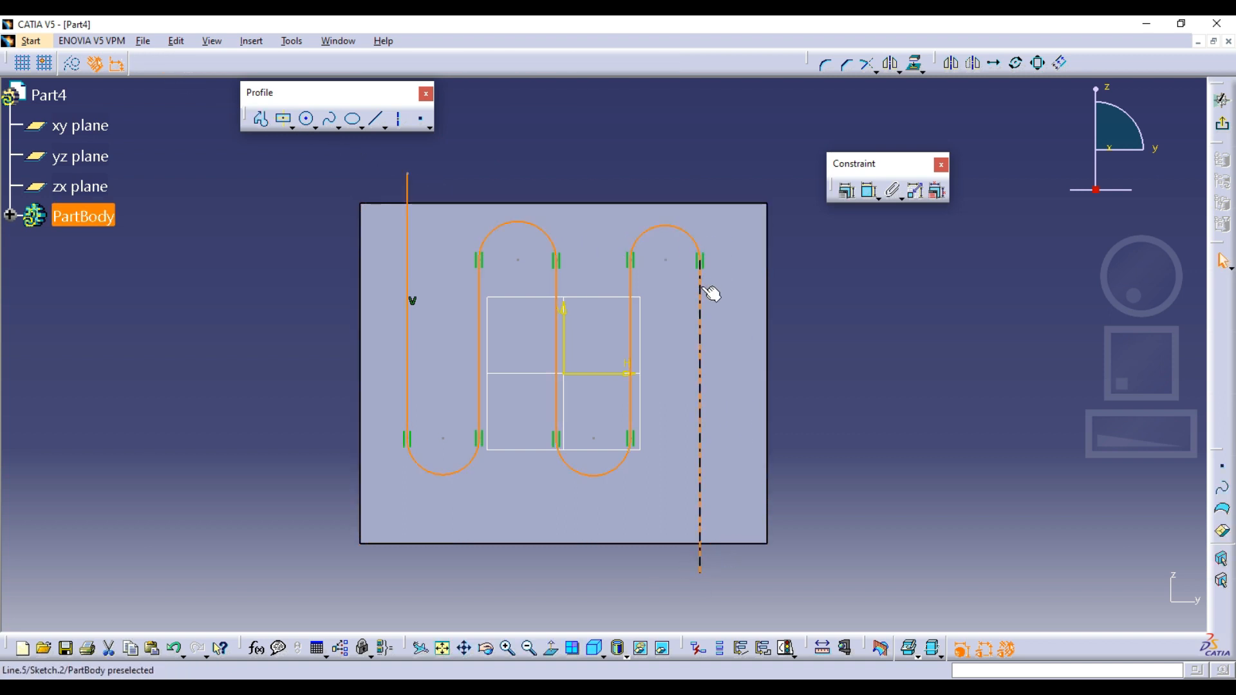
Widen the serpentine's last bend, shift the rest of the path slightly downward on the face, and finish the sketch.
mouse_move(706, 288)
left_mouse_down()
mouse_move(712, 276)
mouse_move(723, 303)
left_mouse_up()
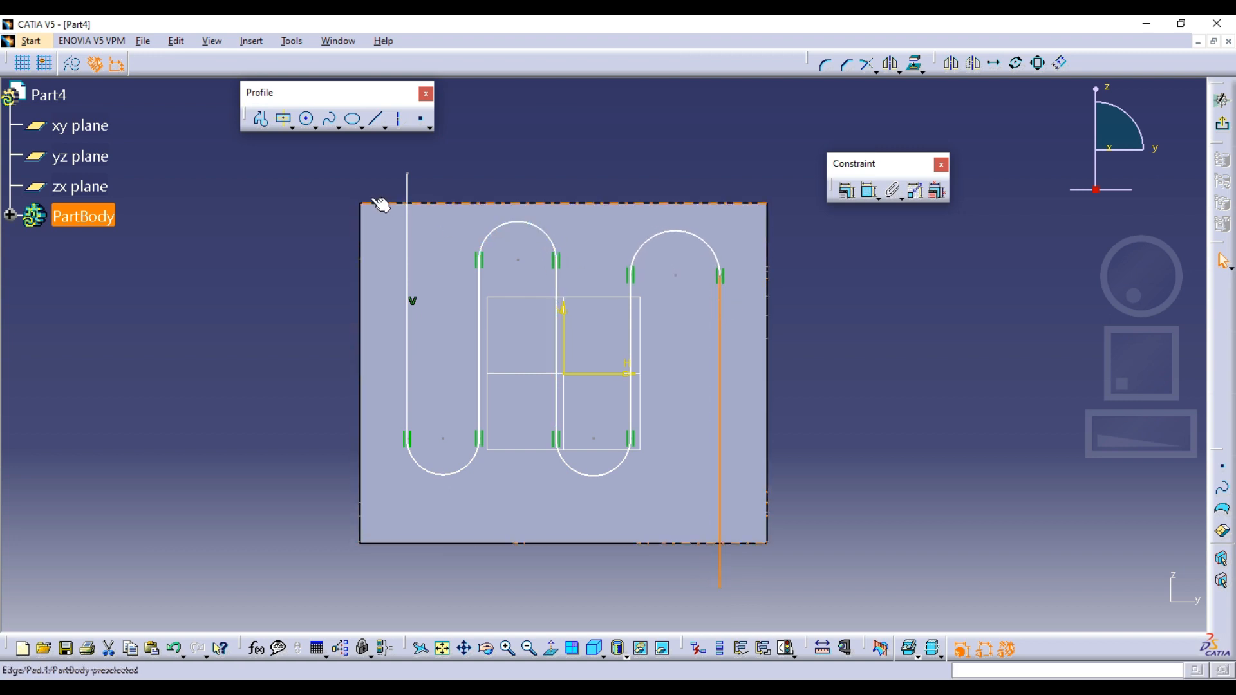
mouse_move(315, 164)
left_mouse_down()
mouse_move(766, 512)
mouse_move(695, 433)
left_mouse_up()
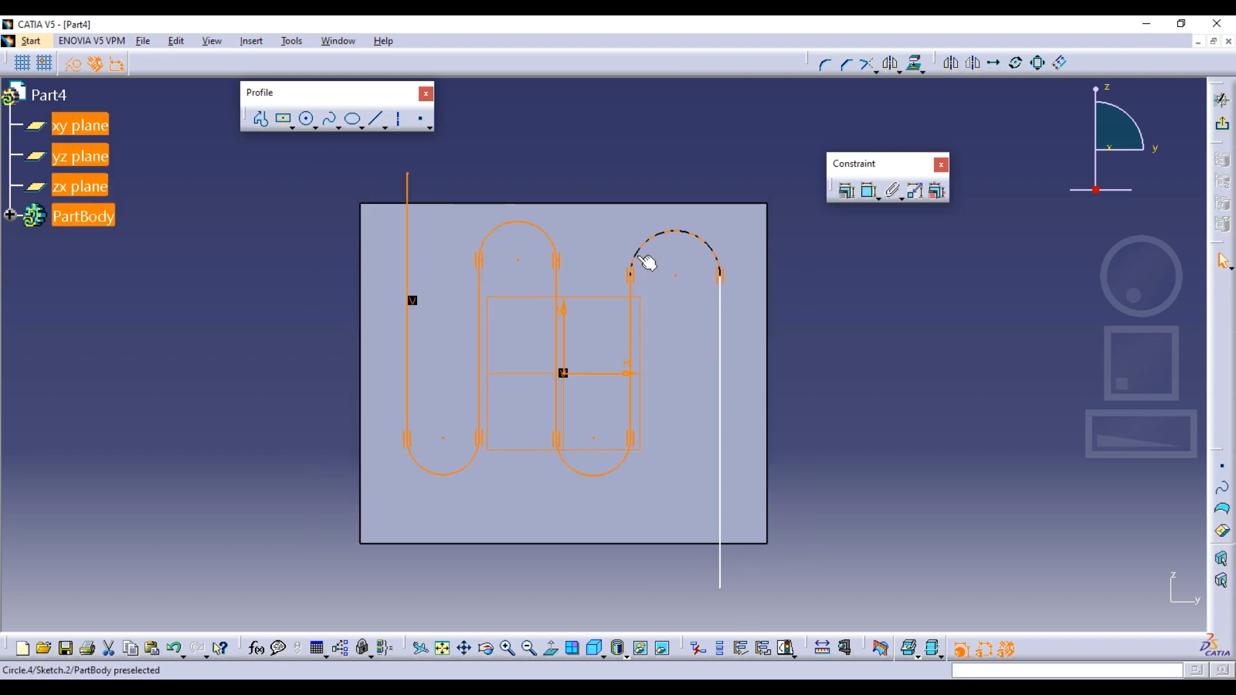
left_click_drag(640, 270, 642, 276)
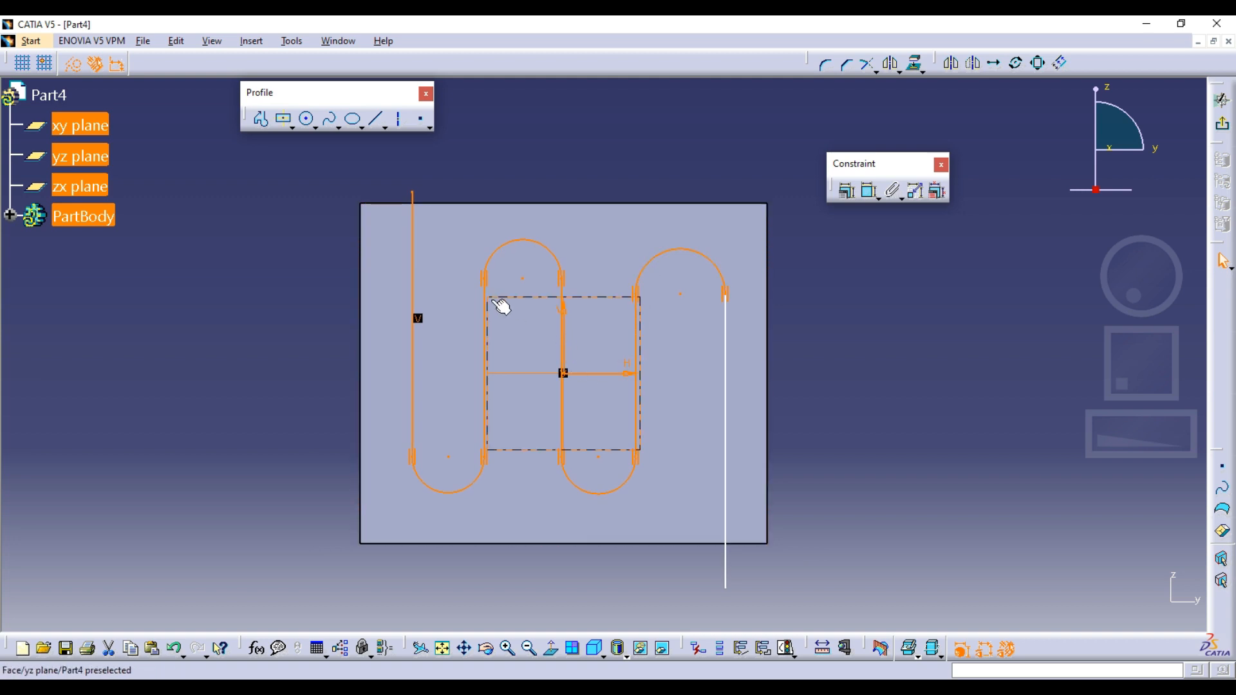
left_click(530, 172)
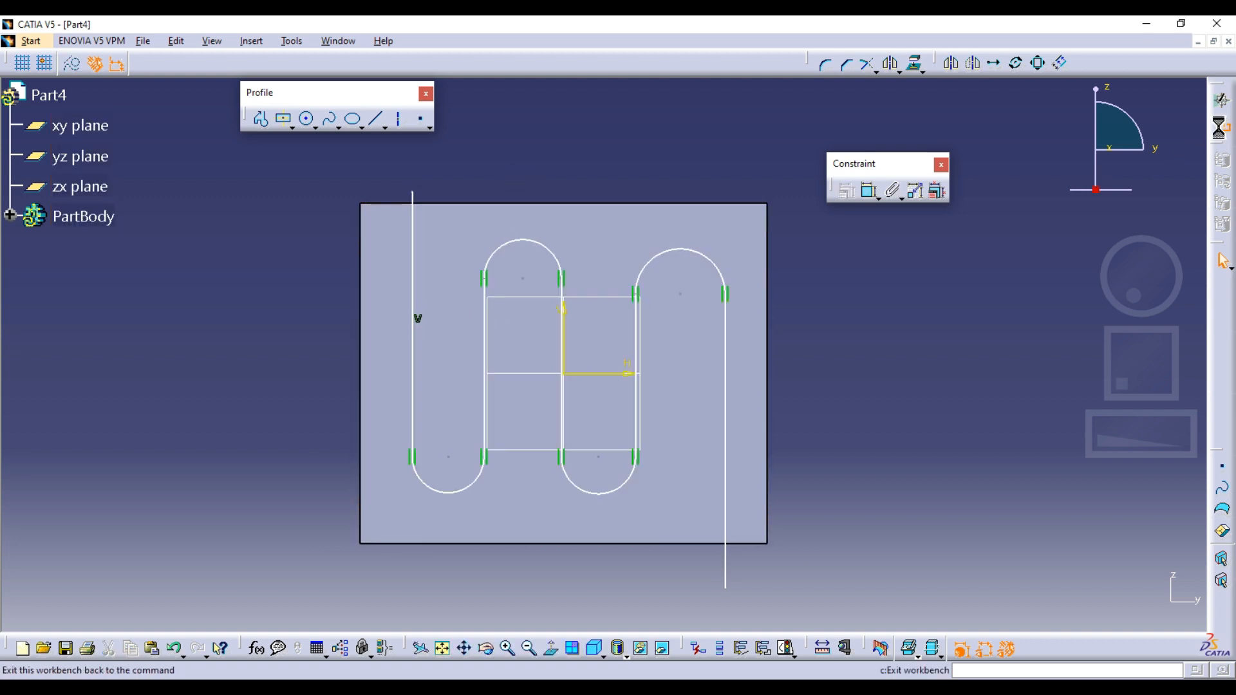
left_click(1222, 100)
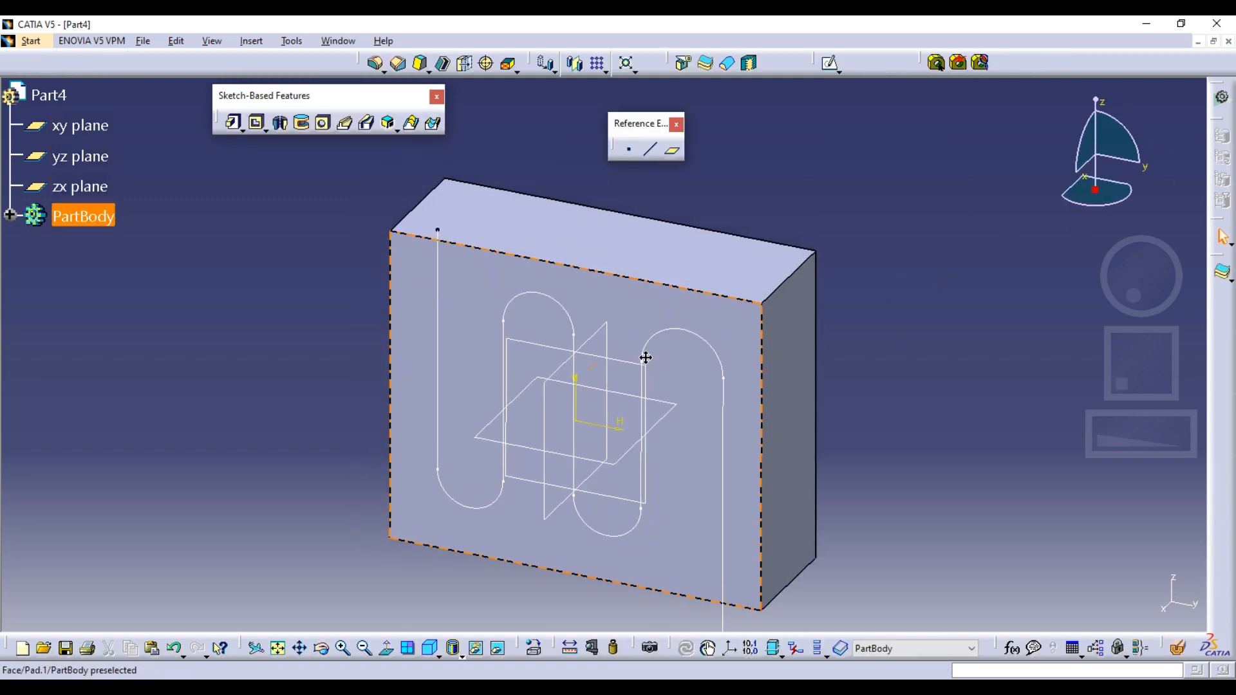
Start a sketch on the block's top face and draw a circle clear of the block.
left_click(903, 259)
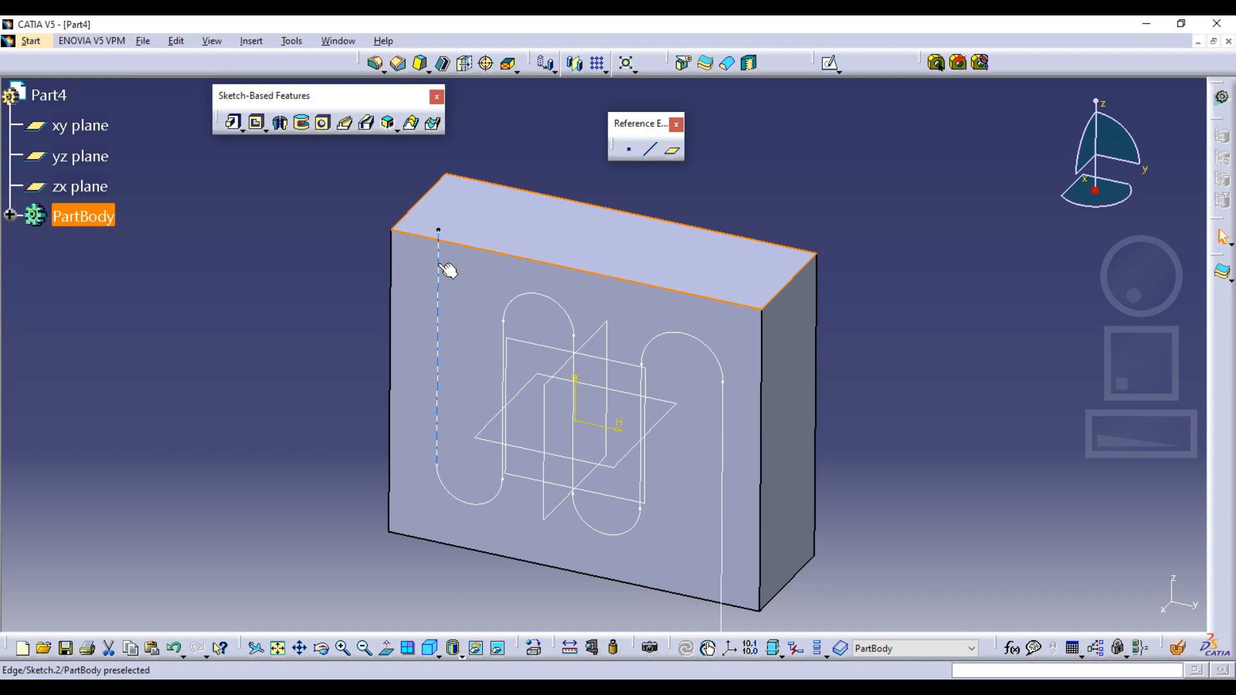
left_click(830, 63)
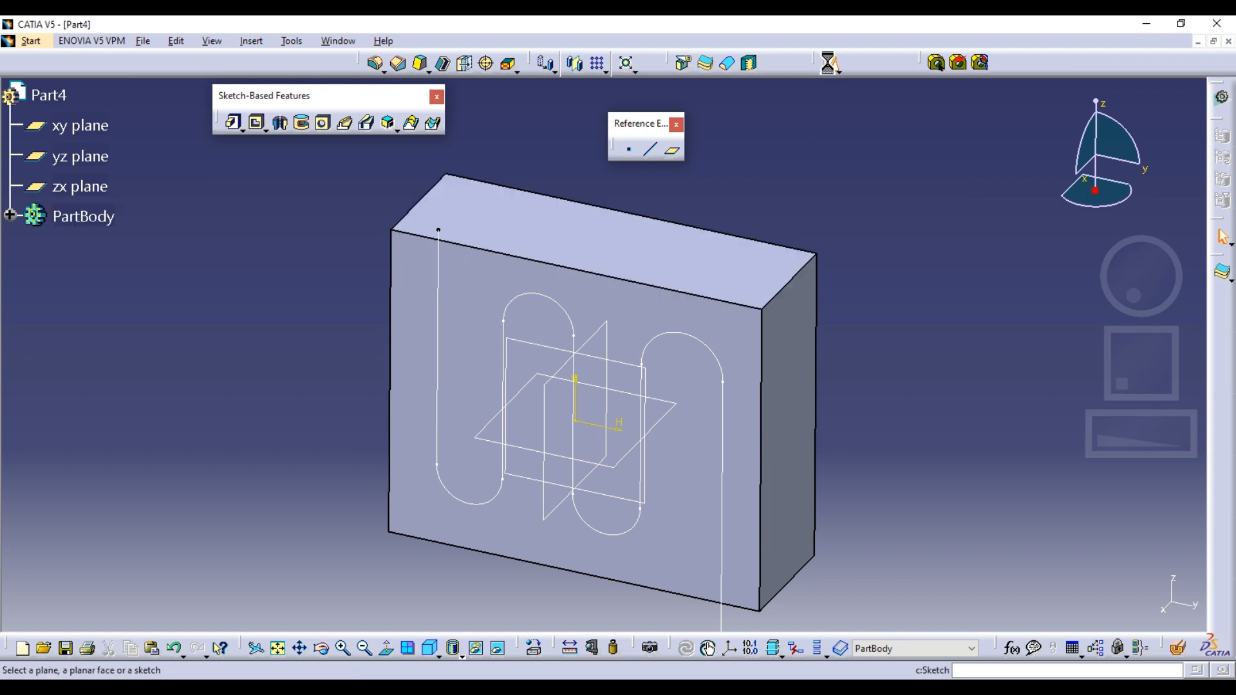
left_click(541, 241)
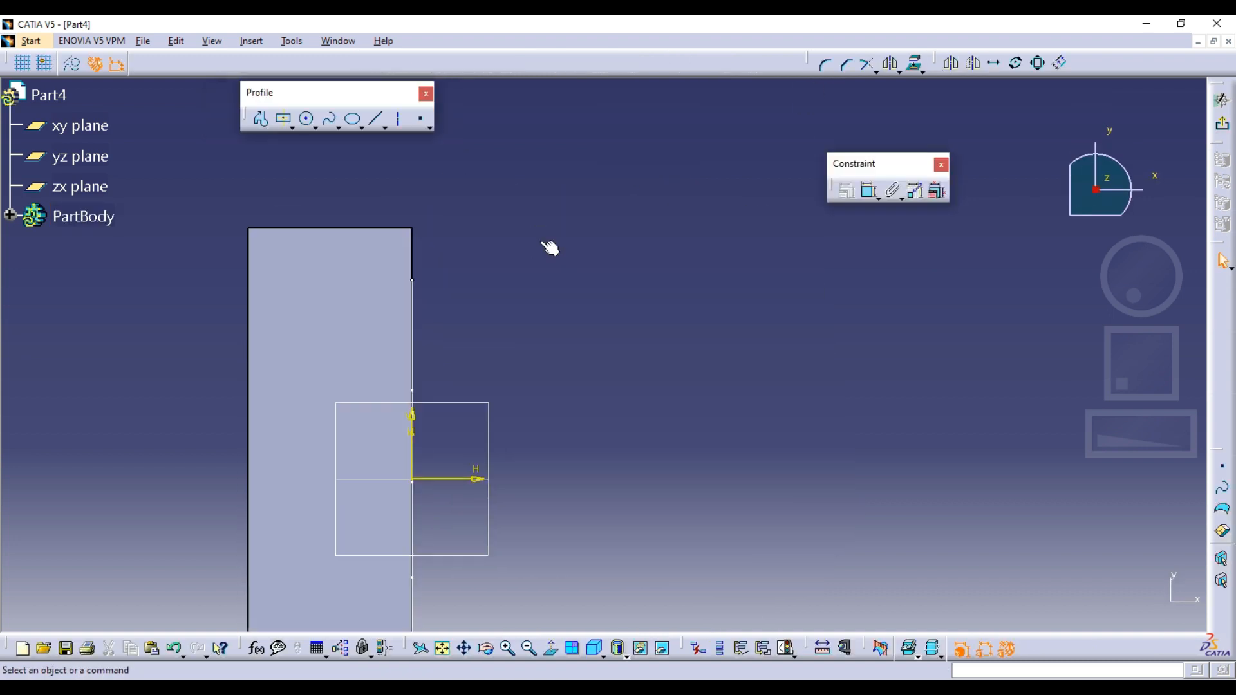
left_click(307, 120)
left_click(750, 442)
left_click(751, 403)
middle_click_drag(762, 475, 720, 493)
left_click(552, 648)
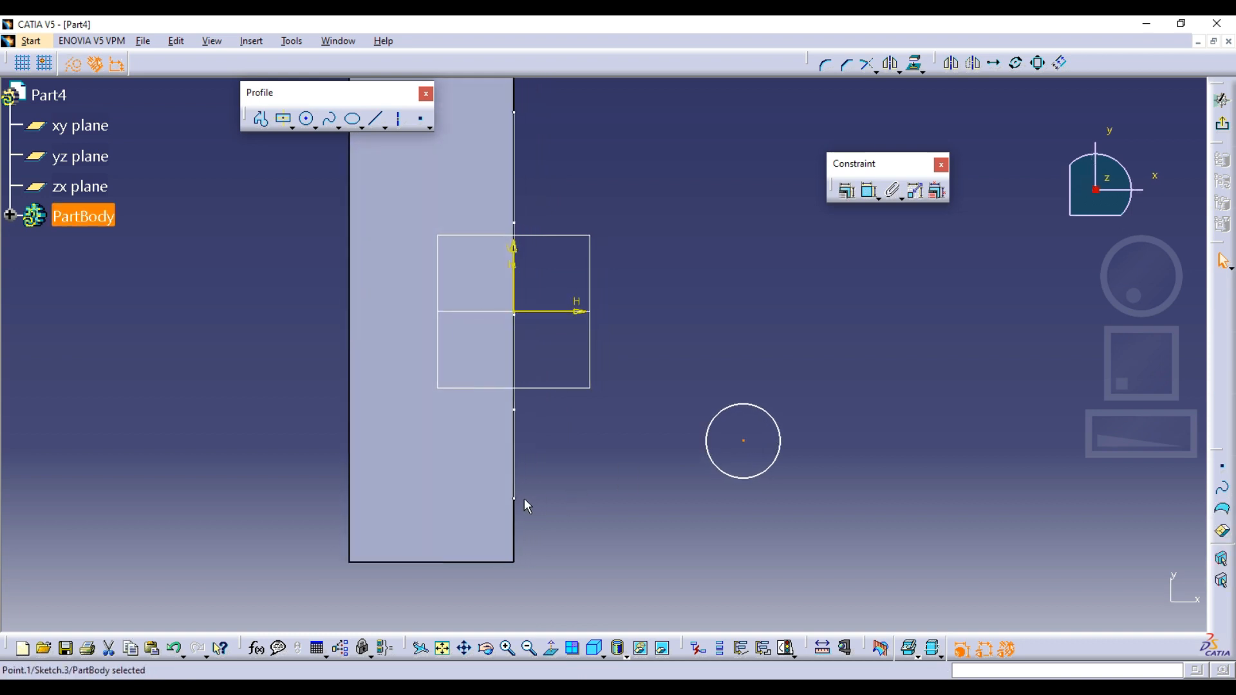
Constrain the circle's centre coincident with the serpentine's starting endpoint, shrink the circle, and finish the sketch.
left_click(846, 191)
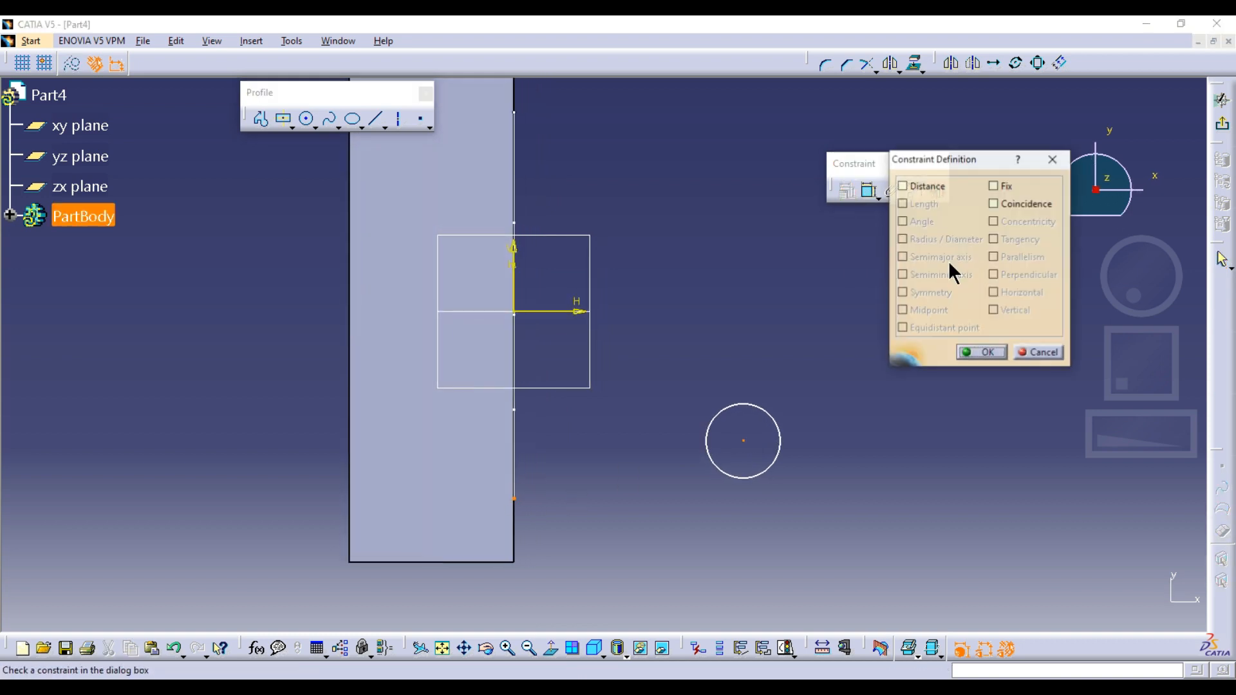
left_click(1006, 205)
left_click(981, 352)
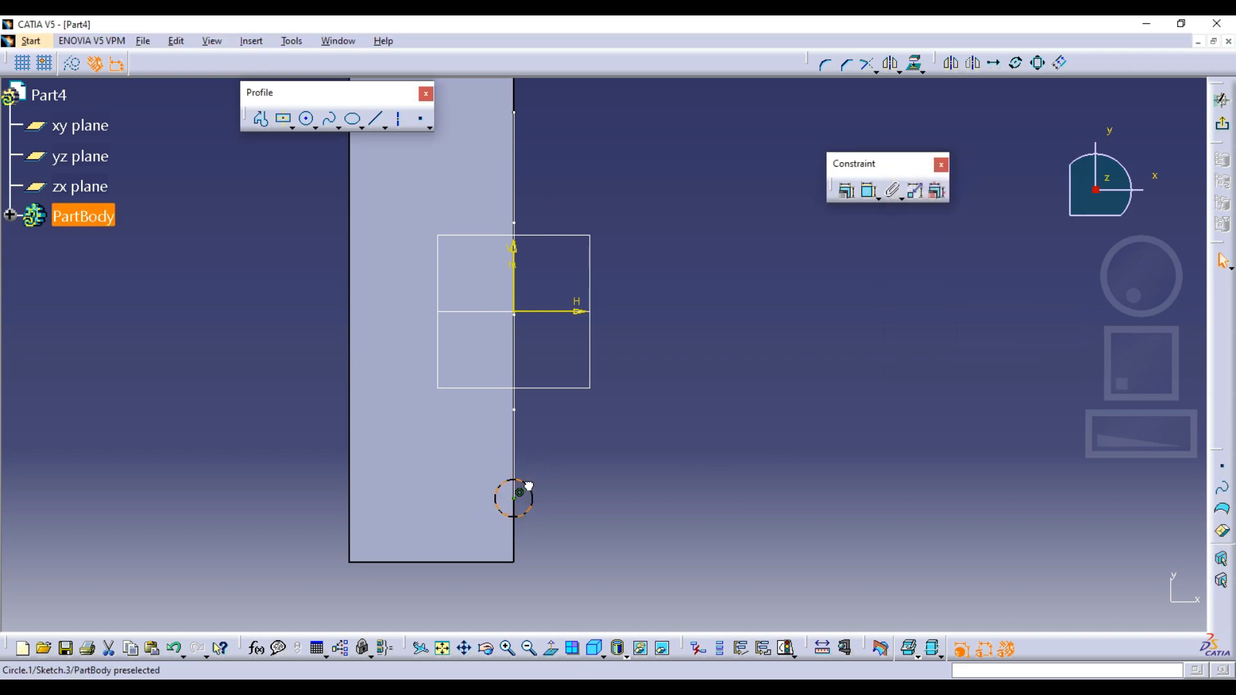
left_click(1218, 161)
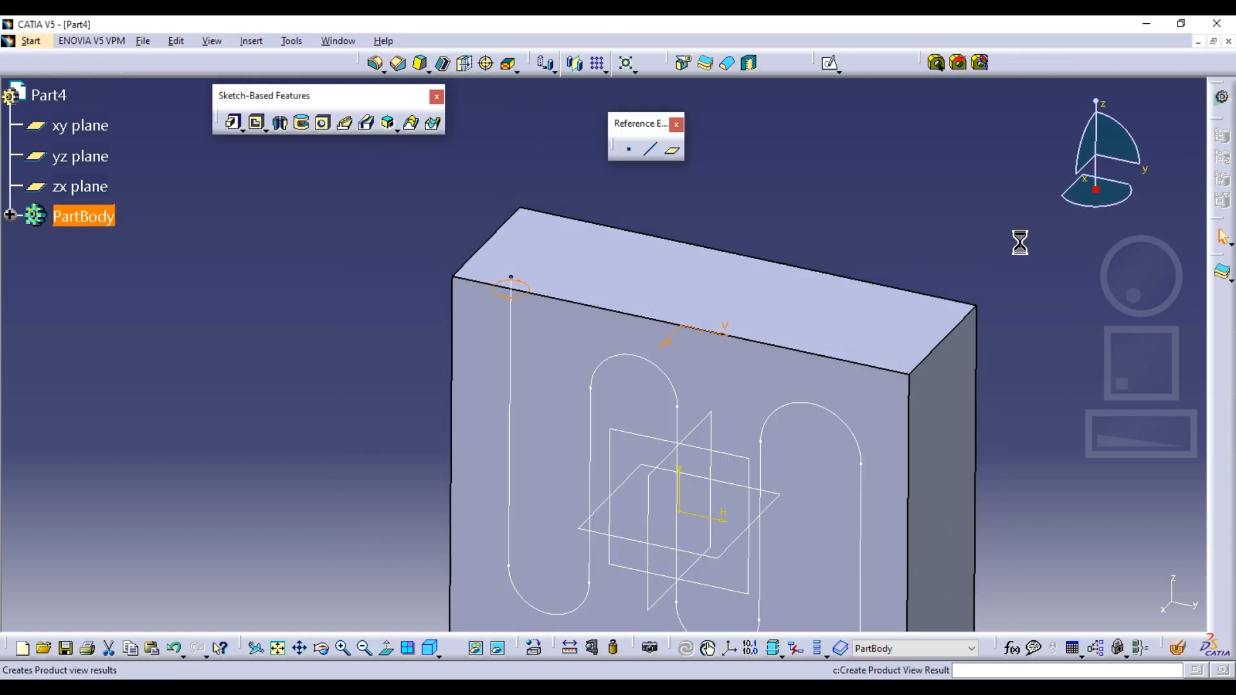
Cut a Slot using the circle as profile and the serpentine sketch as center curve, with Keep angle profile control.
left_click(366, 124)
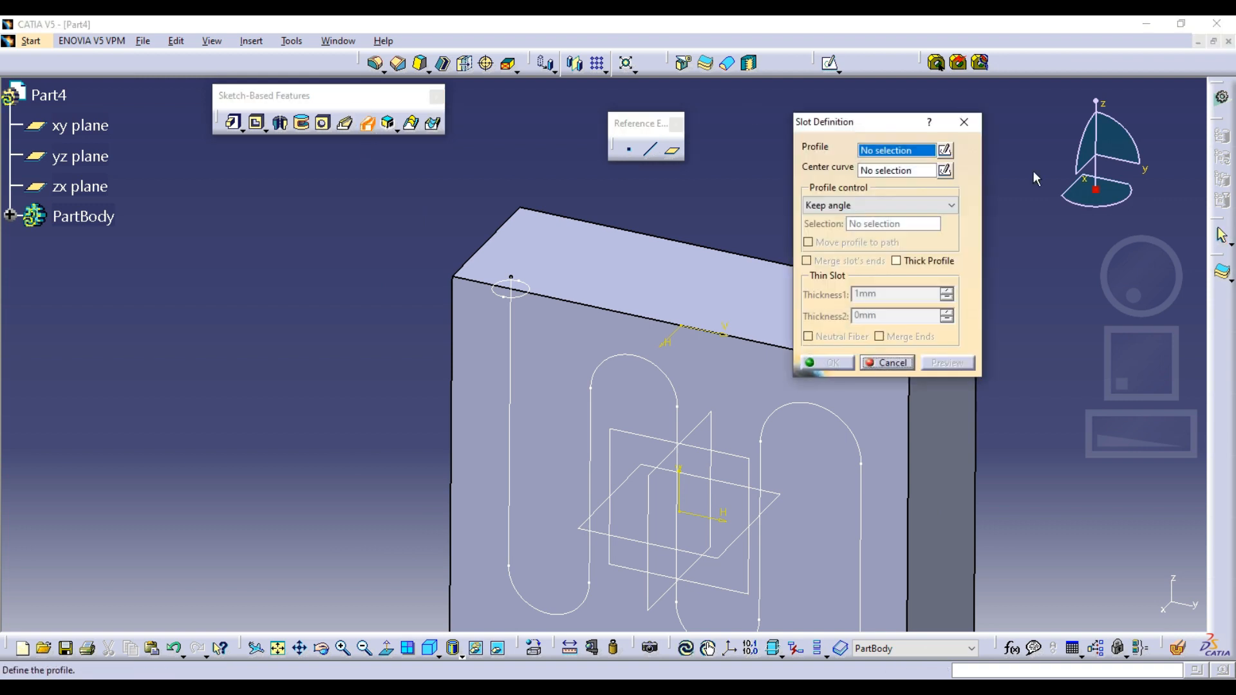
left_click(516, 285)
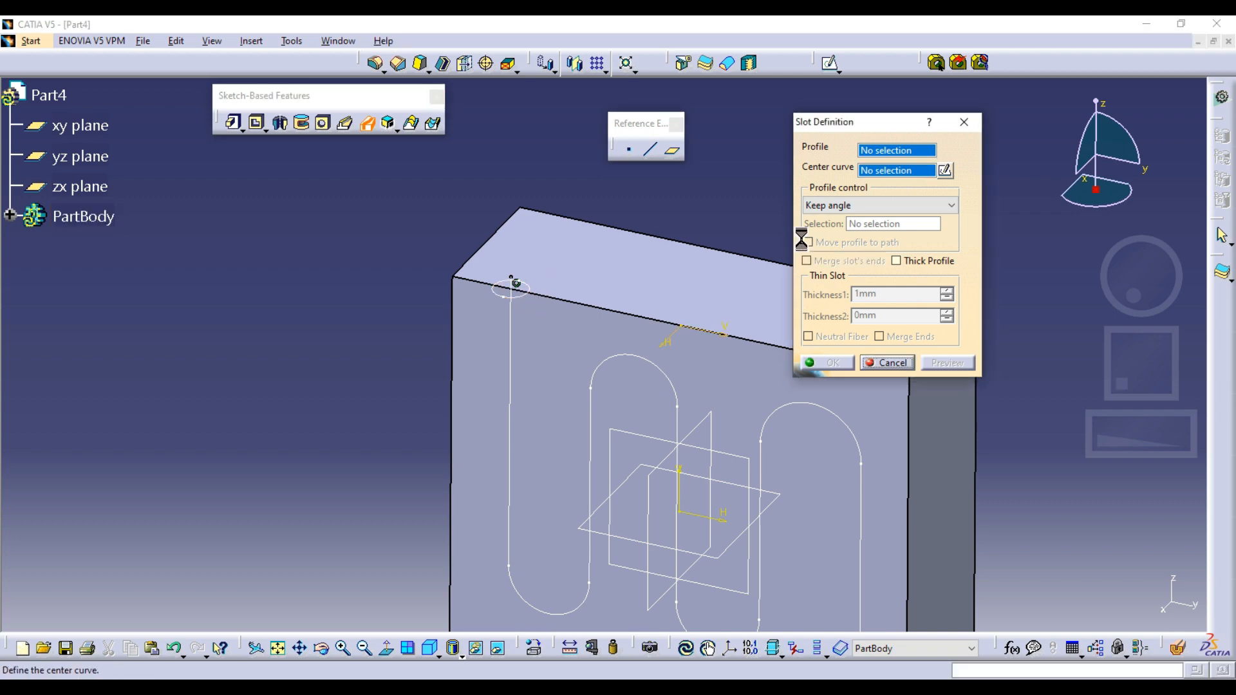
left_click(508, 315)
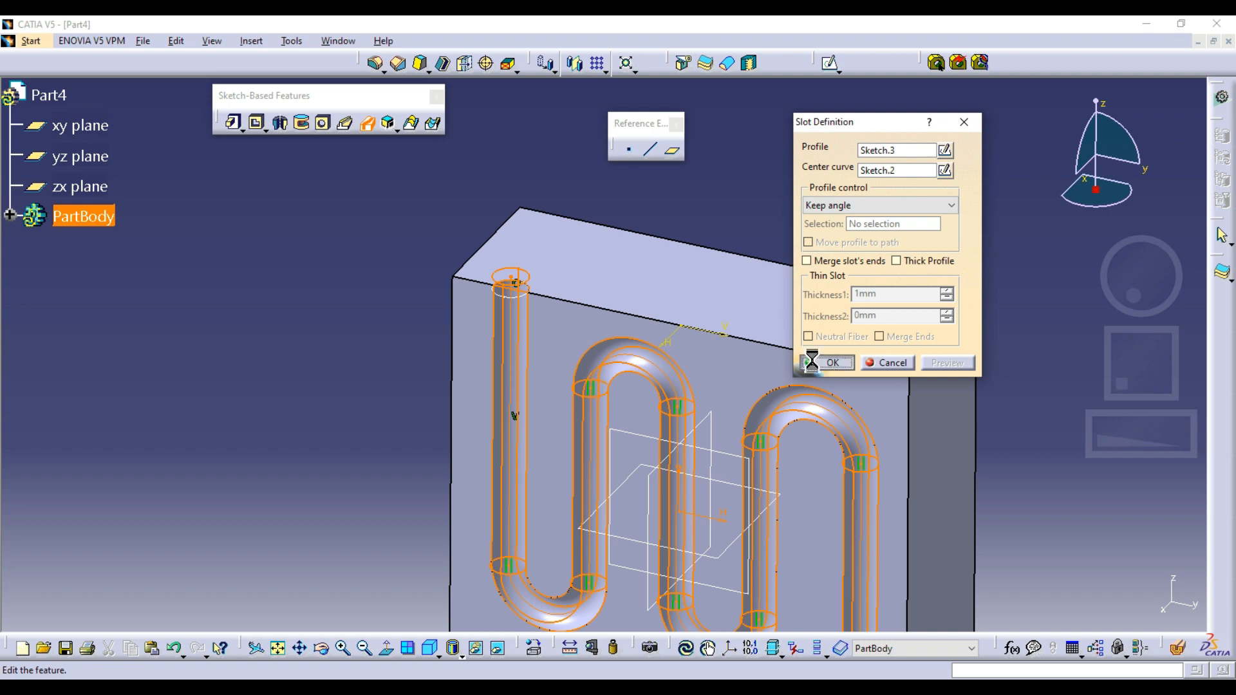
left_click(830, 362)
On the block's back face, sketch a wavy four-point spline running from one side edge to the opposite edge.
middle_click_drag(433, 356, 579, 386)
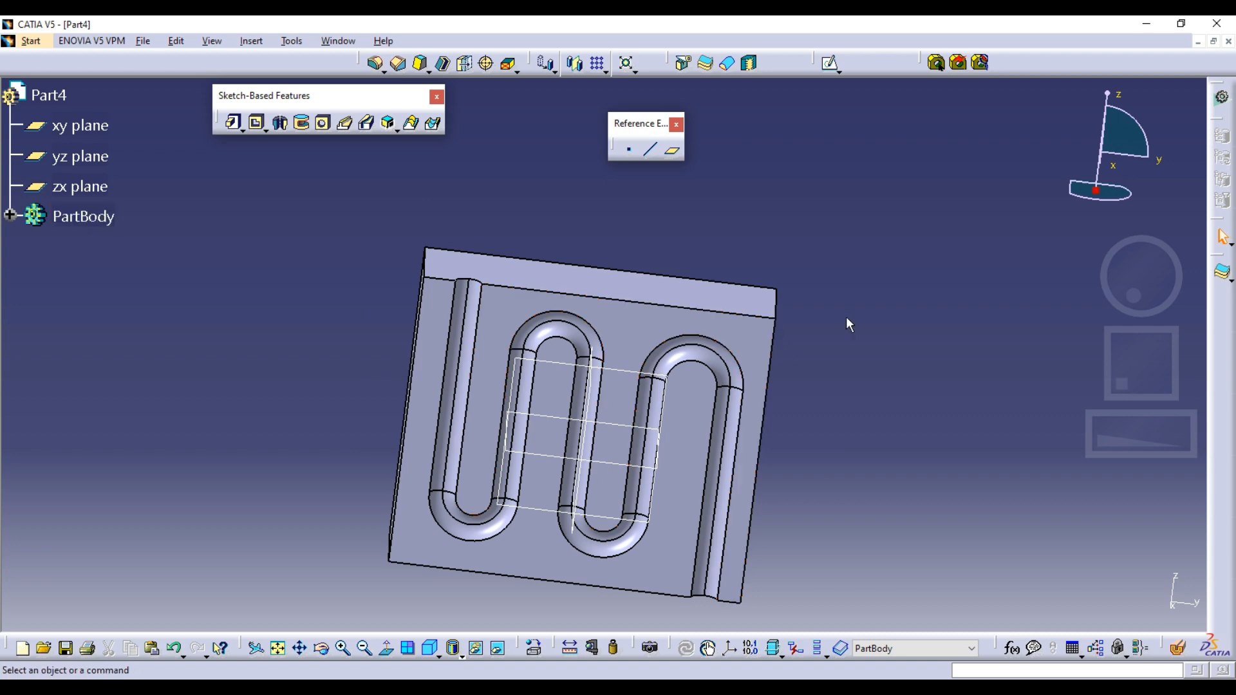
middle_click_drag(847, 304, 704, 244)
left_click(830, 62)
left_click(706, 303)
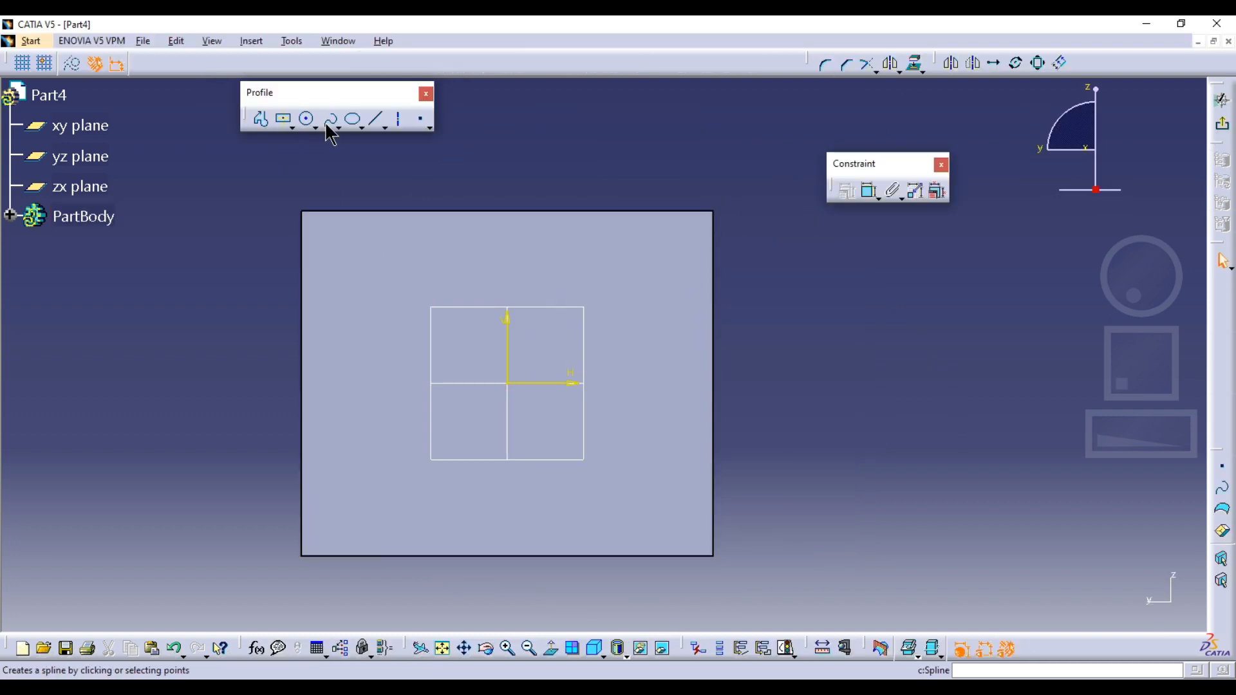
left_click(329, 123)
left_click(302, 334)
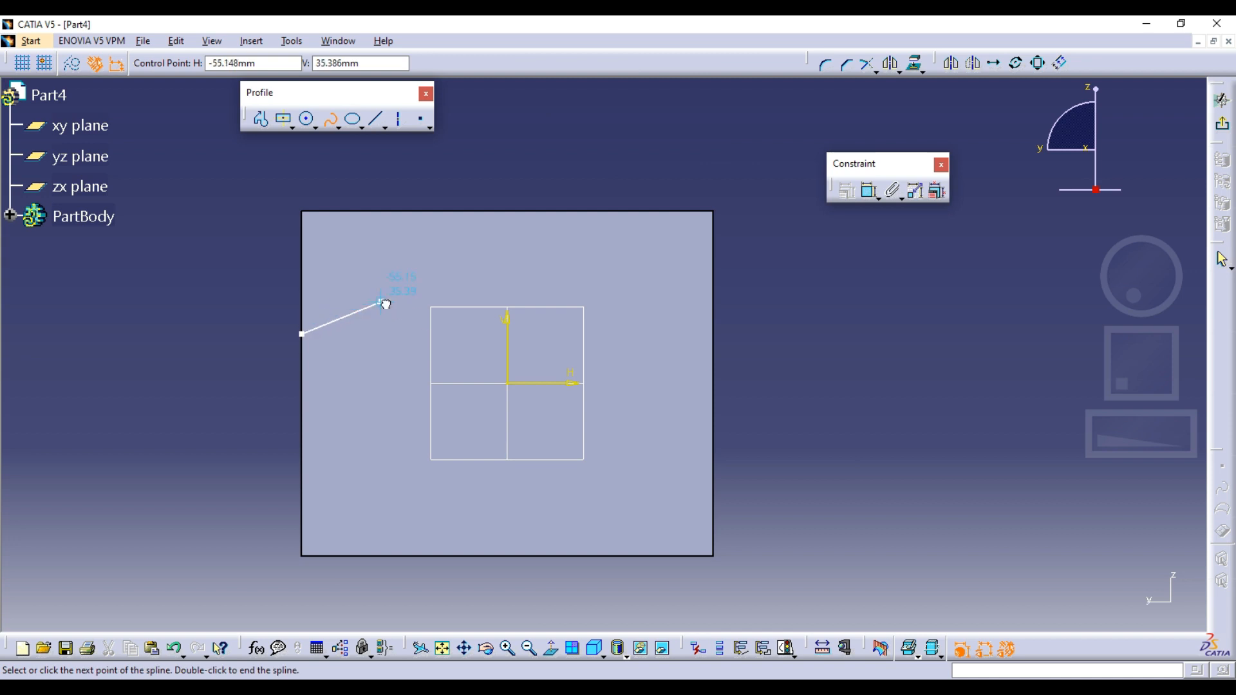
left_click(382, 301)
left_click(562, 416)
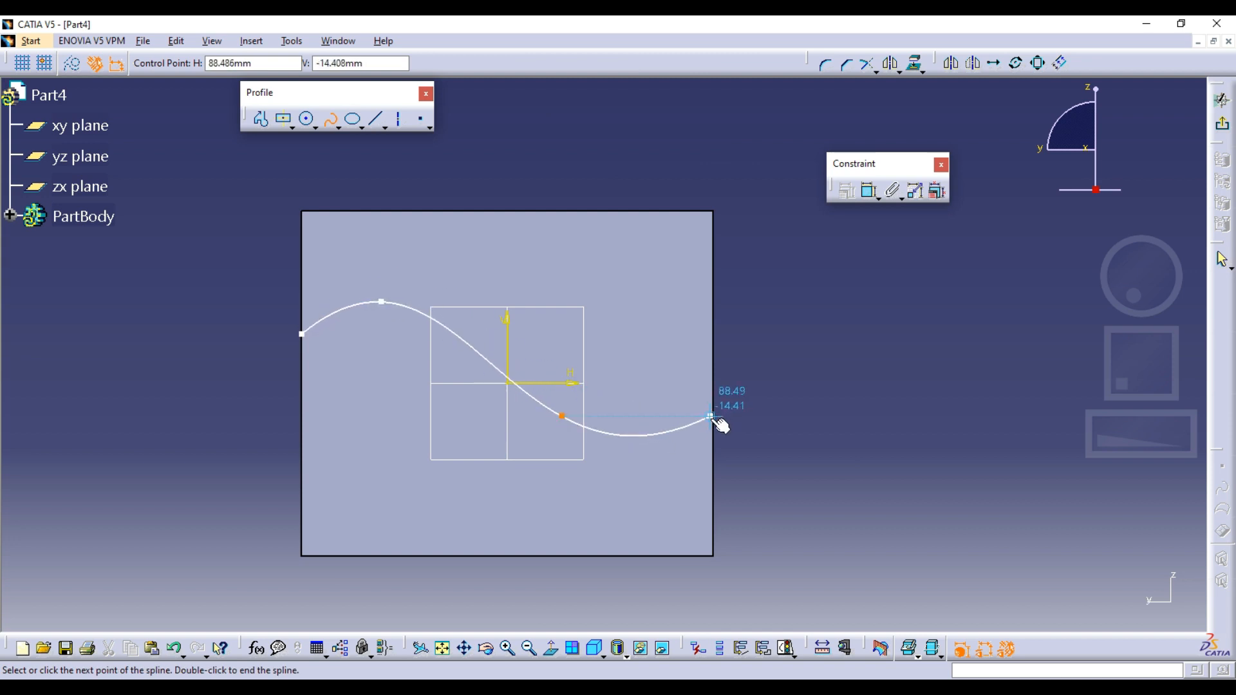
left_click(711, 422)
key("Escape")
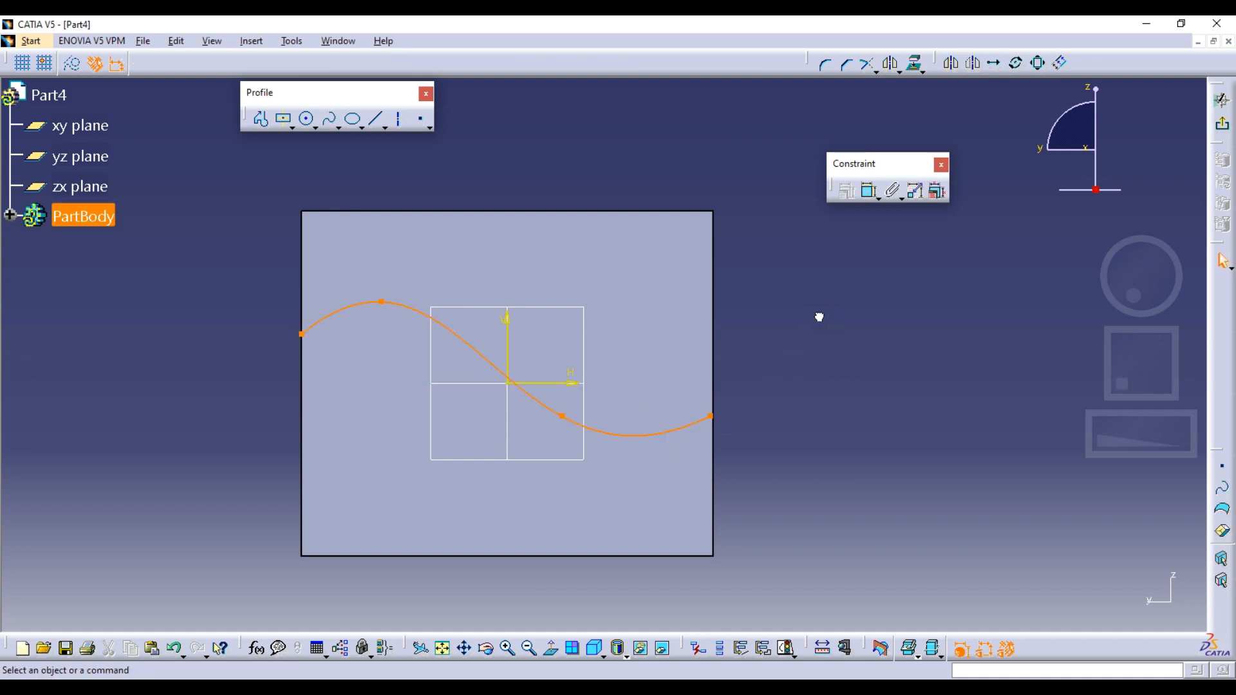
Constrain the spline's lower endpoint coincident with the adjacent side edge of the block's back face.
left_click(725, 435)
left_click(711, 412)
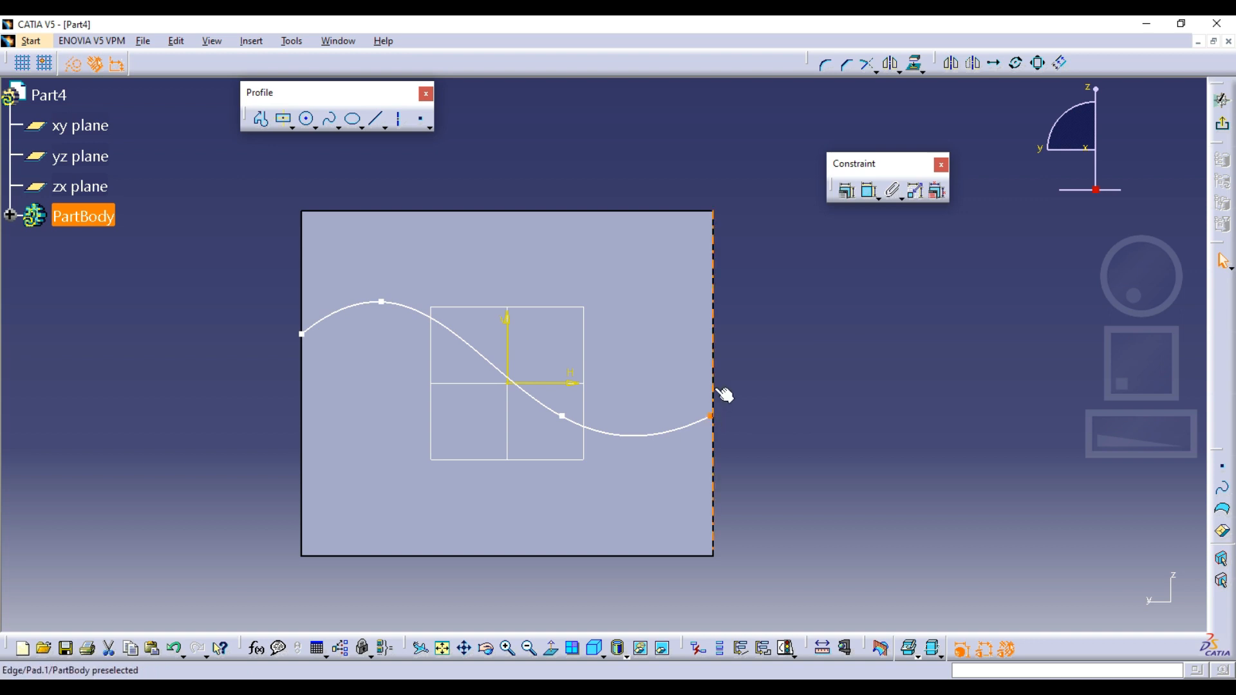
left_click(713, 395, "ctrl")
left_click(847, 190)
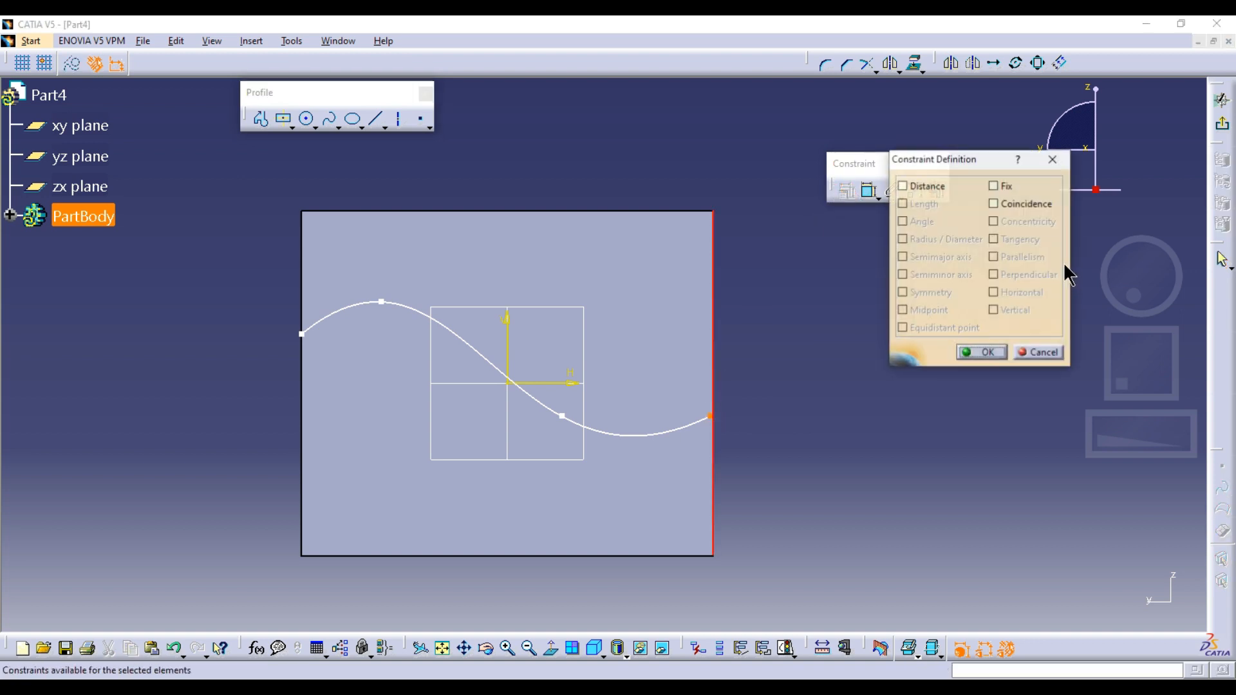
left_click(1011, 205)
left_click(972, 353)
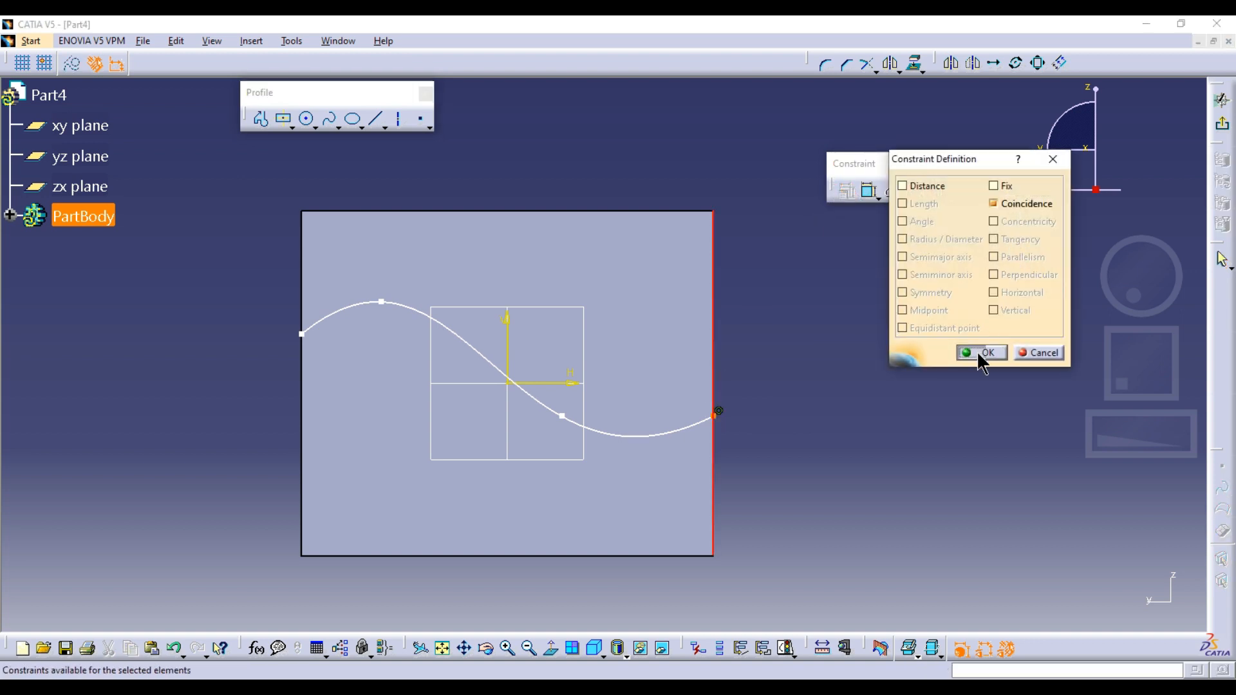
Constrain the spline's other endpoint coincident with the opposite side edge of the block and finish the sketch.
left_click(303, 334)
left_click(304, 370, "ctrl")
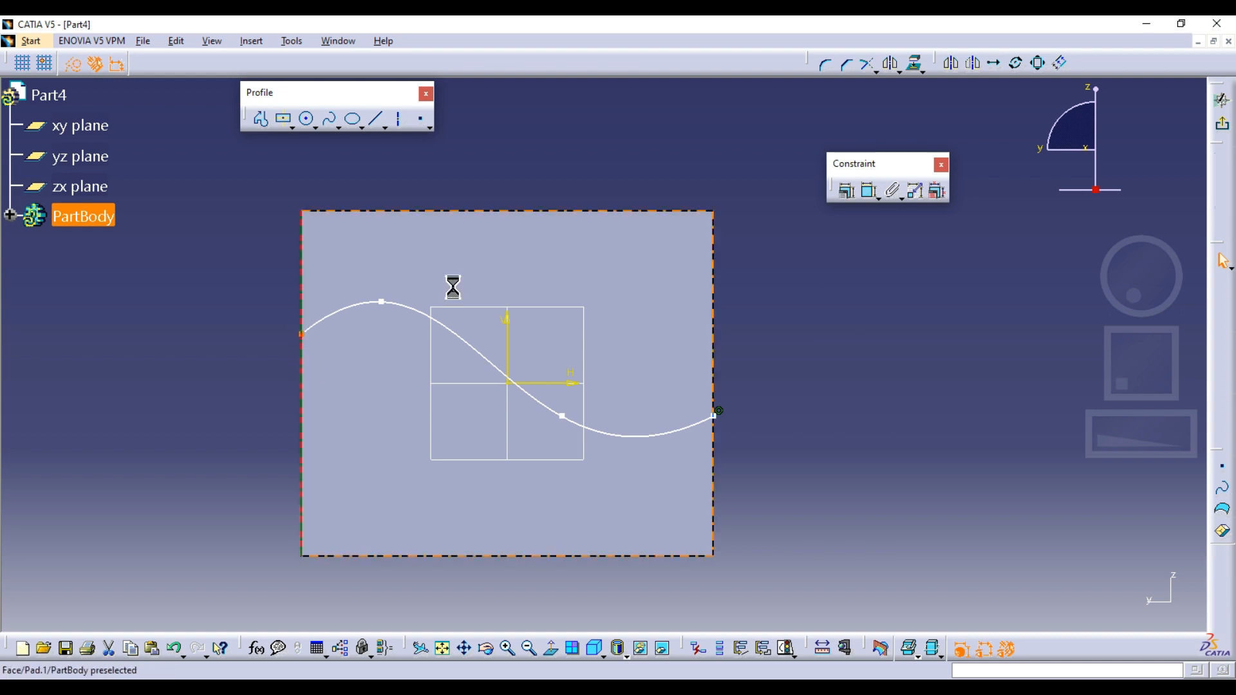
left_click(841, 191)
left_click(1017, 204)
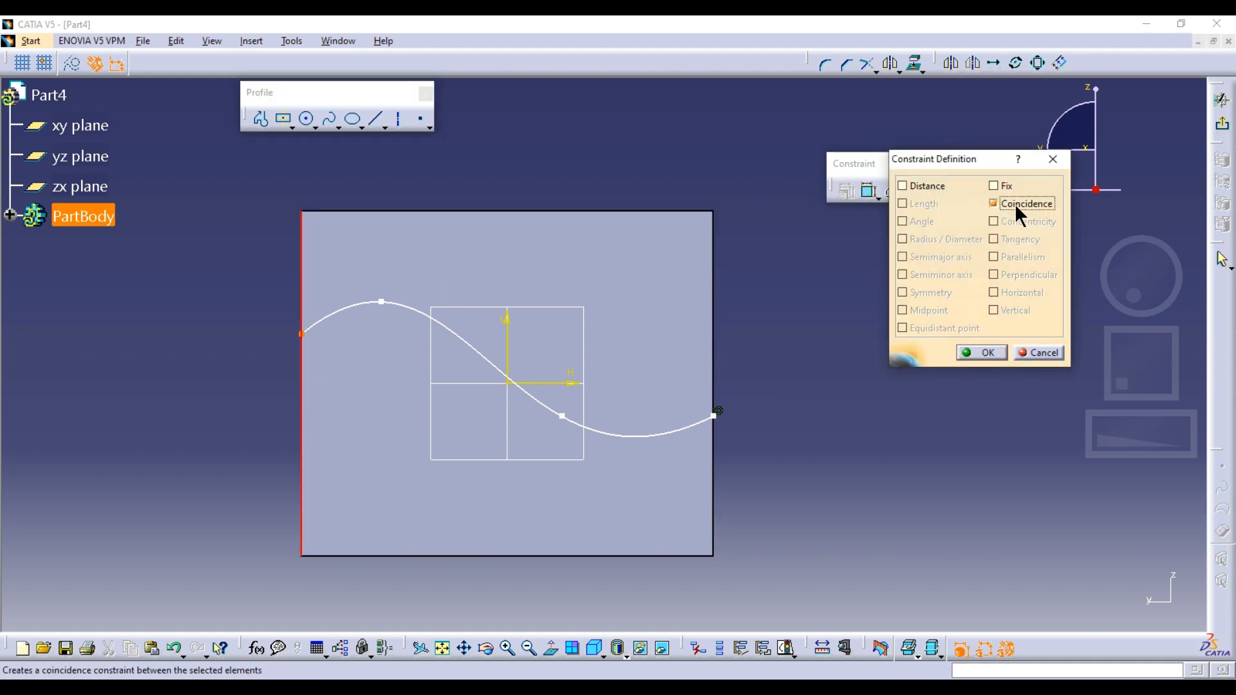
left_click(975, 352)
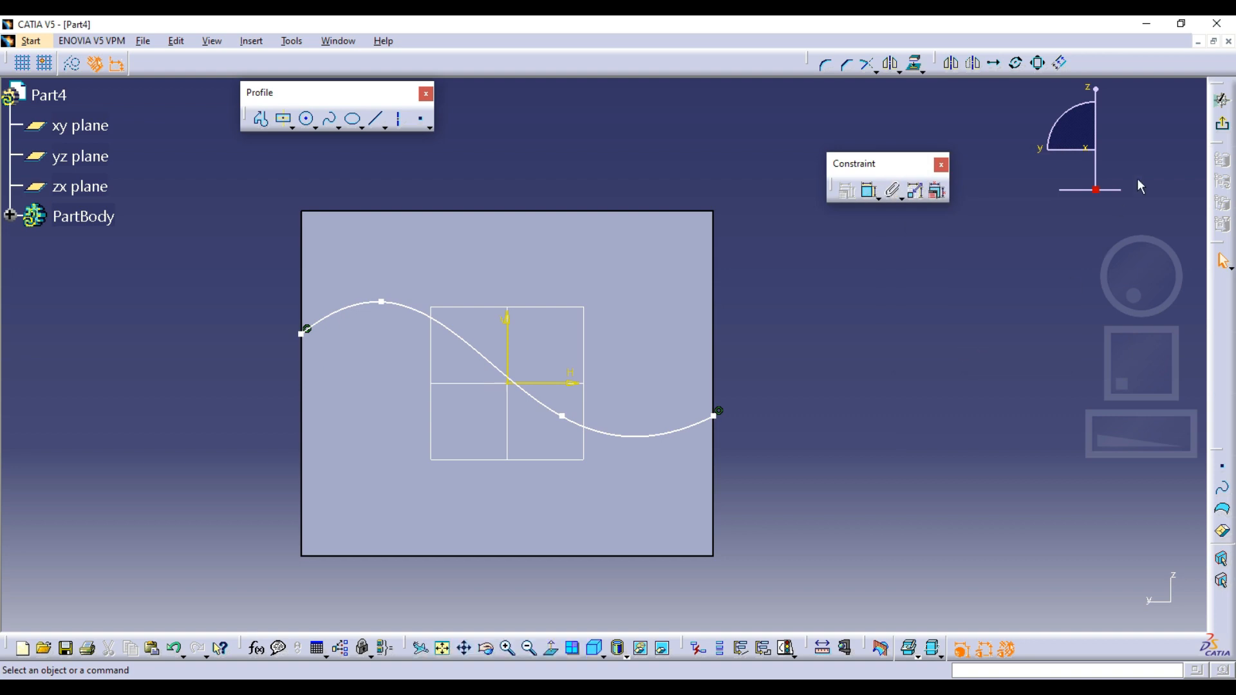
left_click(1222, 124)
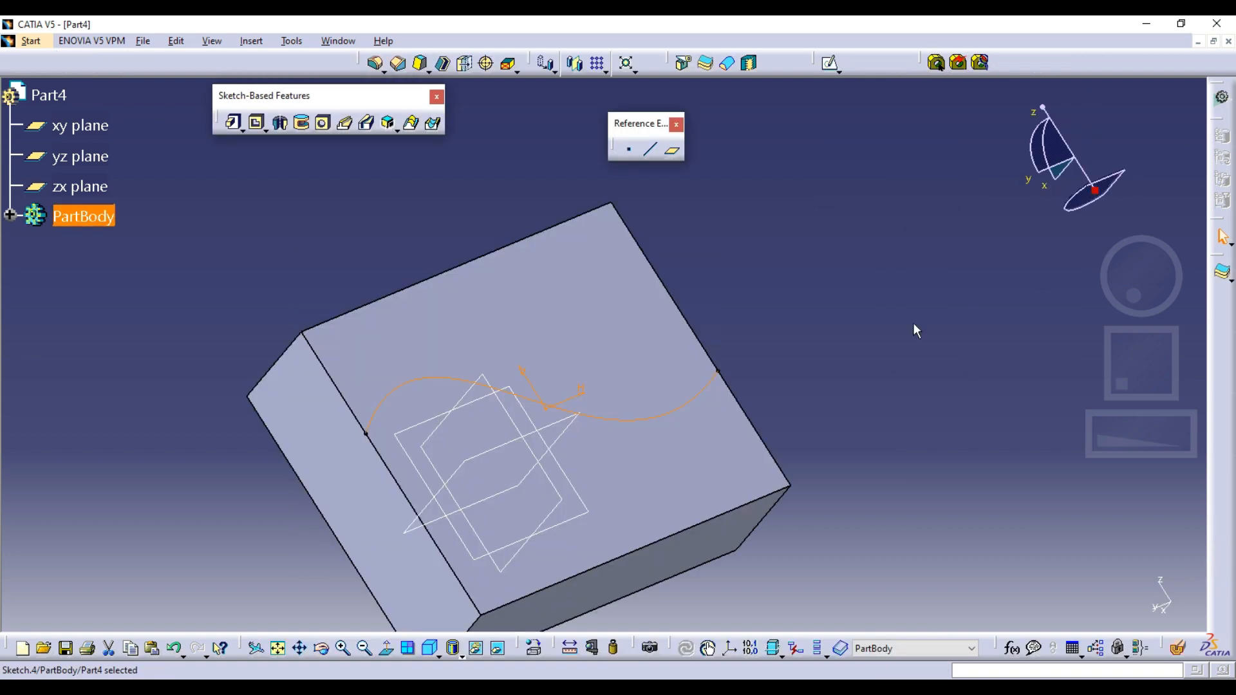
Create a reference plane normal to the spline curve, passing through its upper endpoint on the block's side edge.
mouse_move(684, 434)
middle_mouse_down()
mouse_move(588, 367)
mouse_move(562, 331)
mouse_move(607, 317)
middle_mouse_up()
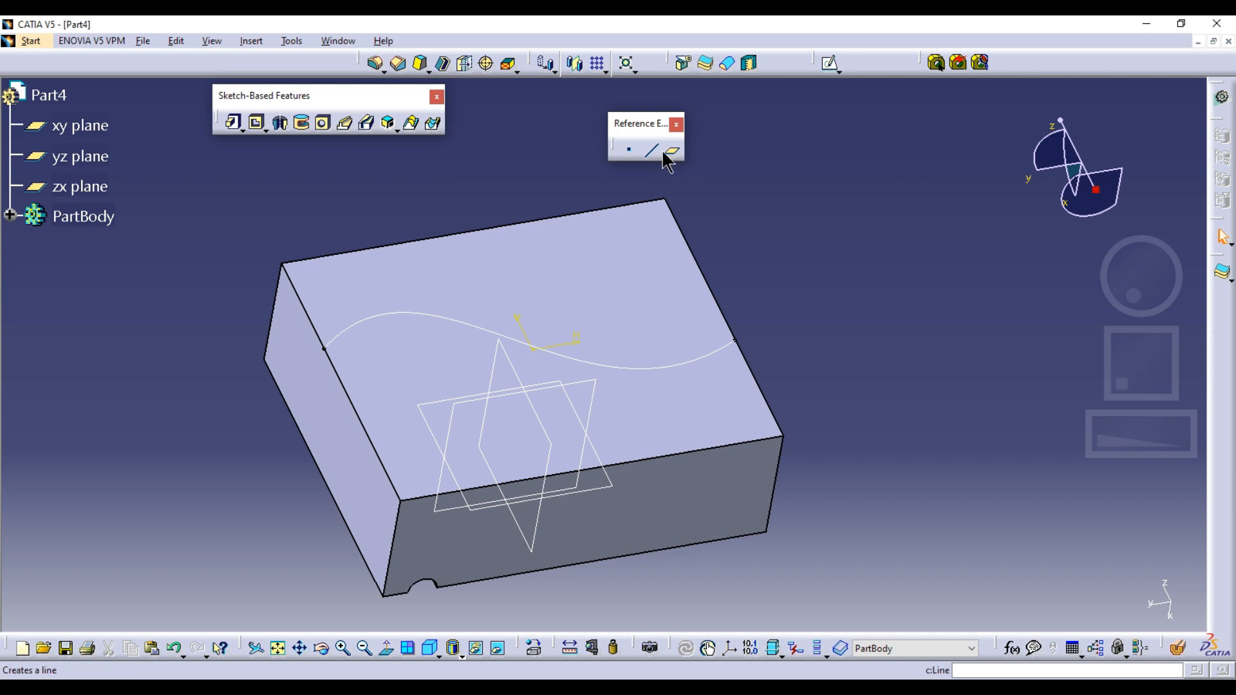
left_click(671, 152)
left_click(327, 348)
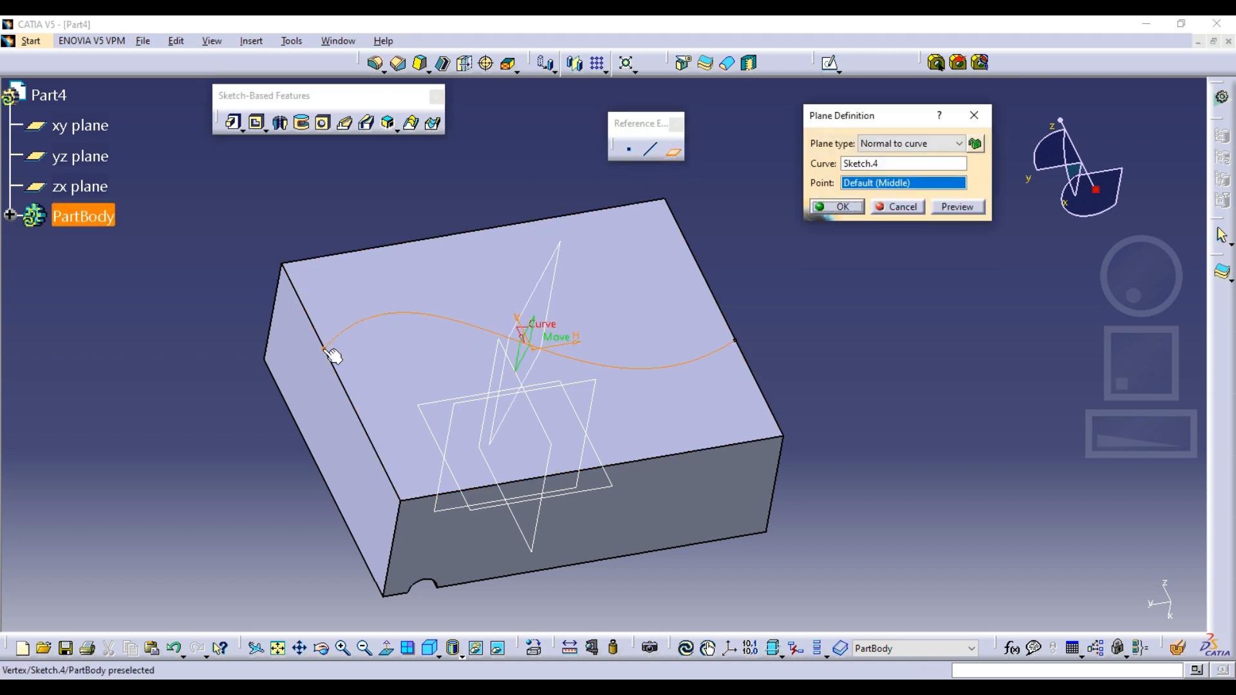
left_click(327, 350)
left_click(837, 206)
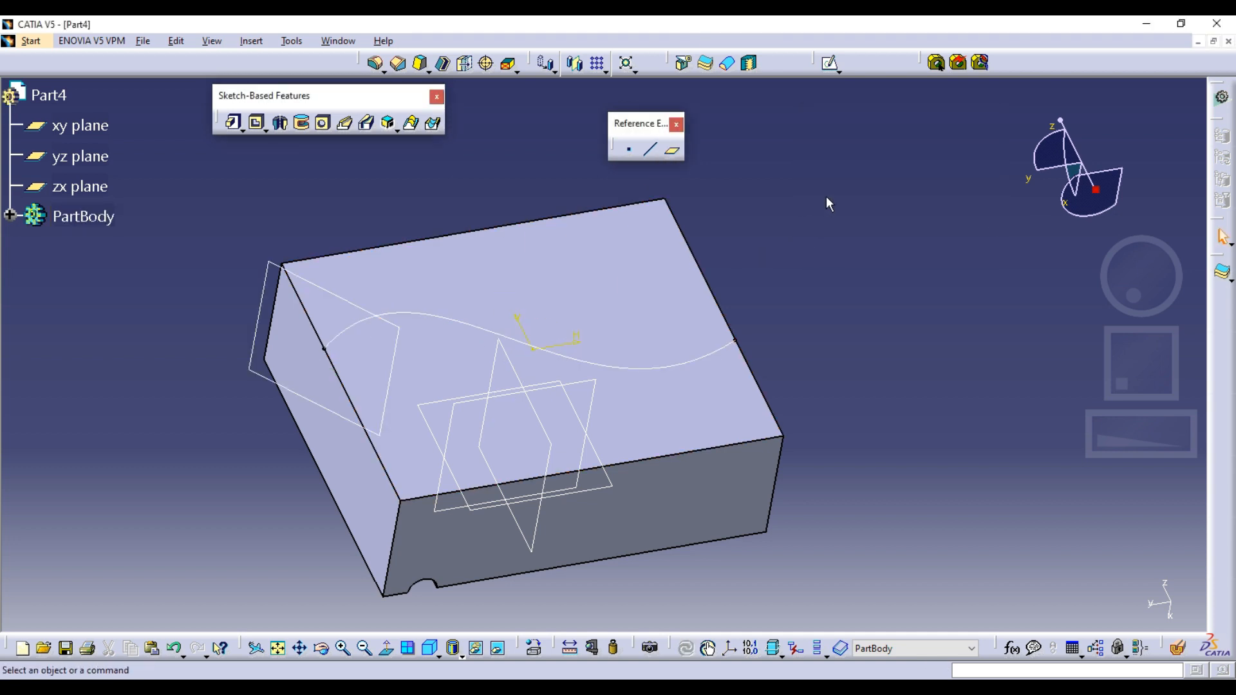
Start a sketch on the plane normal to the spline and draw a circle clear of the block.
left_click(830, 63)
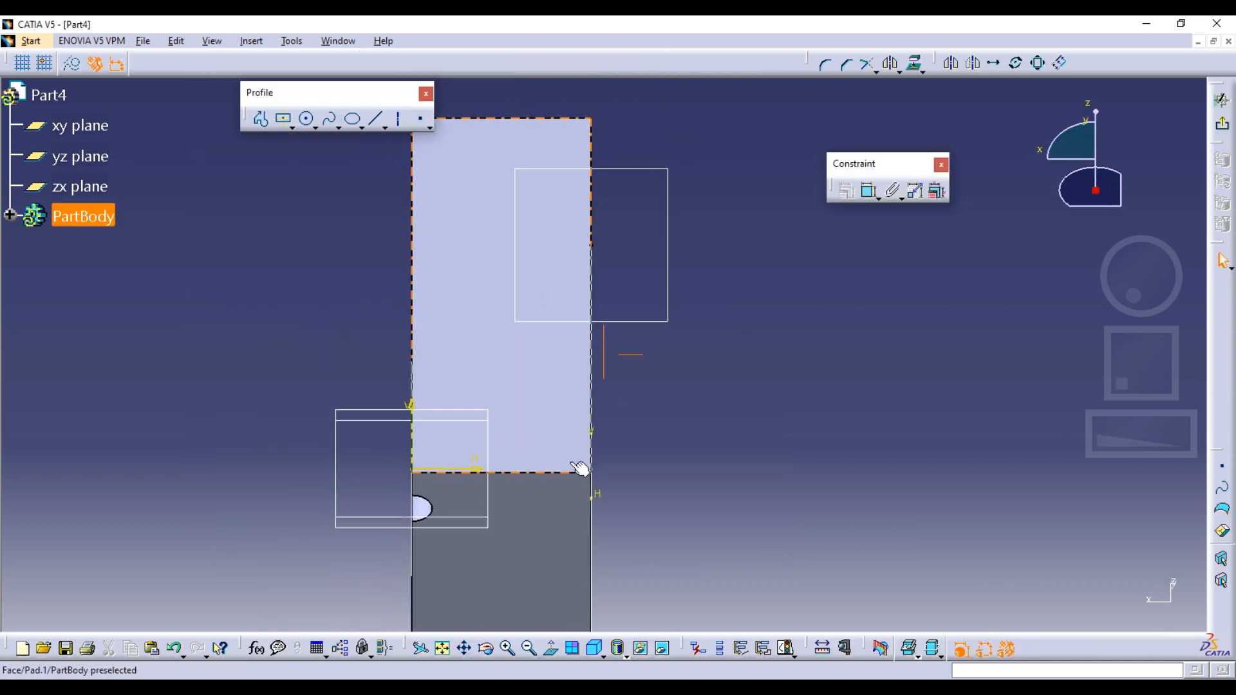
middle_click_drag(613, 302, 573, 324)
left_click(305, 120)
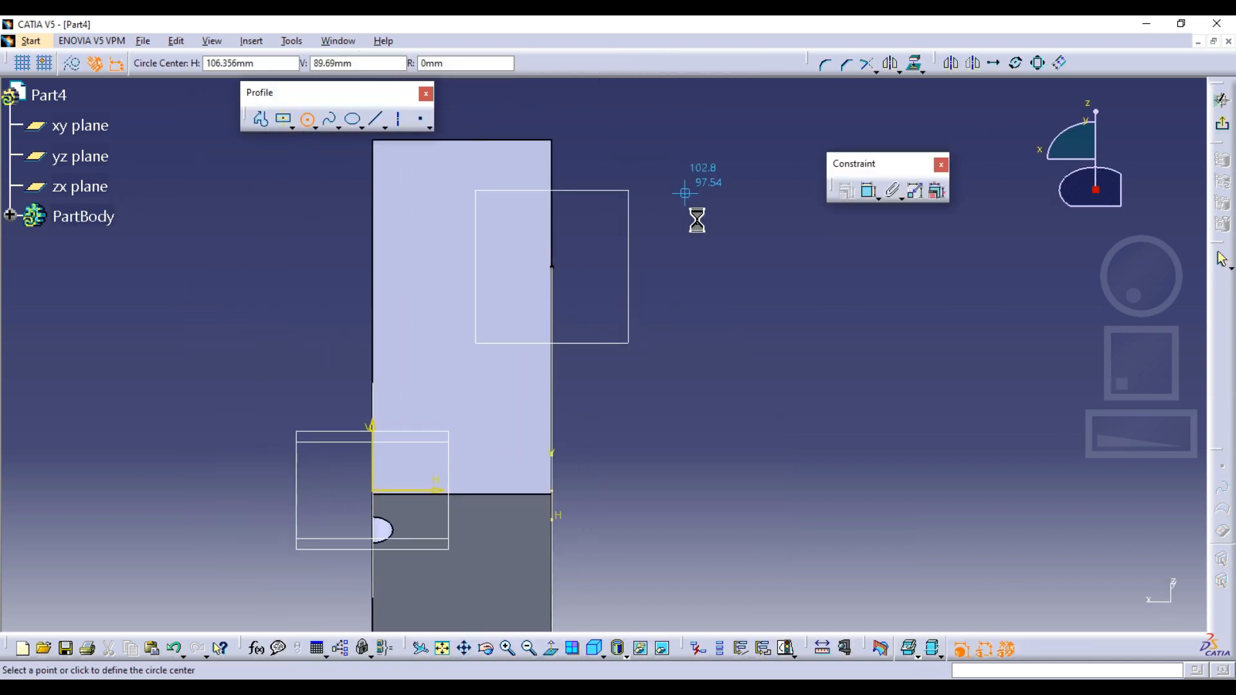
left_click(700, 230)
left_click(708, 250)
Constrain the circle's centre coincident with the spline's endpoint, shrink the circle, and finish the sketch.
left_click(706, 233)
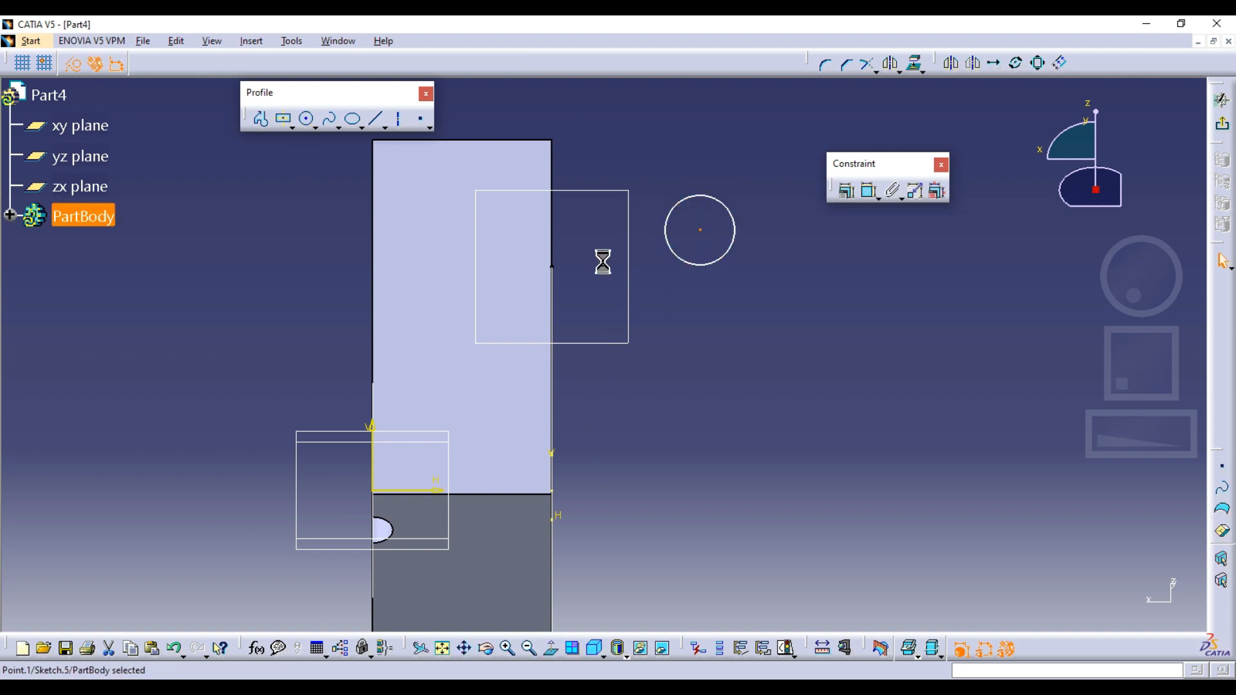
left_click(847, 190)
left_click(1021, 212)
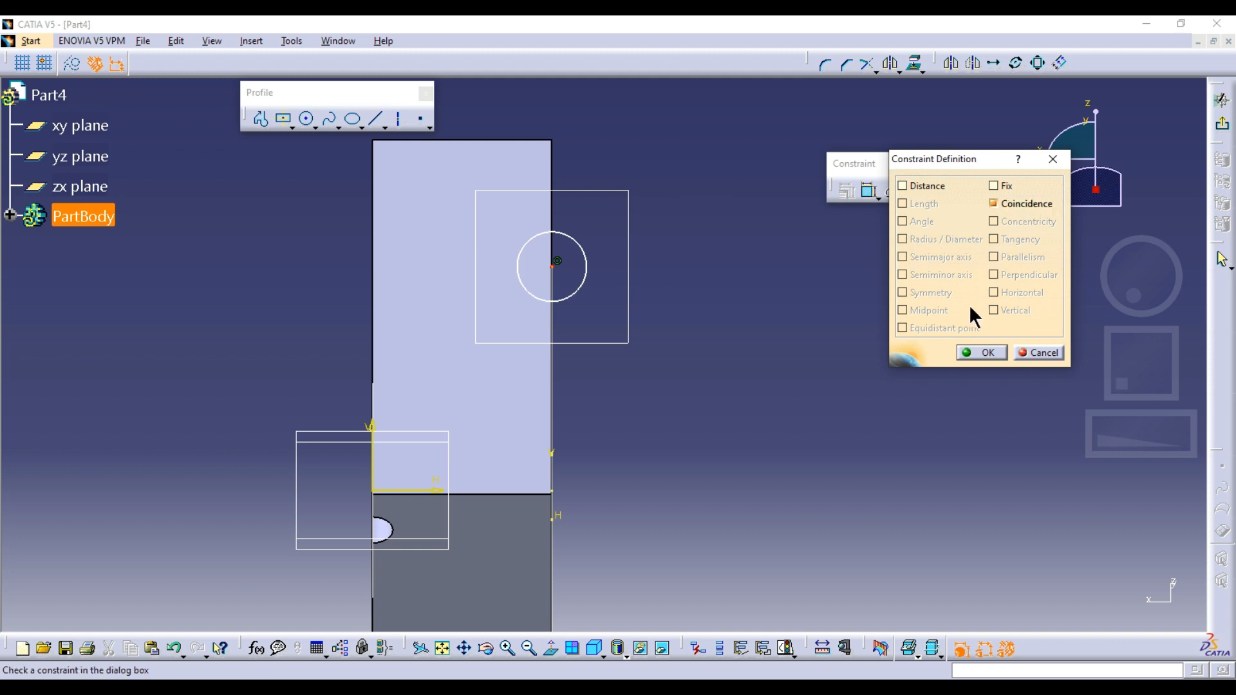
left_click(973, 352)
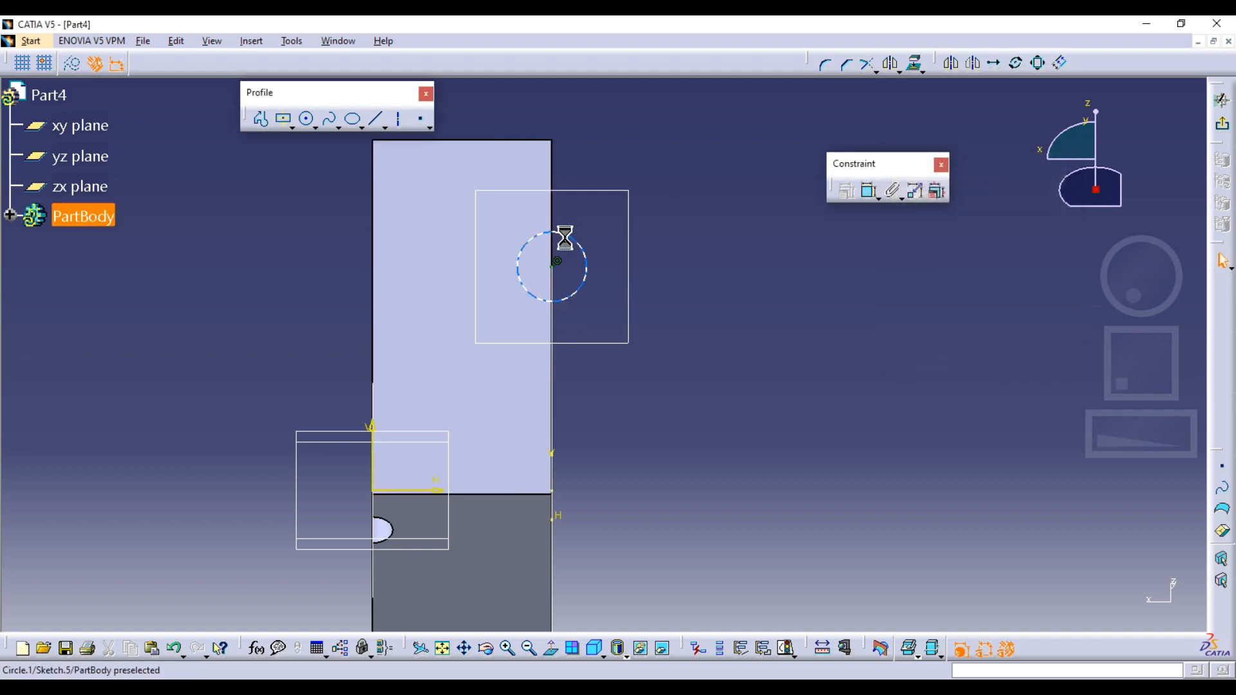
left_click_drag(562, 232, 560, 244)
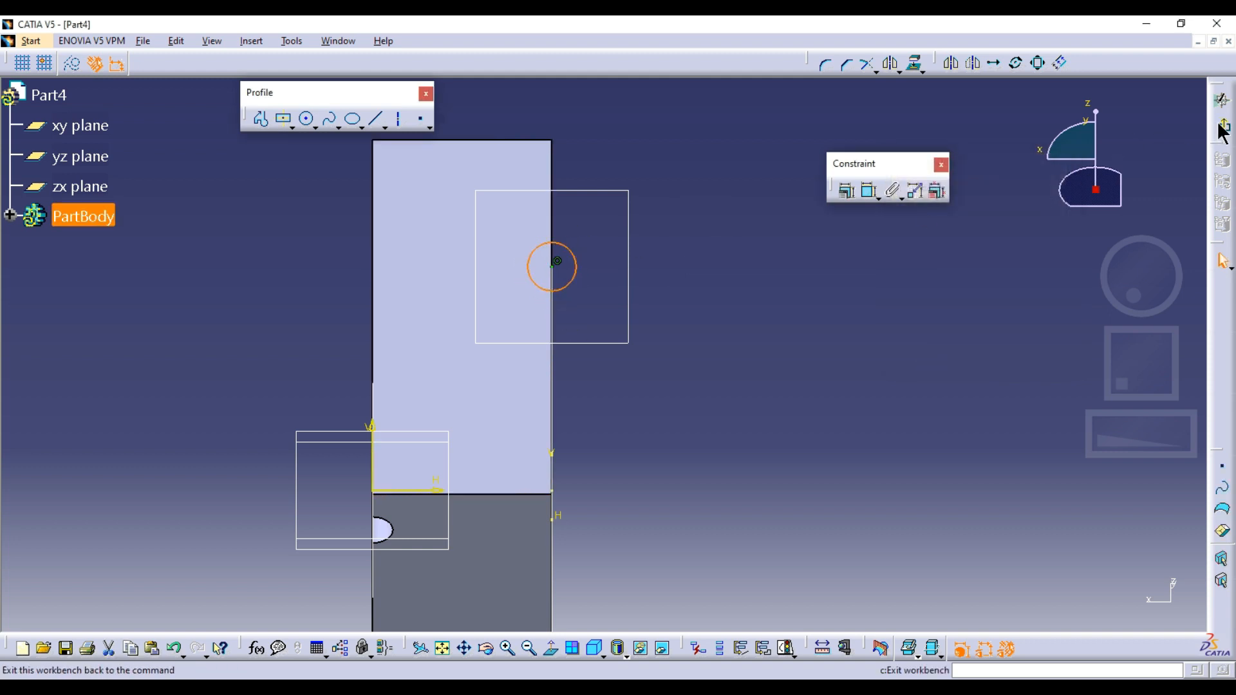
left_click(1222, 99)
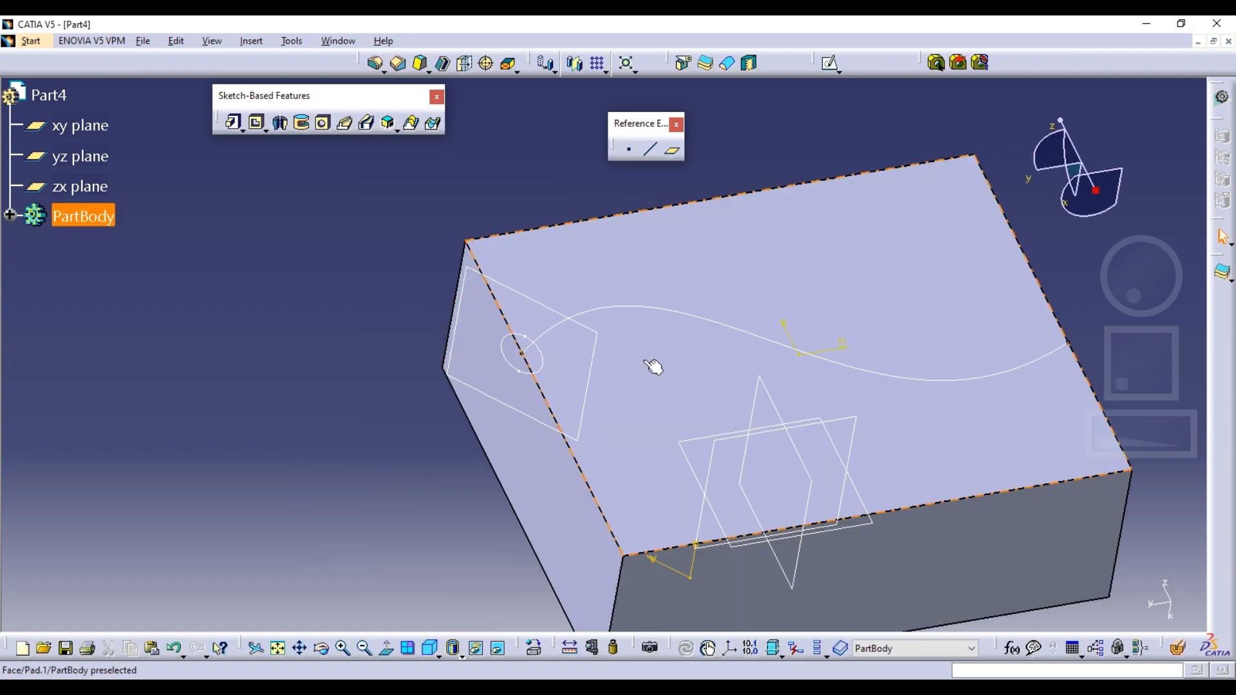
Cut a Slot in the back face with the circle as profile and the spline as center curve, using Keep angle profile control.
mouse_move(651, 362)
middle_mouse_down()
mouse_move(593, 437)
mouse_move(582, 408)
mouse_move(436, 405)
mouse_move(709, 311)
mouse_move(708, 367)
mouse_move(524, 248)
mouse_move(531, 233)
mouse_move(531, 249)
middle_mouse_up()
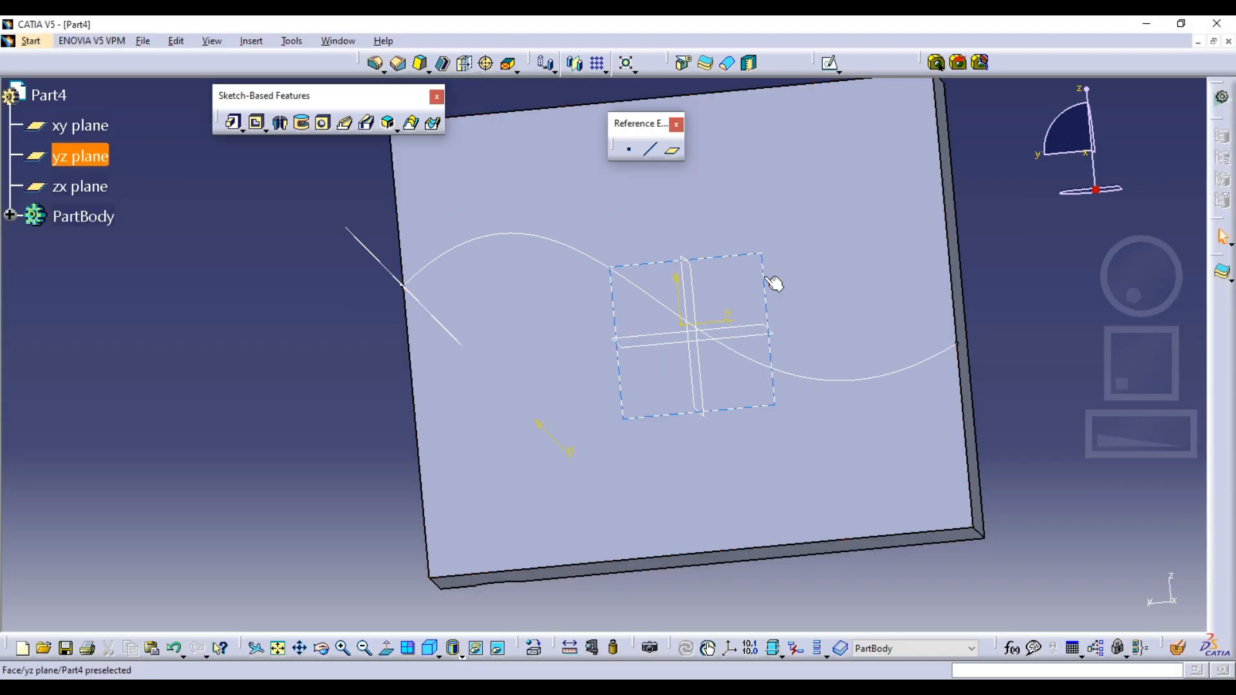
mouse_move(644, 523)
middle_mouse_down()
mouse_move(689, 399)
mouse_move(441, 257)
middle_mouse_up()
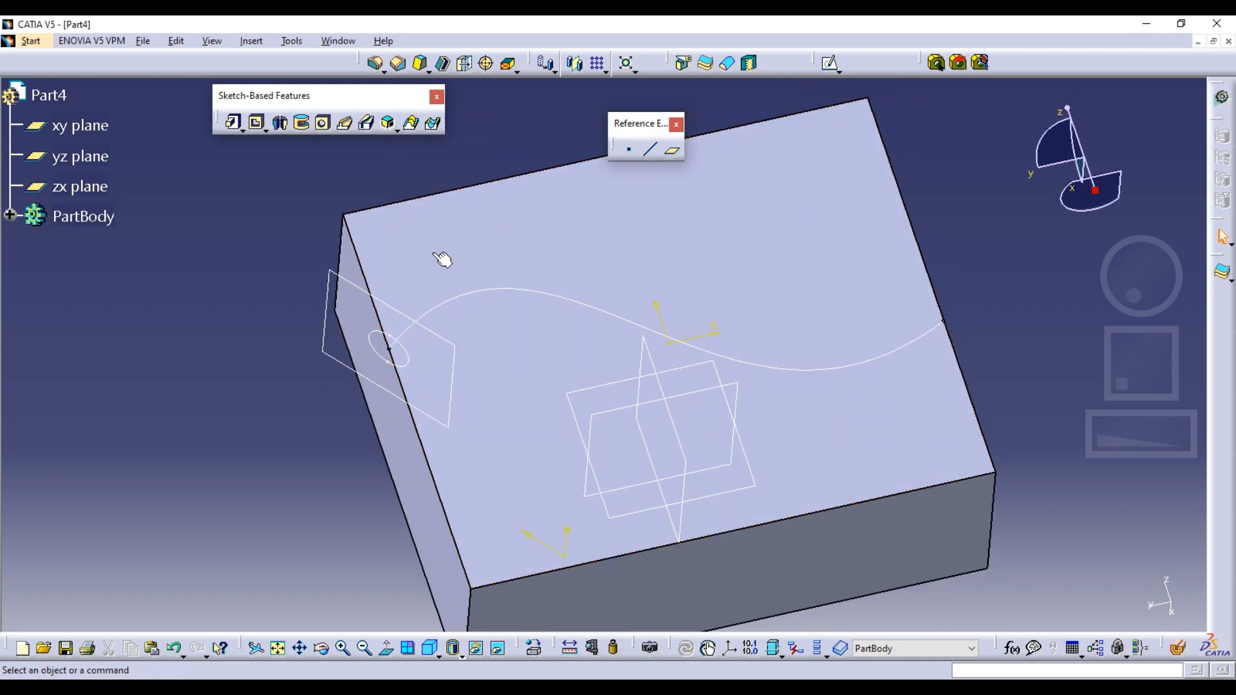
left_click(367, 122)
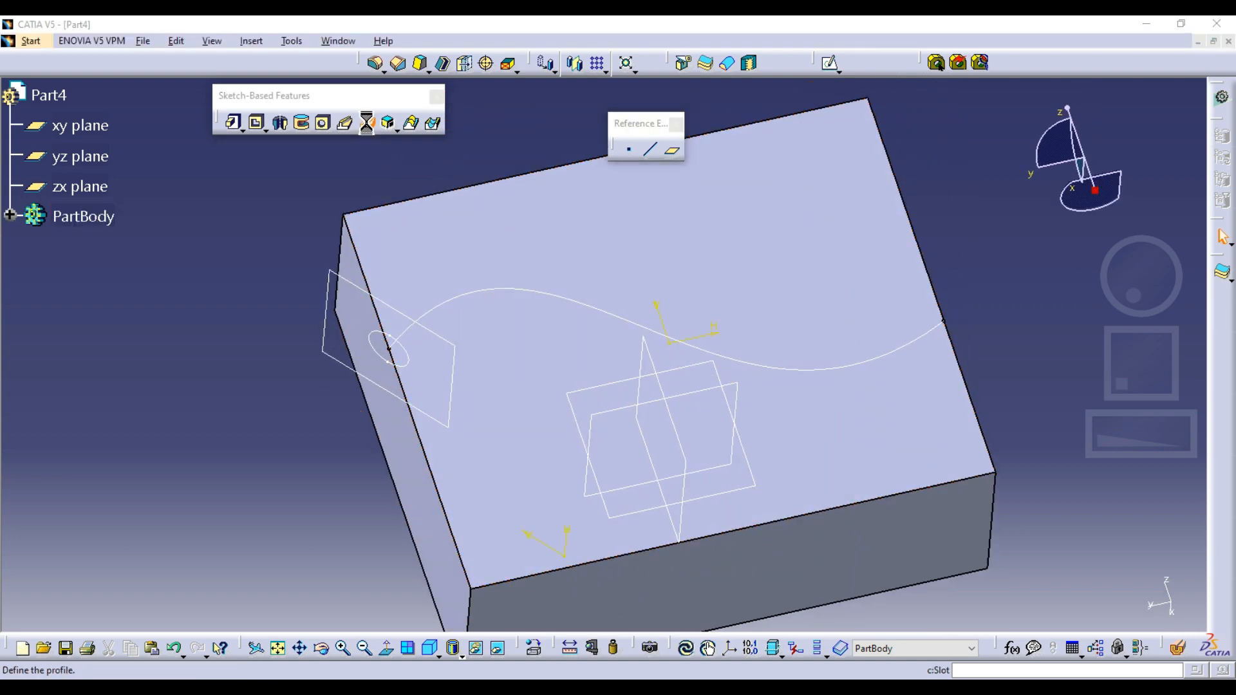
left_click(393, 341)
left_click(453, 309)
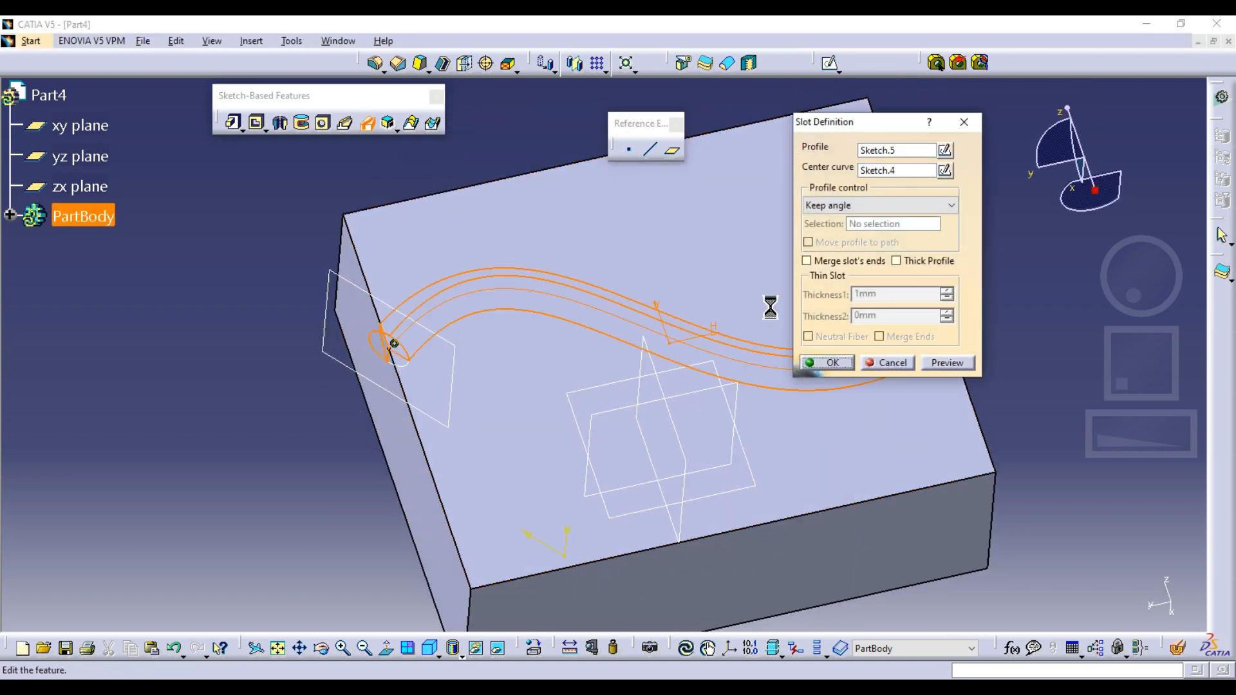
left_click(948, 362)
left_click(827, 362)
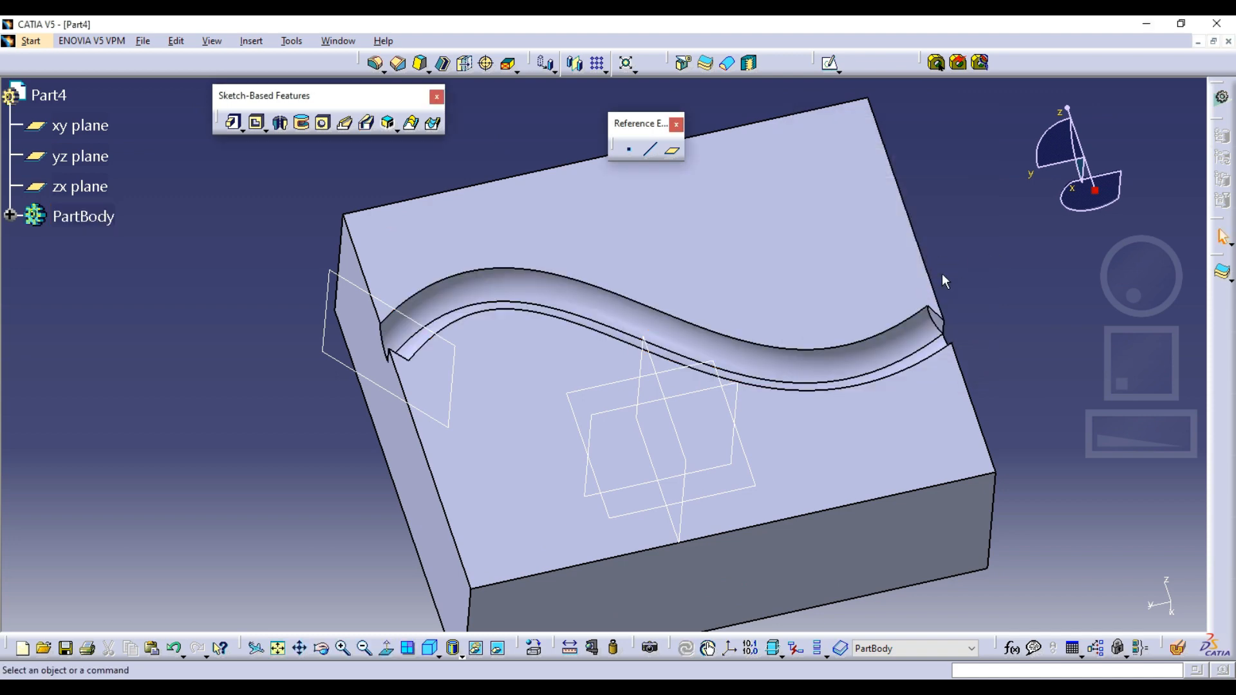
Edit the wavy back-face slot and enable Merge slot's ends so the groove extends fully to the block's side faces.
middle_click_drag(941, 273, 512, 365)
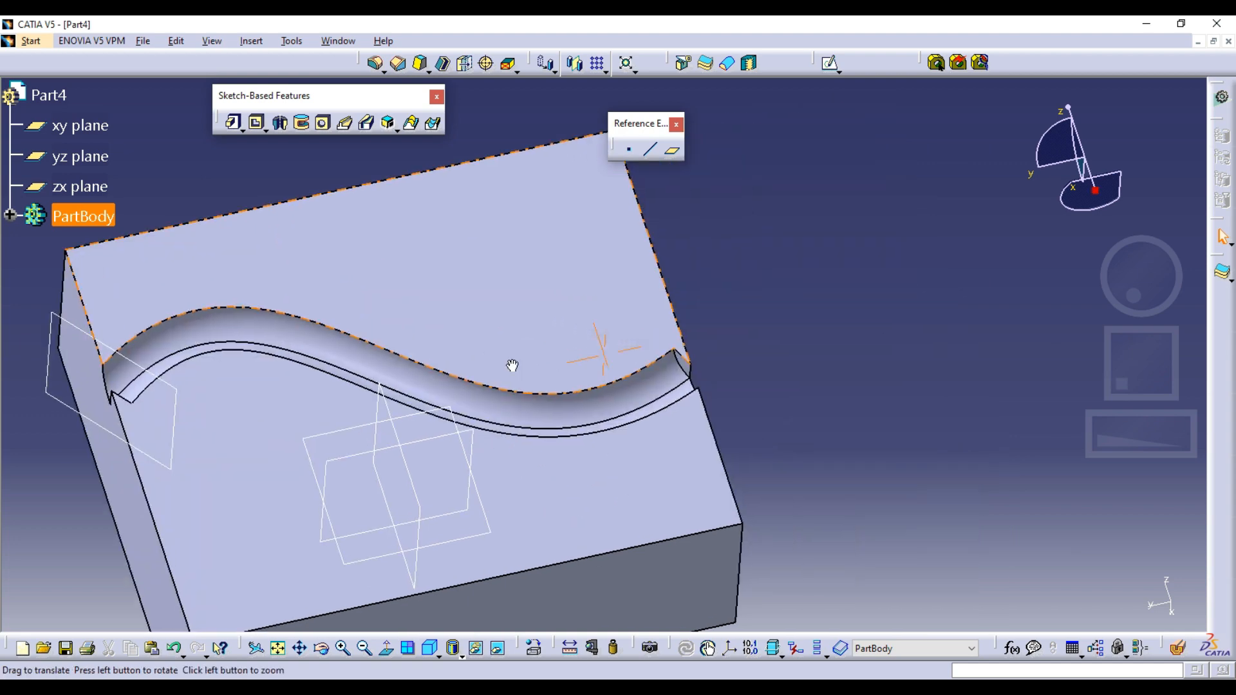
middle_click_drag(219, 375, 501, 307)
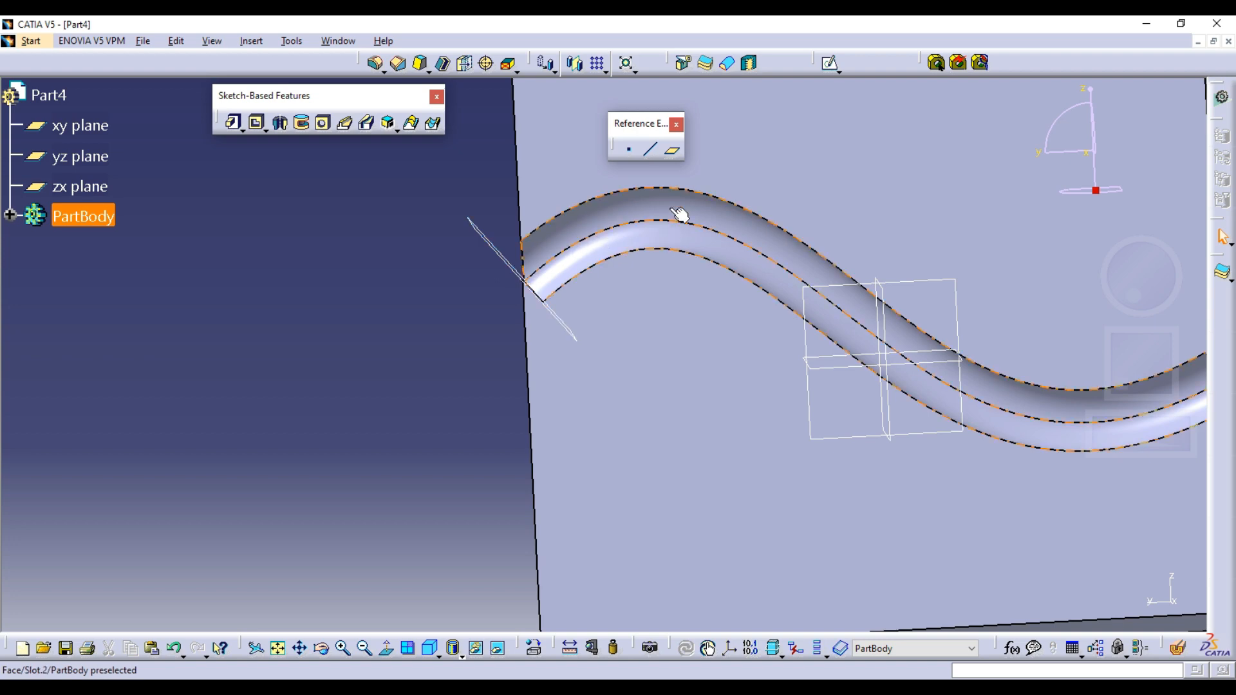
middle_click_drag(414, 348, 493, 444)
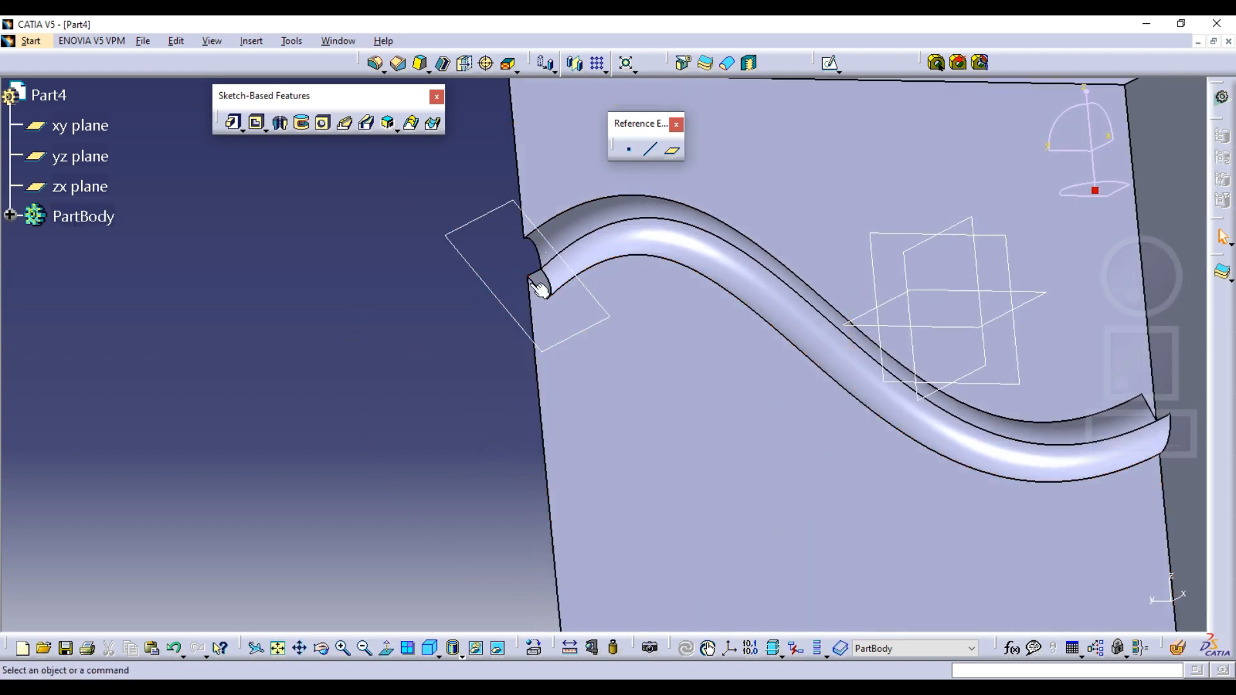
double_click(609, 242)
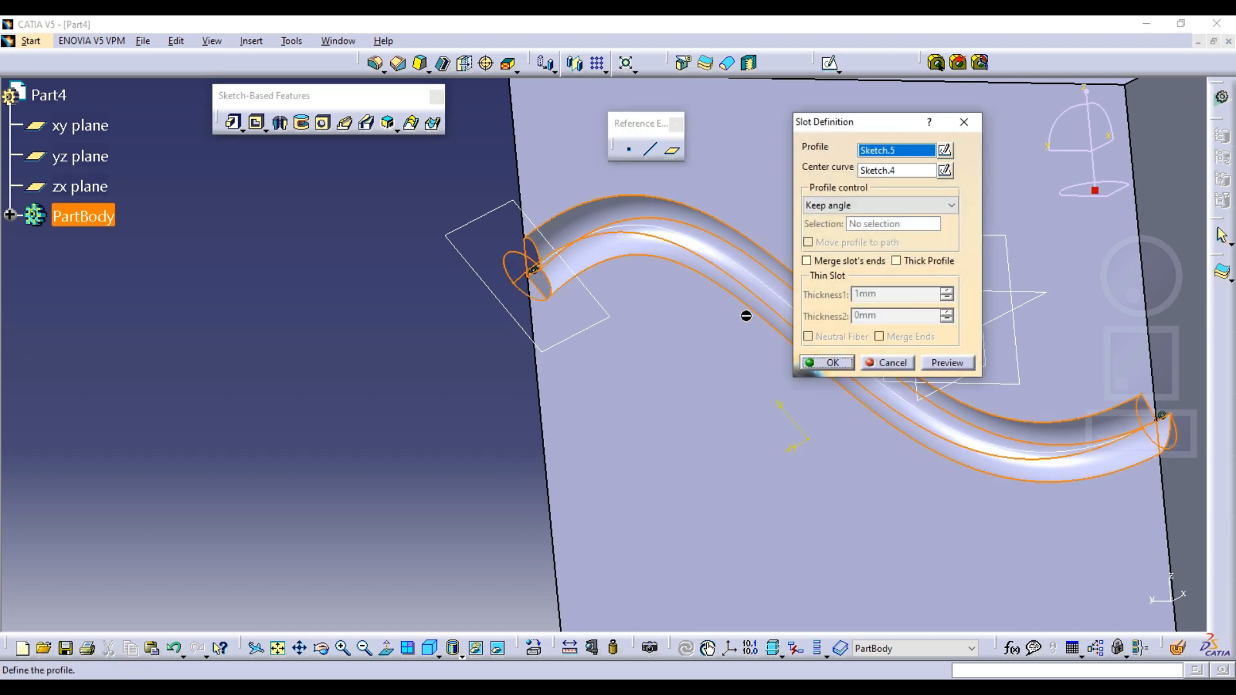
middle_click_drag(566, 408, 846, 298)
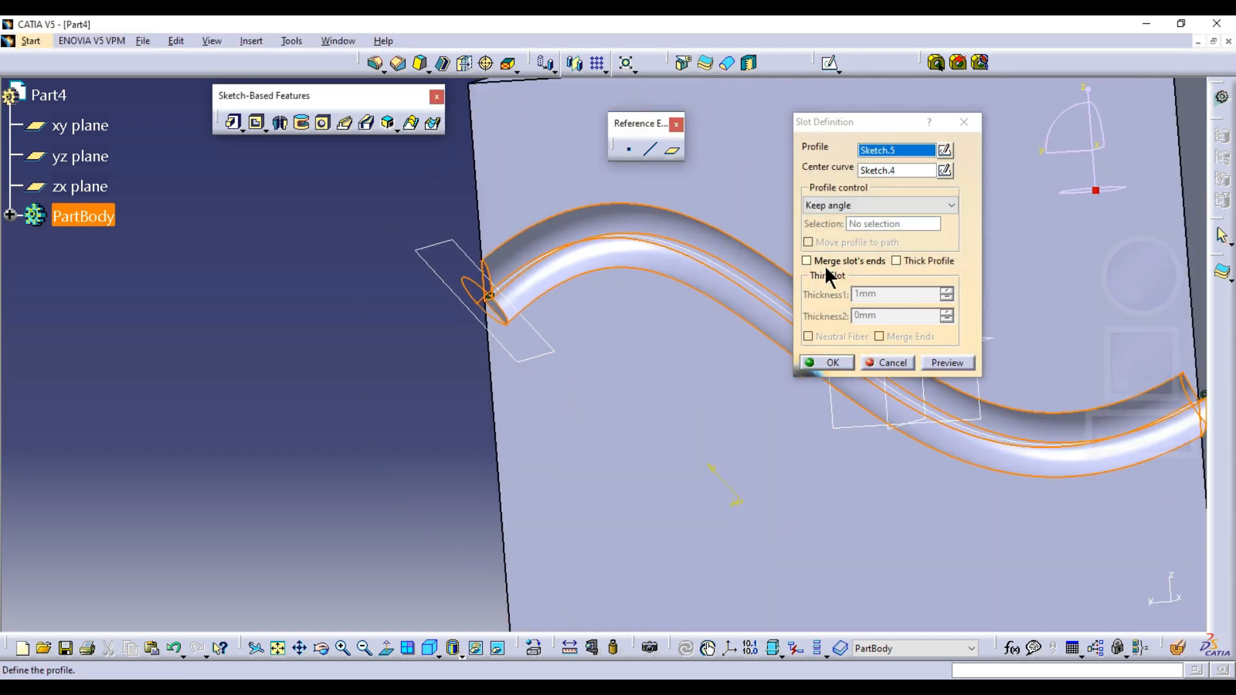
middle_click_drag(561, 352, 468, 302)
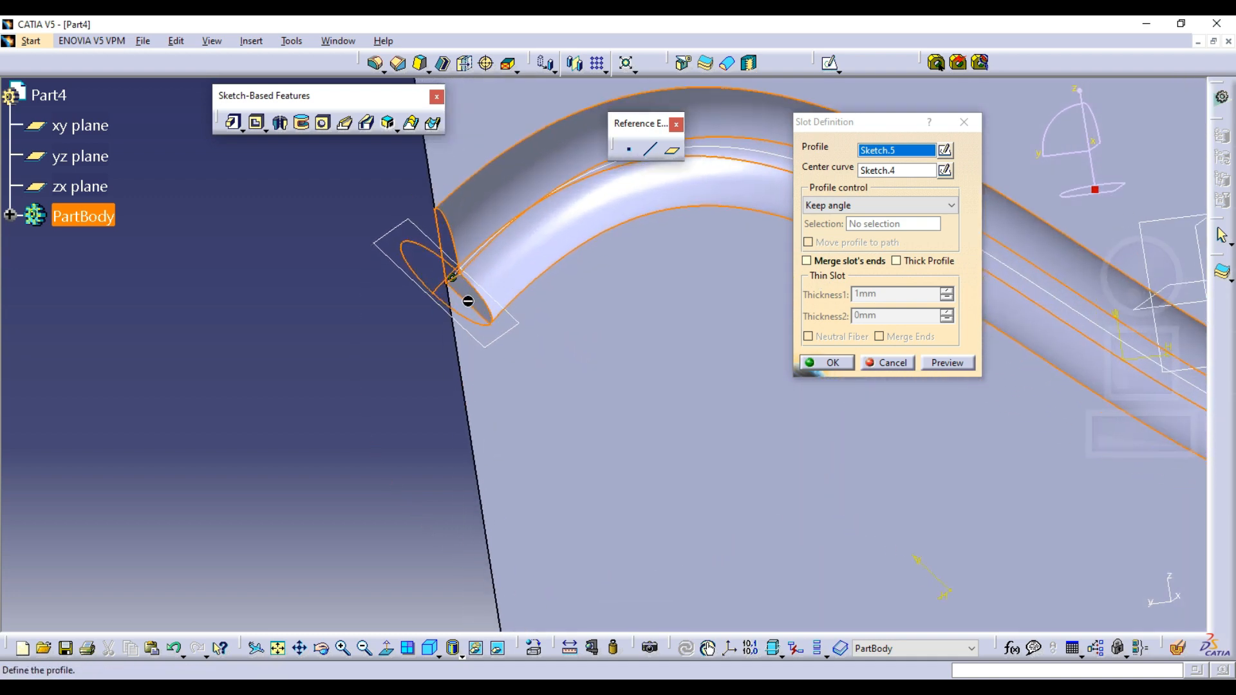
left_click(808, 261)
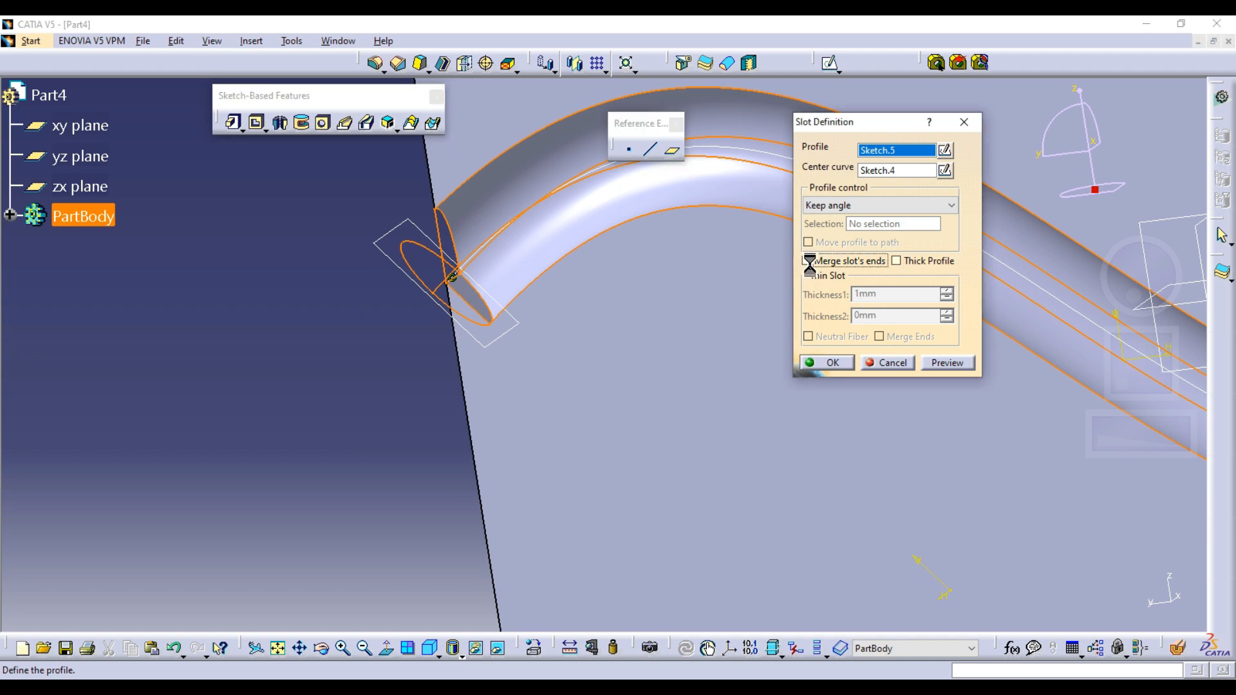
left_click(936, 362)
middle_click_drag(511, 386, 531, 337)
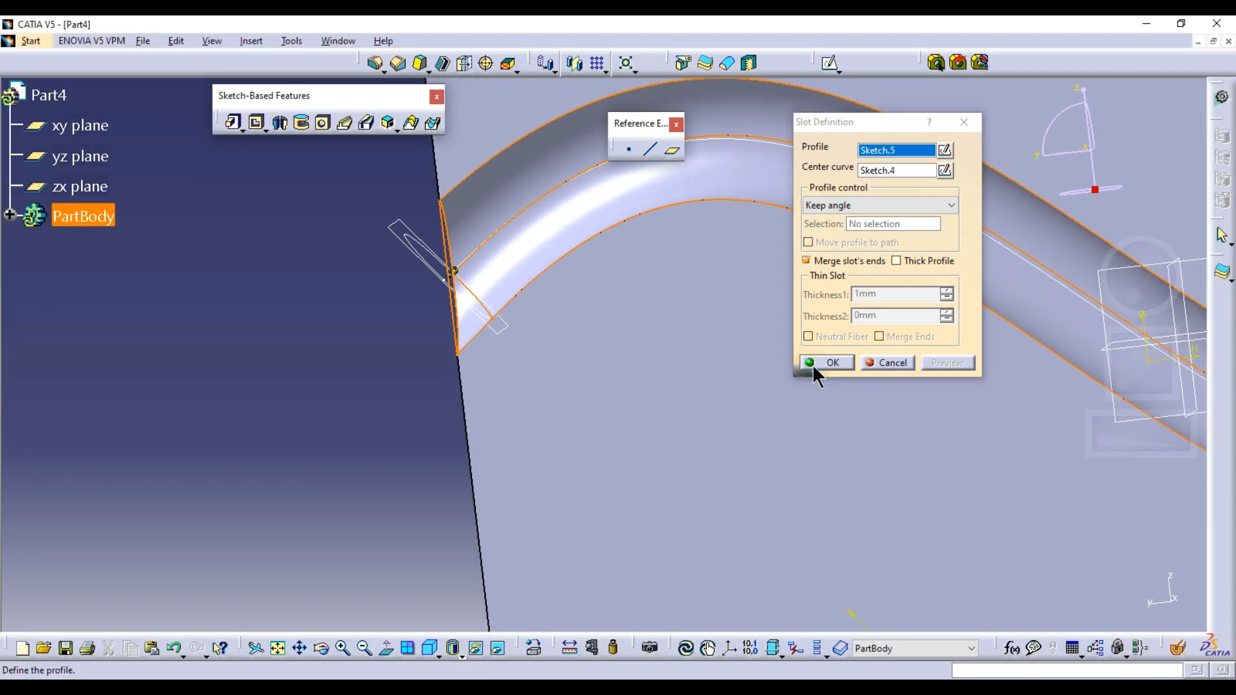
left_click(873, 367)
middle_click_drag(866, 367, 557, 483)
mouse_move(797, 427)
middle_mouse_down()
mouse_move(745, 373)
mouse_move(770, 373)
mouse_move(814, 415)
middle_mouse_up()
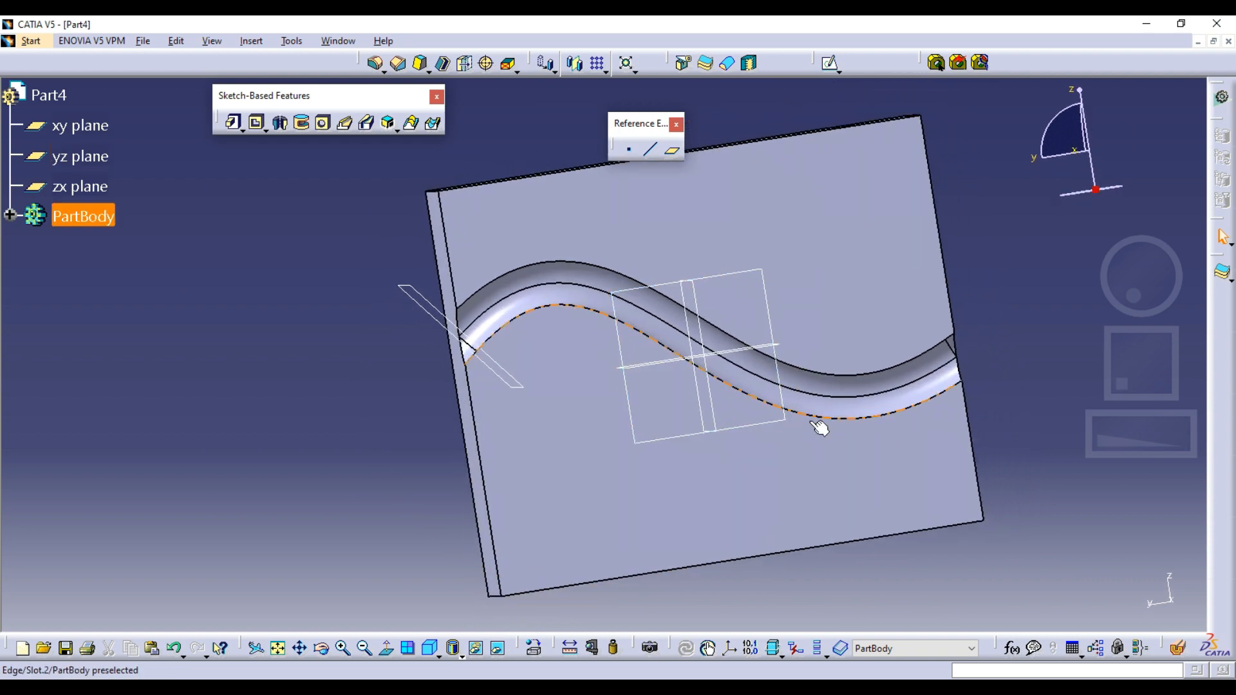
left_click(351, 131)
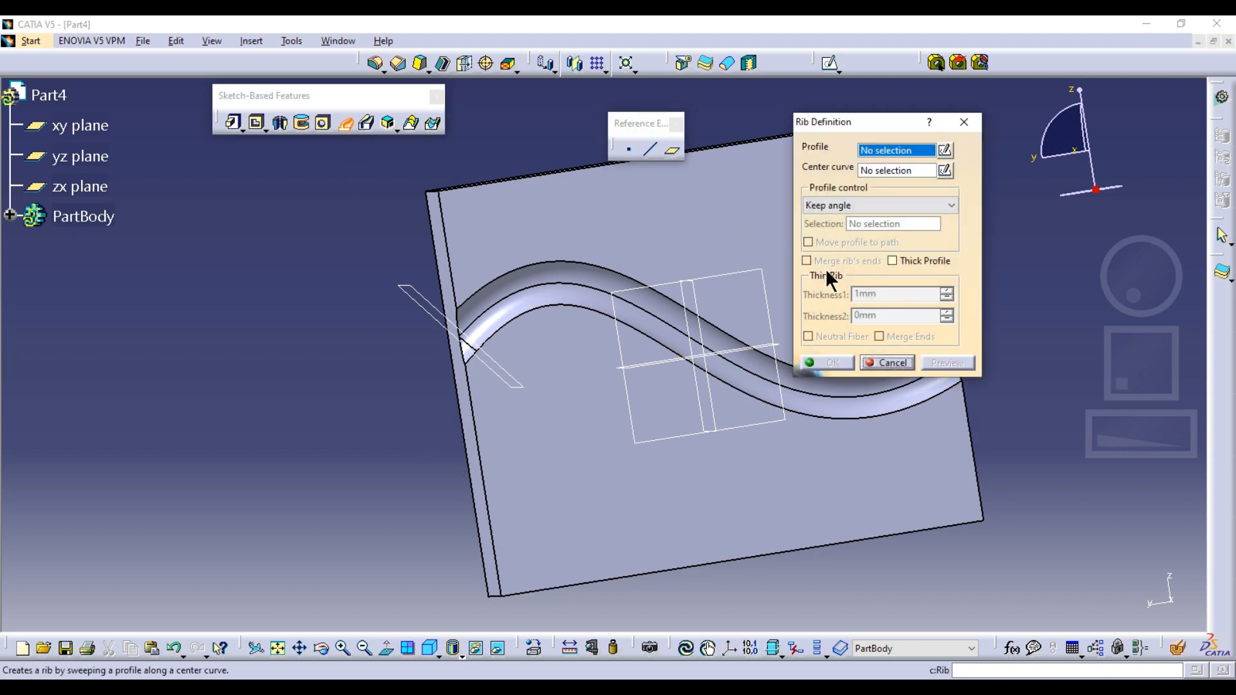
left_click(881, 364)
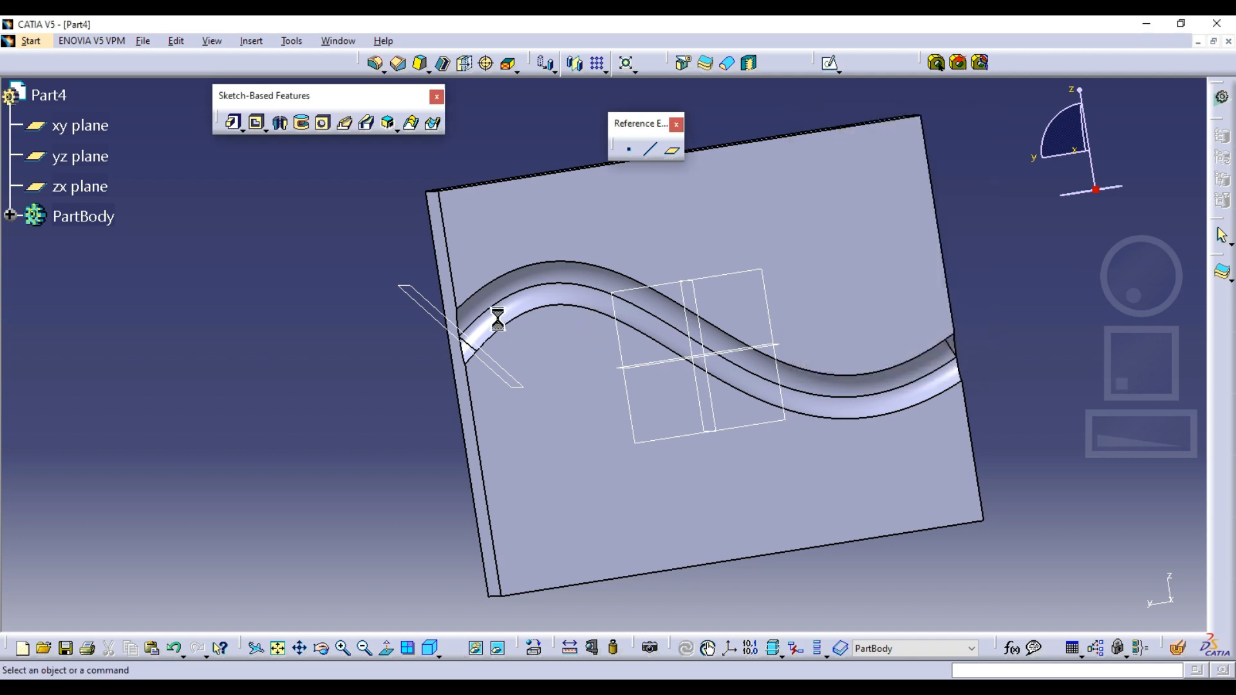
Create a new, empty Part document for the next demonstration.
key("ctrl+n")
type("pAnalysis")
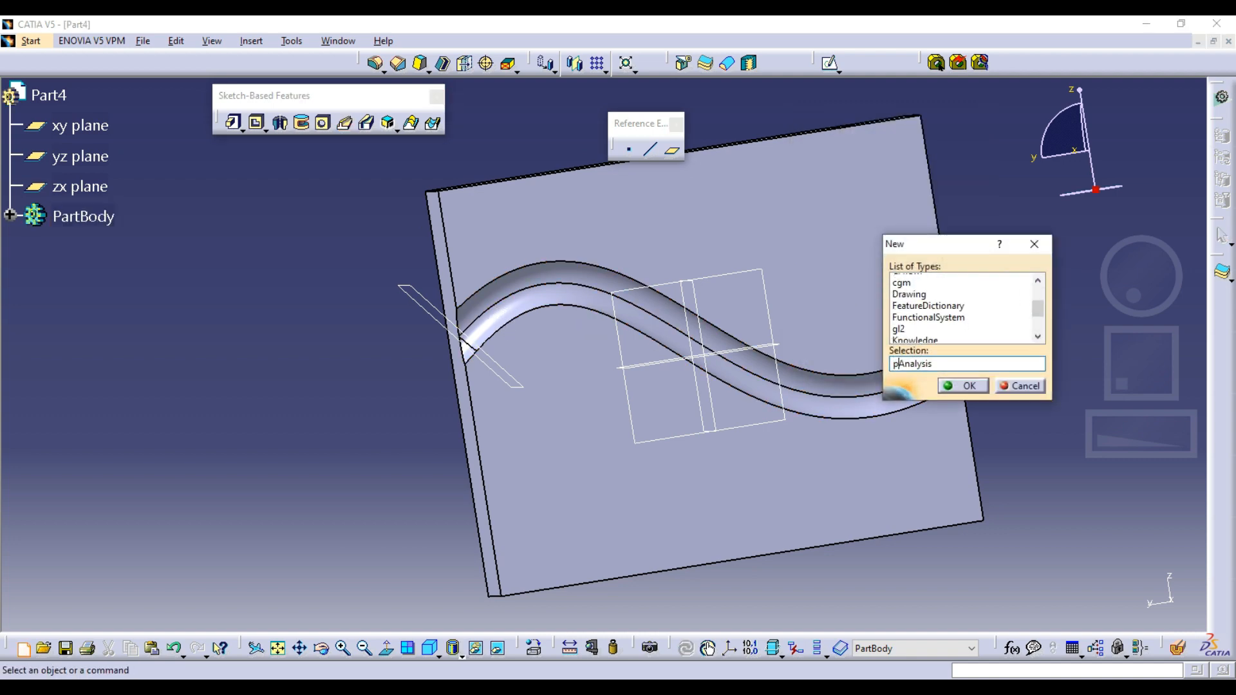
key("Return")
key("Return")
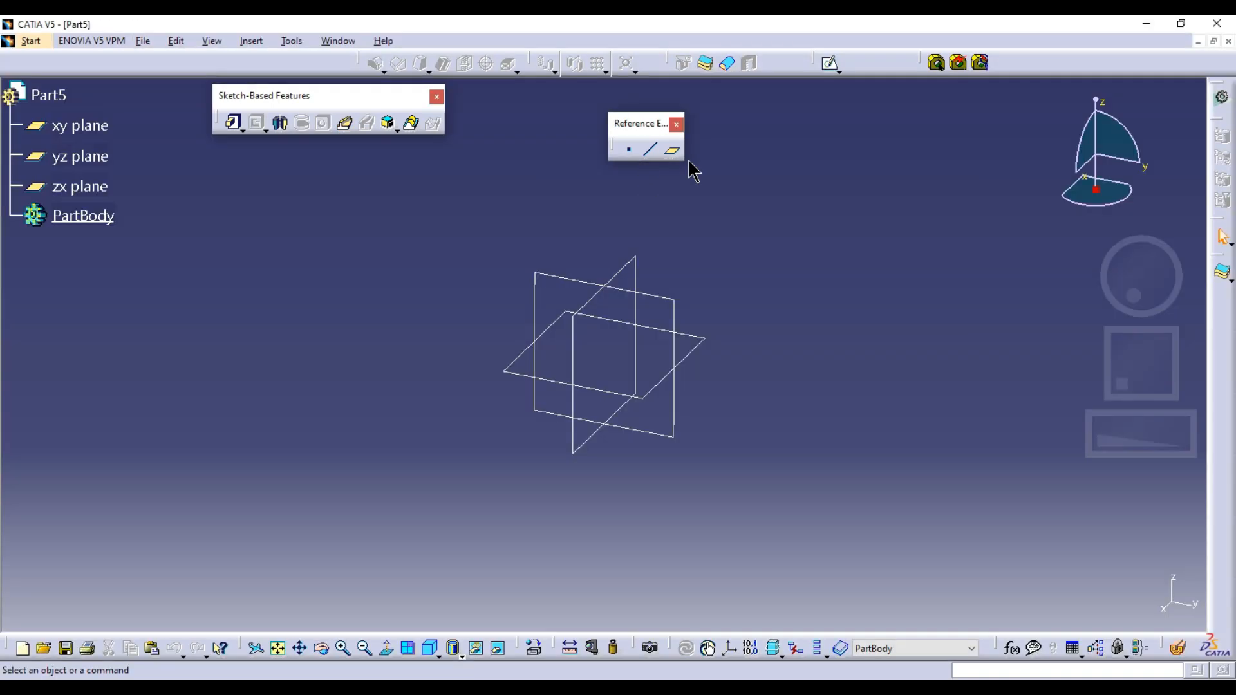
Sketch on the zx plane a four-point S-shaped vase spline running from about (50, 104) to (31, -65) mm.
left_click(830, 63)
left_click(604, 281)
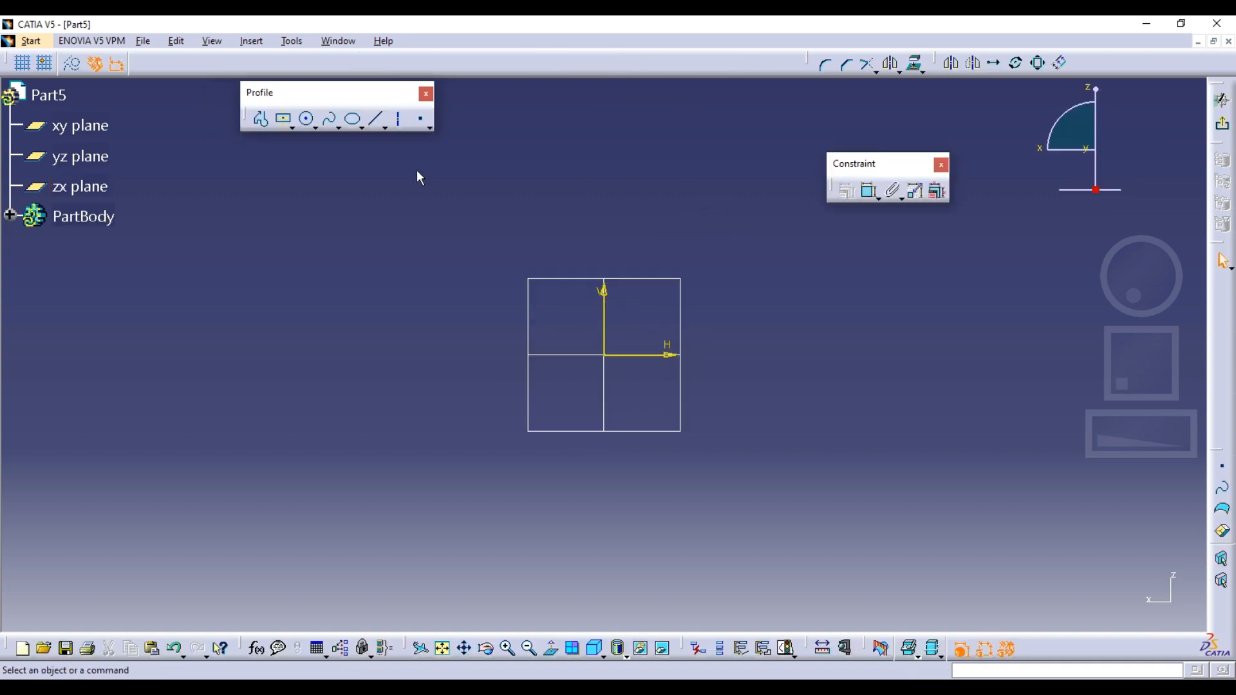
left_click(331, 119)
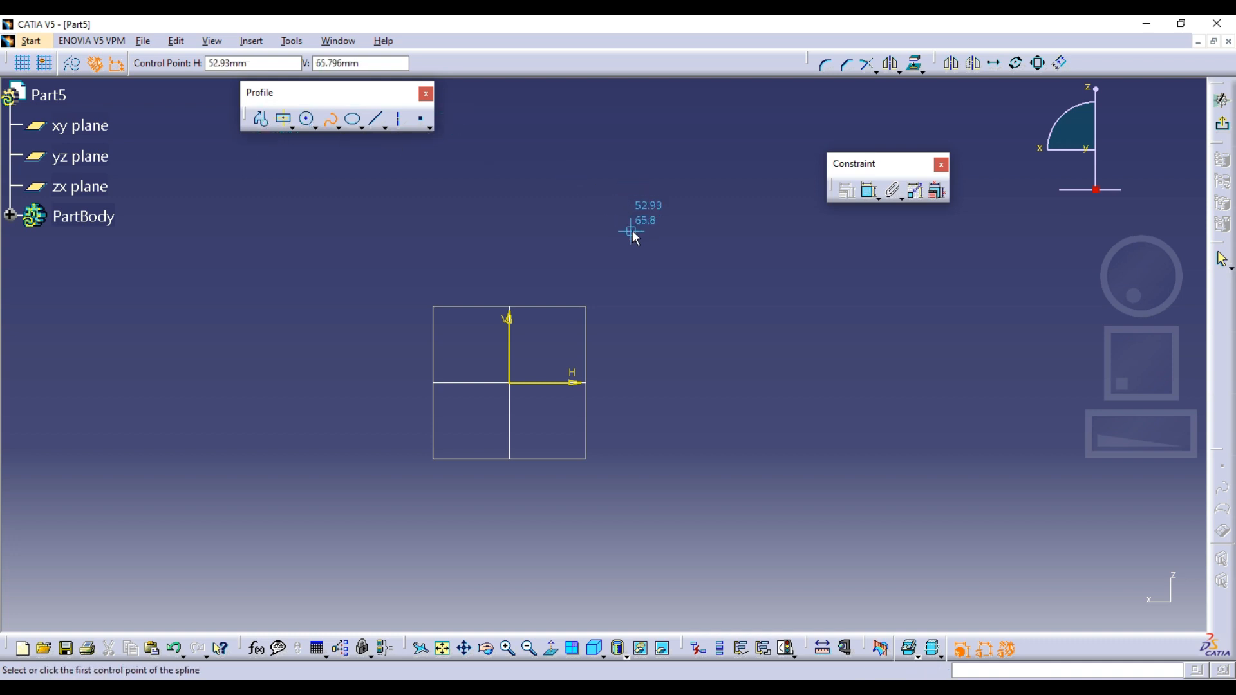
left_click(625, 141)
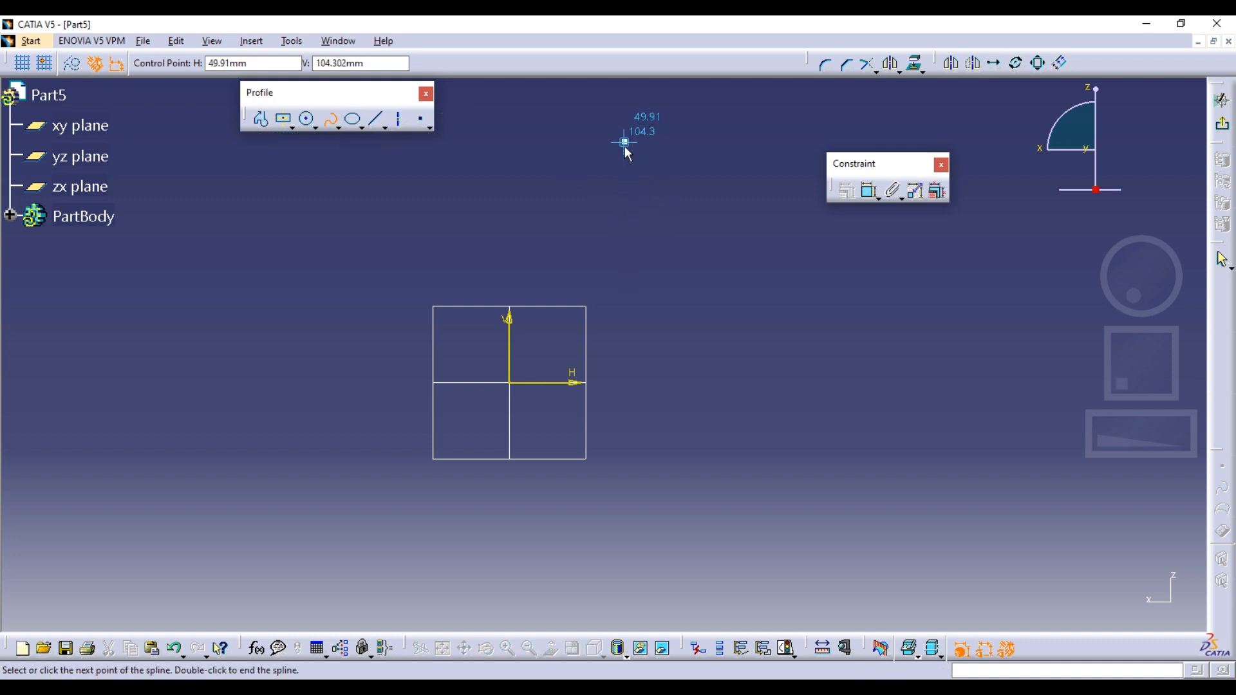
left_click(587, 239)
left_click(671, 420)
left_click(582, 534)
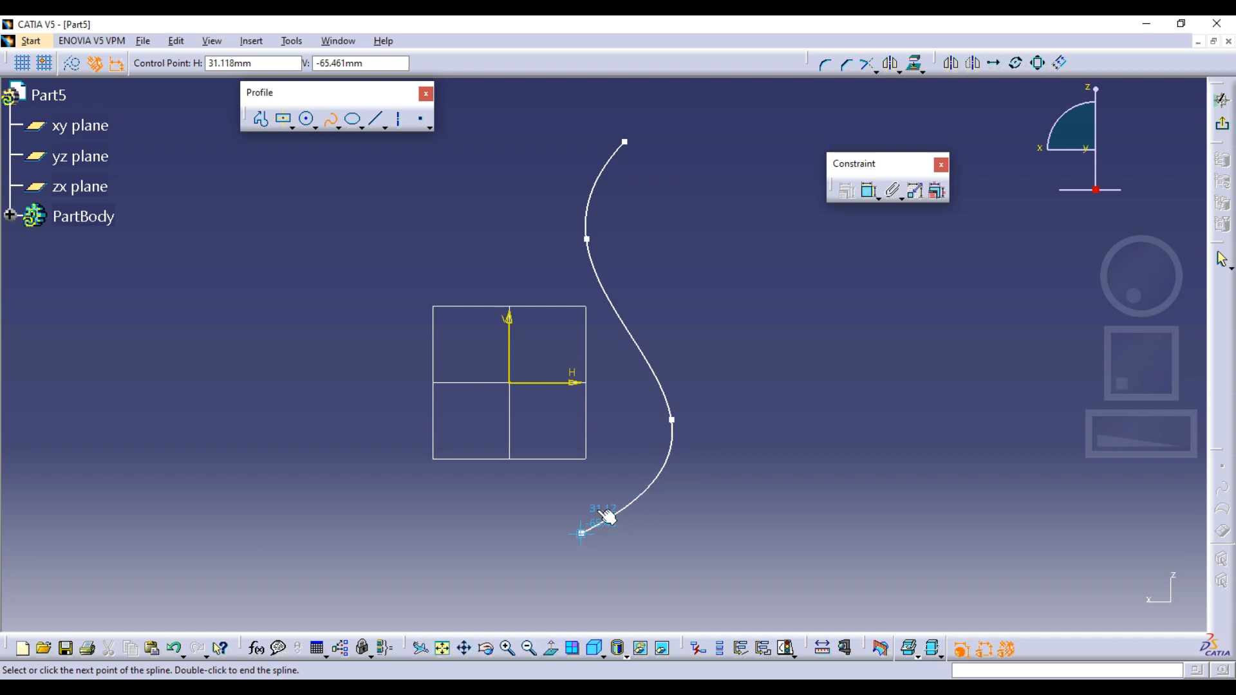
double_click(509, 146)
key("ctrl+z")
Add a horizontal base line from the spline's lower endpoint to the vertical axis and finish the sketch.
left_click(261, 118)
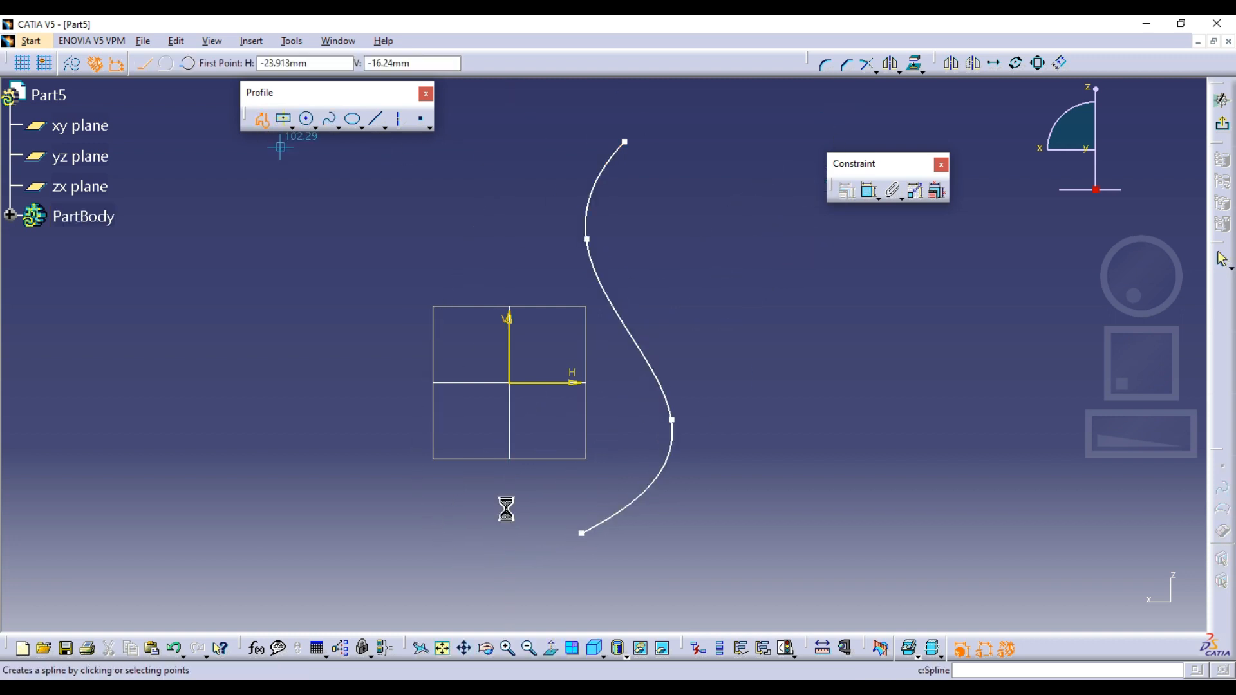
left_click(582, 533)
left_click(509, 533)
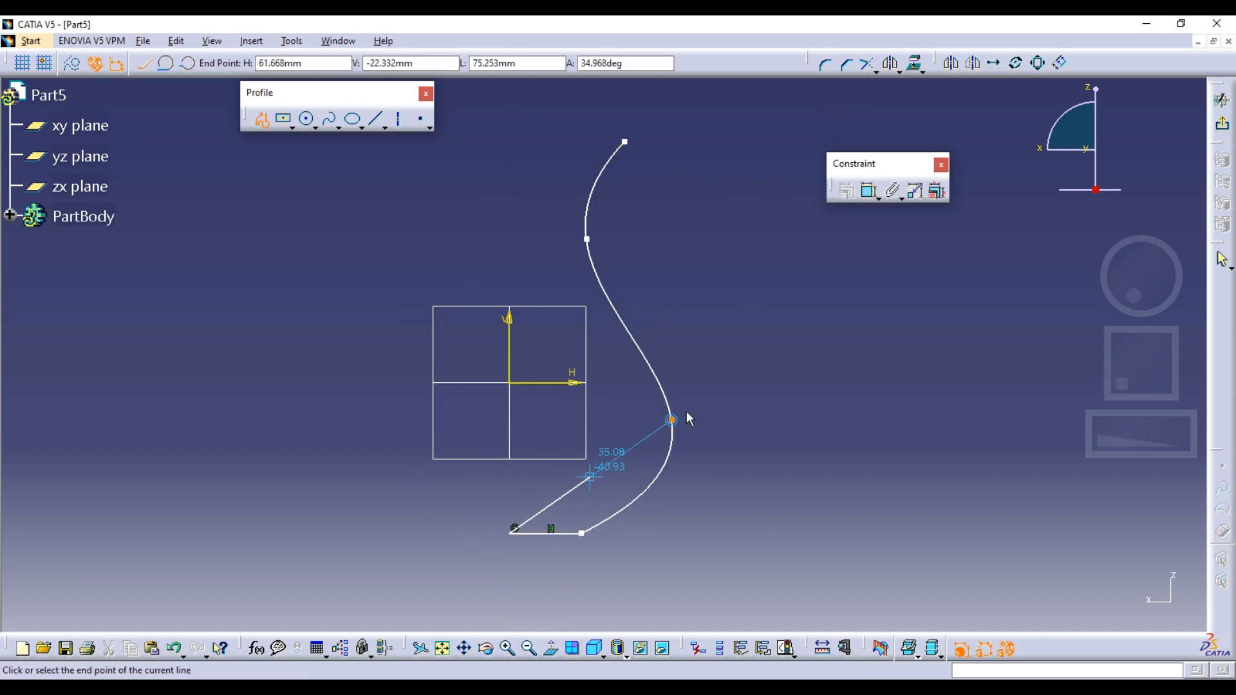
key("Escape")
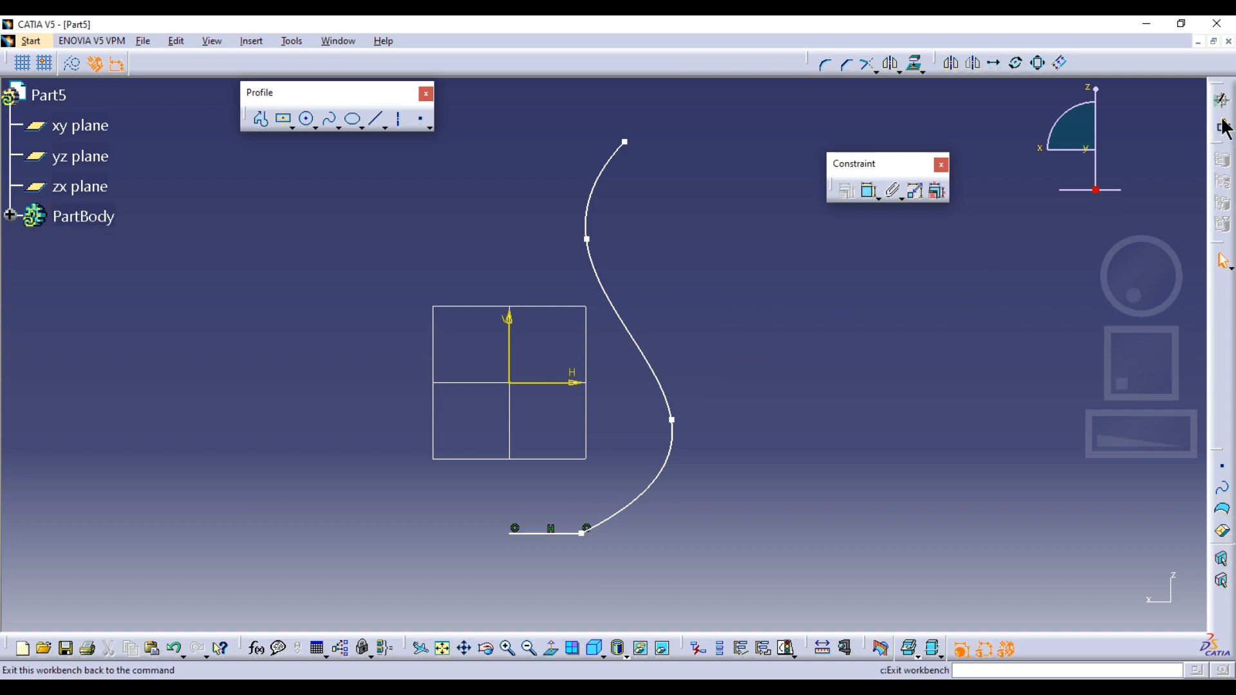
left_click(1222, 103)
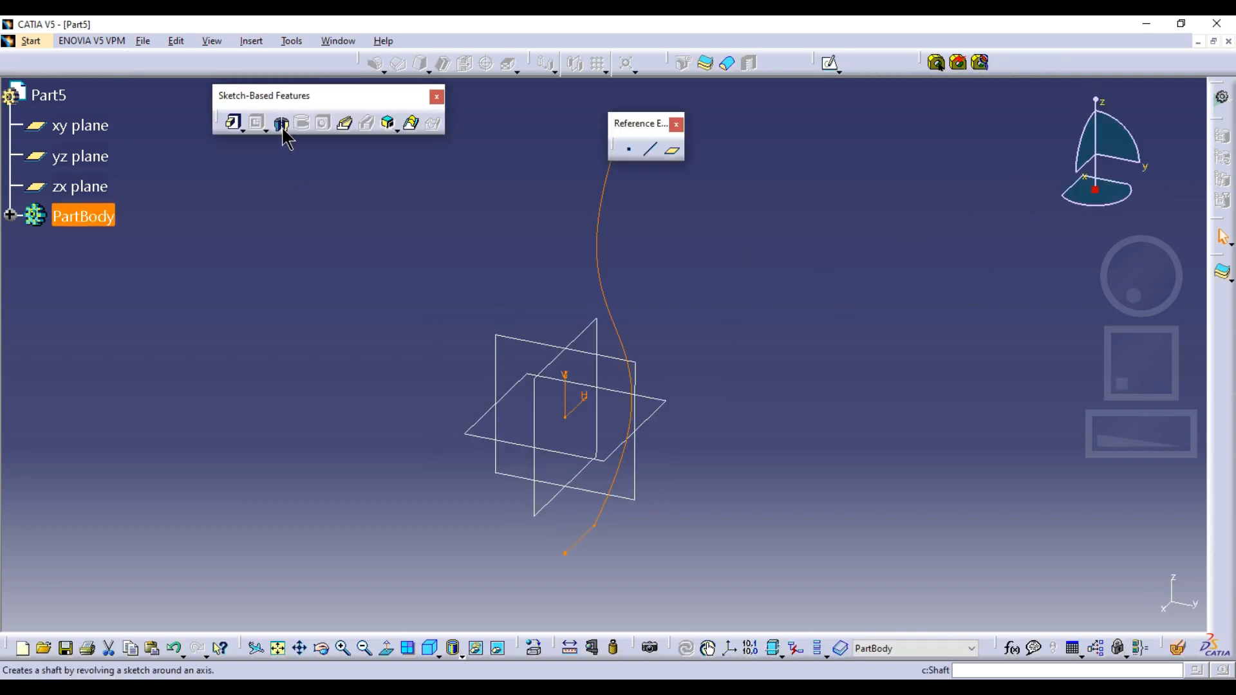
Revolve the vase profile 360° around the sketch's vertical axis as a Thick Profile Shaft, raising Thickness1 by two increments.
left_click(281, 123)
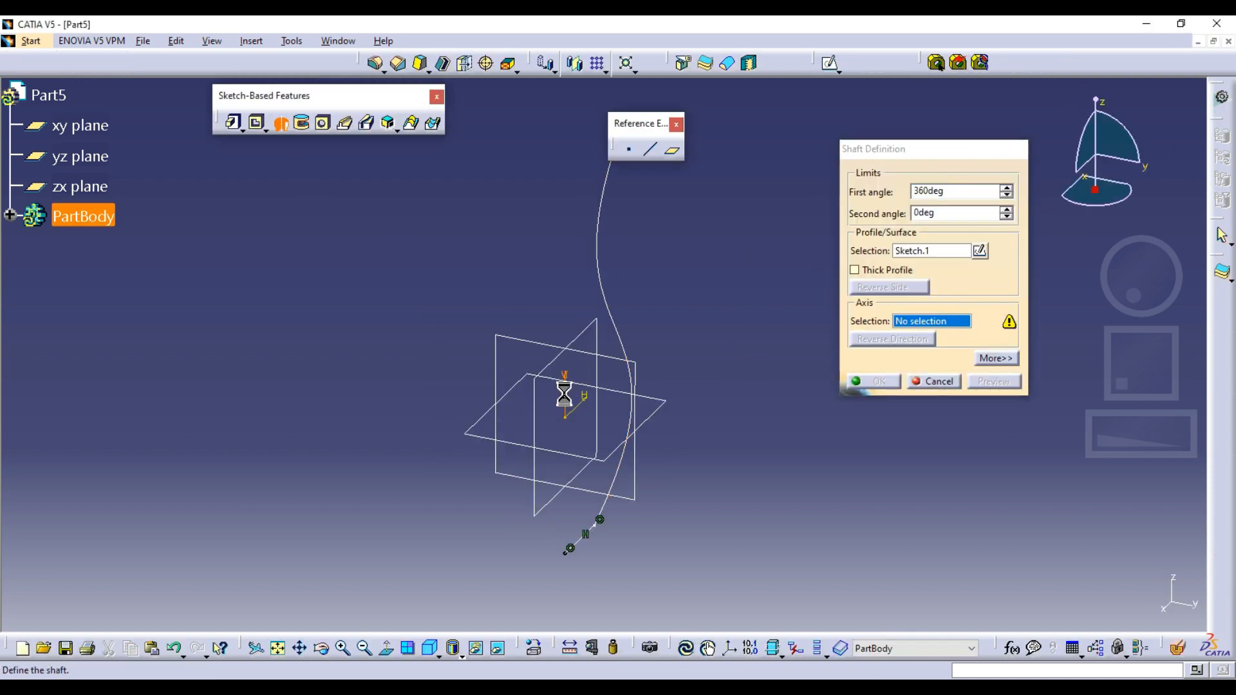
left_click(725, 388)
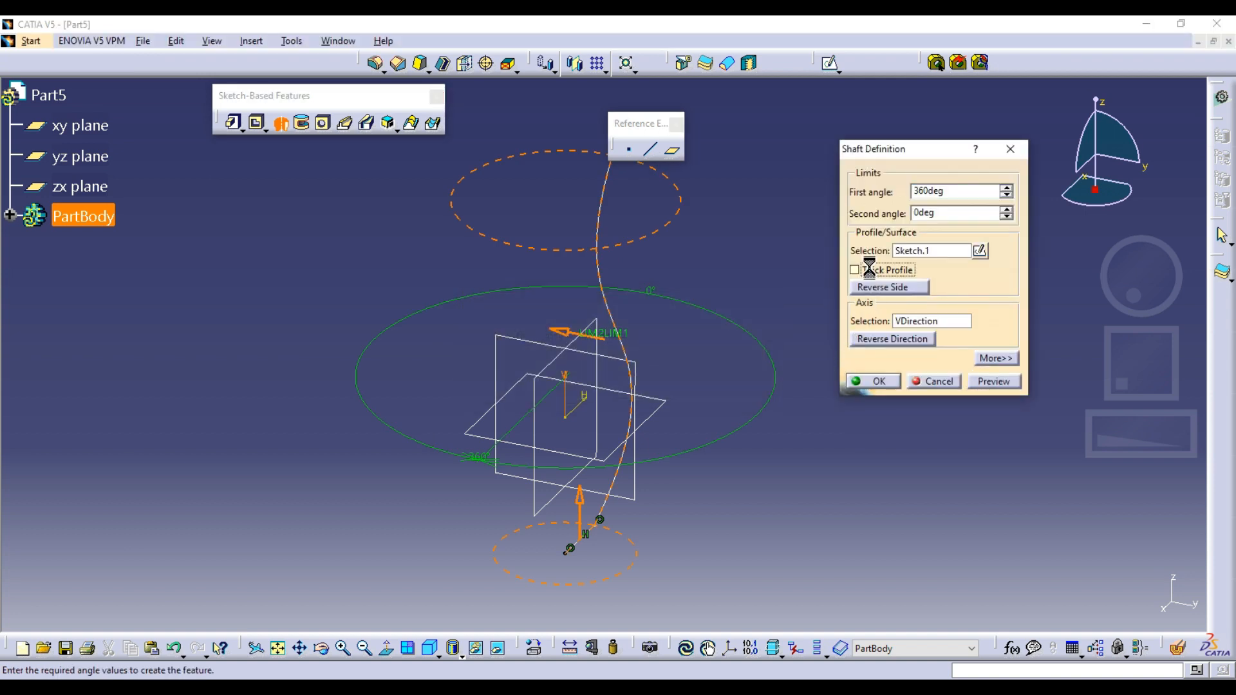
left_click(868, 269)
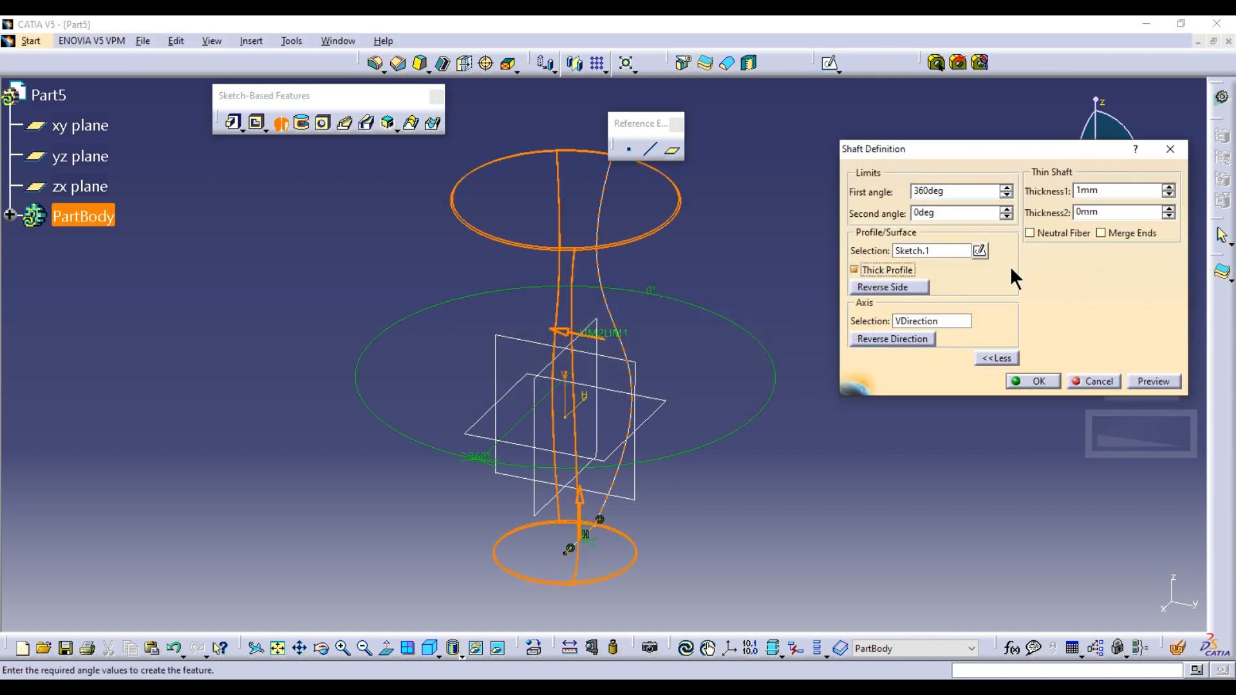
left_click(1169, 187)
left_click(1168, 187)
left_click(1032, 381)
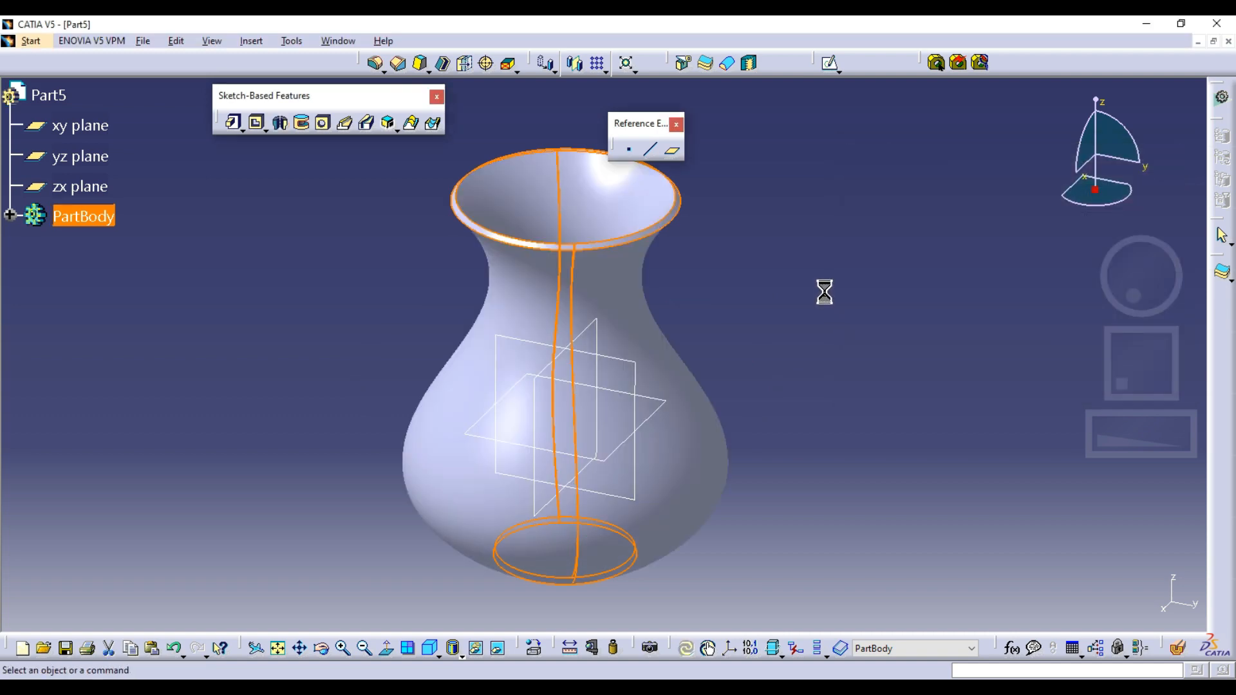
Edit the shaft's profile sketch, moving the spline's belly control point outward and slightly up to widen the vase.
middle_click_drag(778, 336, 695, 412)
left_click(9, 215)
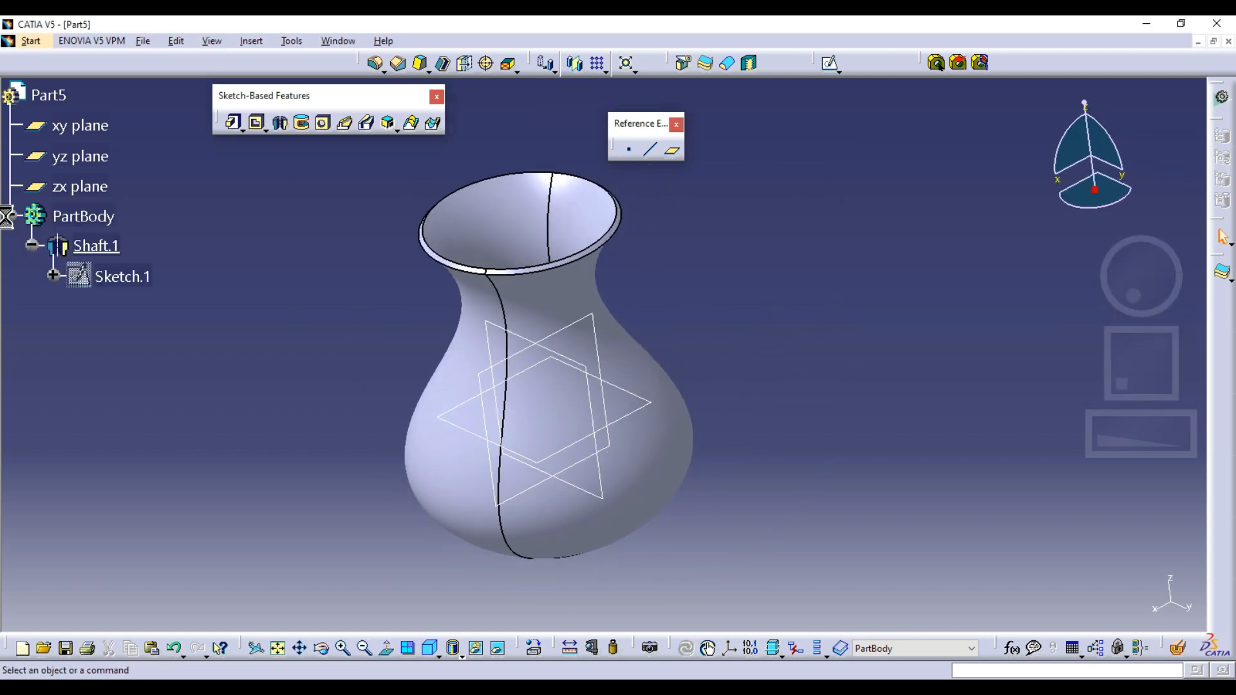
double_click(80, 276)
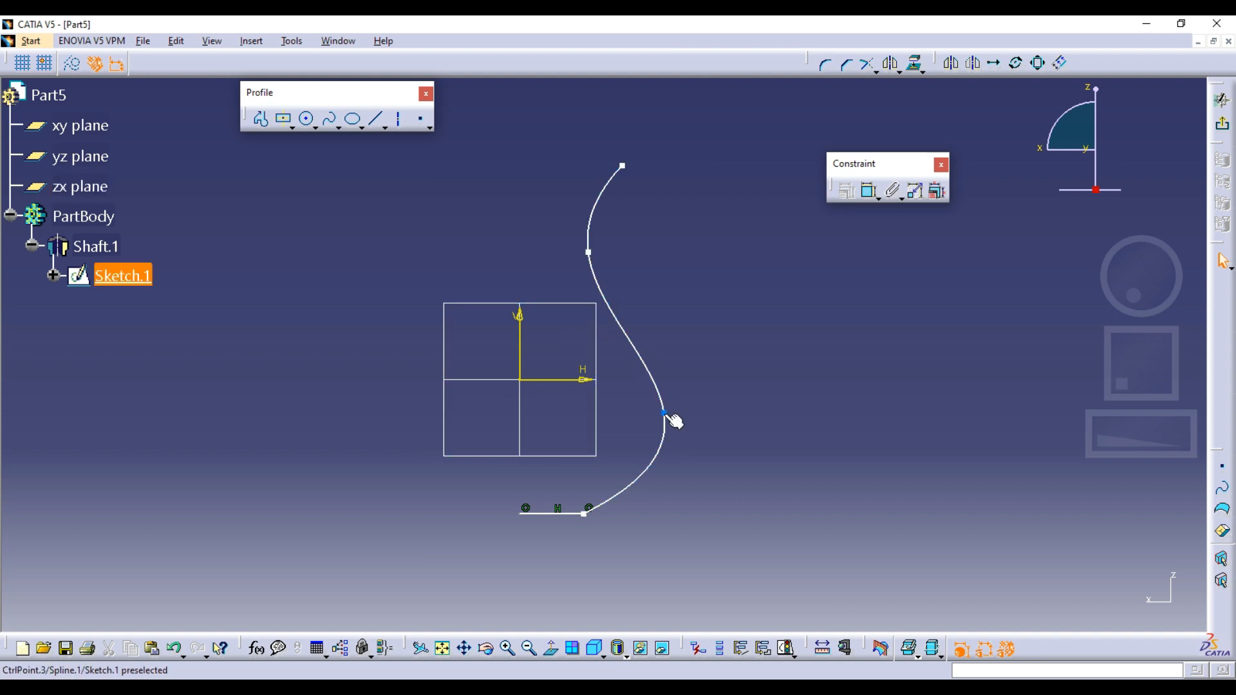
left_click_drag(663, 411, 694, 393)
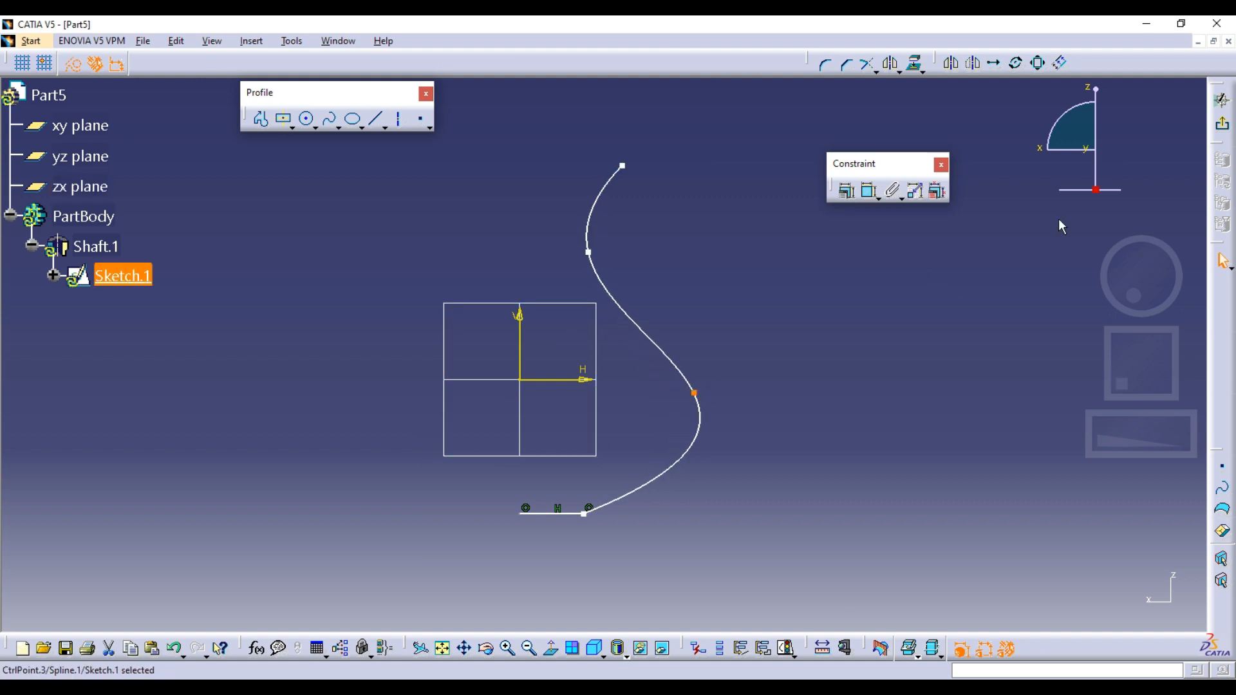
left_click(1221, 125)
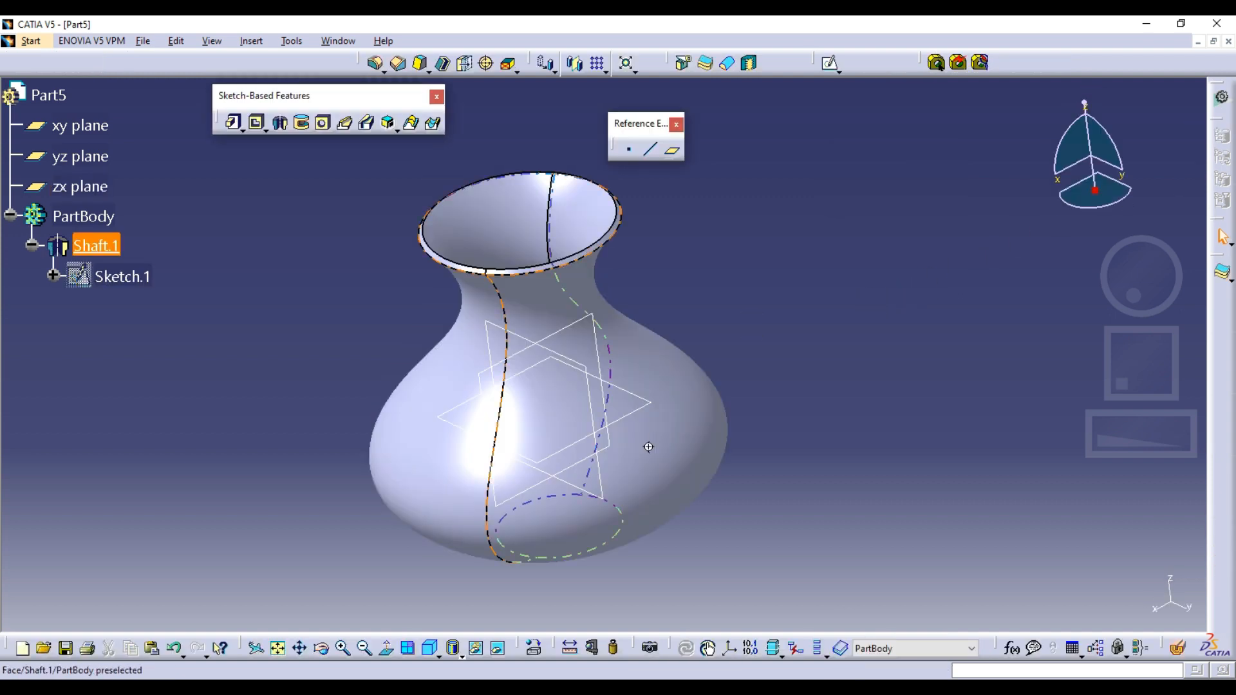
Sketch a five-point handle spline on the zx plane, arching from the vase's neck out to its belly, and finish the sketch.
left_click(837, 64)
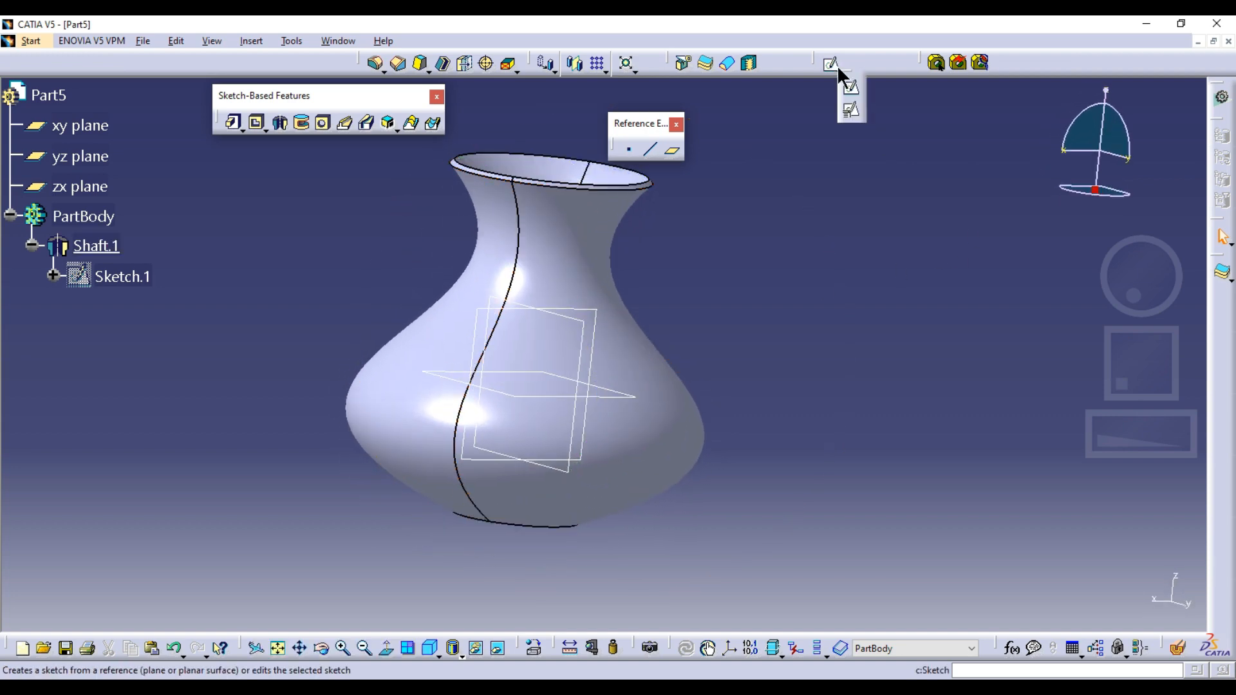
left_click(592, 312)
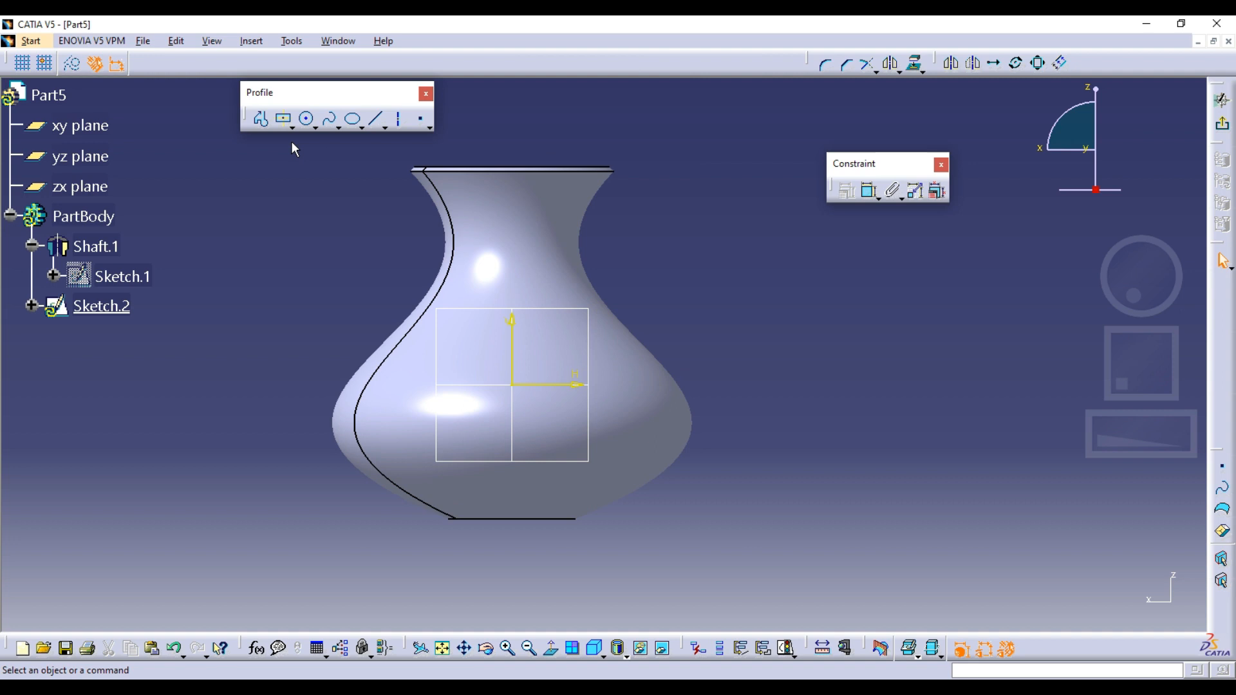
left_click(329, 118)
left_click(581, 229)
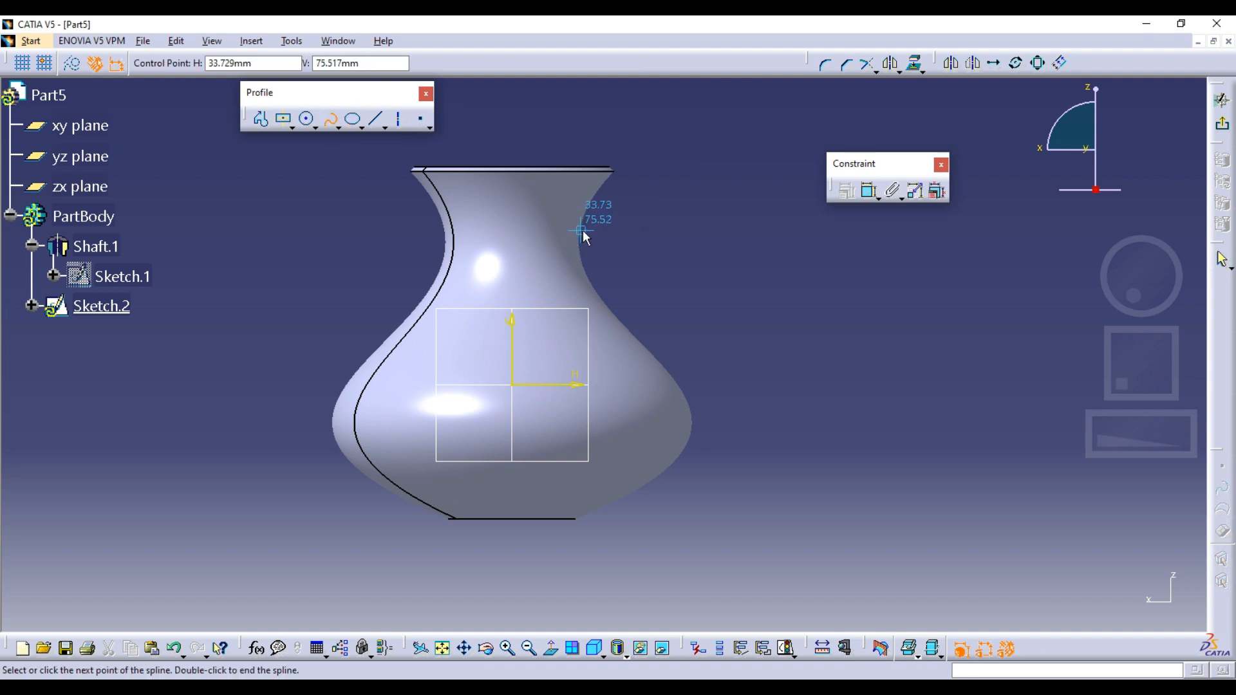
left_click(670, 200)
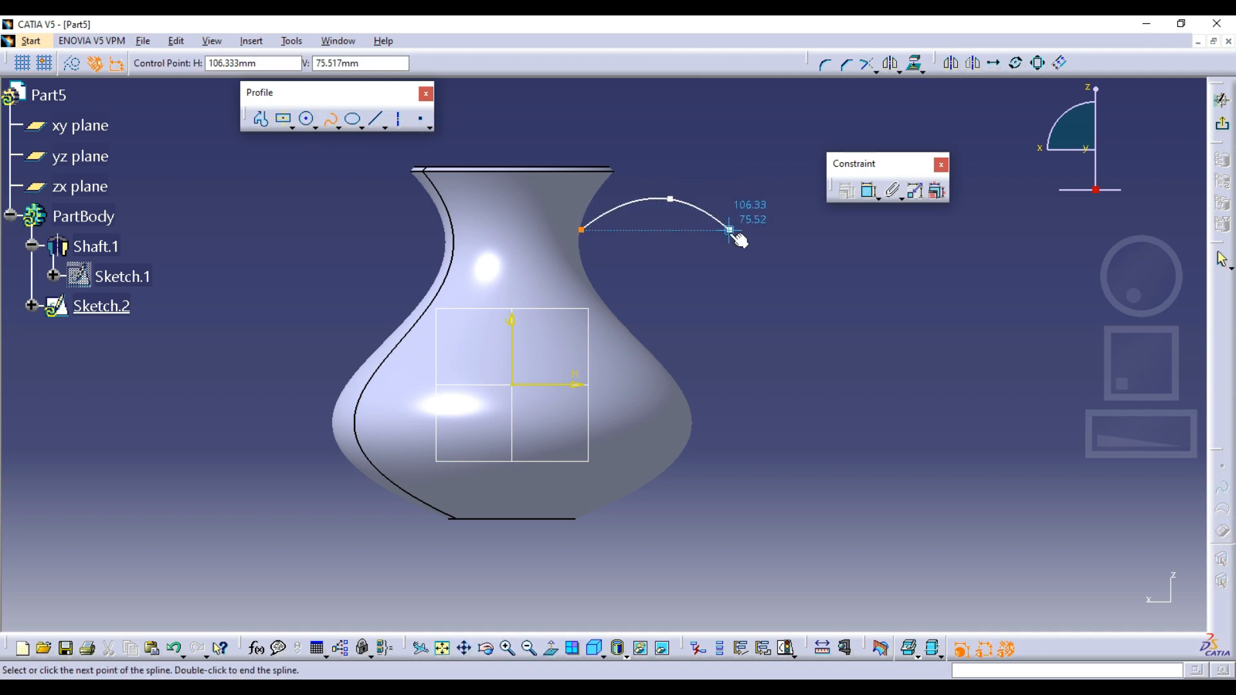
left_click(733, 236)
left_click(711, 342)
double_click(672, 374)
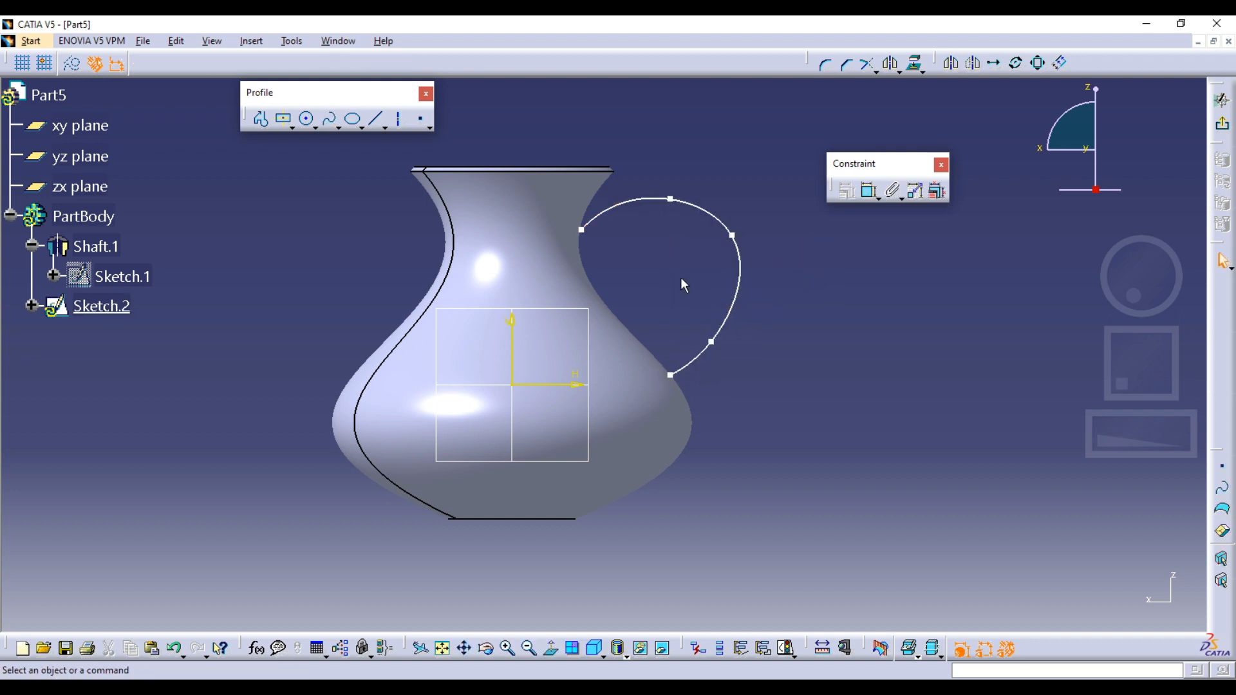
left_click(1213, 127)
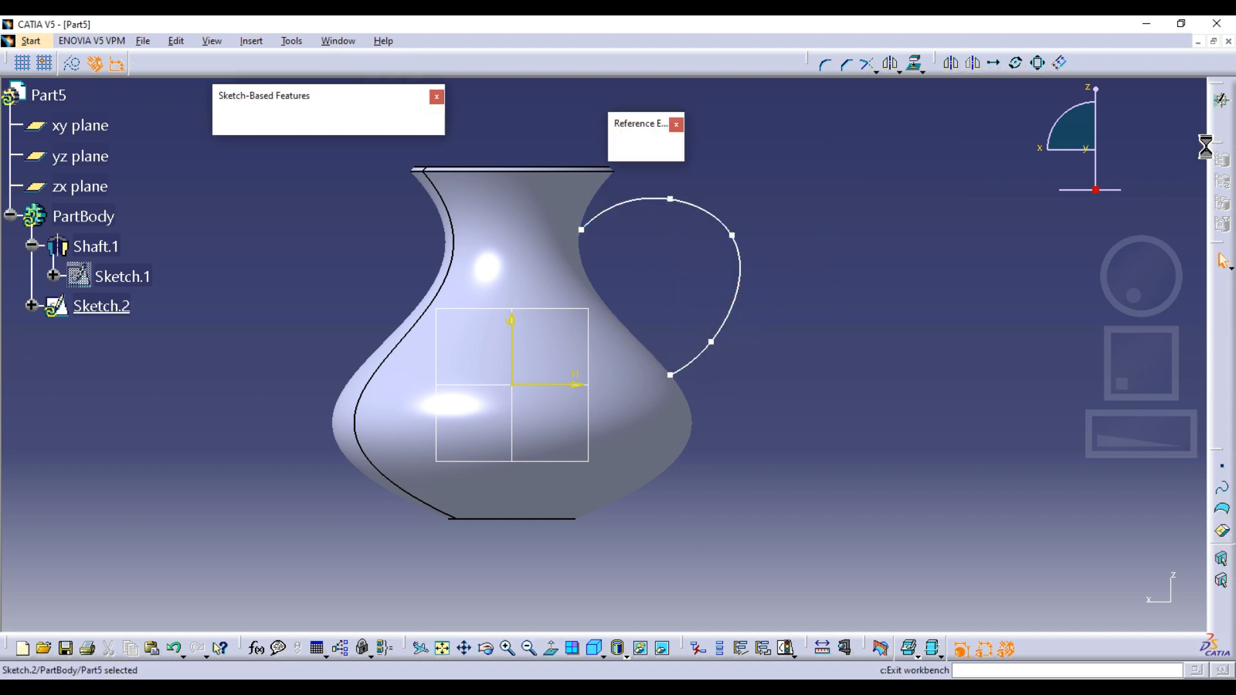
Create a reference plane of type Normal to curve on the handle spline, through its lower endpoint.
left_click(667, 155)
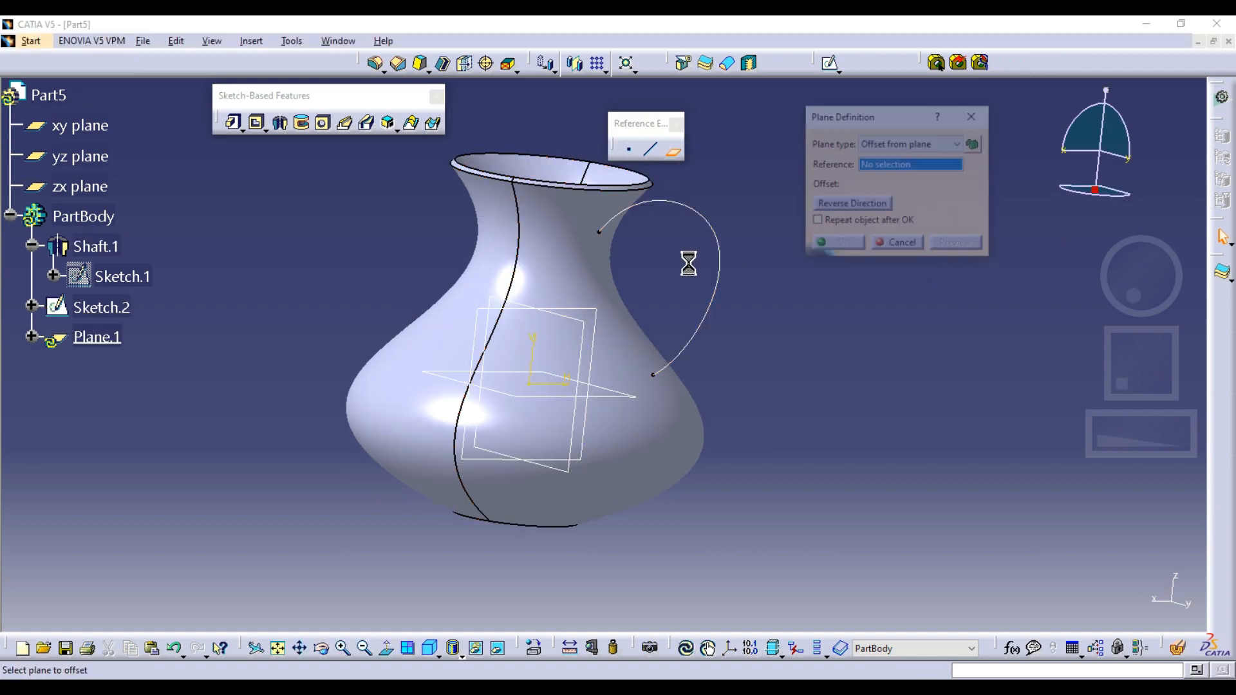
left_click(670, 354)
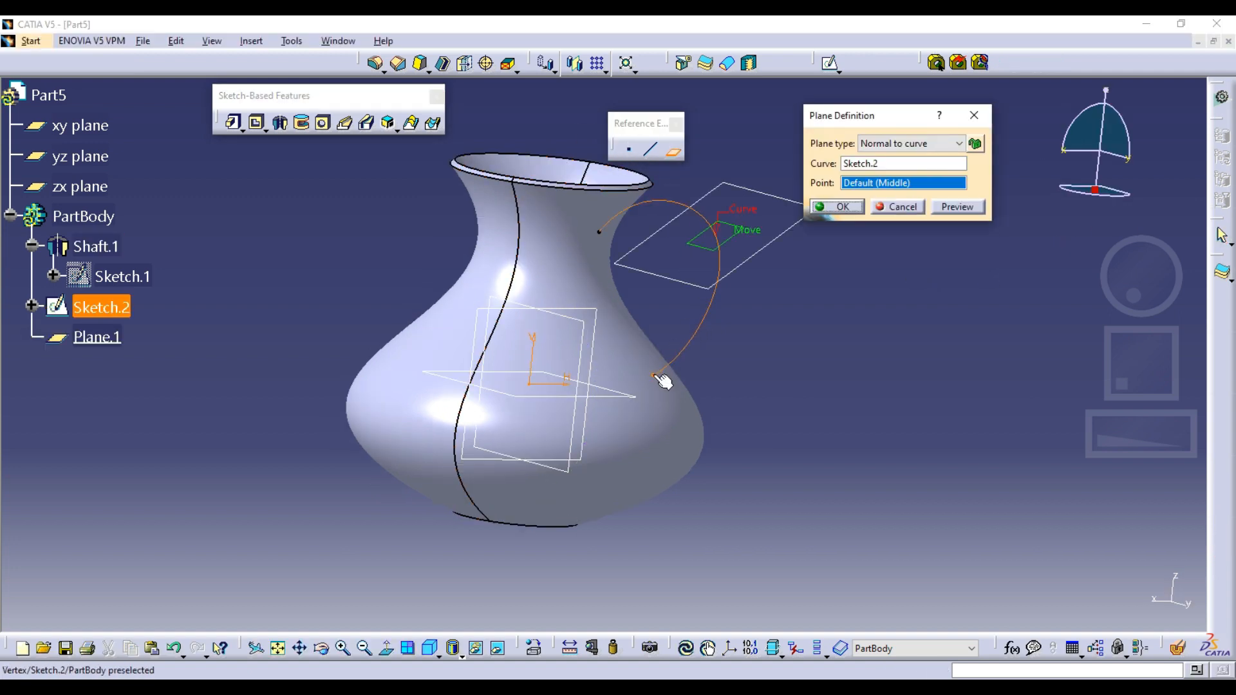
left_click(658, 377)
left_click(837, 207)
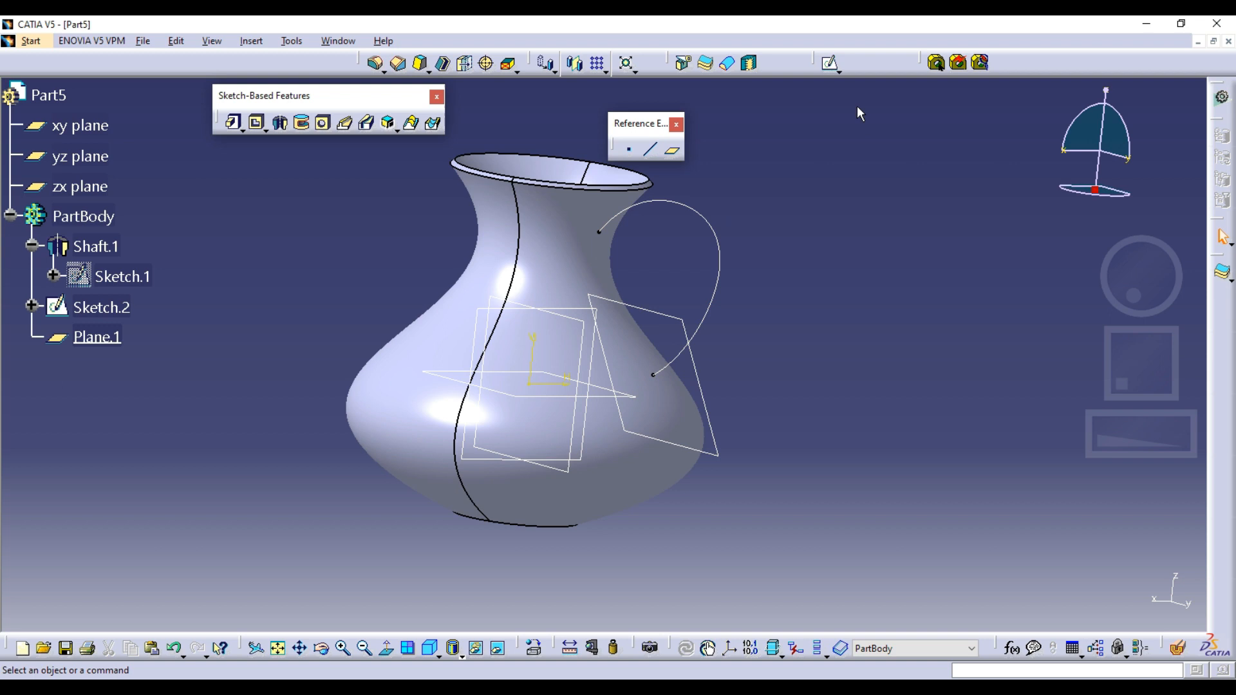
Sketch an ellipse on the new plane, centred on the handle spline's lower endpoint, with radii of about 13.7 and 8.1 mm, and finish the sketch.
left_click(828, 65)
left_click(650, 311)
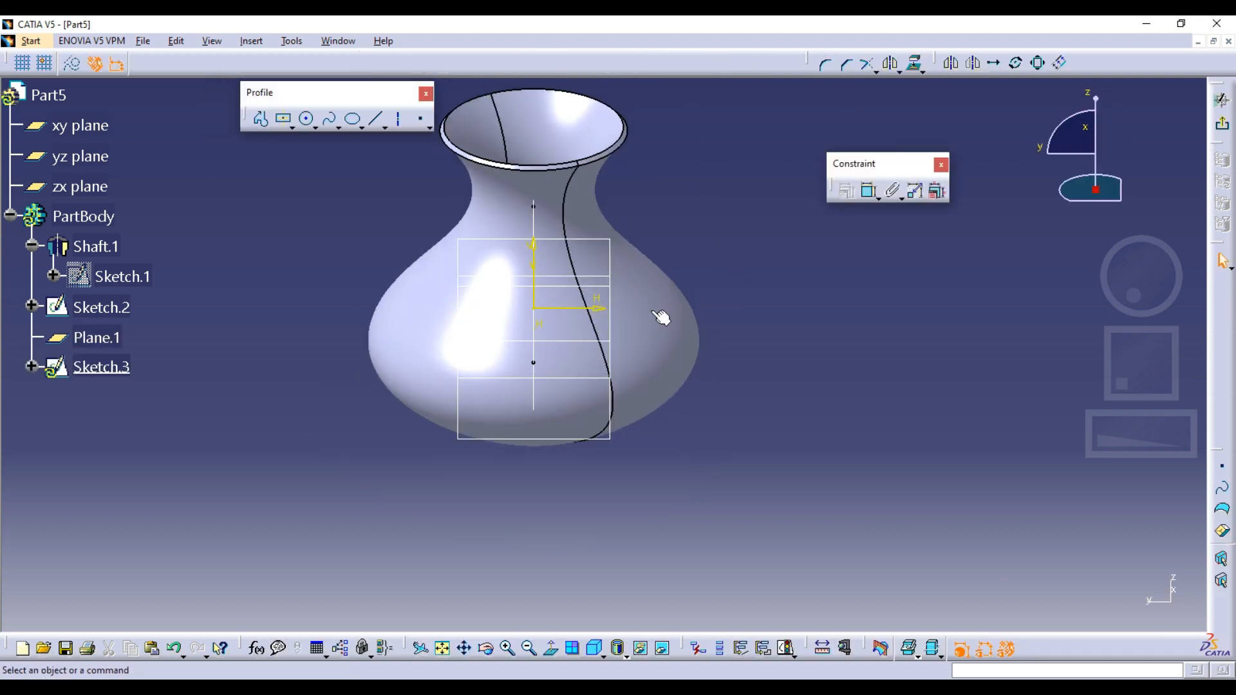
left_click(307, 118)
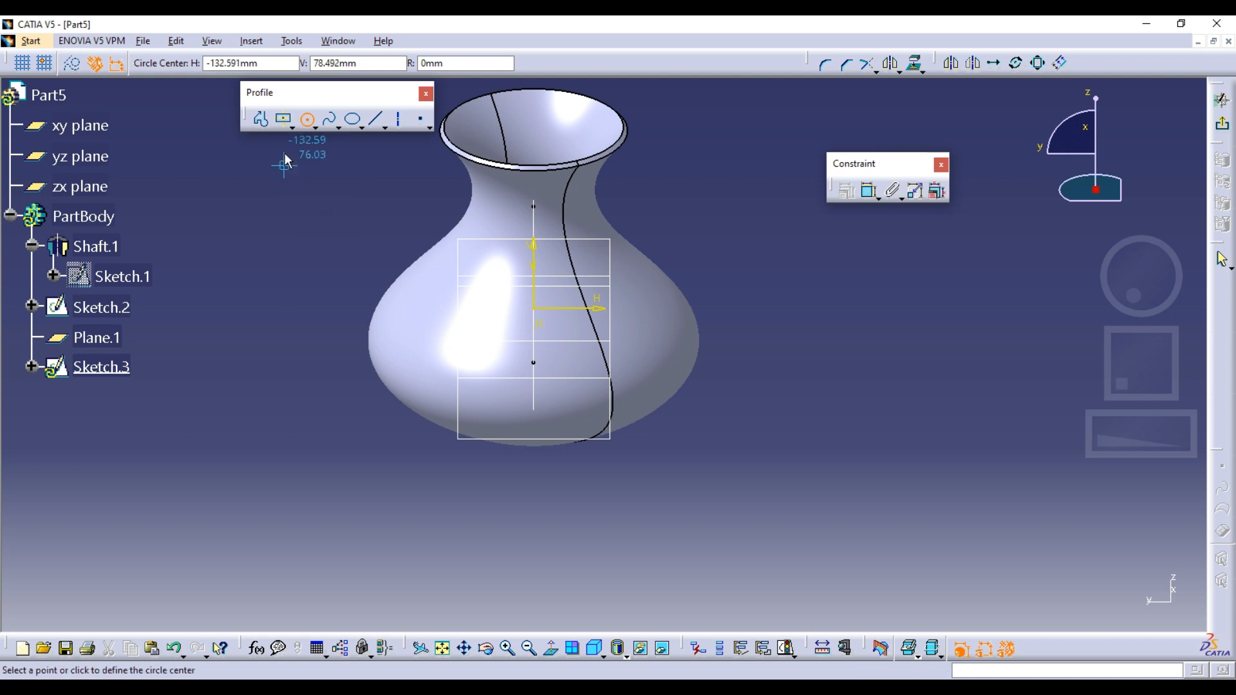
left_click(316, 129)
left_click(354, 120)
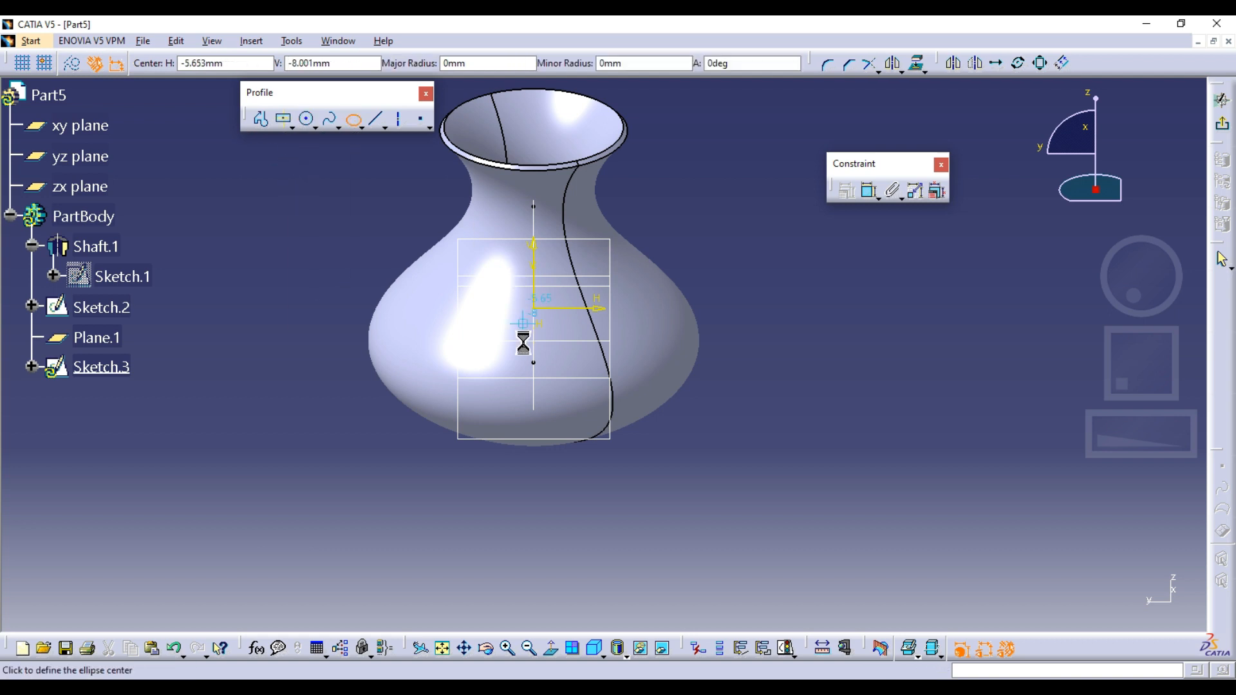
left_click(540, 359)
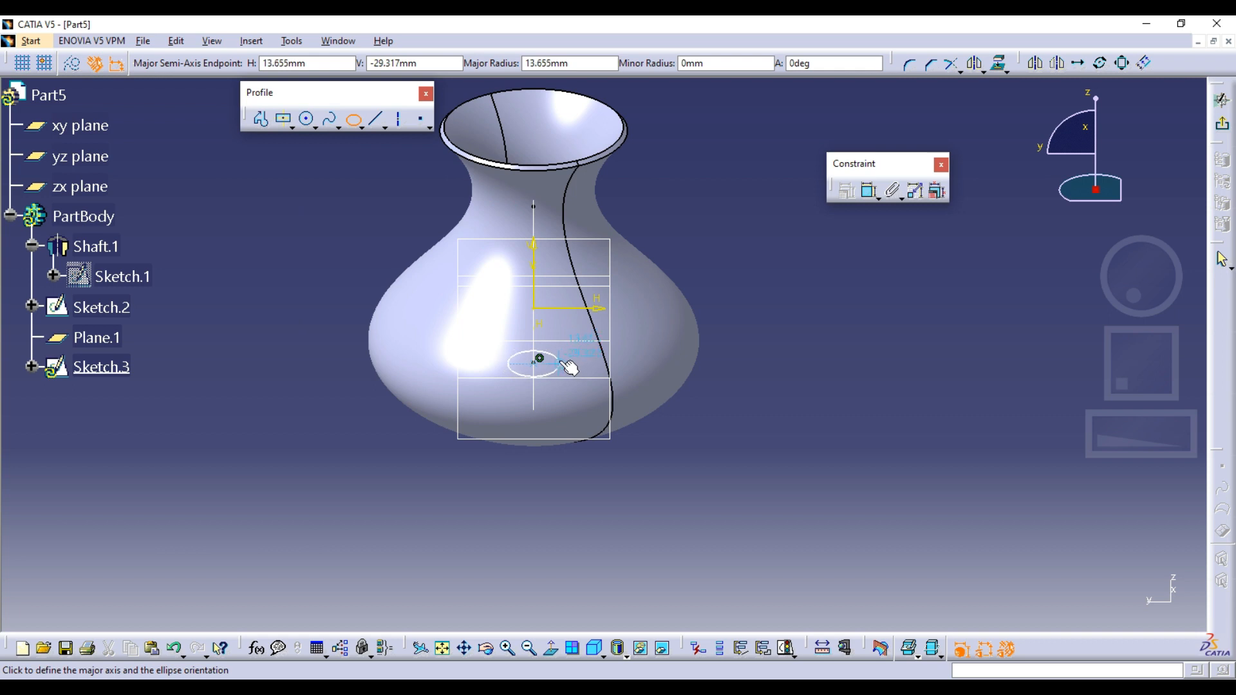
left_click(569, 368)
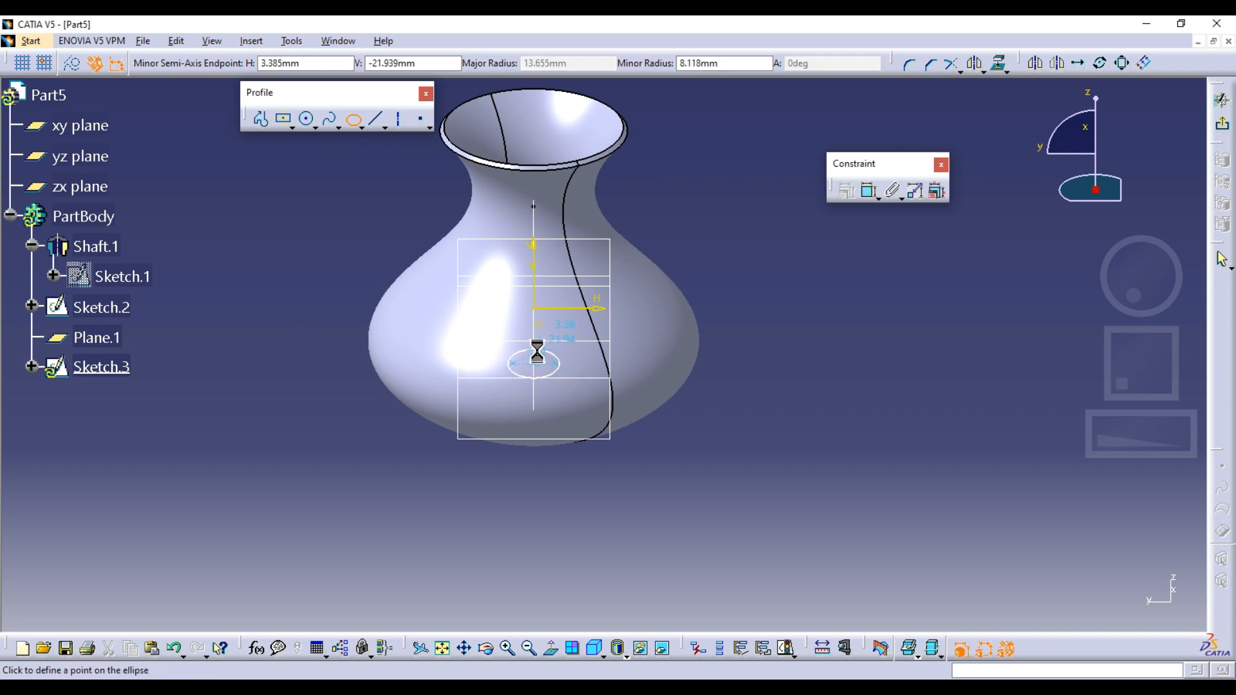
key("Escape")
left_click(1222, 100)
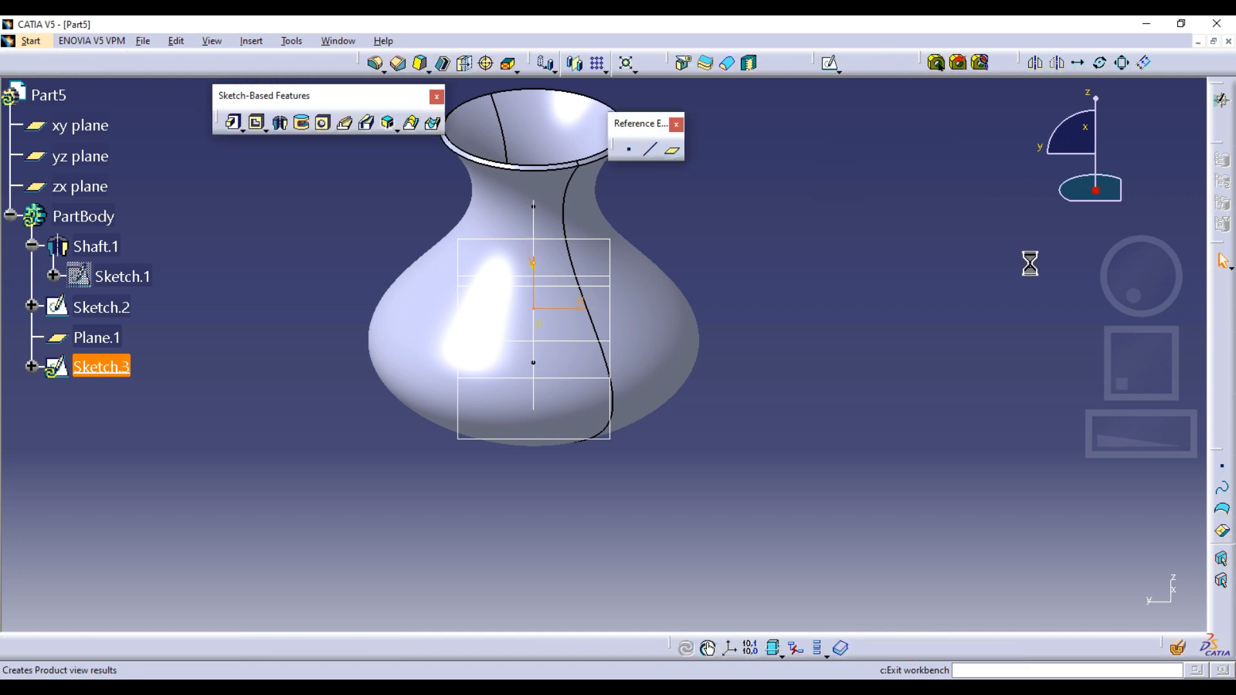
Create a Rib from the ellipse sketch along the handle spline, using Keep angle profile control.
mouse_move(663, 380)
middle_mouse_down()
mouse_move(648, 364)
mouse_move(598, 413)
mouse_move(469, 400)
mouse_move(502, 387)
middle_mouse_up()
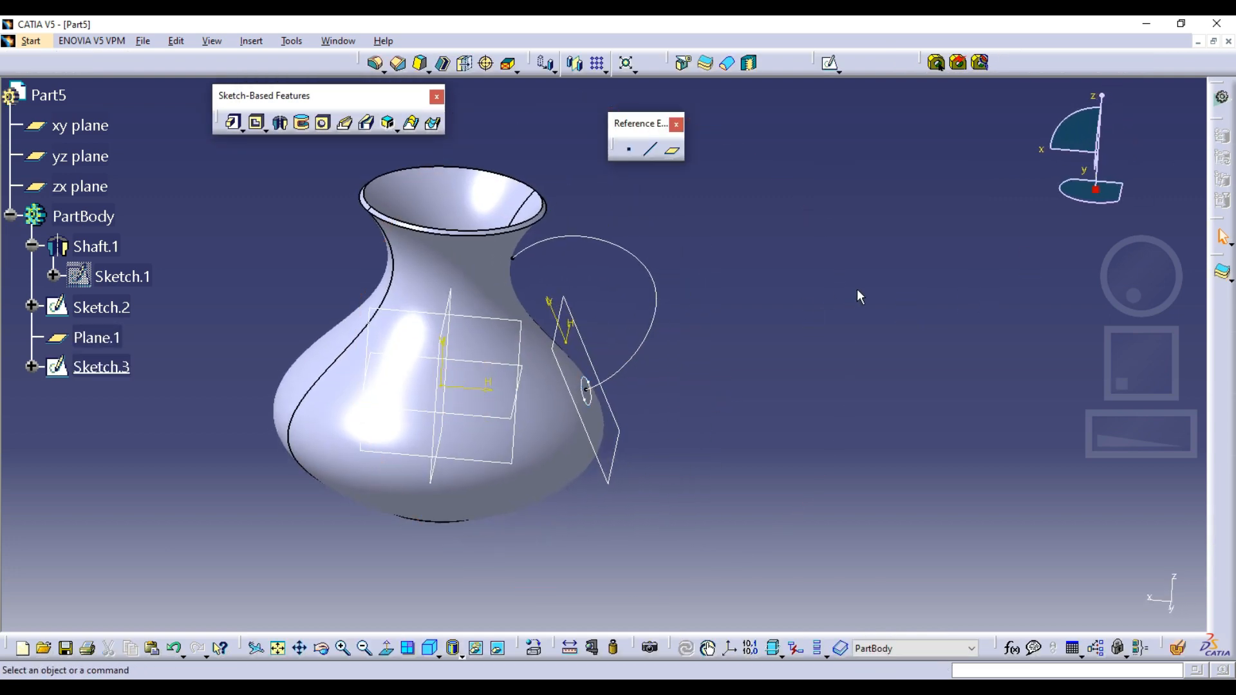
left_click(346, 123)
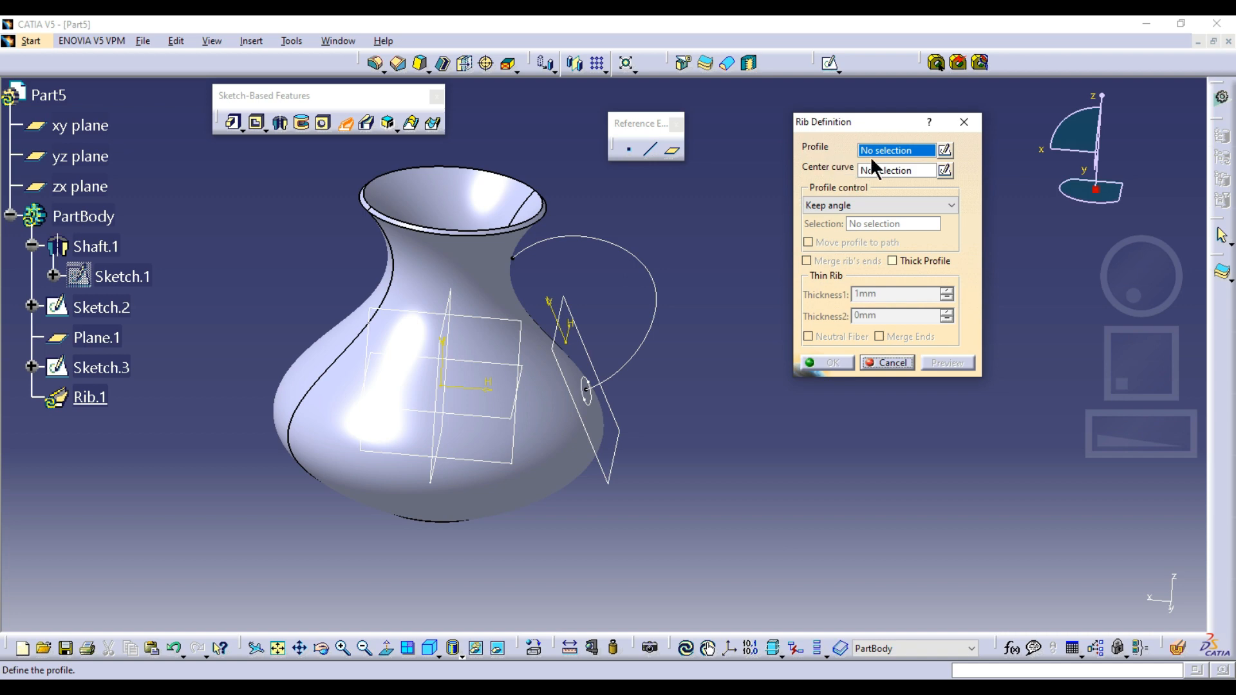
middle_click_drag(634, 398, 599, 404)
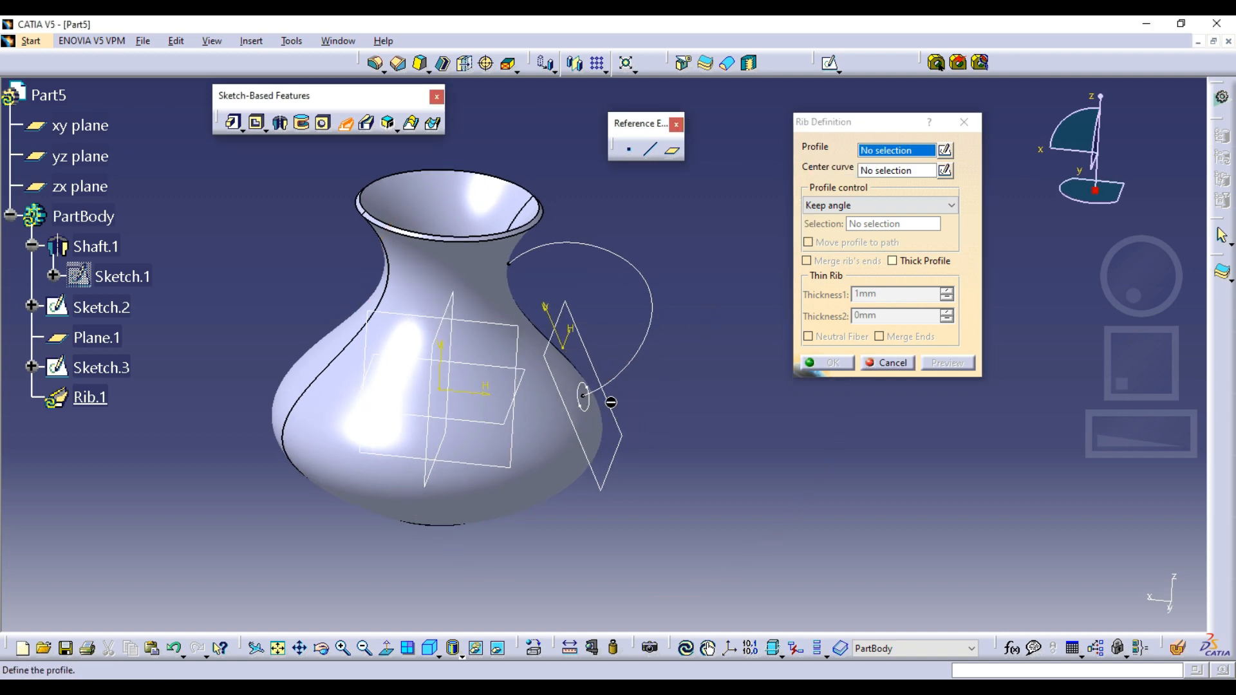
left_click(585, 400)
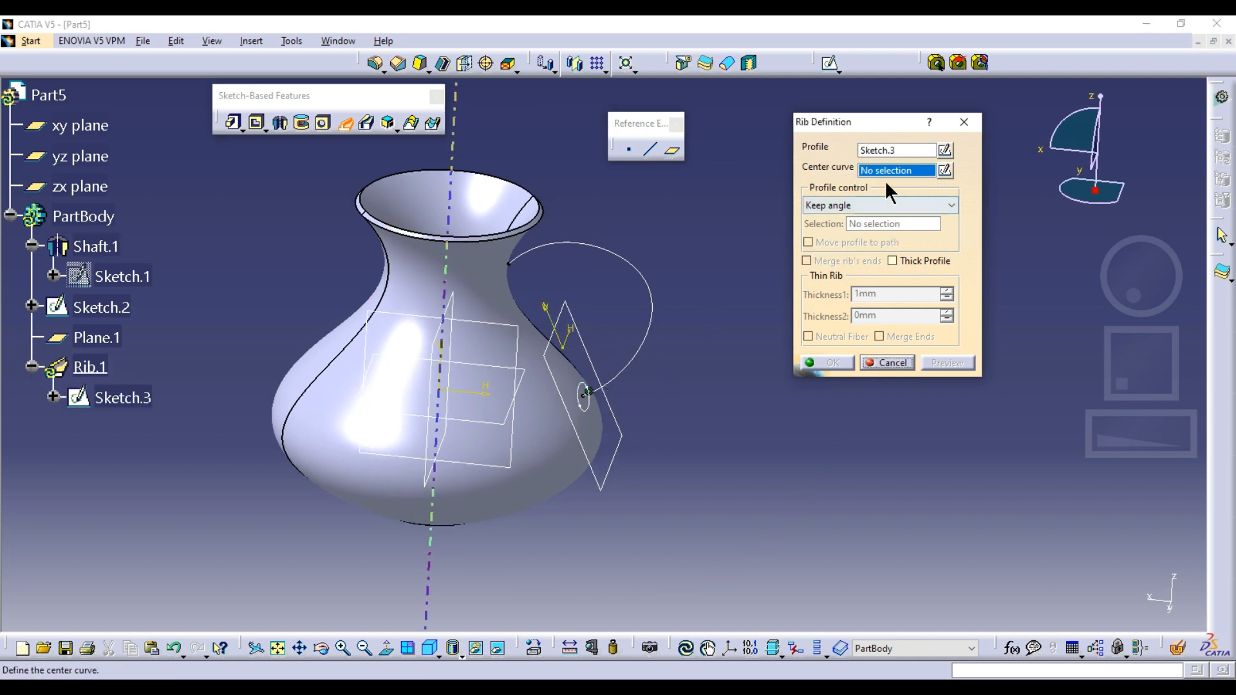
left_click(641, 338)
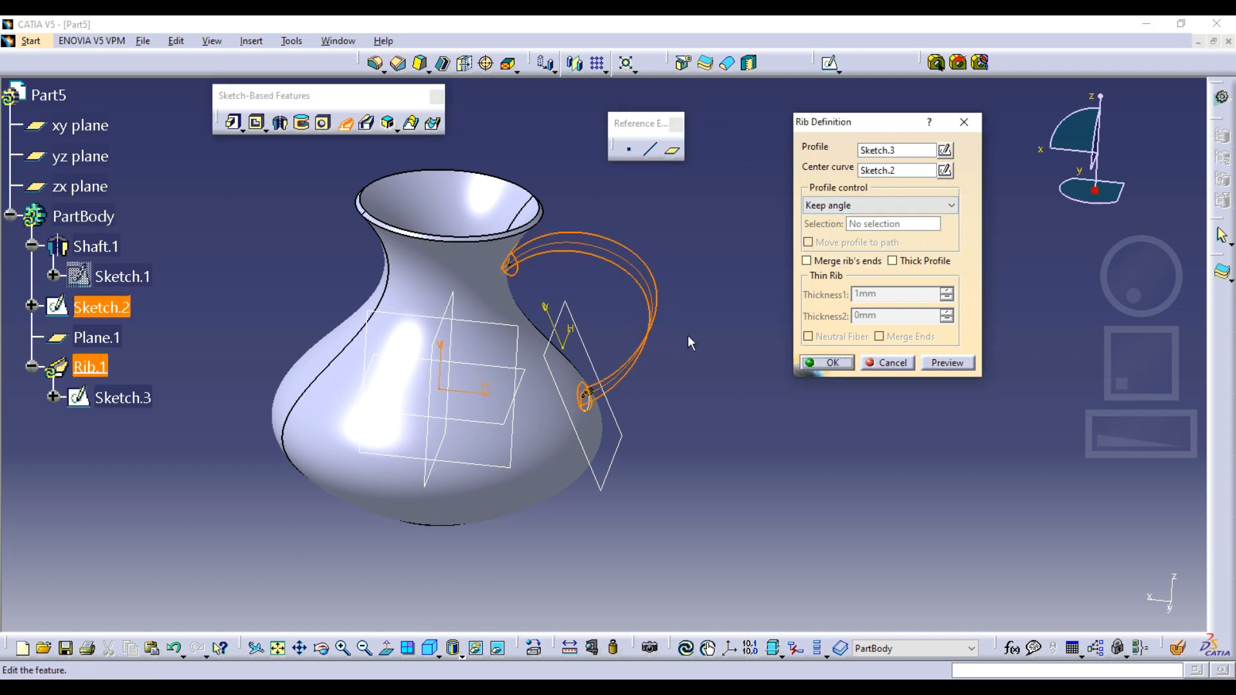
left_click(934, 364)
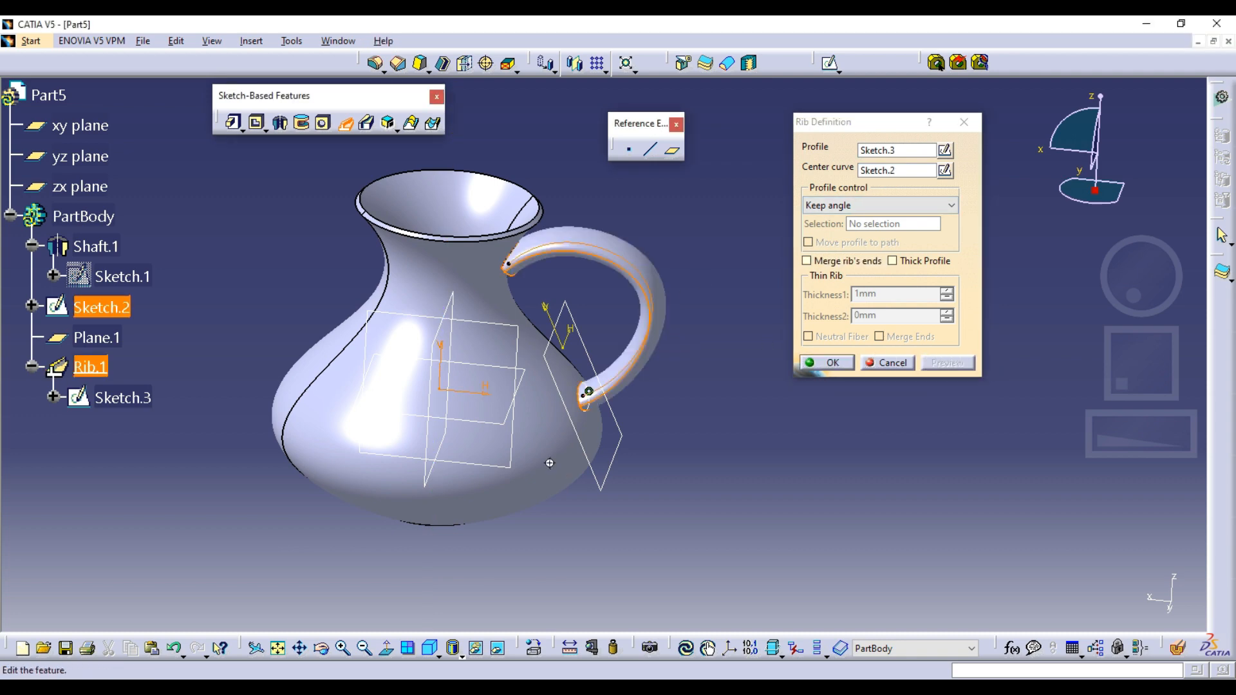
middle_click_drag(586, 403, 577, 378)
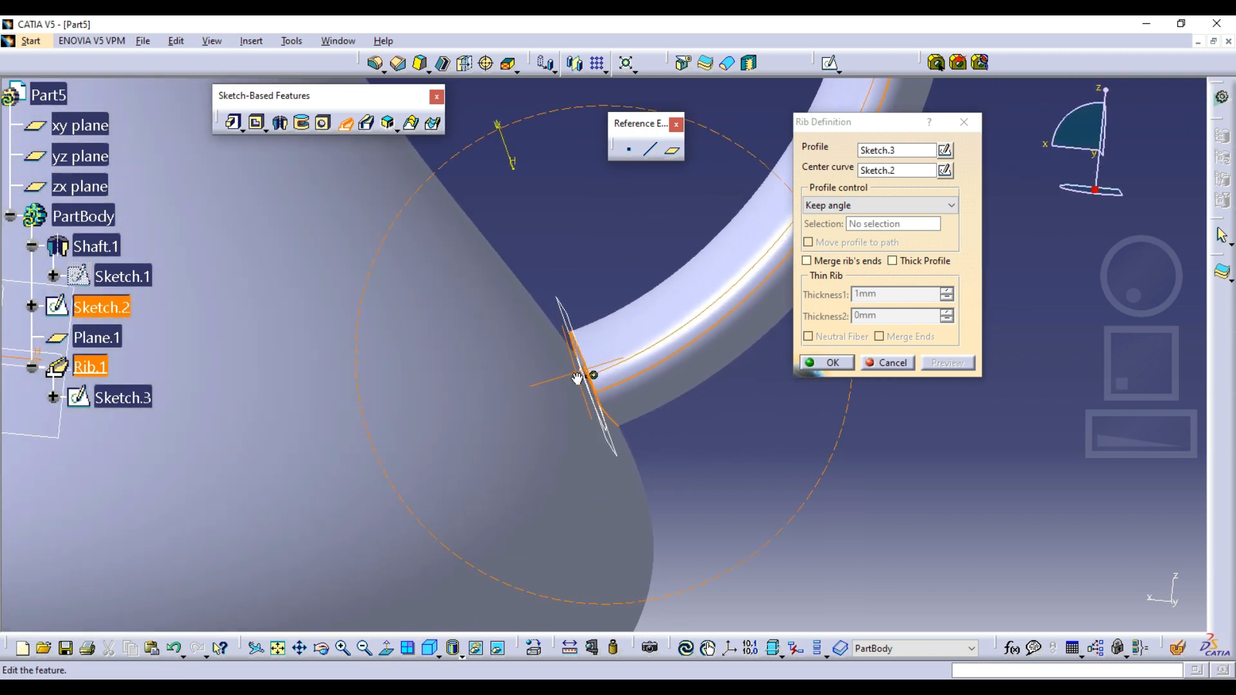
left_click(830, 363)
Edit the handle spline's sketch, shifting the whole spline inward and slightly down so both ends sink into the vase wall.
mouse_move(837, 350)
middle_mouse_down()
mouse_move(837, 331)
mouse_move(842, 483)
mouse_move(750, 359)
mouse_move(760, 375)
middle_mouse_up()
left_click(97, 308)
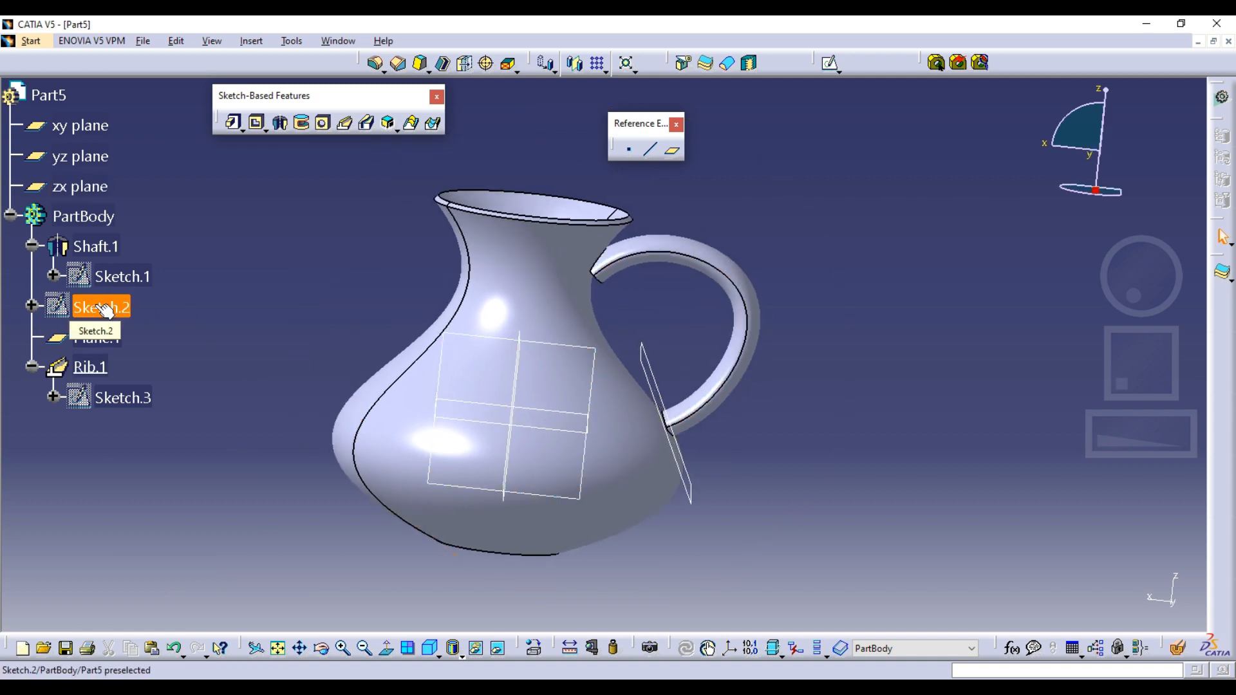
double_click(96, 306)
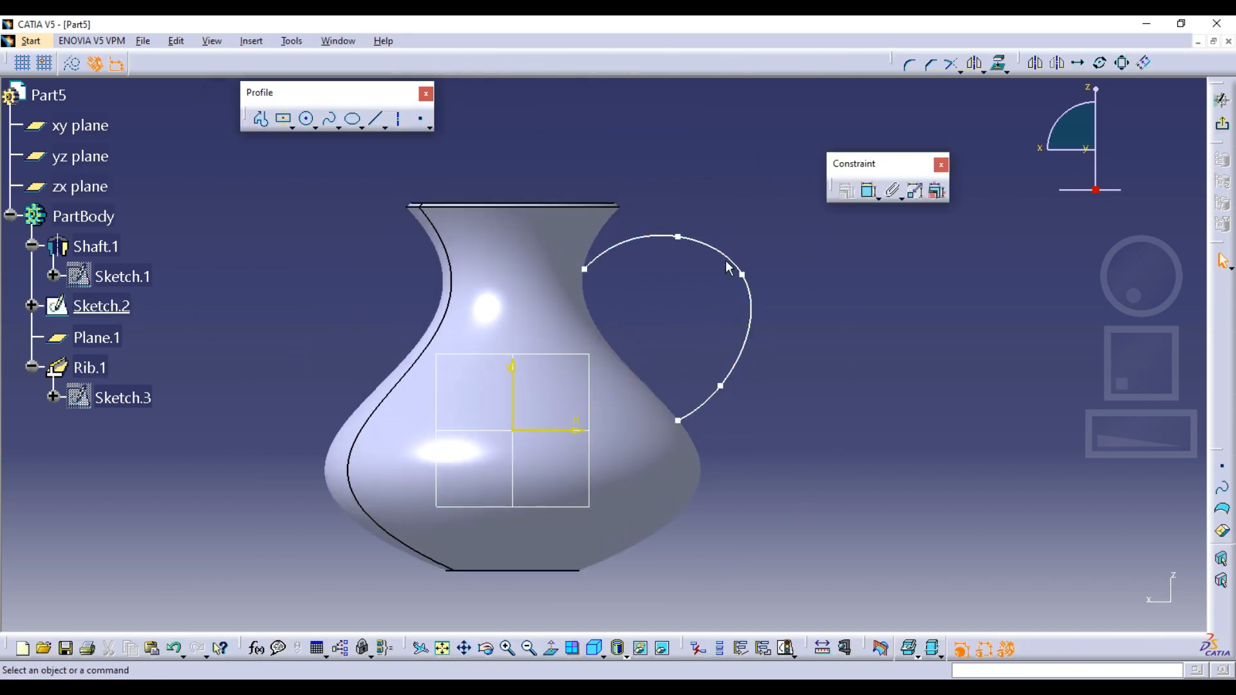
left_click_drag(728, 268, 705, 280)
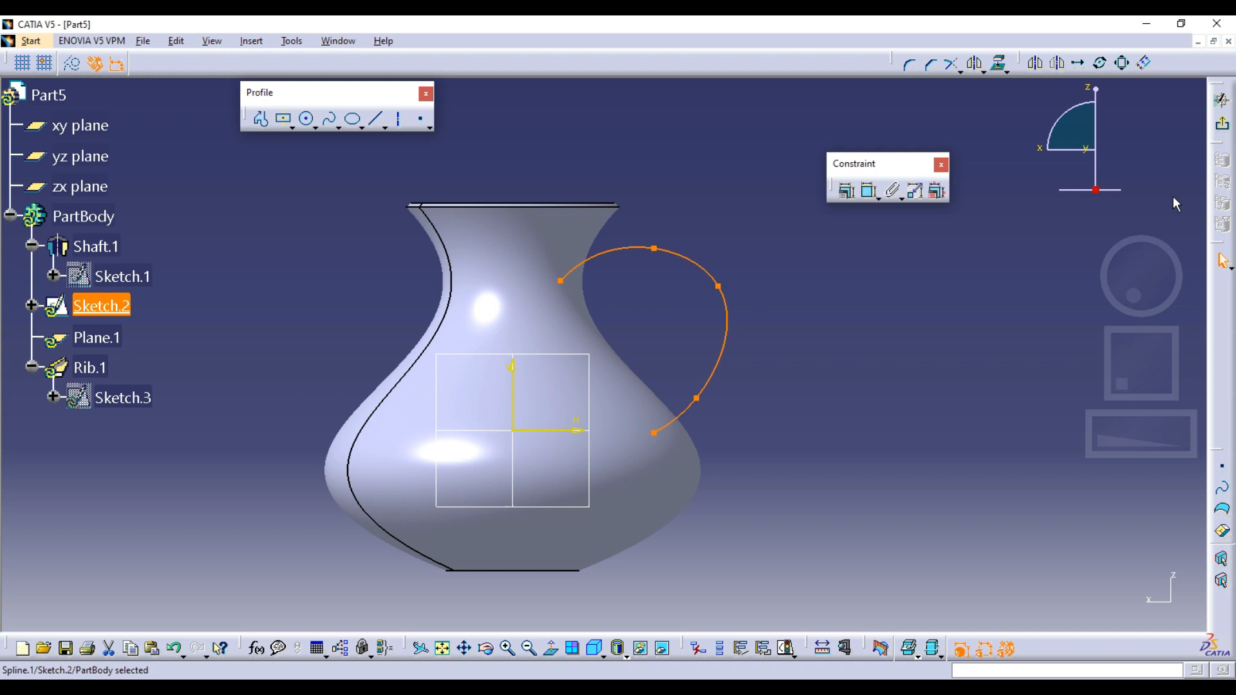
left_click(1224, 132)
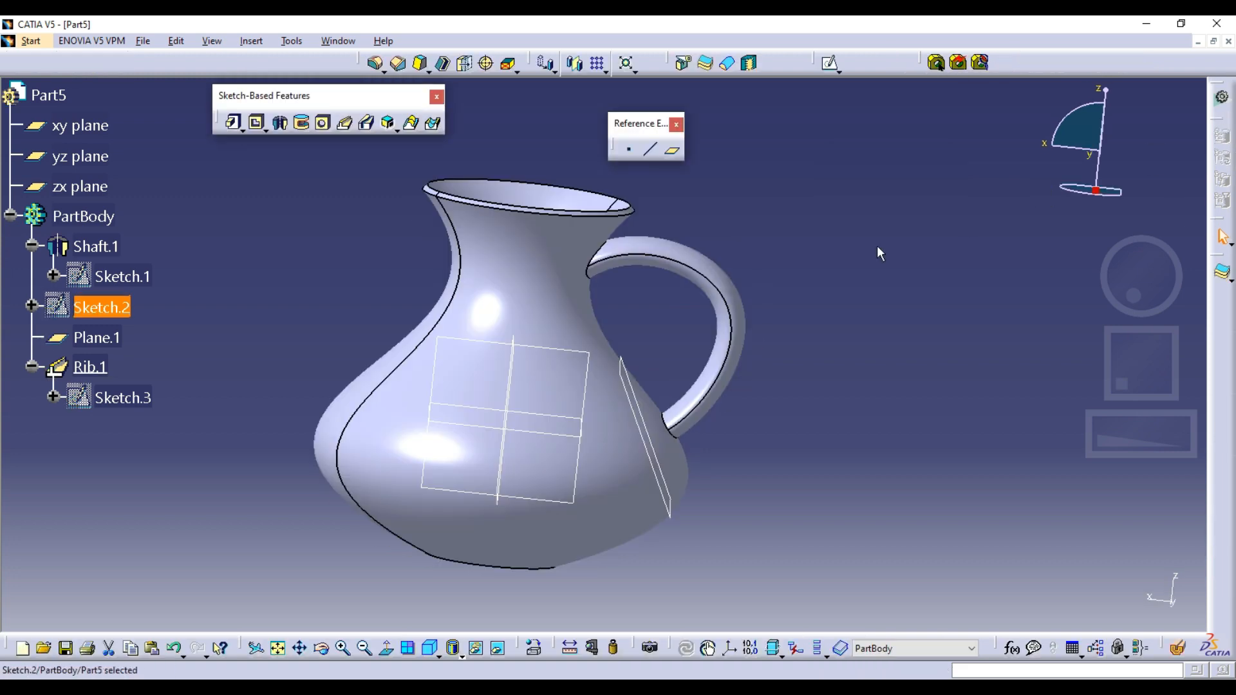
mouse_move(643, 262)
middle_mouse_down()
mouse_move(601, 425)
mouse_move(631, 510)
mouse_move(664, 500)
mouse_move(631, 422)
mouse_move(744, 309)
middle_mouse_up()
left_click(744, 309)
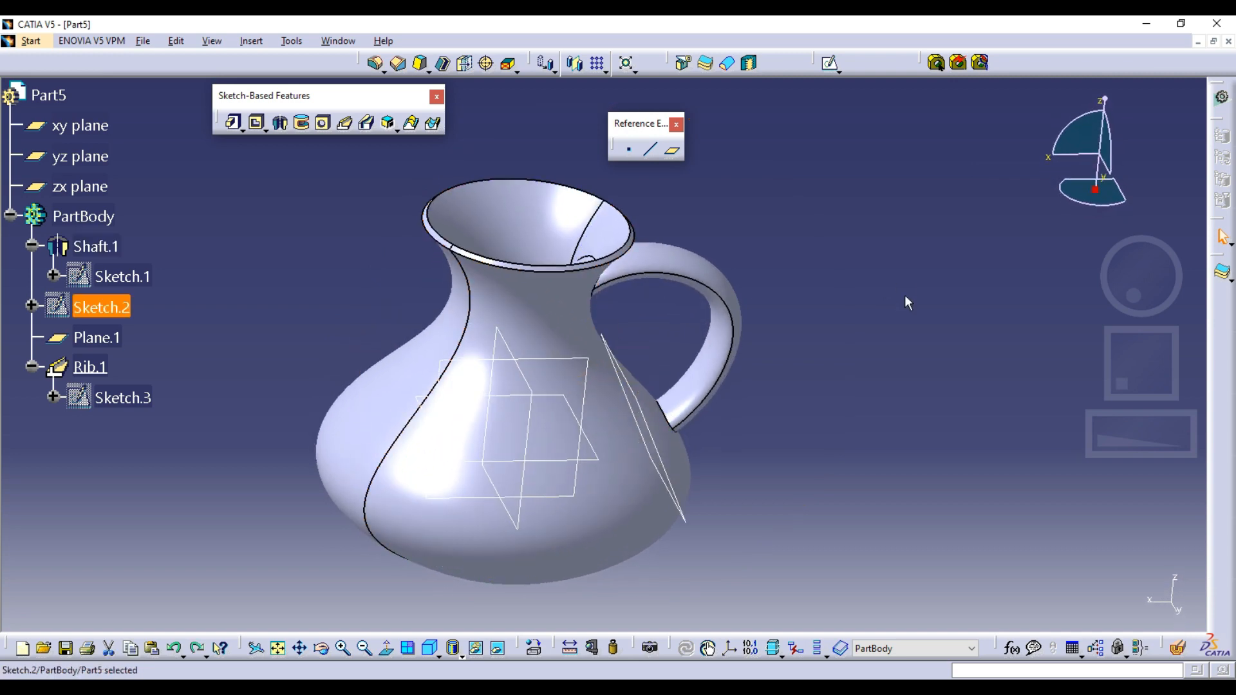
Undo the handle spline's shift and show its sketch together with the rib.
left_click(905, 297)
mouse_move(673, 367)
middle_mouse_down()
mouse_move(644, 282)
mouse_move(579, 215)
middle_mouse_up()
left_click(119, 306)
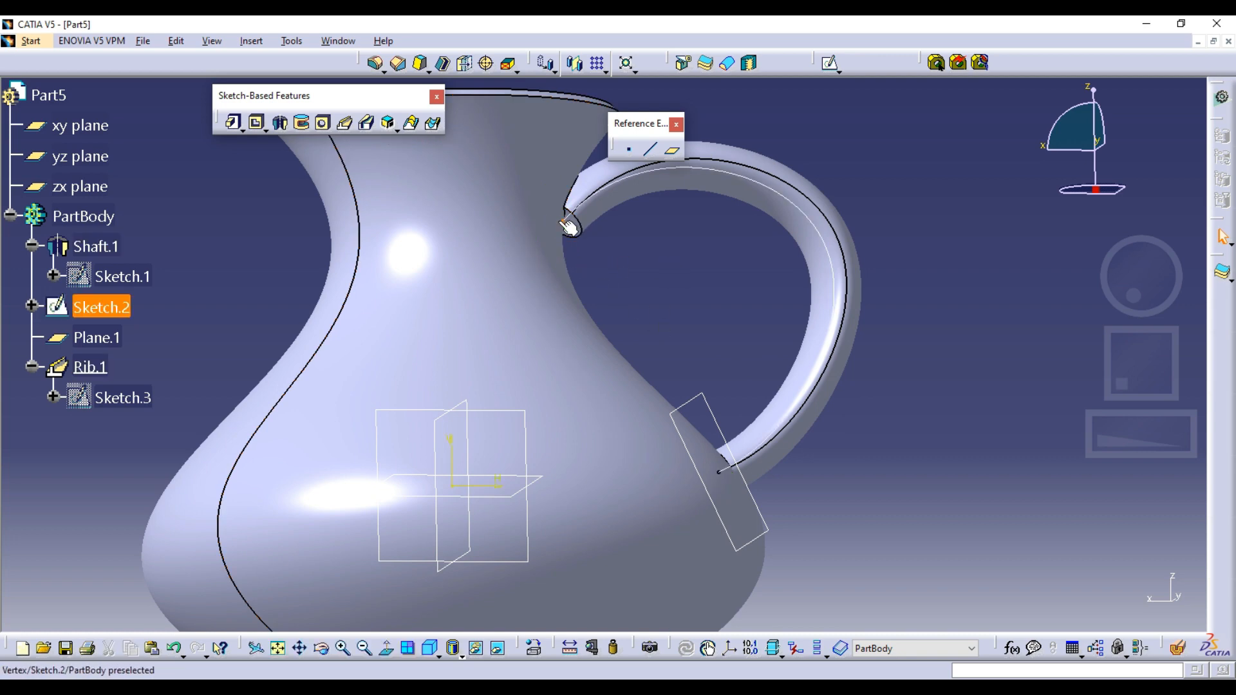
mouse_move(703, 331)
middle_mouse_down()
mouse_move(634, 326)
mouse_move(630, 414)
mouse_move(666, 356)
middle_mouse_up()
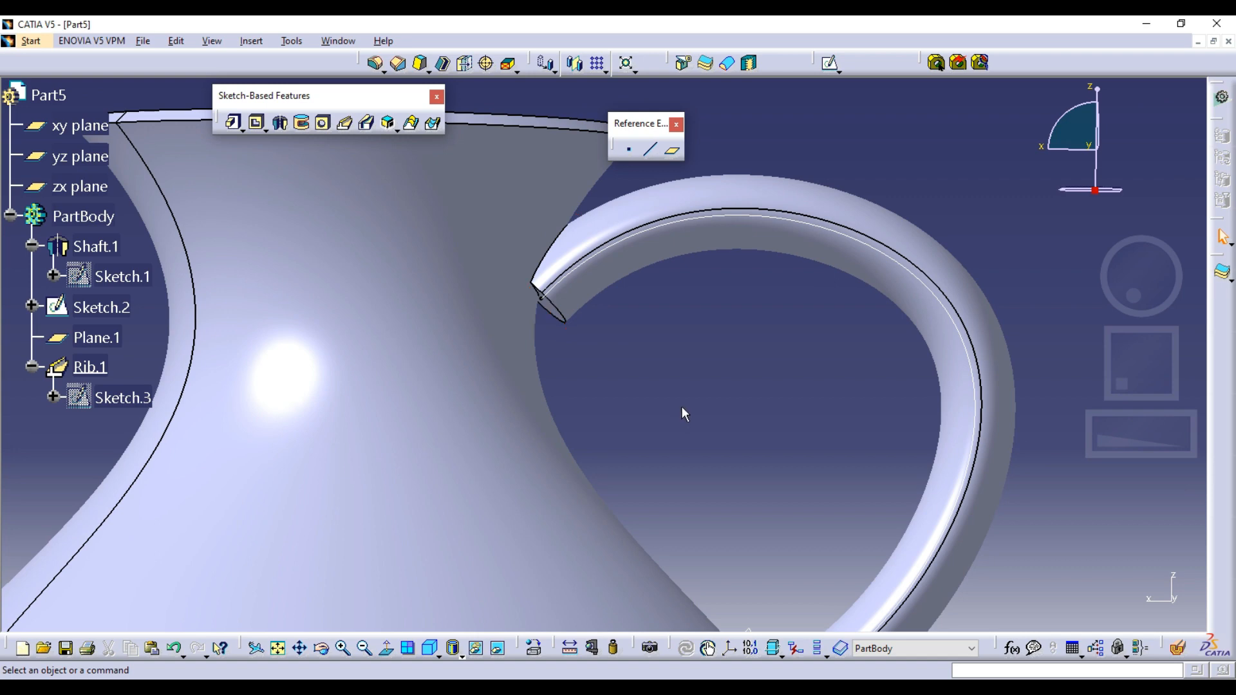
middle_click_drag(593, 345, 797, 357, "ctrl")
Edit the handle rib to enable Merge rib's ends, extending both ends to the vase surface.
double_click(797, 309)
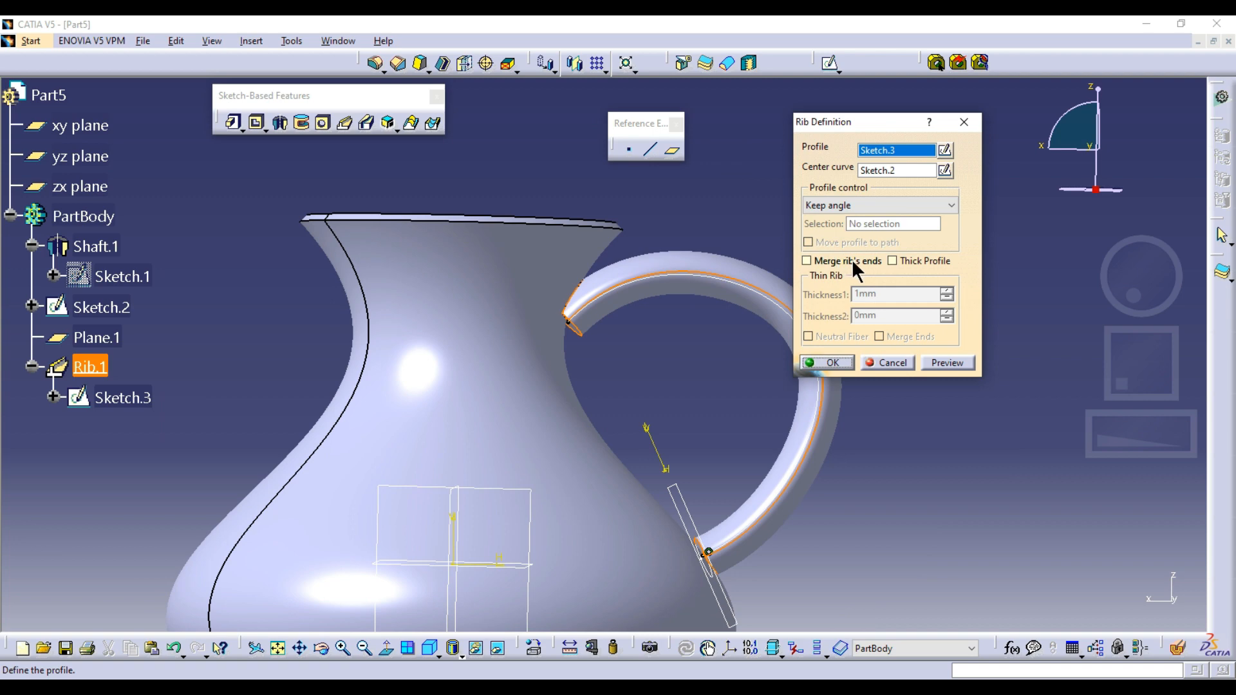
left_click(852, 259)
left_click(947, 363)
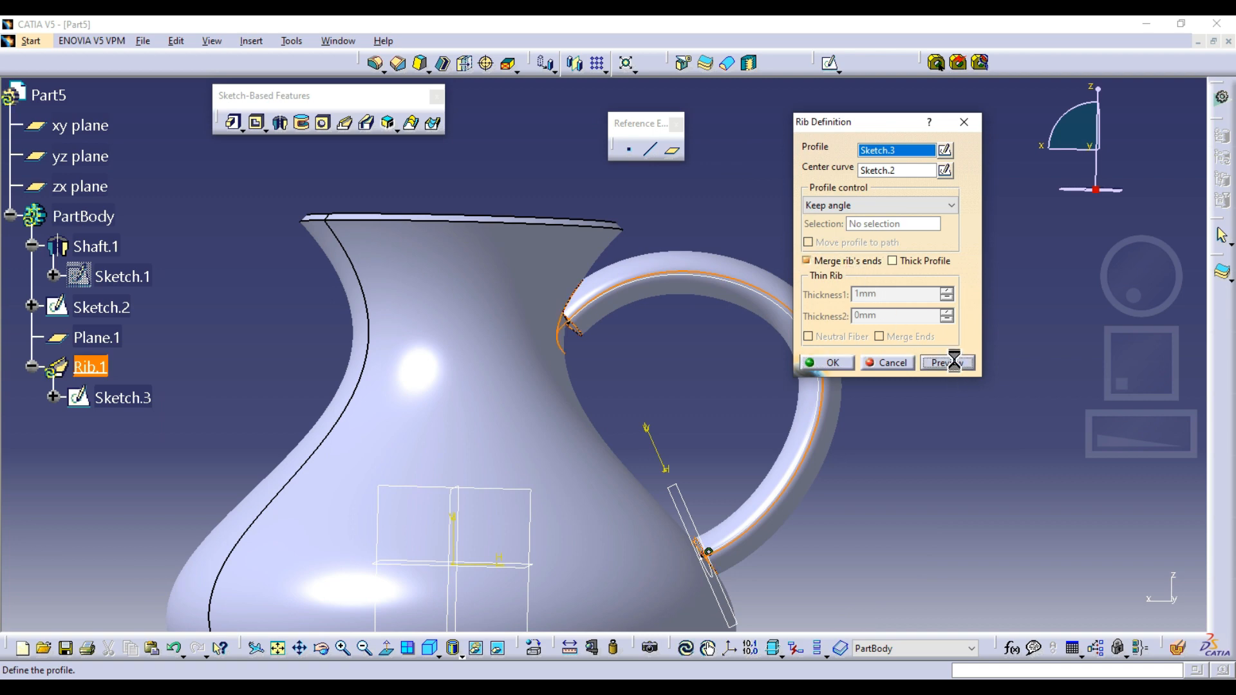
middle_click_drag(600, 316, 517, 282, "ctrl")
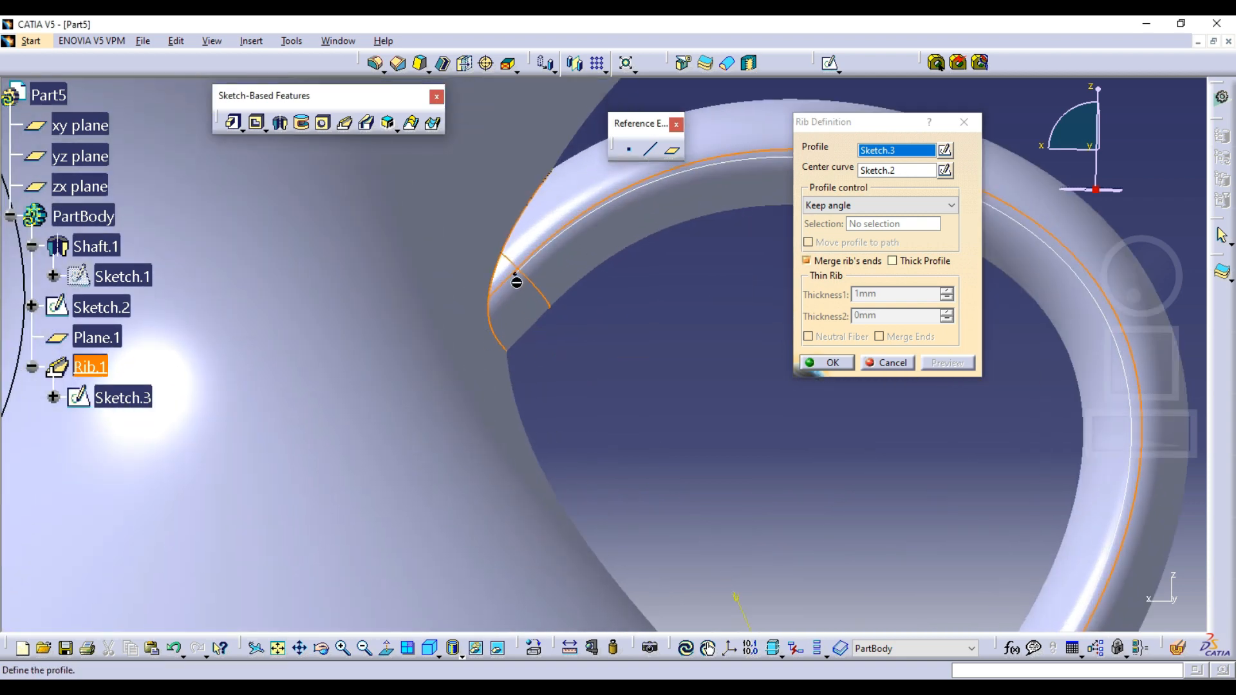
middle_click_drag(536, 389, 762, 358, "ctrl")
left_click(827, 362)
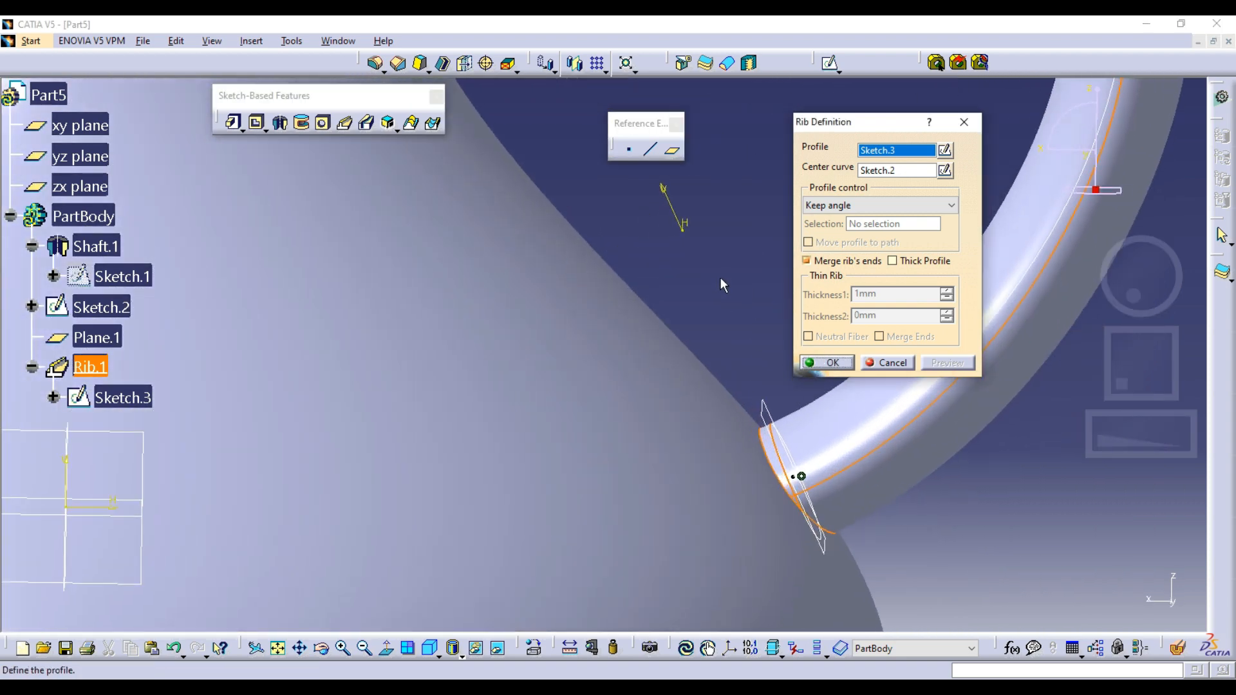
left_click(829, 363)
Hide the handle spline's sketch and the reference plane at the handle's lower end.
middle_click_drag(709, 253, 640, 373, "ctrl")
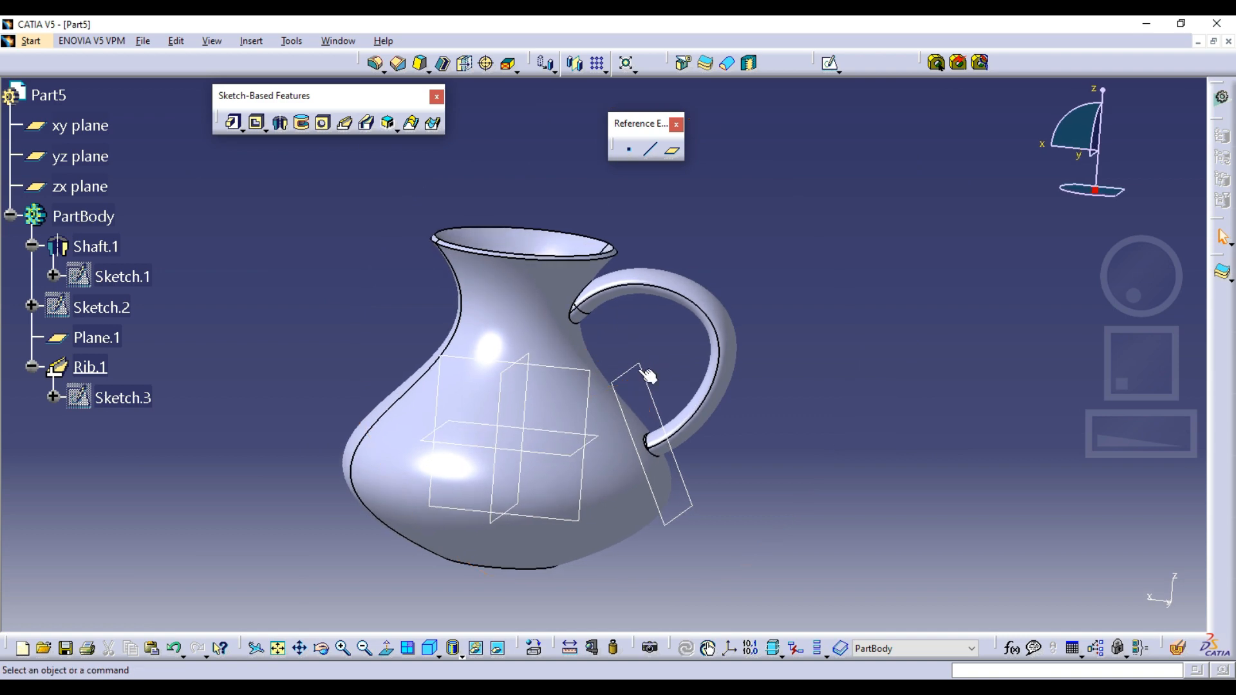
key("ctrl+h")
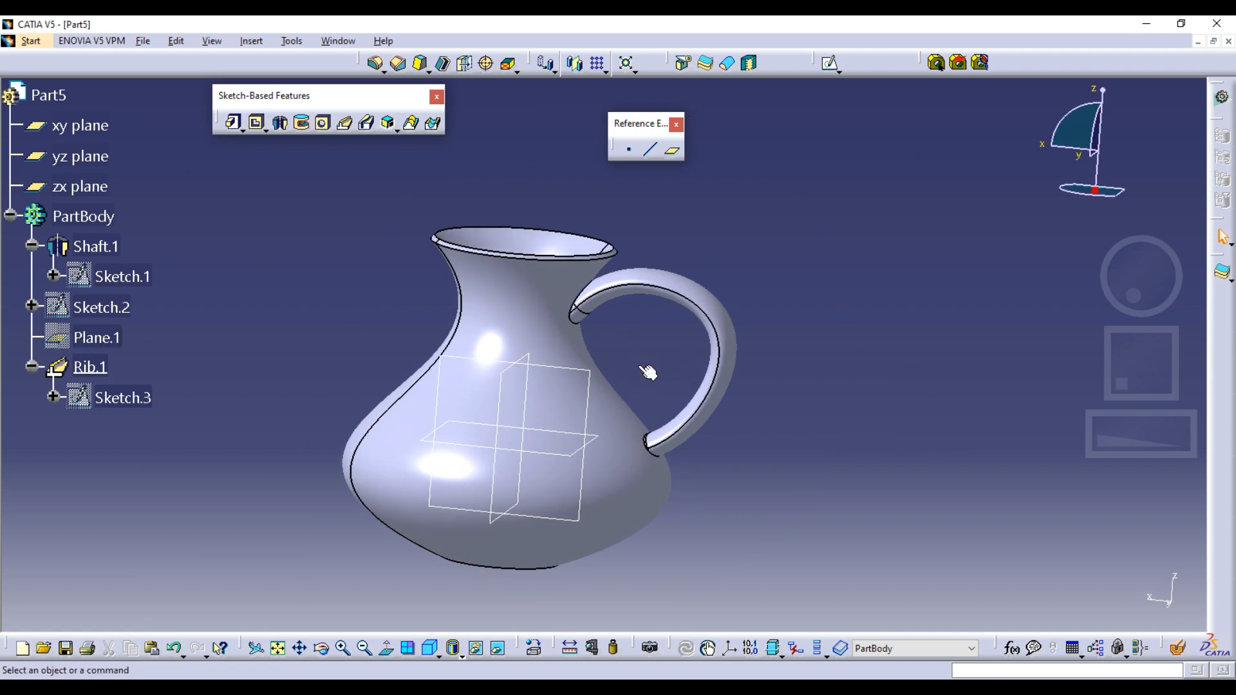
left_click(345, 122)
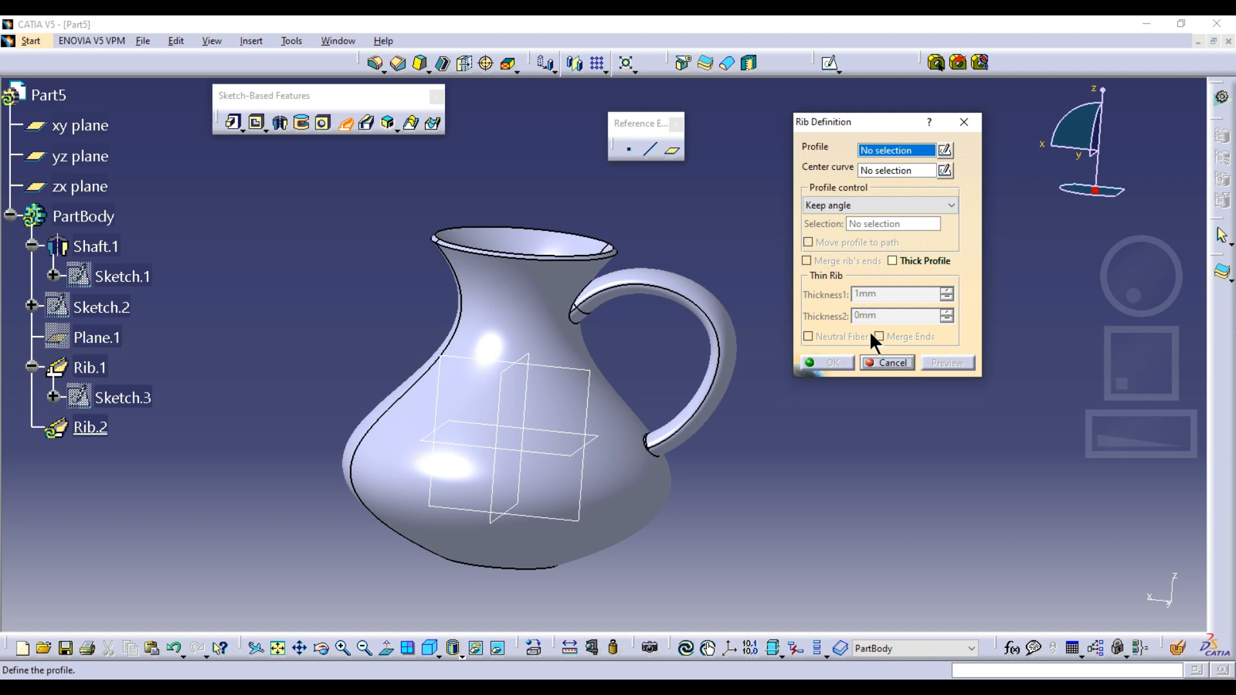
left_click(886, 363)
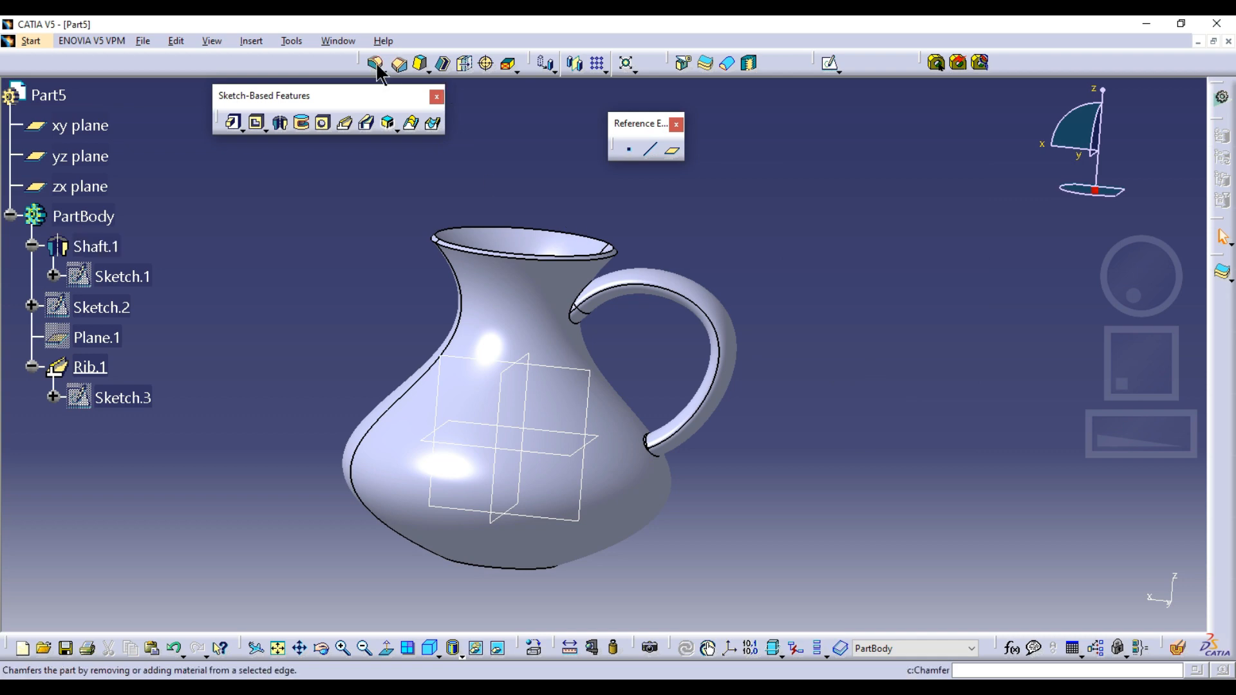
Switch to the Part3 document and show the center curve sketch of its S-shaped rib.
left_click(339, 40)
left_click(356, 180)
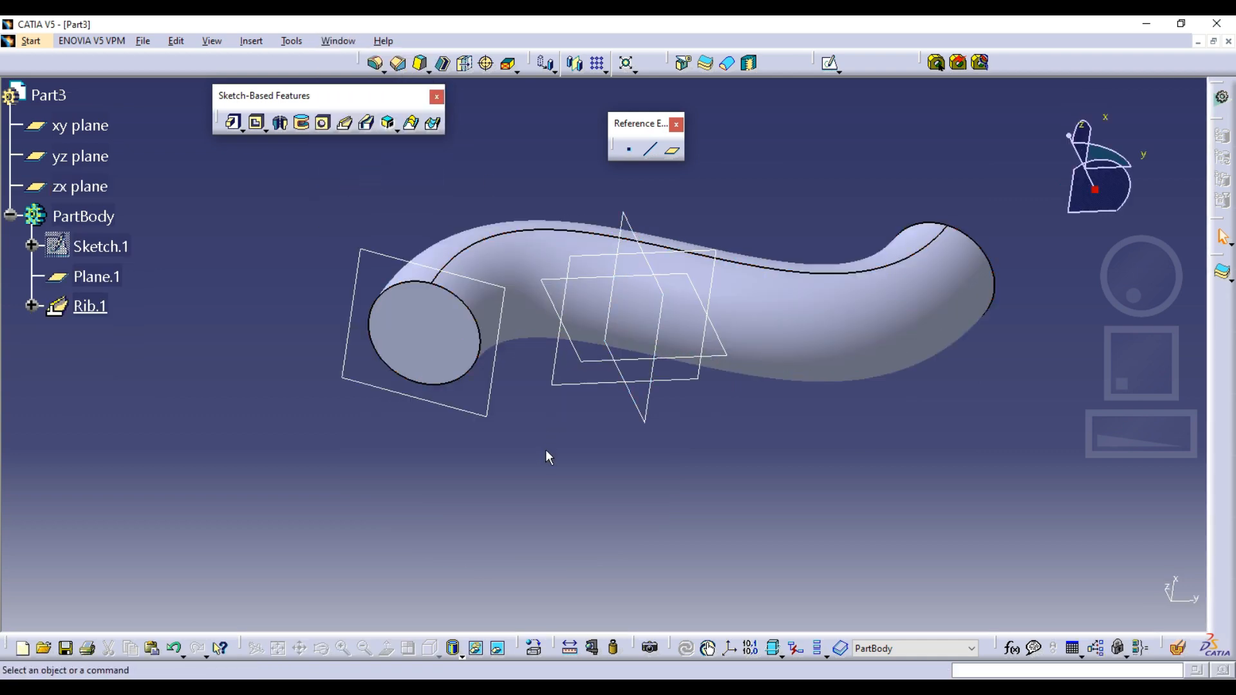
middle_click_drag(702, 423, 612, 474)
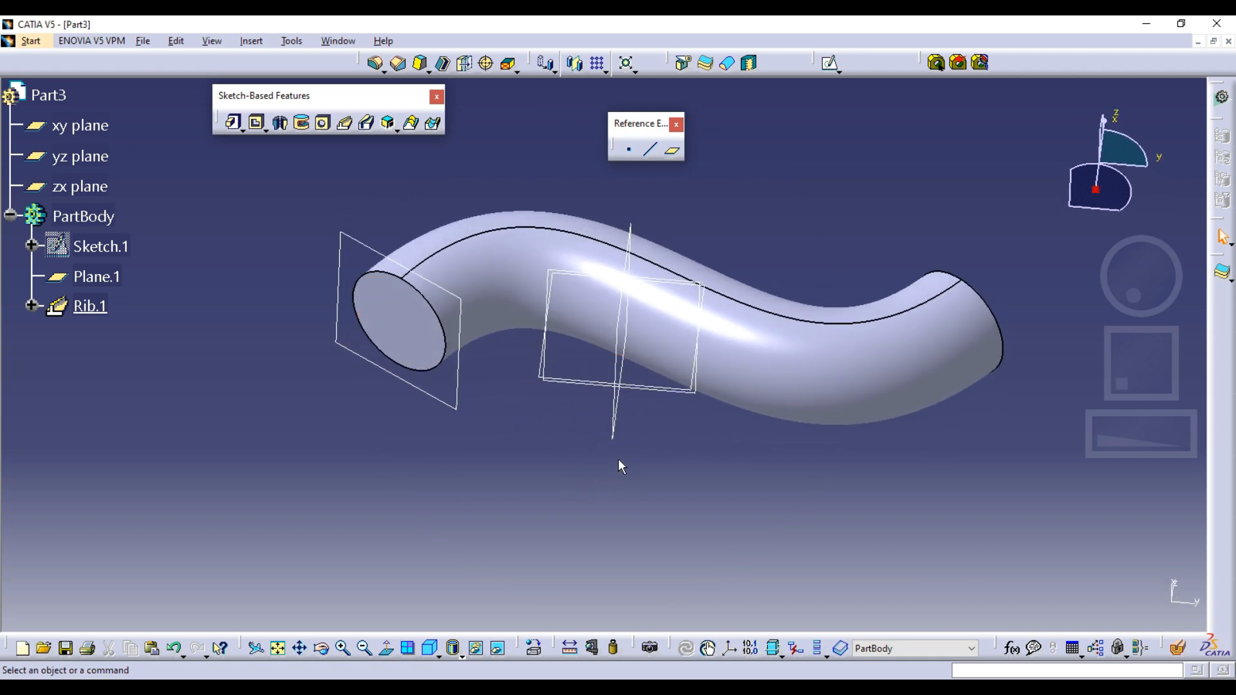
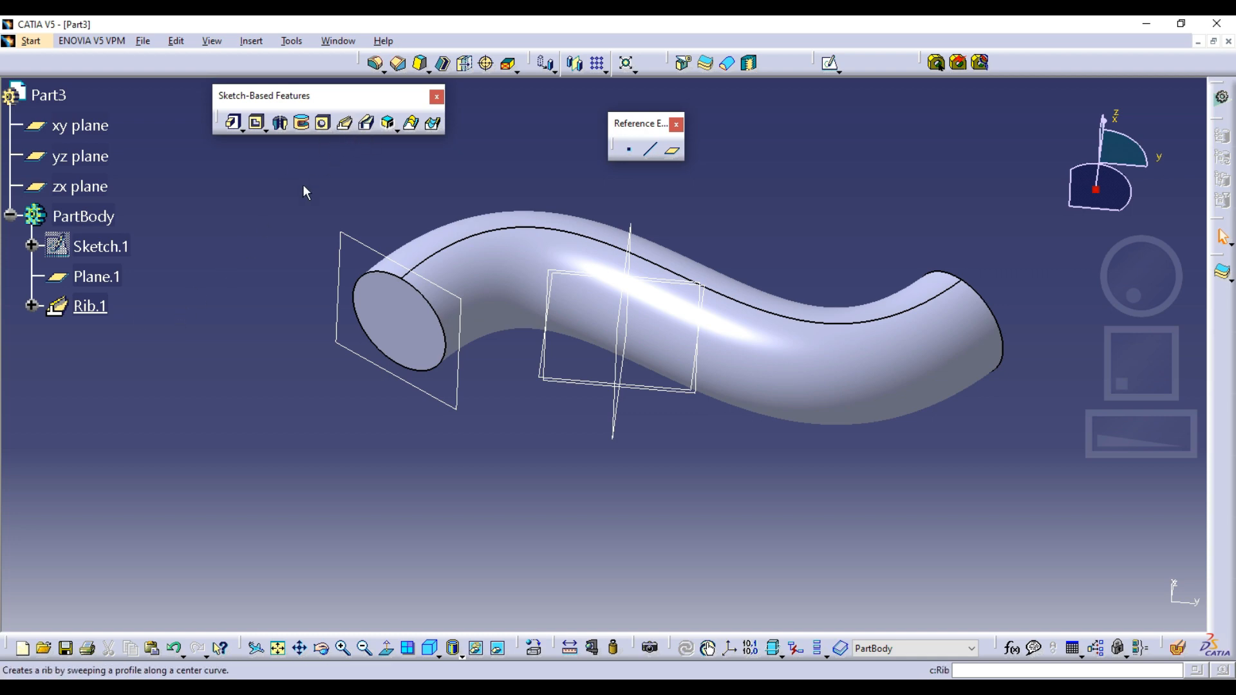
right_click(112, 249)
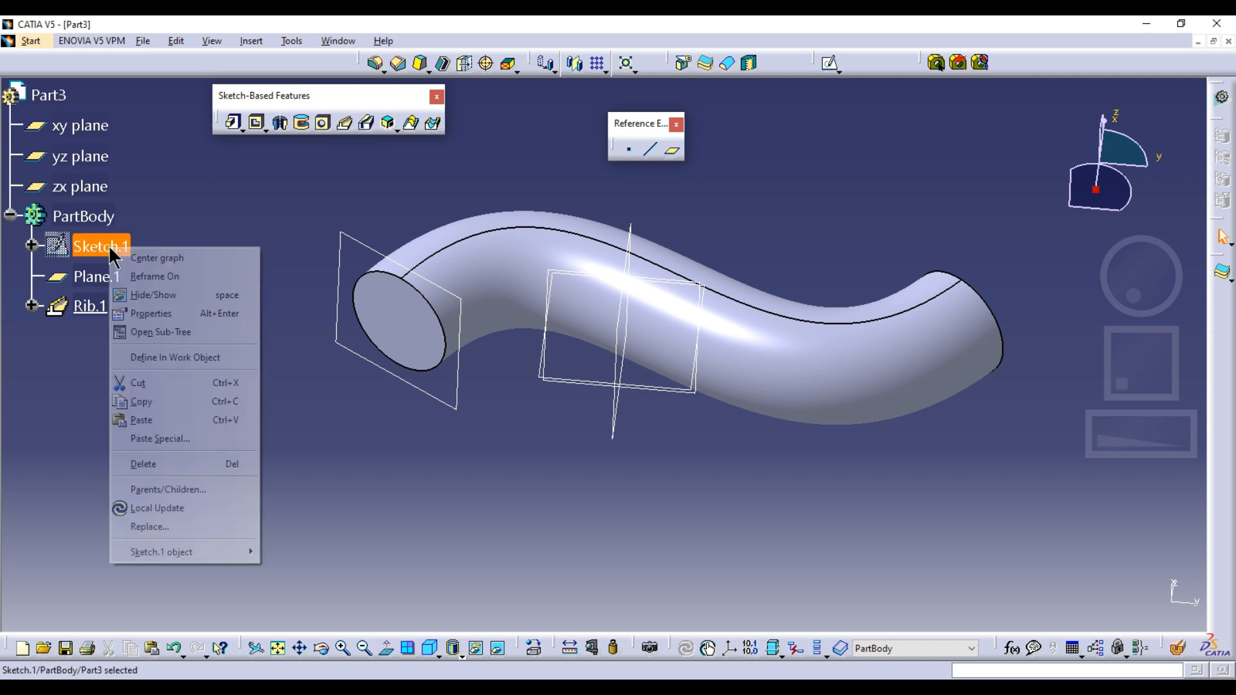
left_click(139, 296)
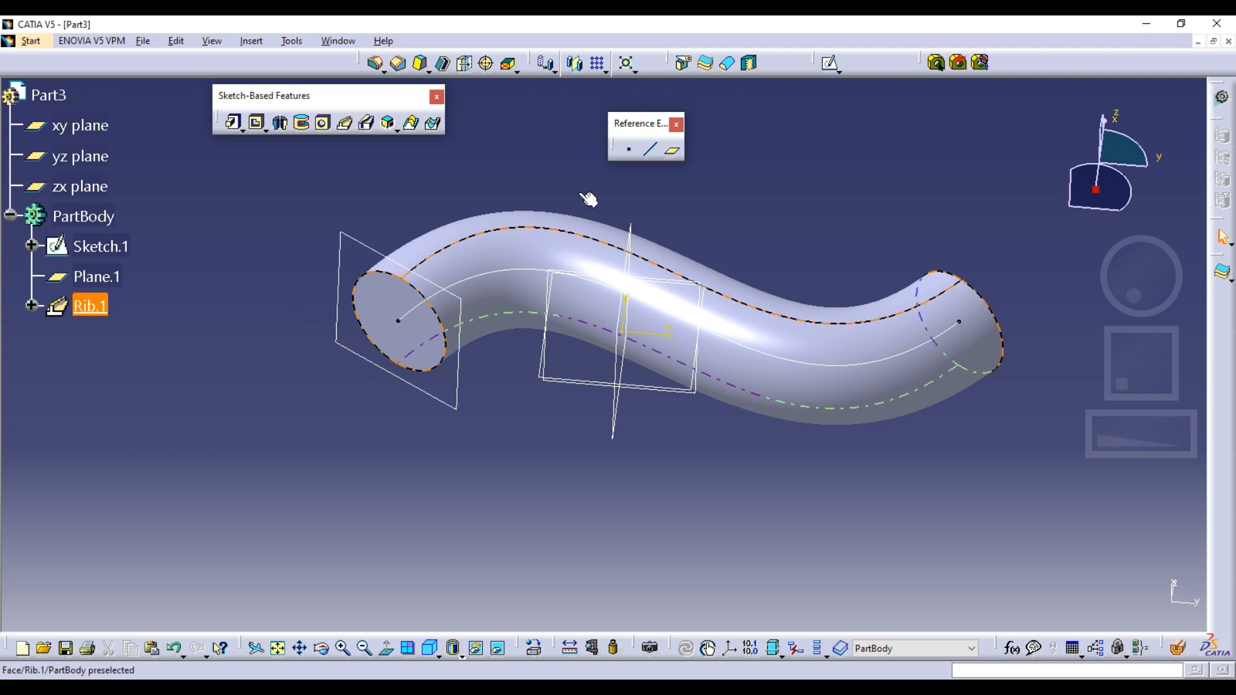
On the rib's end plane, sketch a rectangle about 35.8 by 24.8 mm centred on the spline endpoint, with 4 mm corner radii, and finish the sketch.
left_click(829, 64)
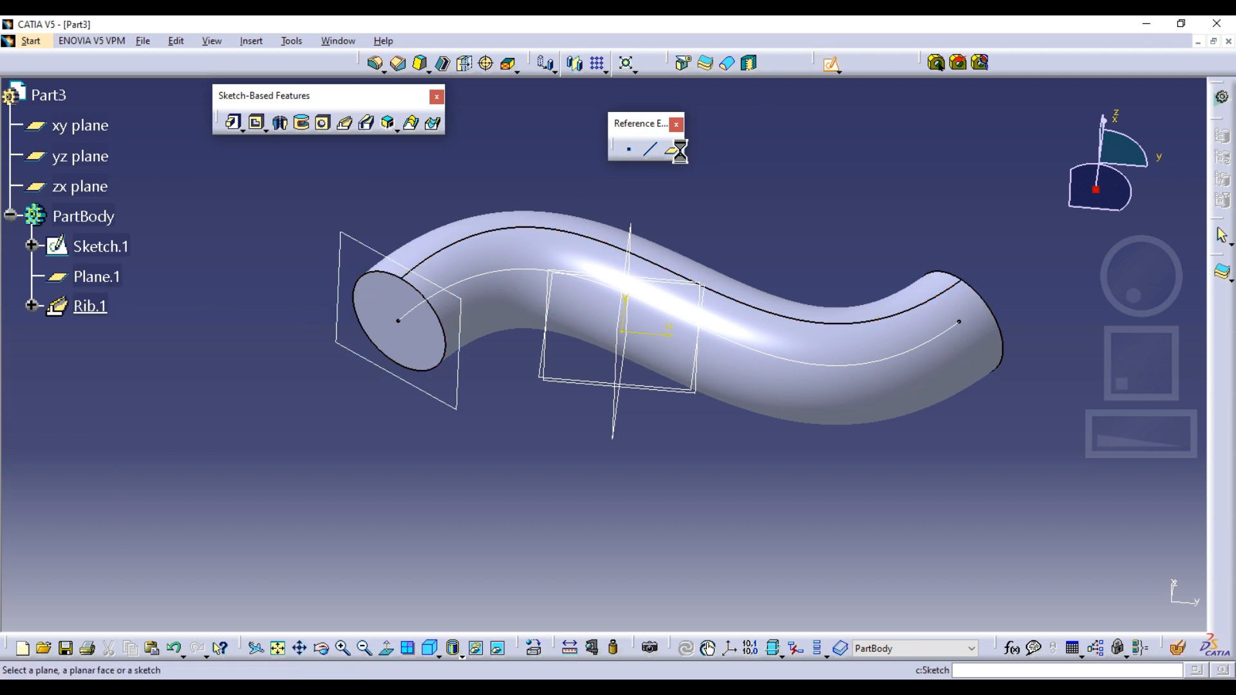
left_click(370, 263)
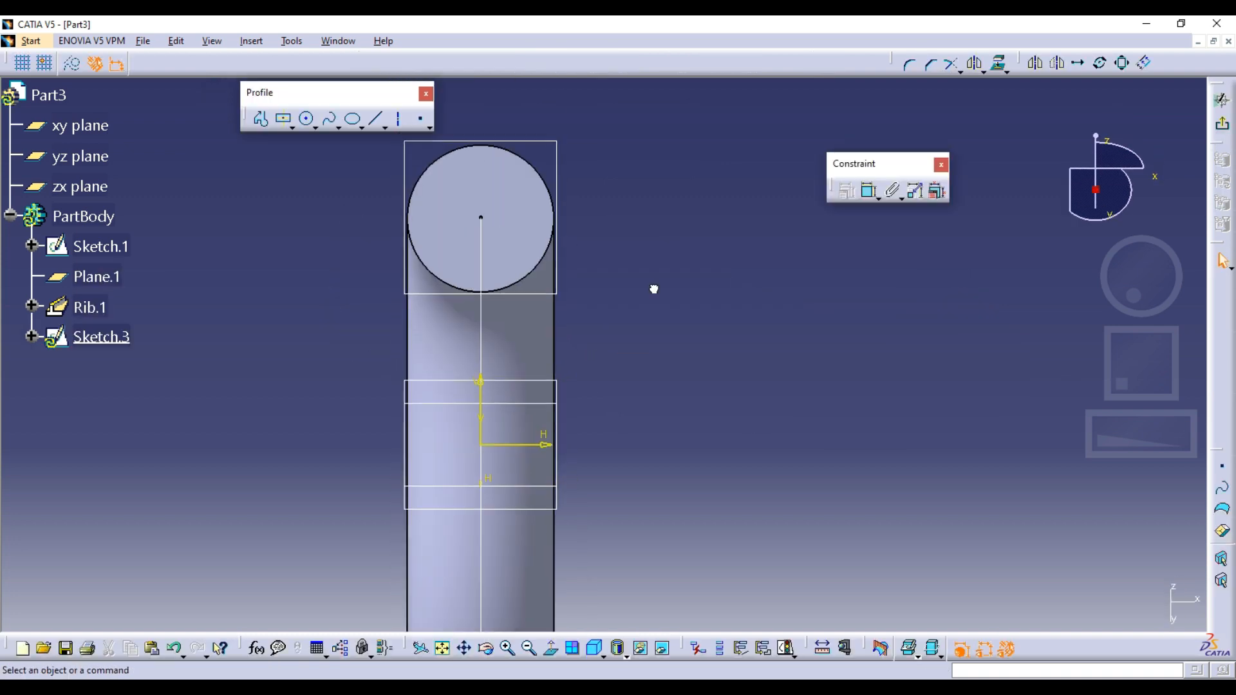
left_click(284, 119)
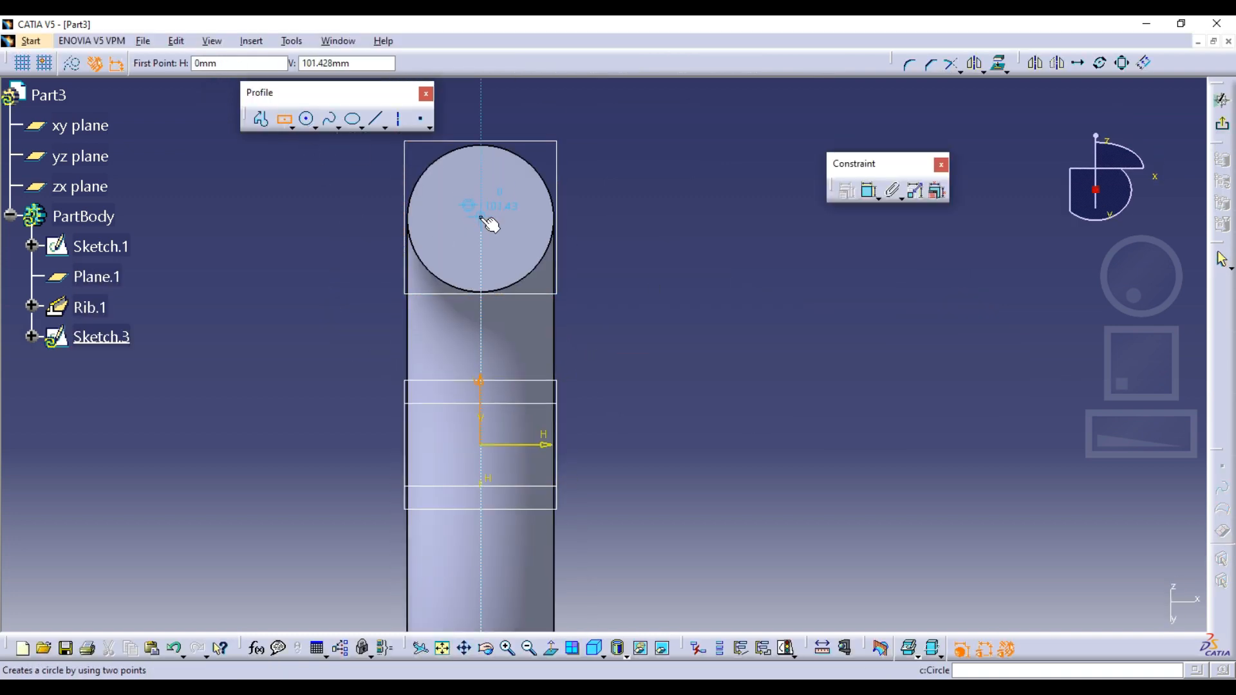
left_click(480, 217)
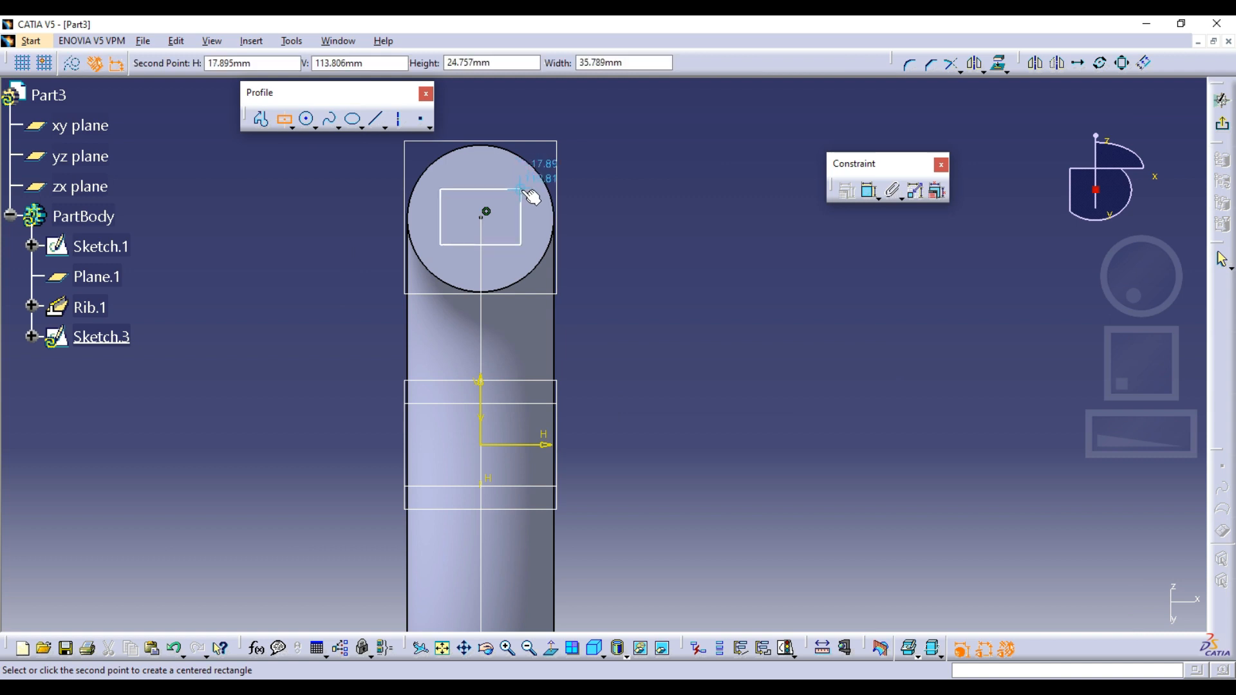
left_click(521, 189)
left_click(911, 65)
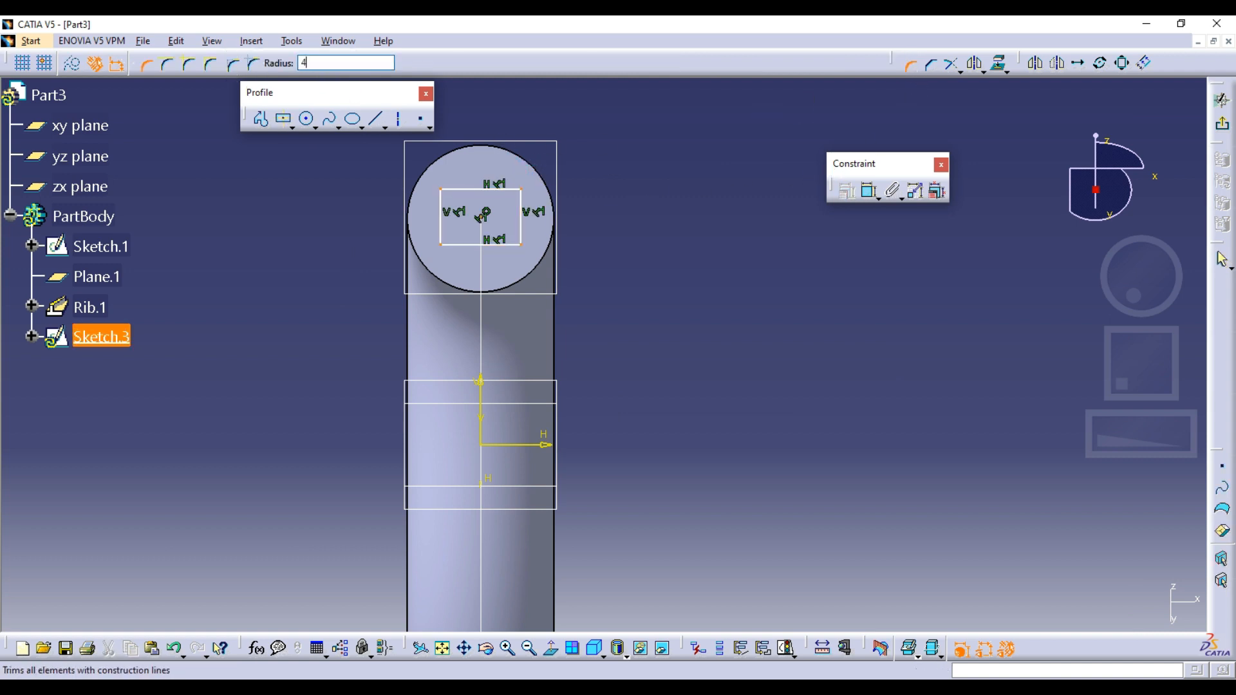
type("4")
key("Return")
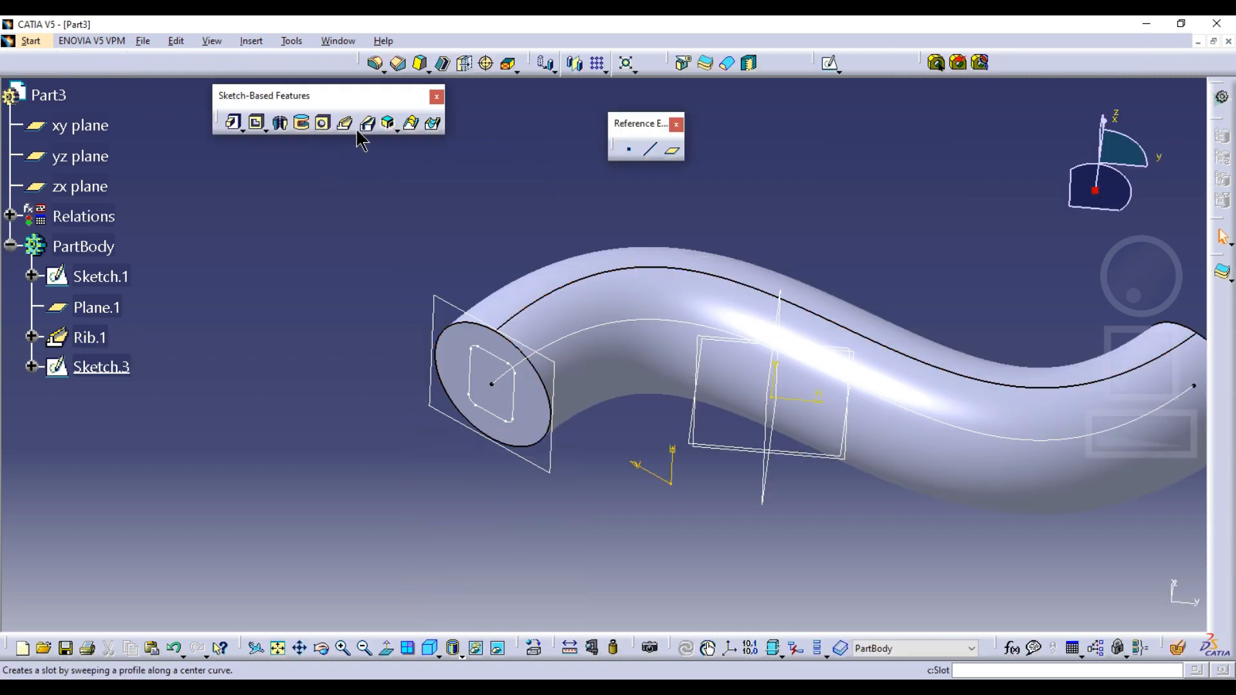
Cut a Slot through the S-shaped rib, using the rounded rectangle as profile and the rib's spline sketch as center curve.
left_click(365, 125)
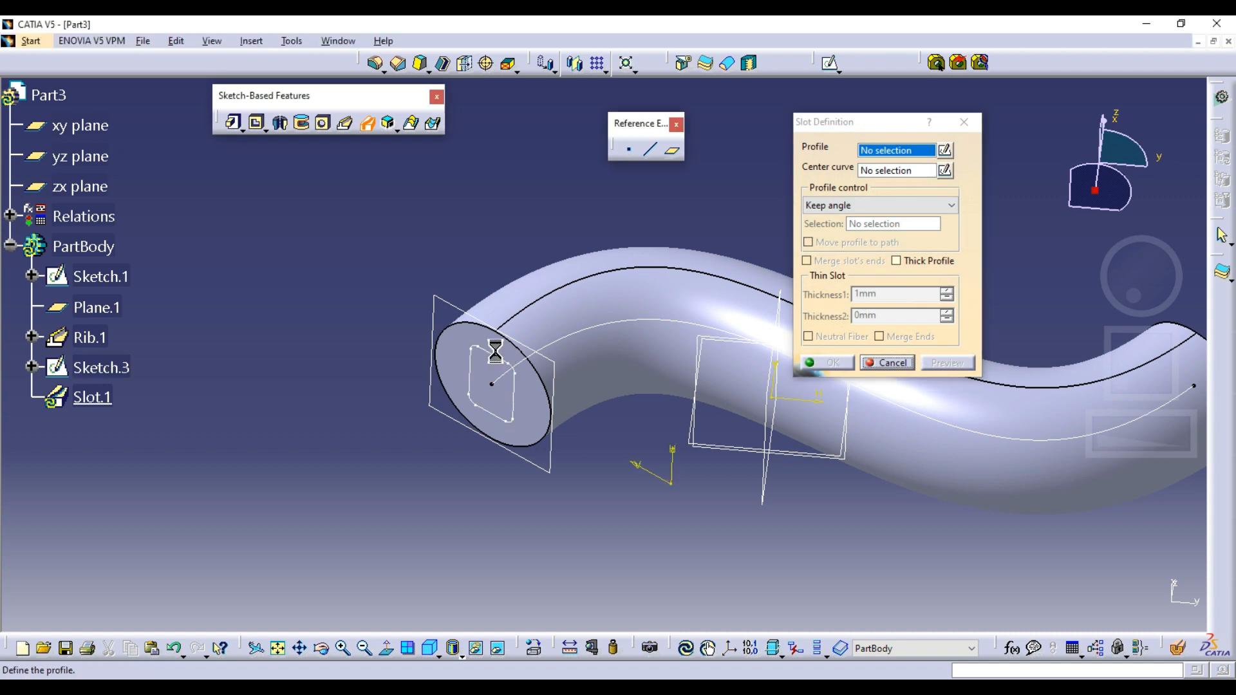
left_click(566, 345)
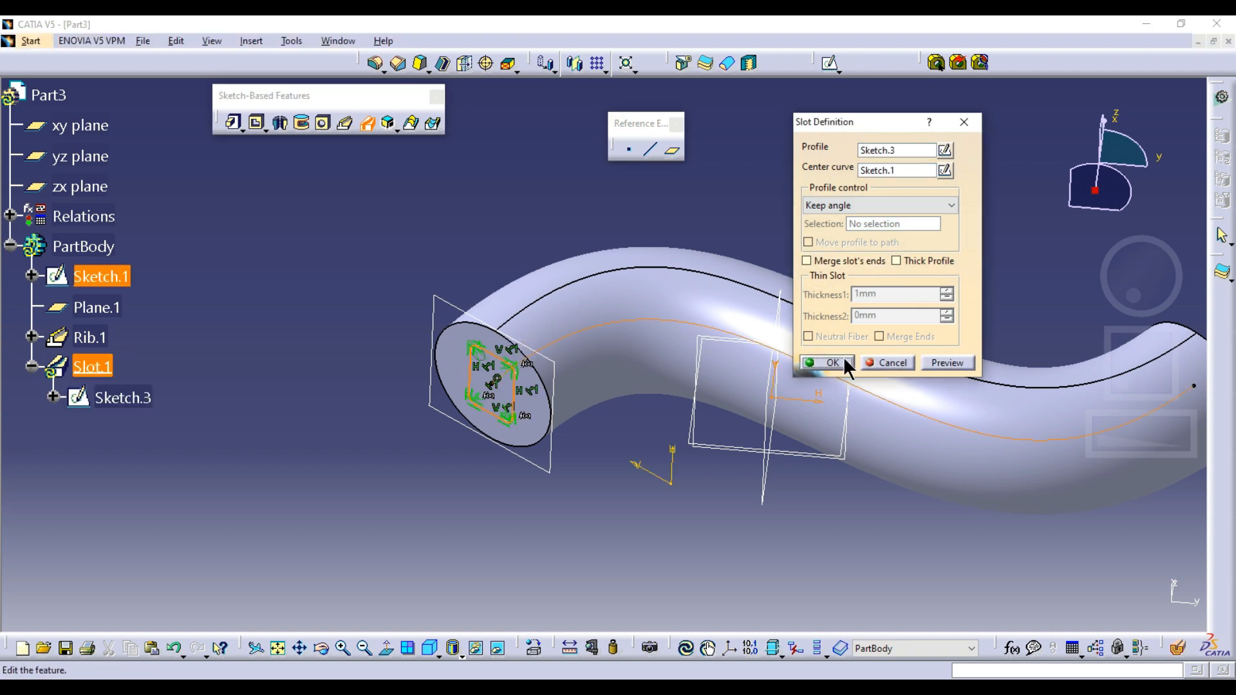
key("Return")
Examine the slot's interior along the S-shaped rib with a temporary section cut of the view.
middle_click_drag(605, 360, 622, 374)
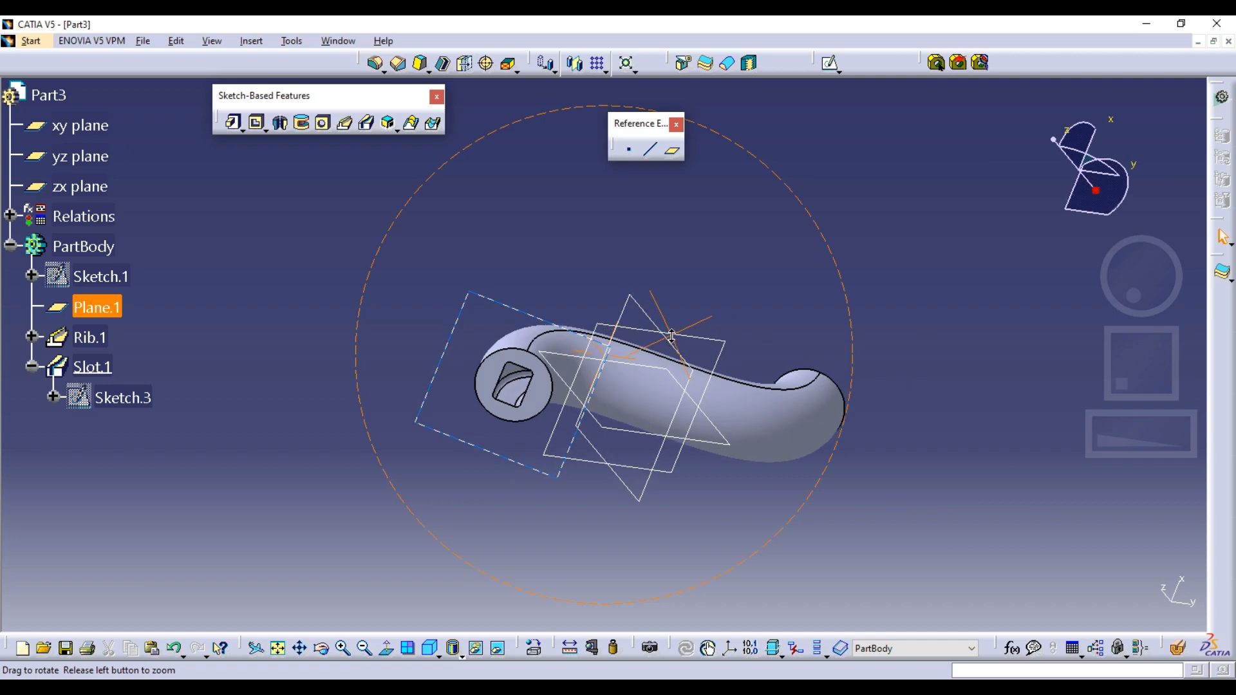
left_click(1180, 648)
middle_click_drag(712, 444, 606, 438)
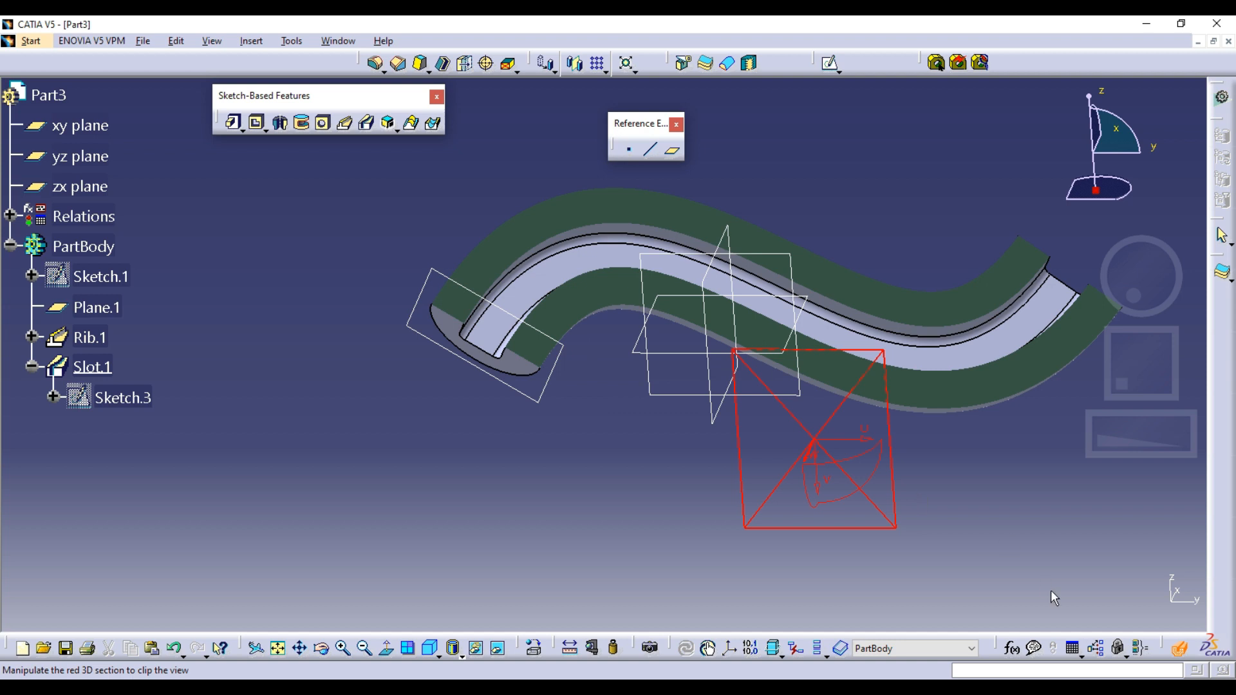
left_click(1180, 649)
middle_click_drag(1017, 501, 711, 477)
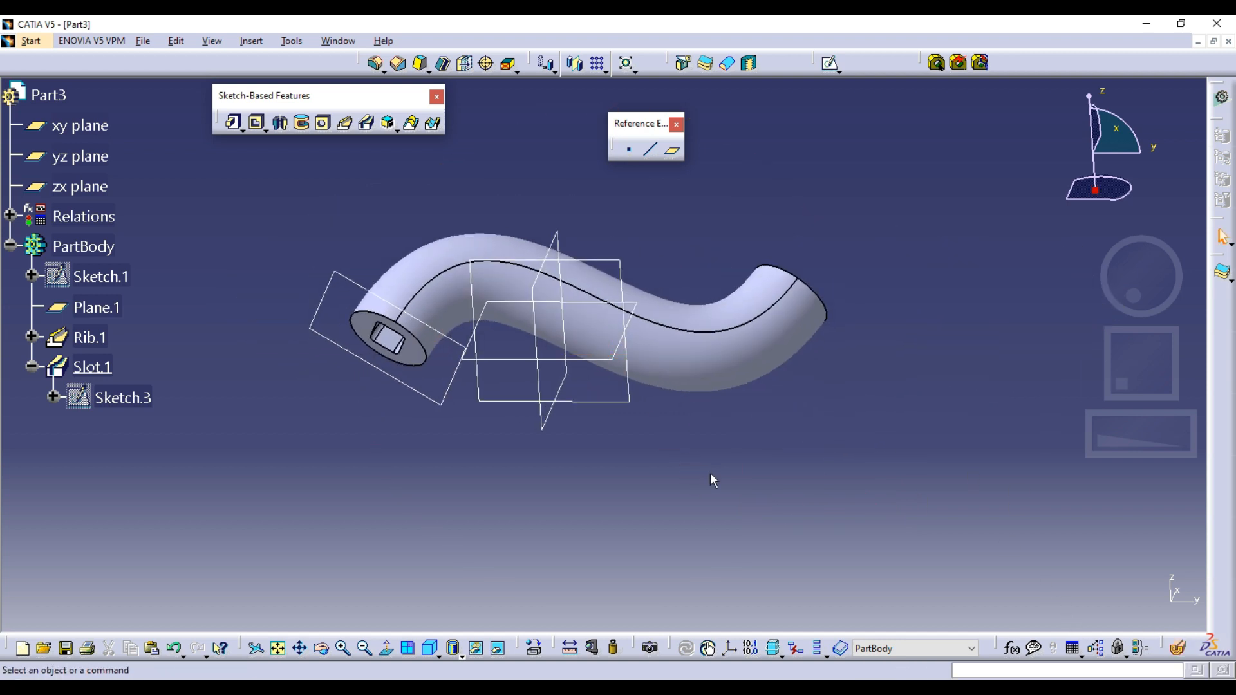
Create a new Part document, accepting its default name.
key("ctrl+n")
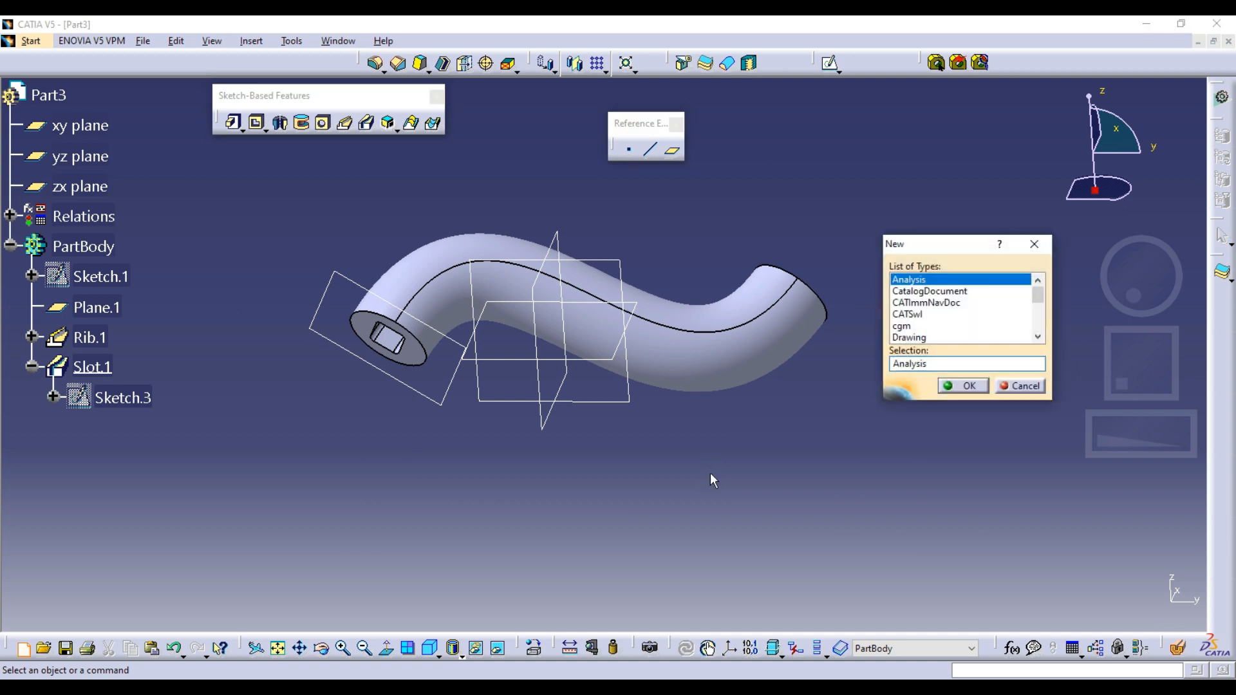
type("Part")
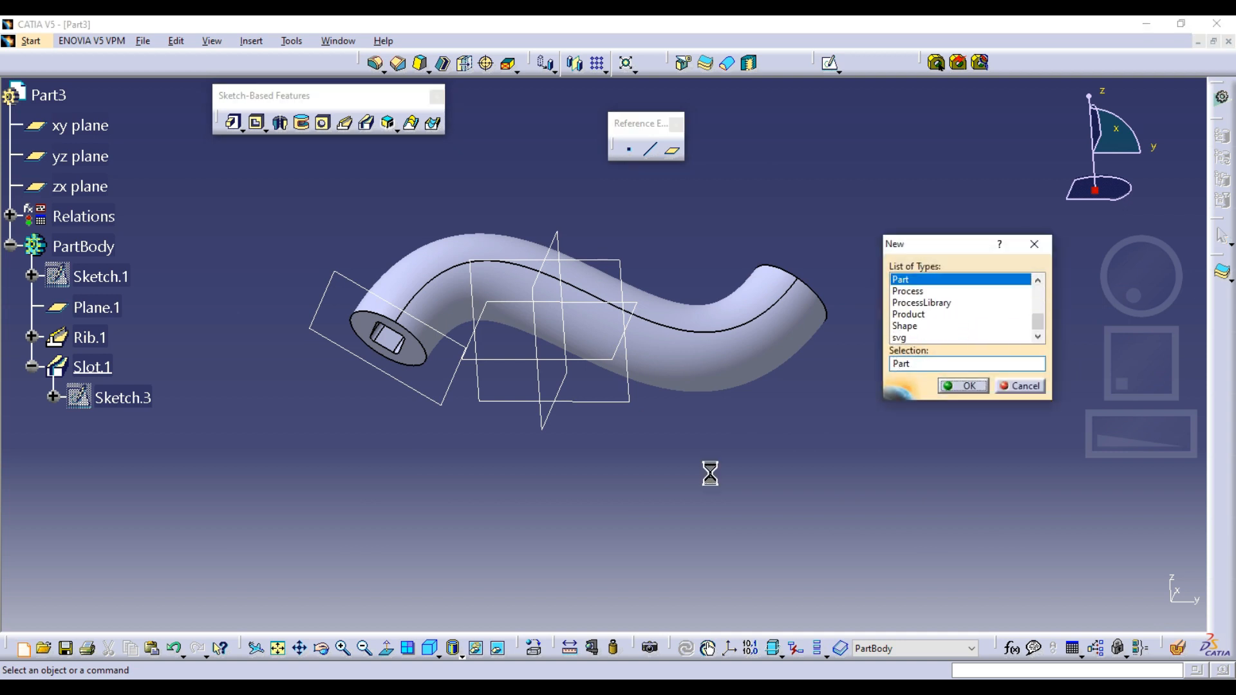
key("Return")
key("Return")
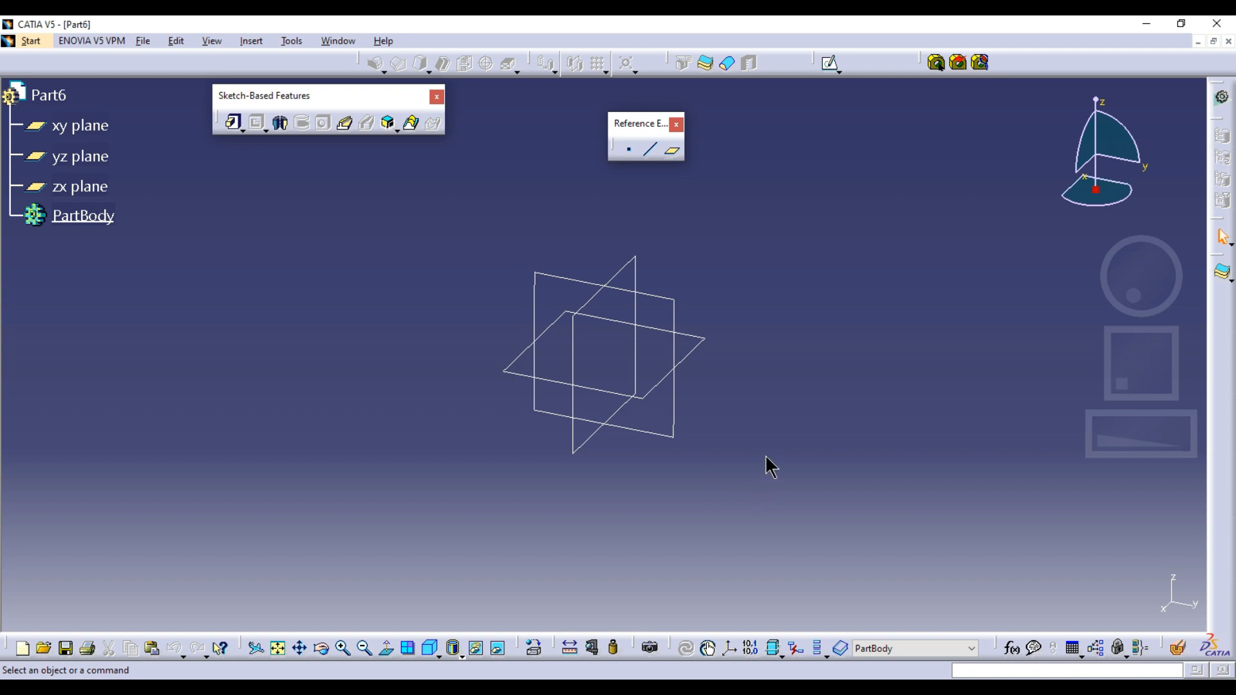
Start a sketch on the xy plane and place a point on the horizontal axis about 47 mm from the origin.
left_click(829, 64)
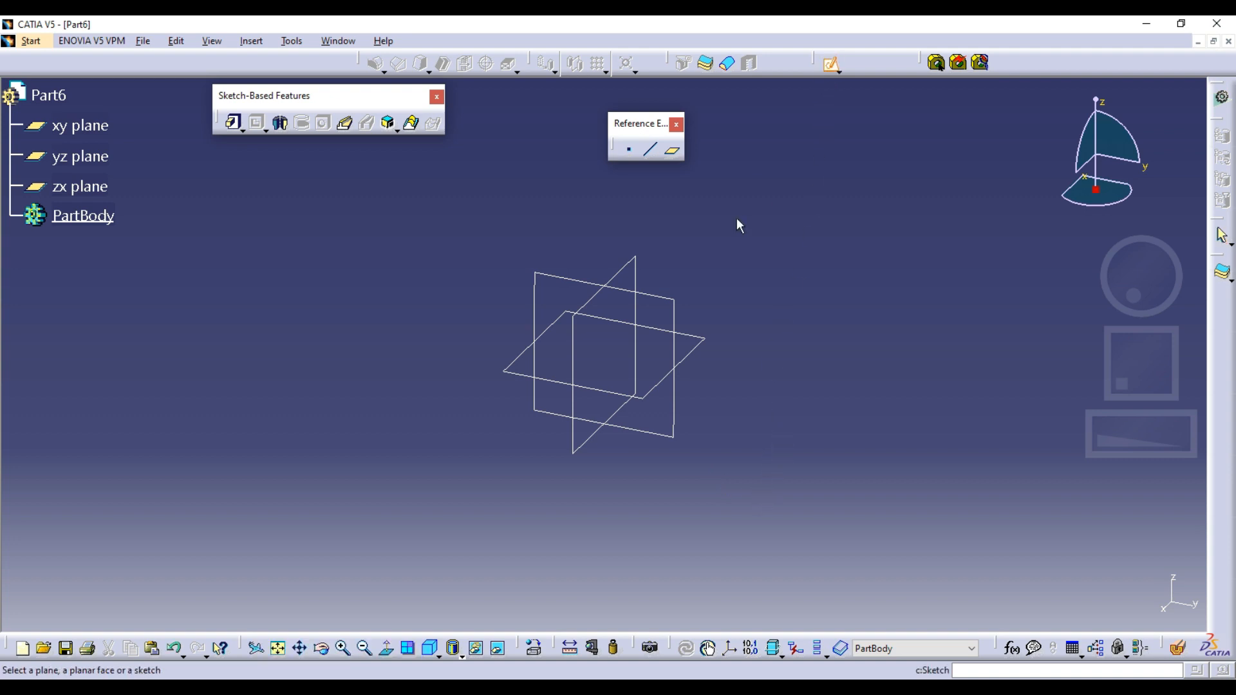
left_click(703, 343)
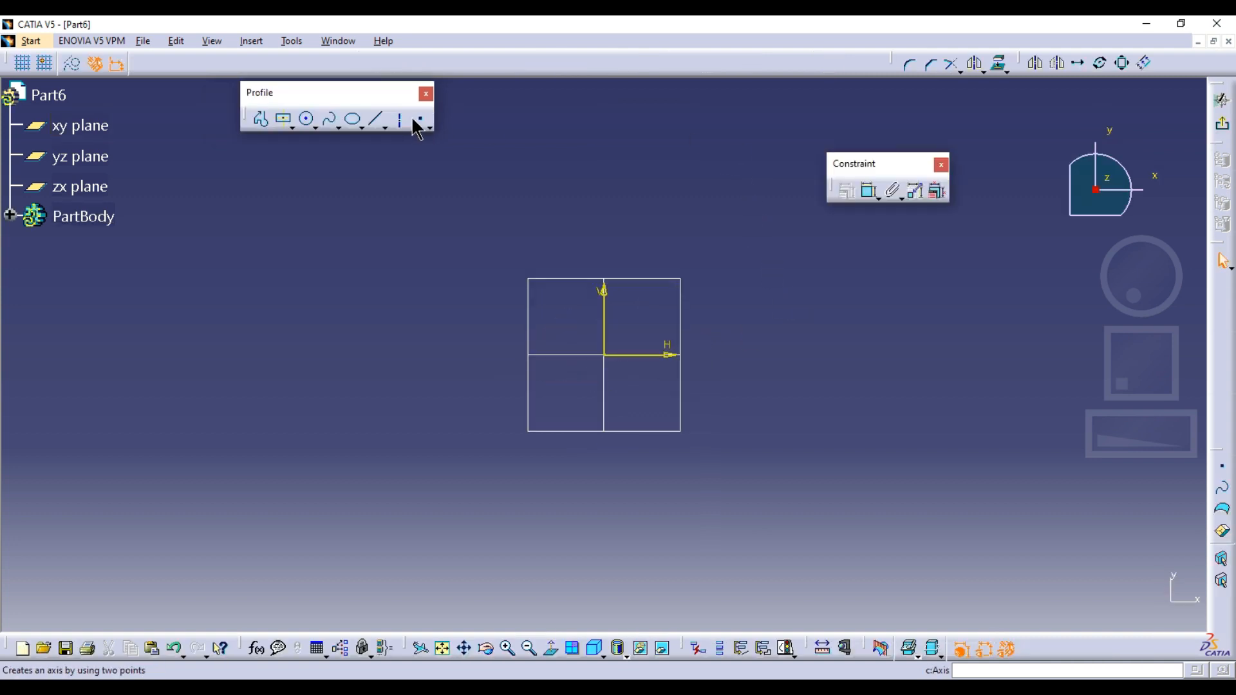
left_click(421, 119)
left_click(711, 356)
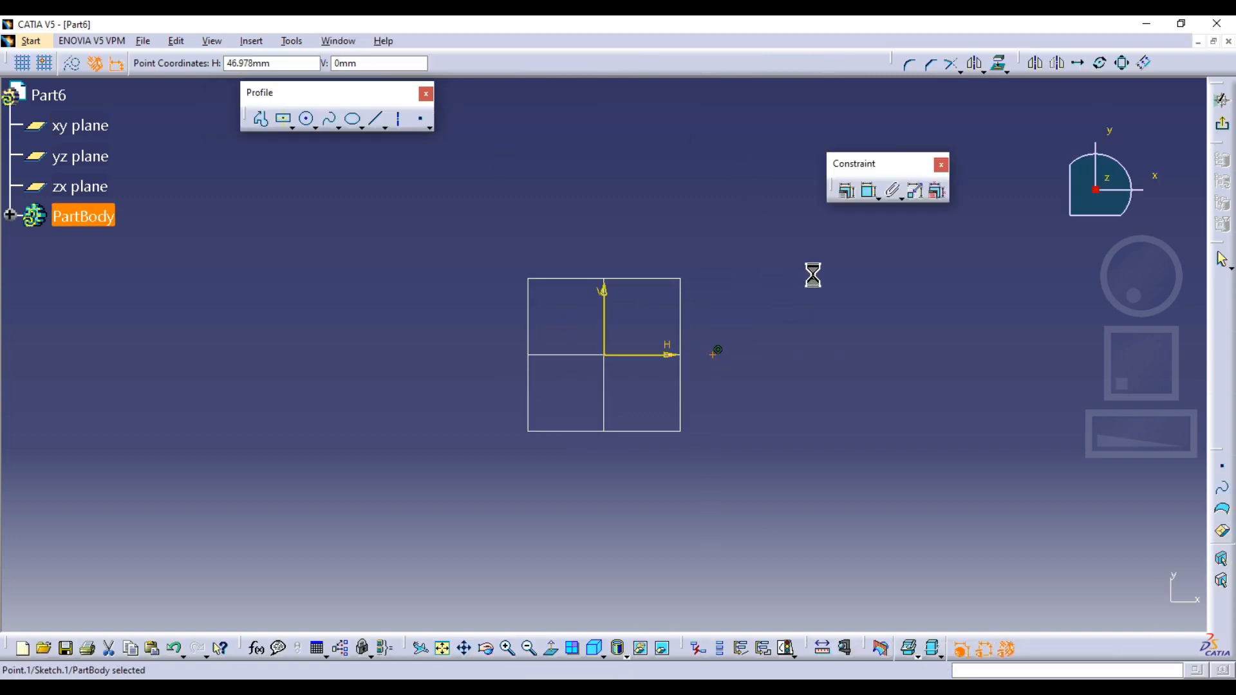
Dimension the point's distance from the vertical axis, set it to 50 mm, and finish the sketch.
left_click(871, 193)
left_click(612, 327)
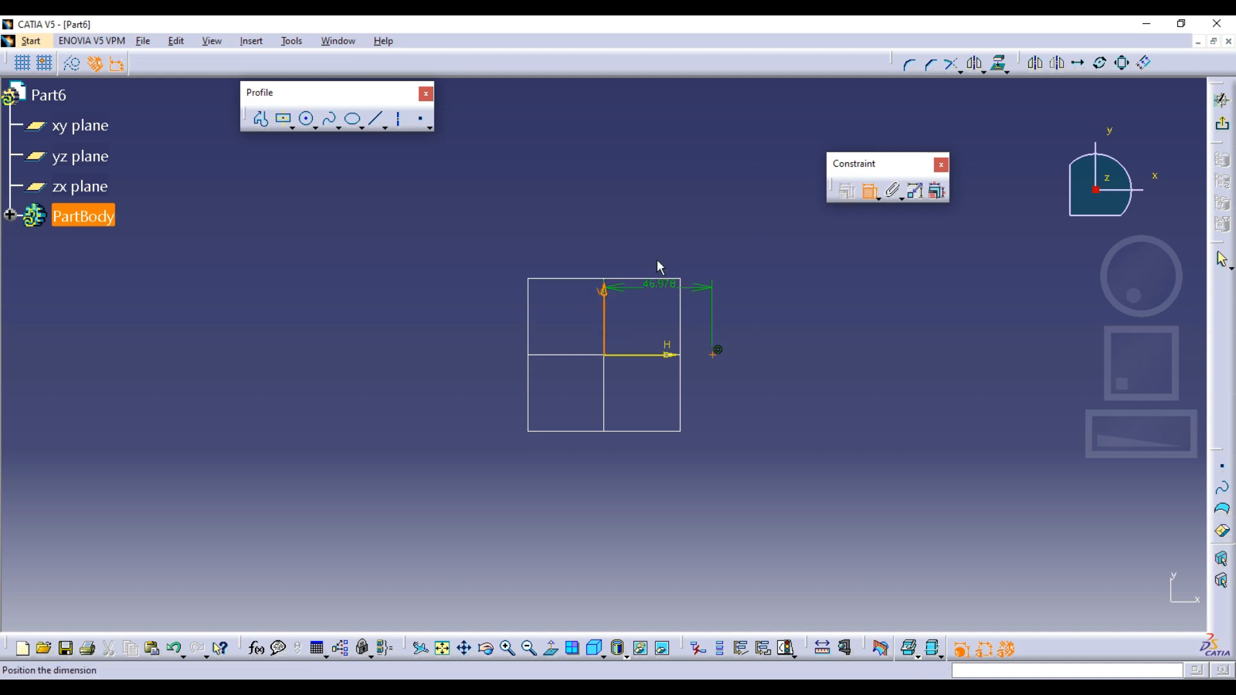
left_click(657, 240)
double_click(658, 242)
type("50mm")
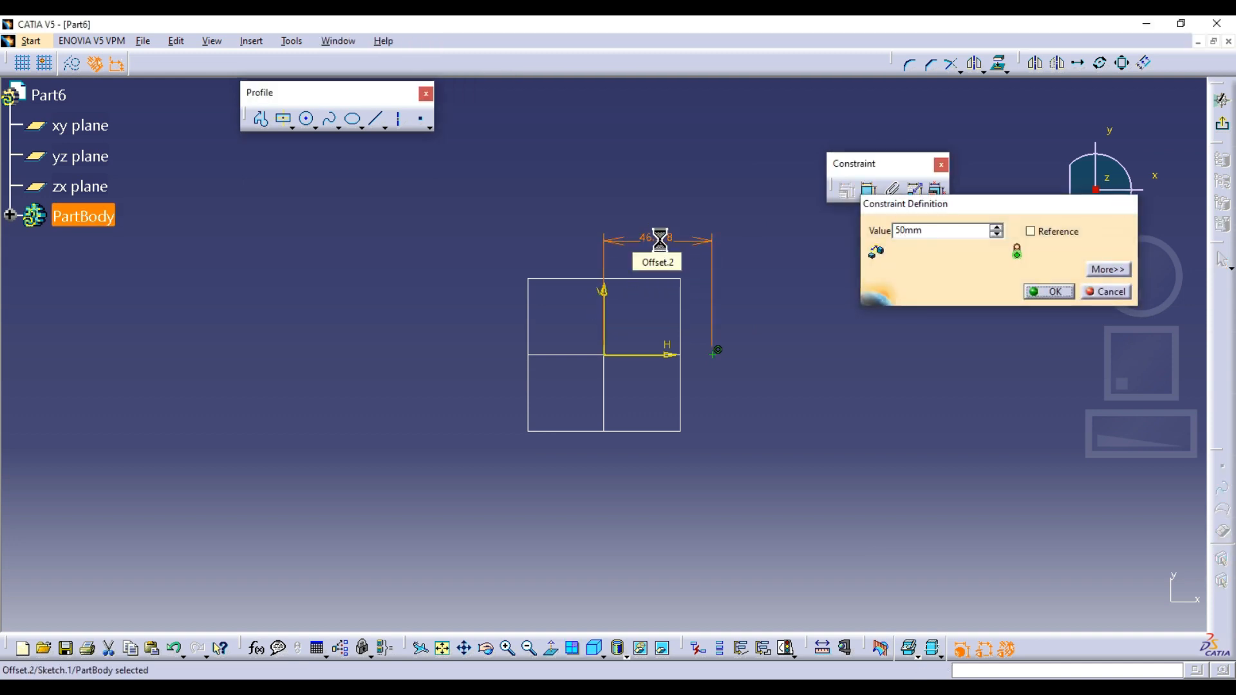
key("Return")
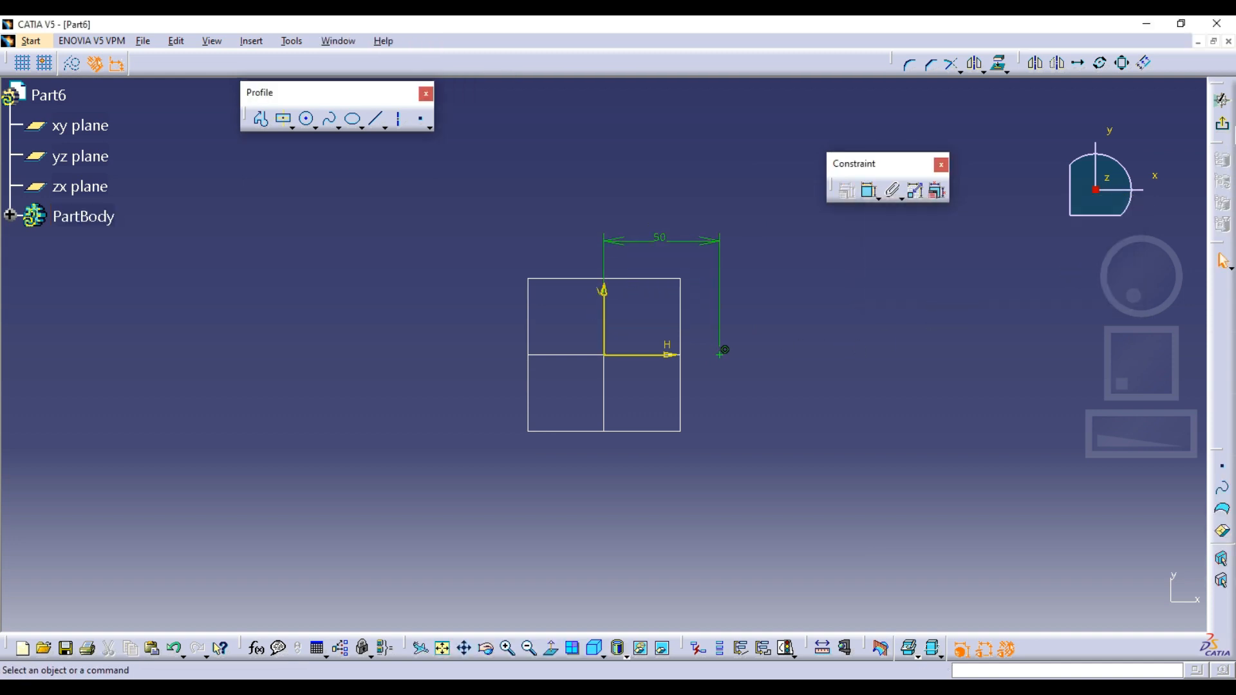
left_click(1219, 124)
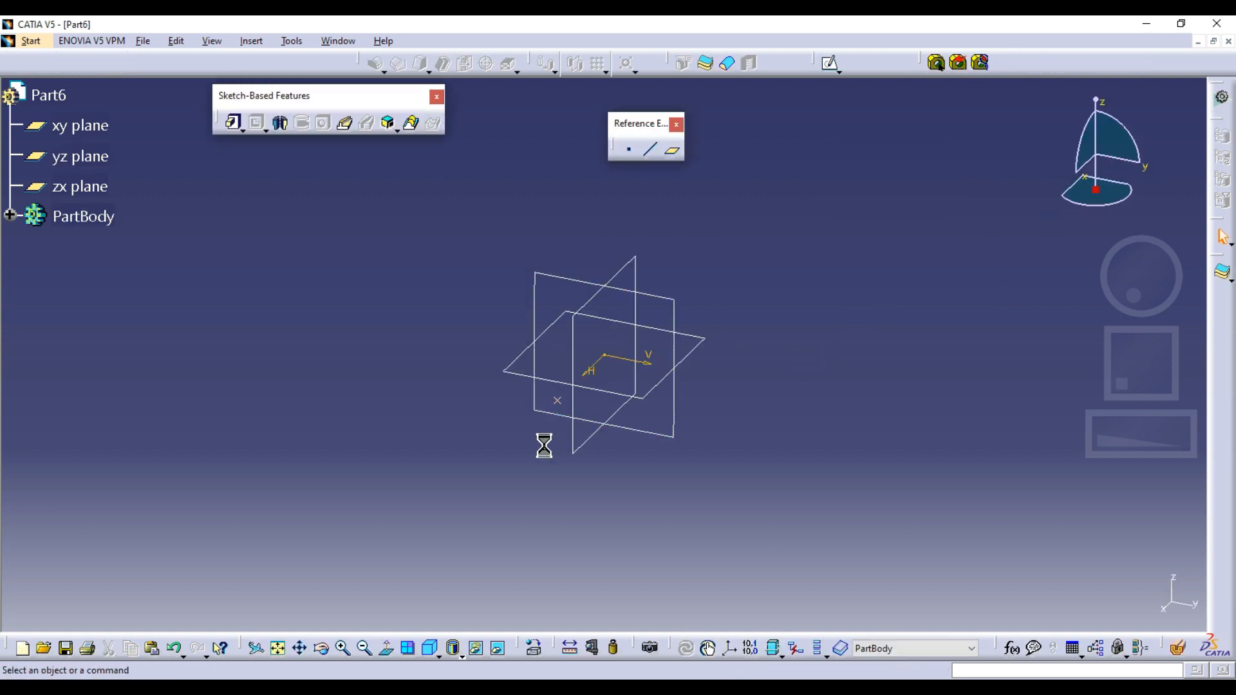
middle_click_drag(770, 434, 619, 168)
double_click(644, 123)
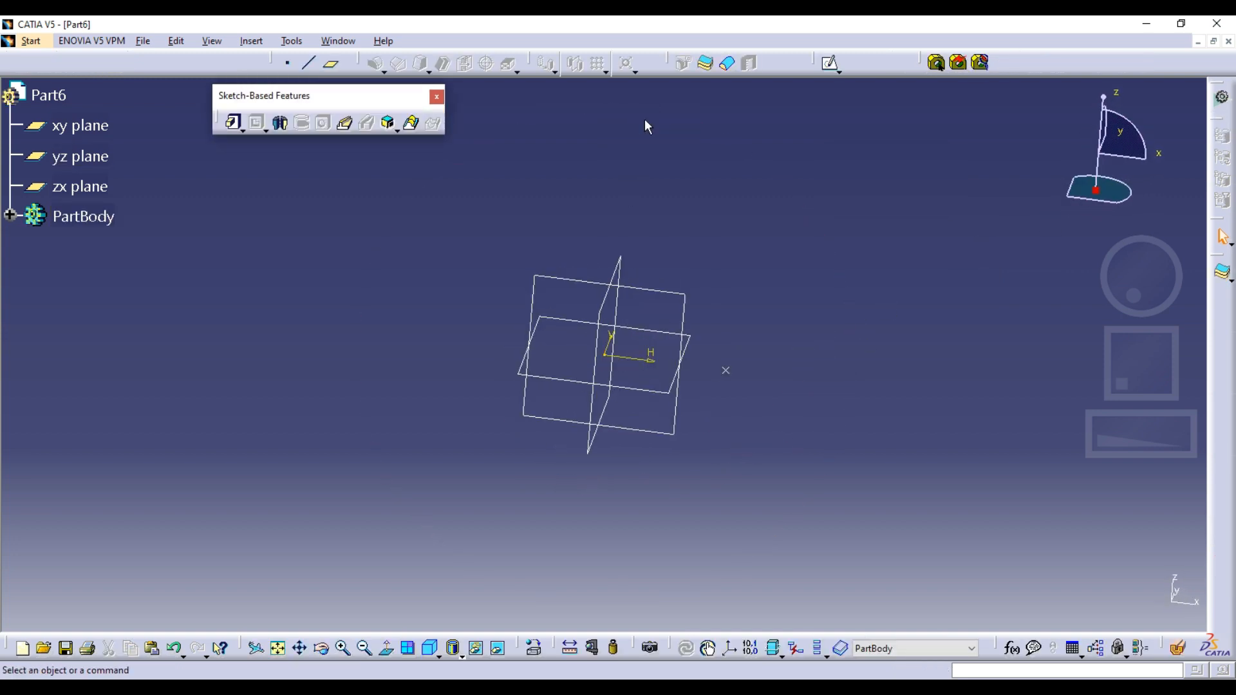
middle_click_drag(644, 119, 644, 330)
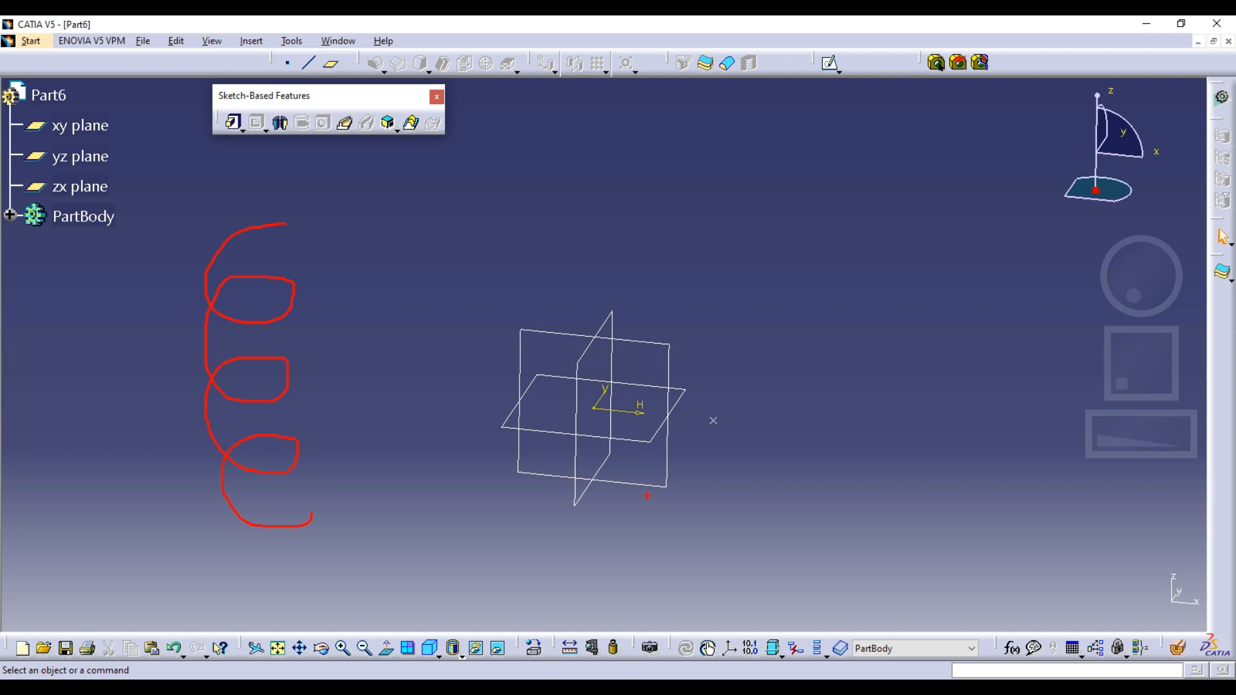
key("Escape")
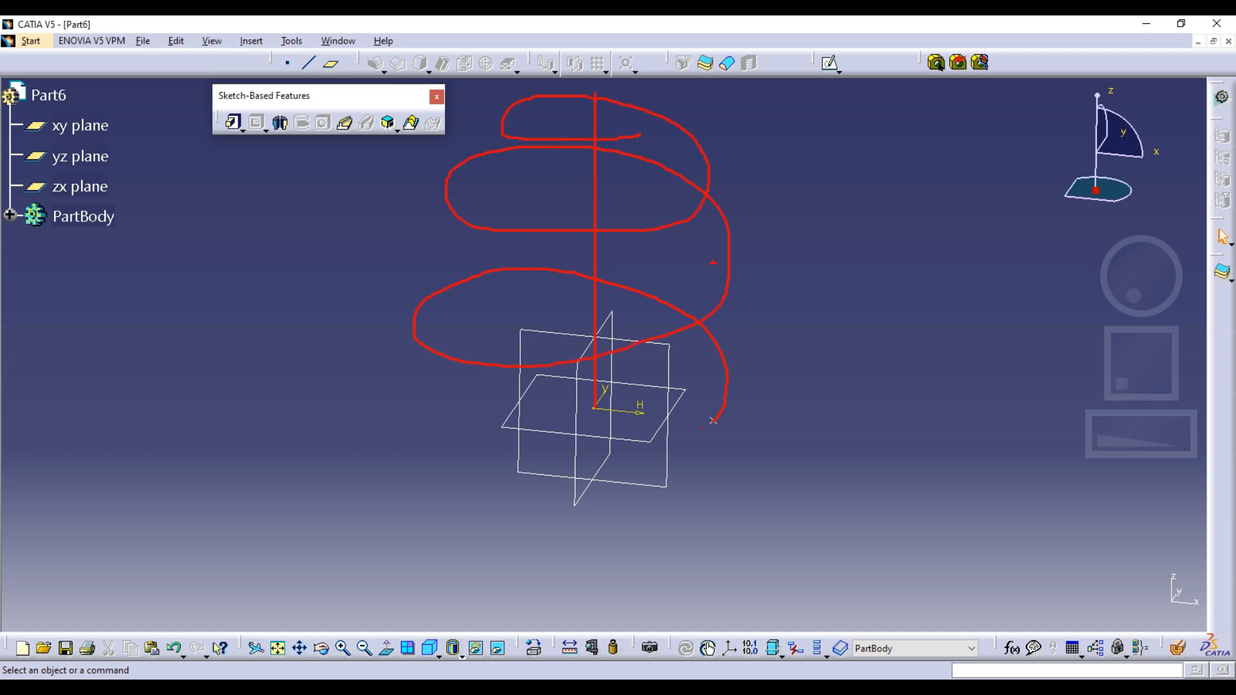
key("Escape")
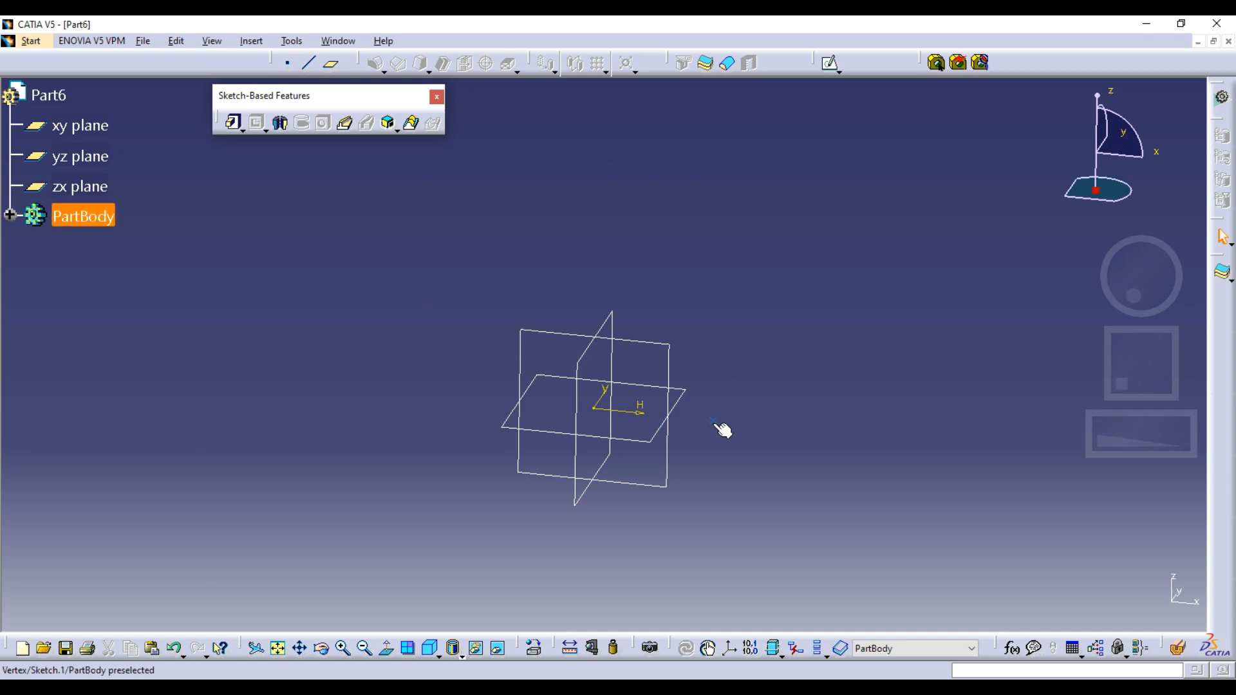
middle_click_drag(745, 427, 750, 405)
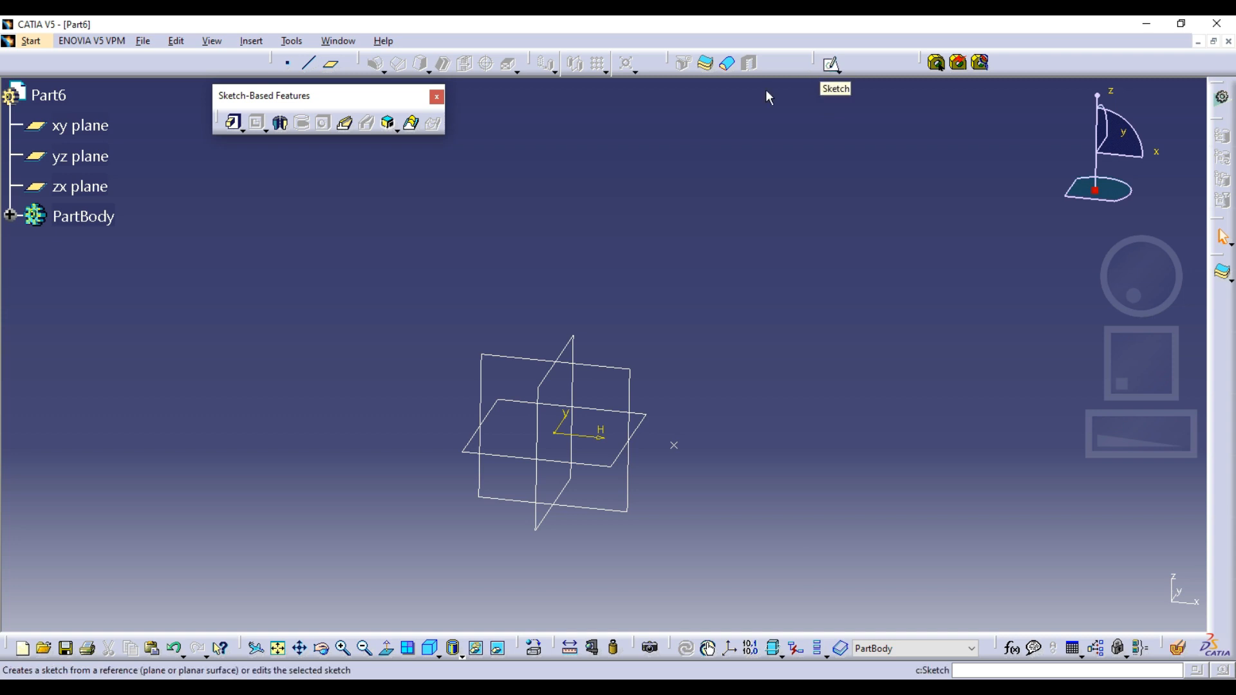
Switch the part to the Generative Shape Design workbench.
left_click(43, 40)
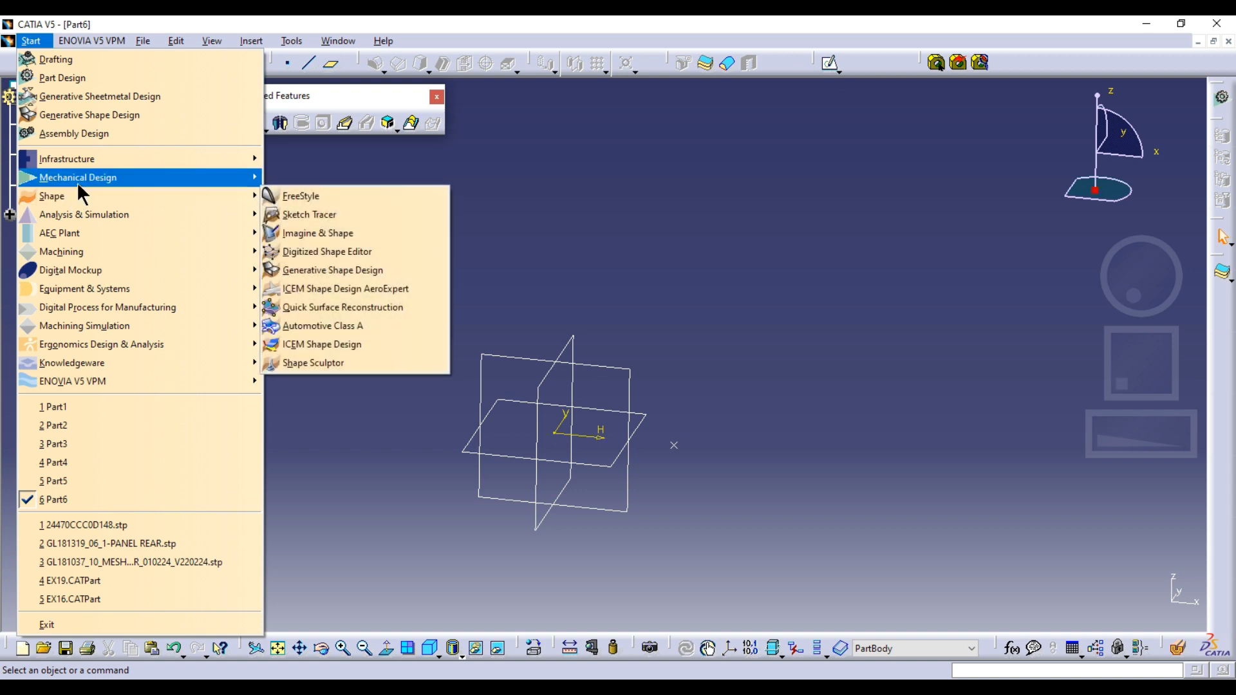
mouse_move(76, 190)
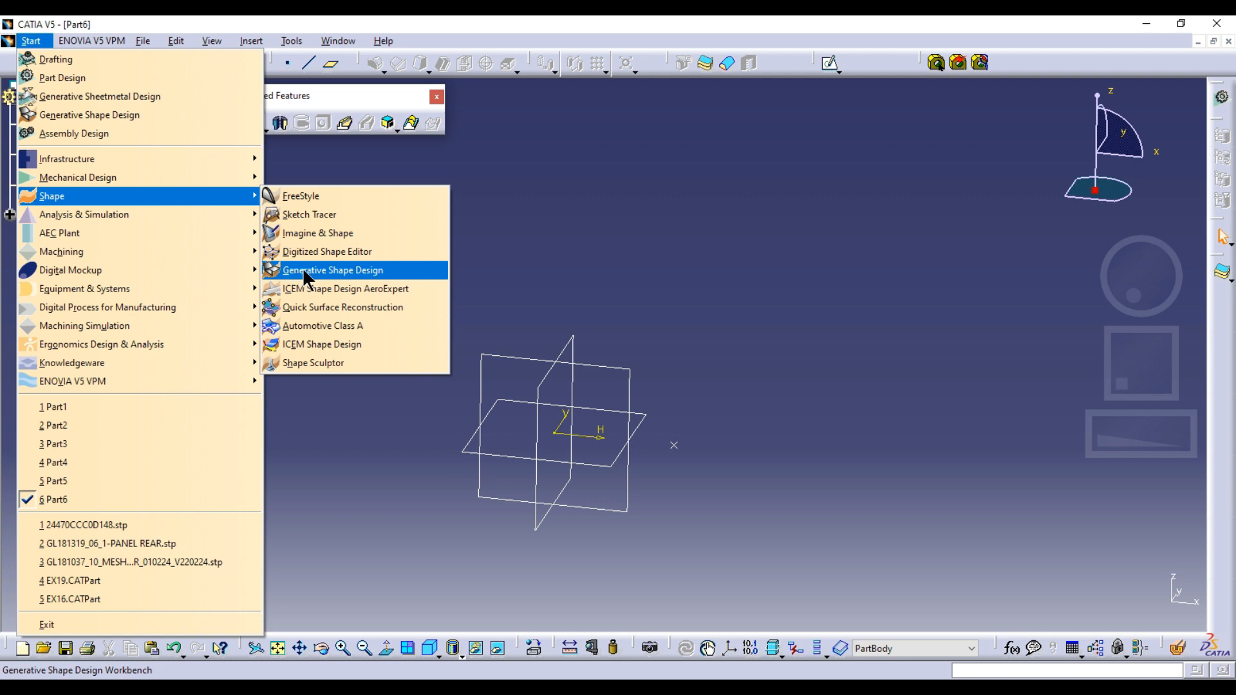
left_click(594, 201)
left_click(31, 40)
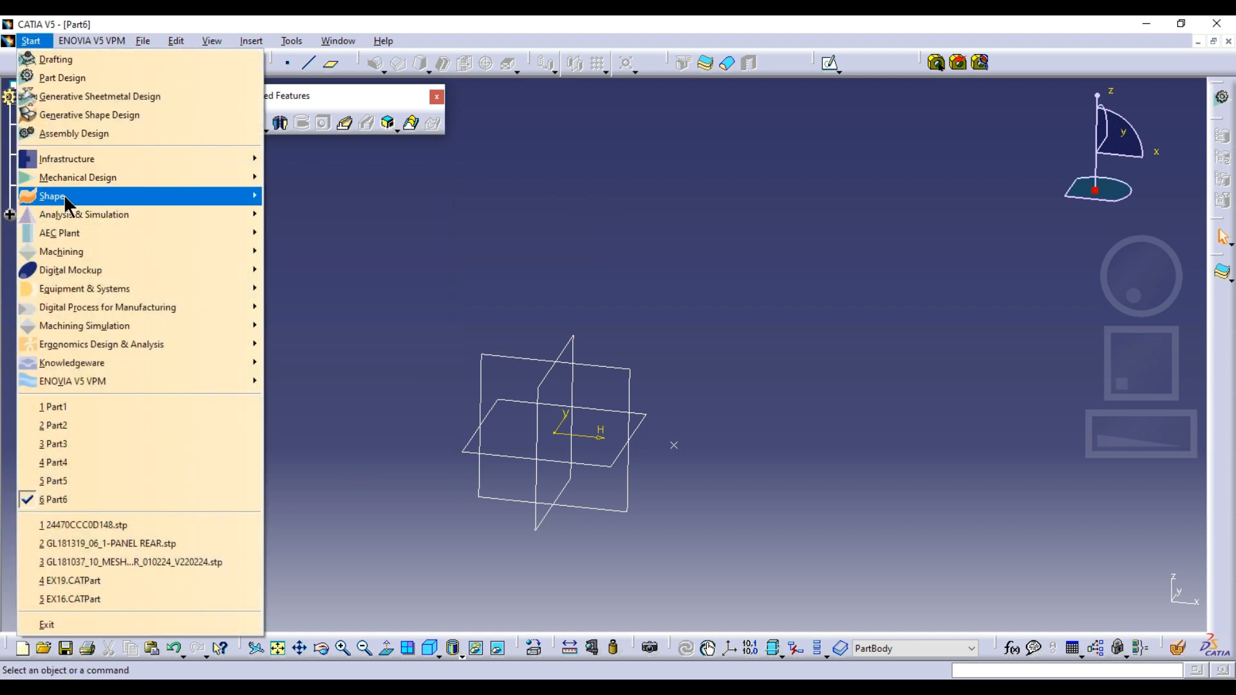
left_click(303, 272)
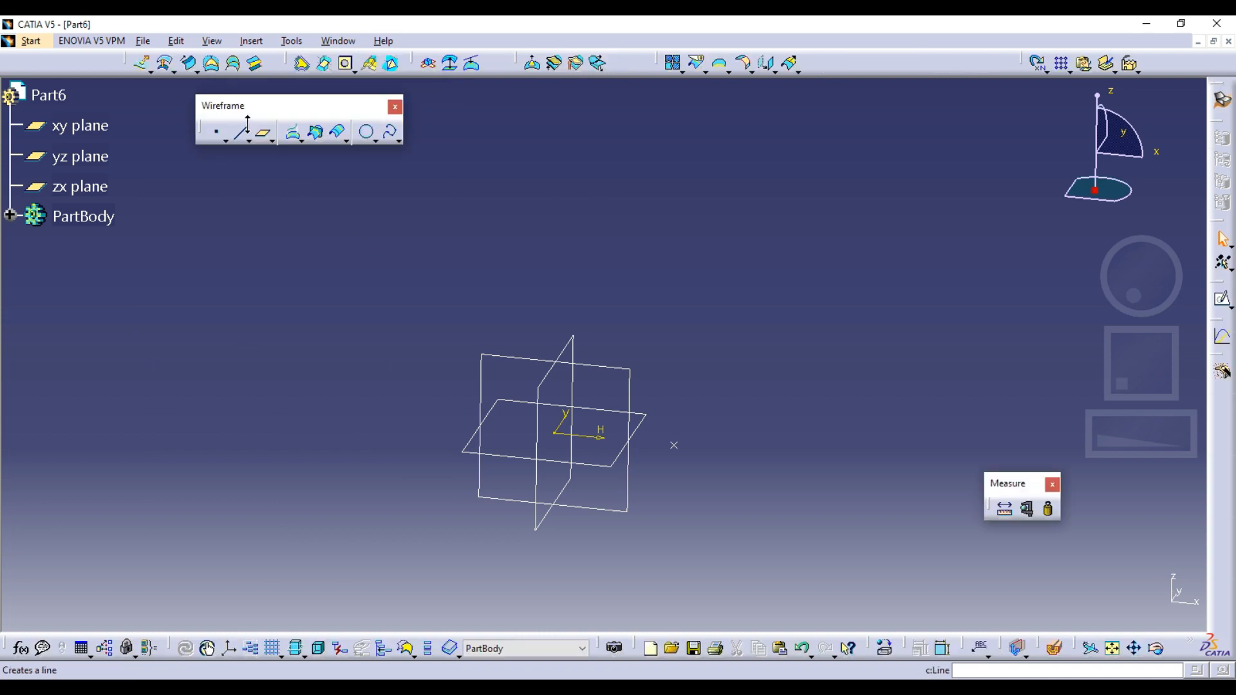
Start a Helix curve with the sketched point as its starting point and the Z axis as its axis.
left_click(399, 140)
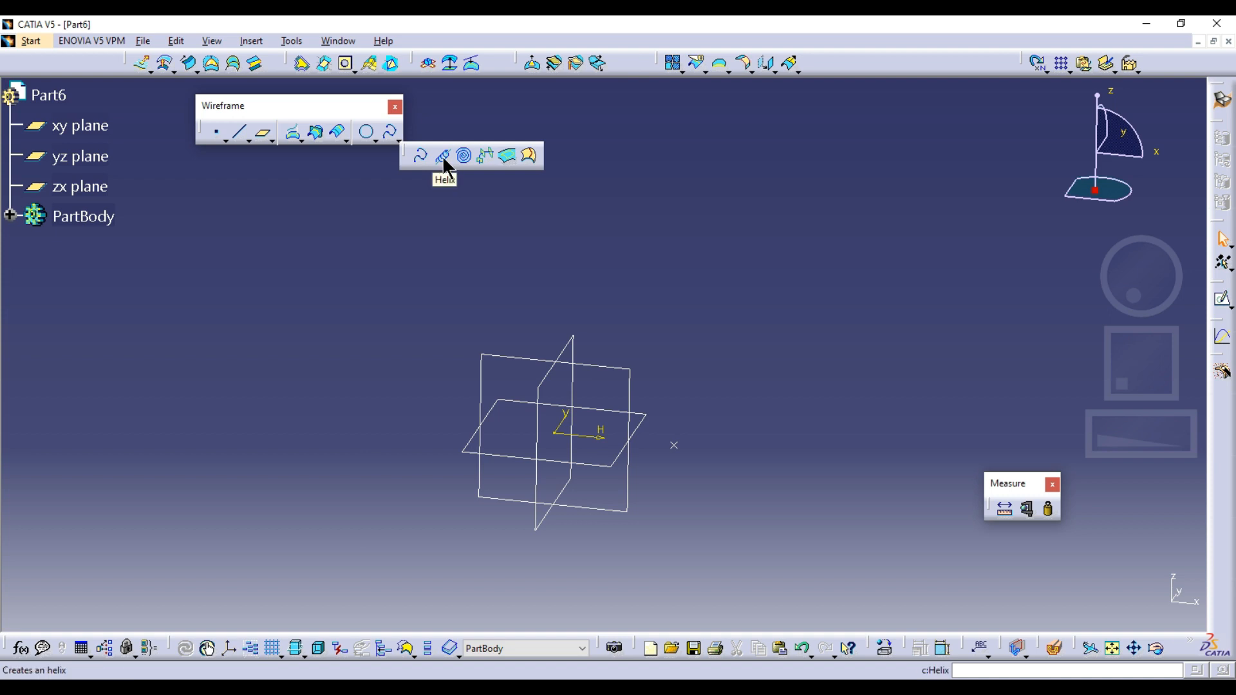
left_click_drag(216, 111, 232, 125)
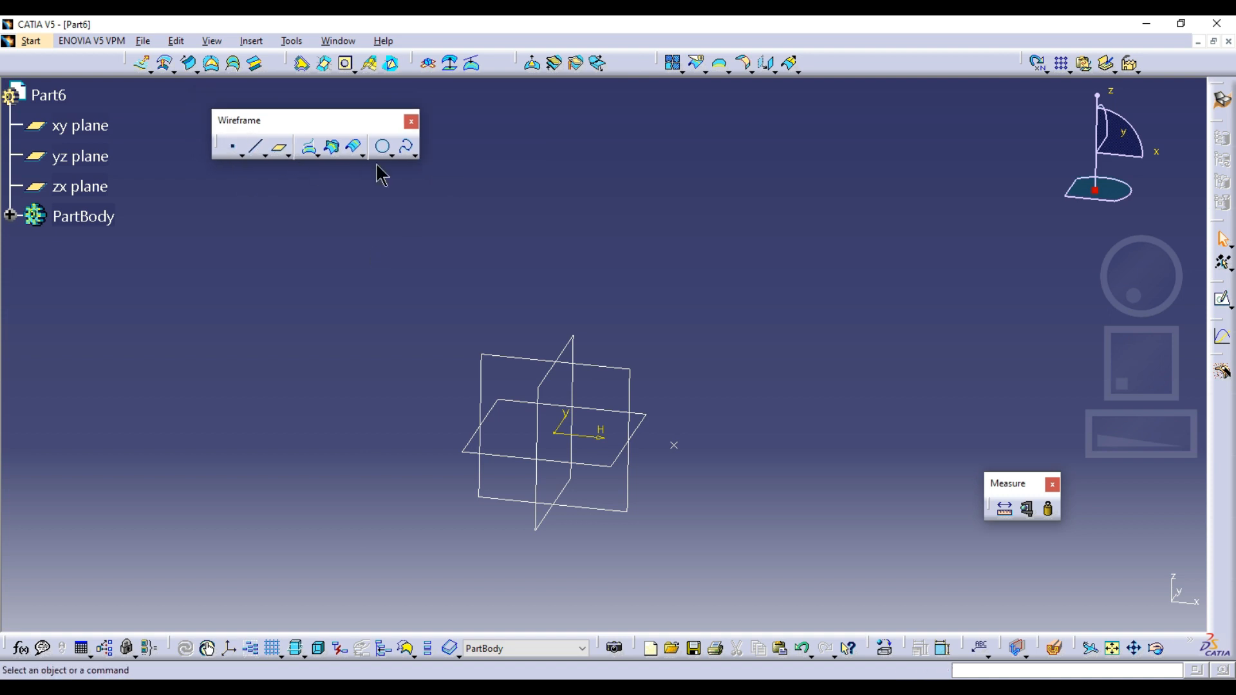
left_click(415, 153)
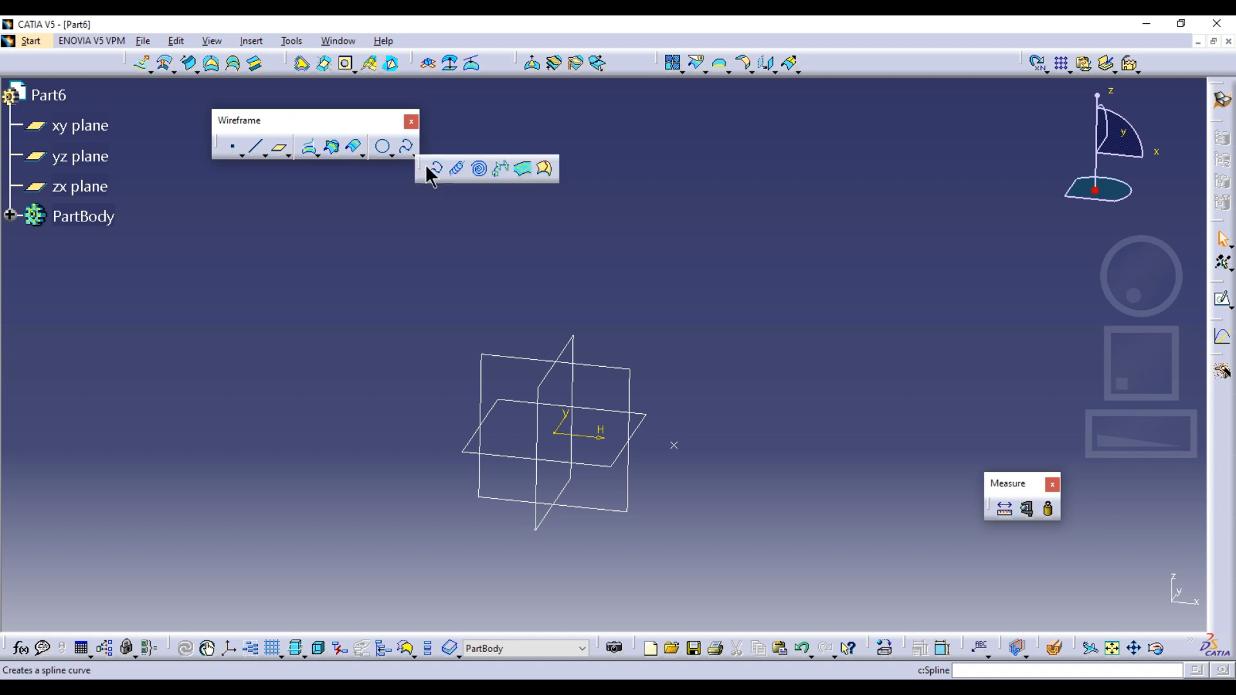
left_click(462, 169)
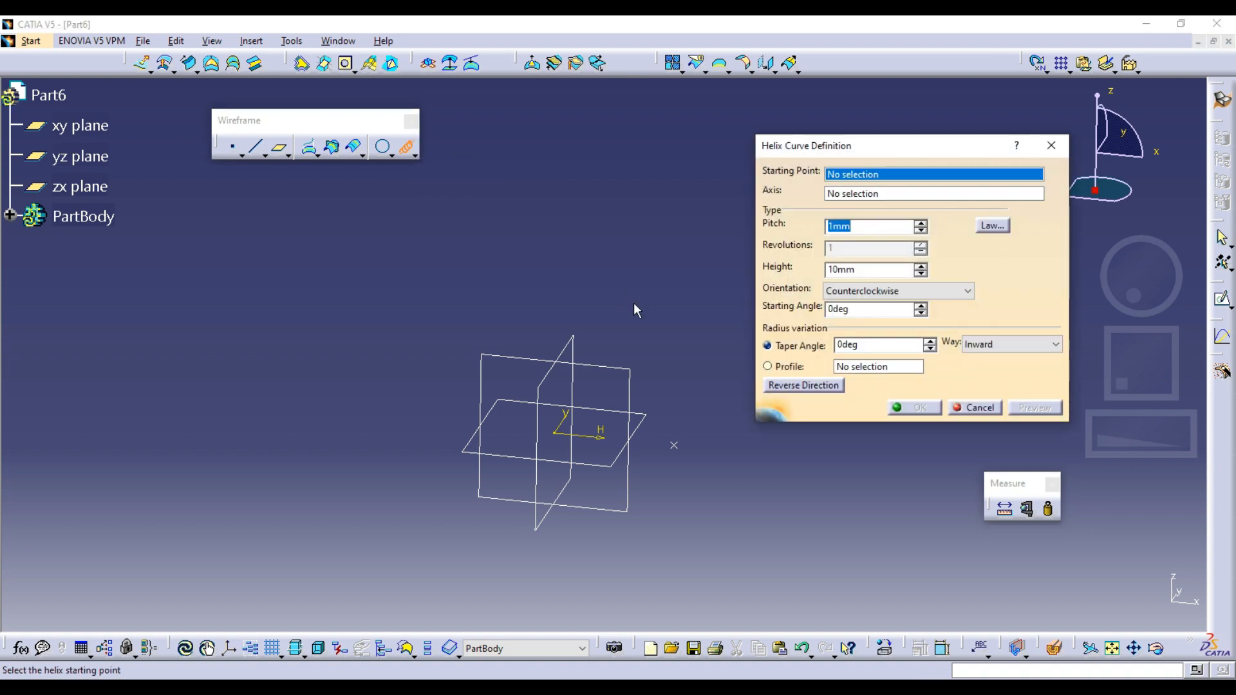
middle_click_drag(635, 310, 558, 316)
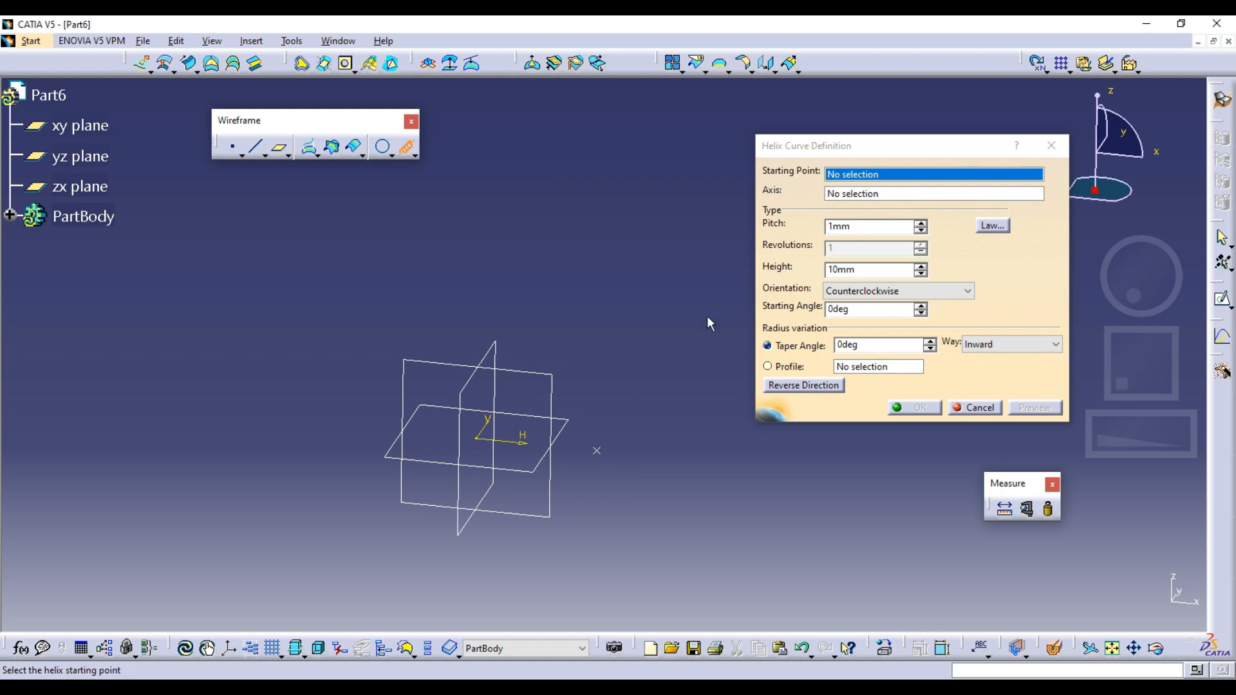
left_click(597, 449)
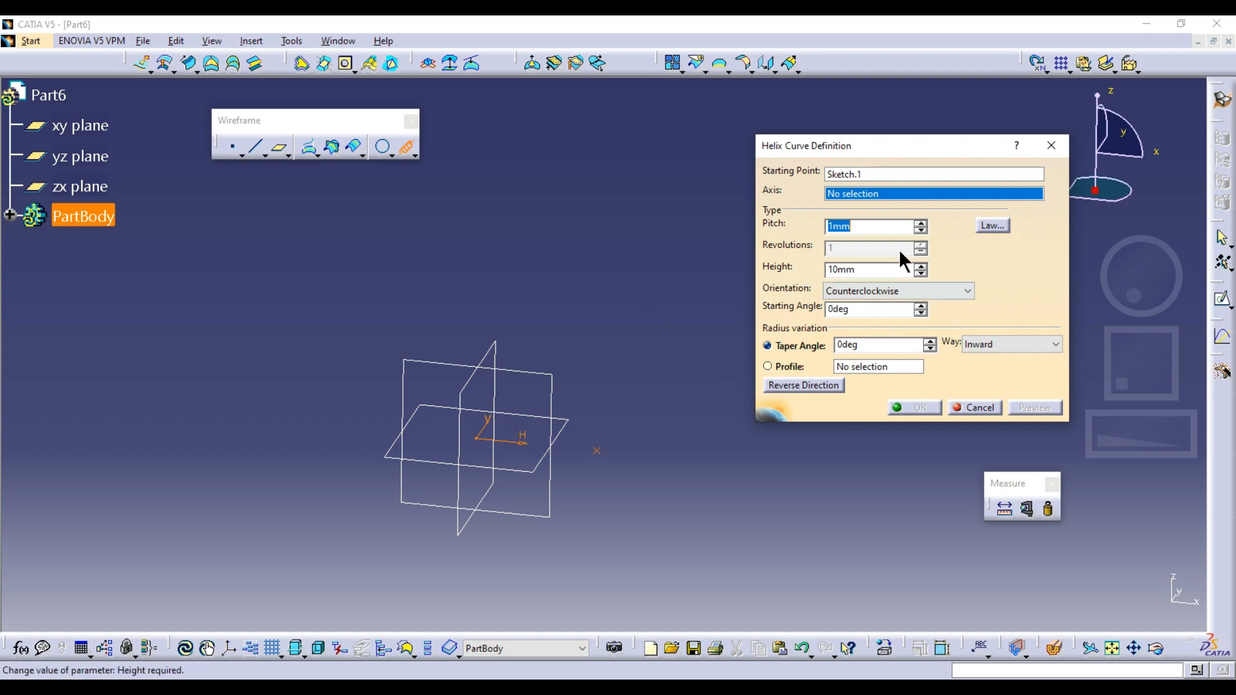
right_click(860, 195)
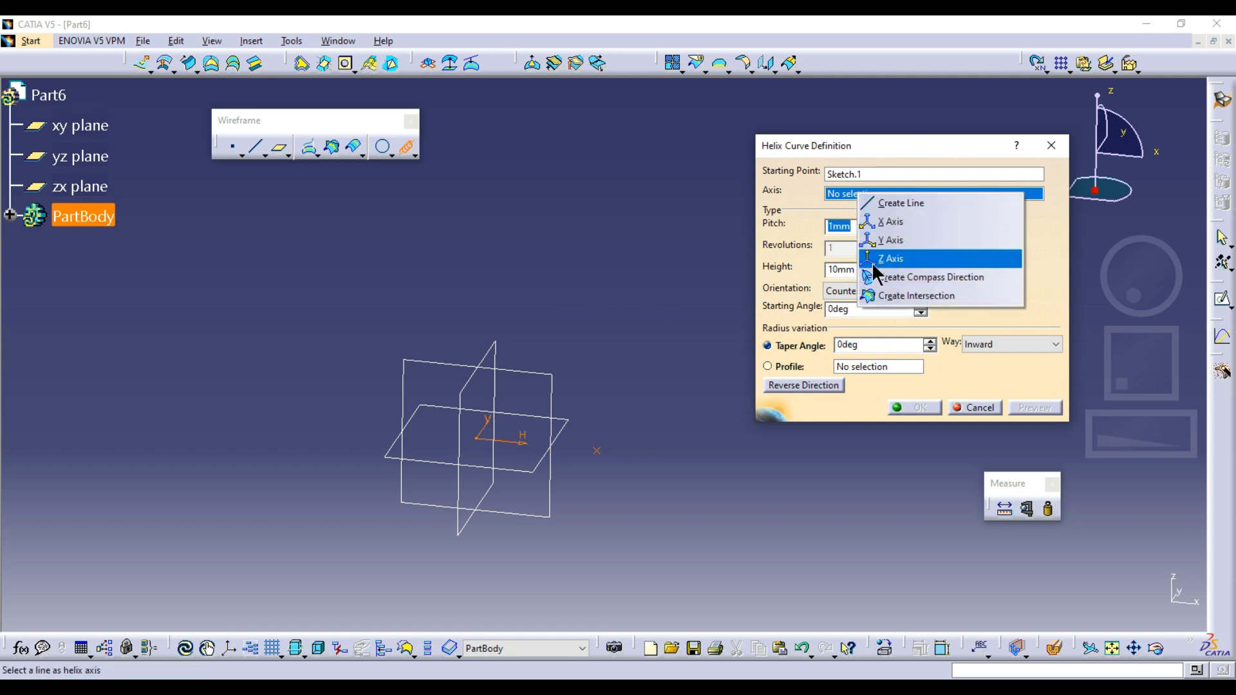
left_click(877, 258)
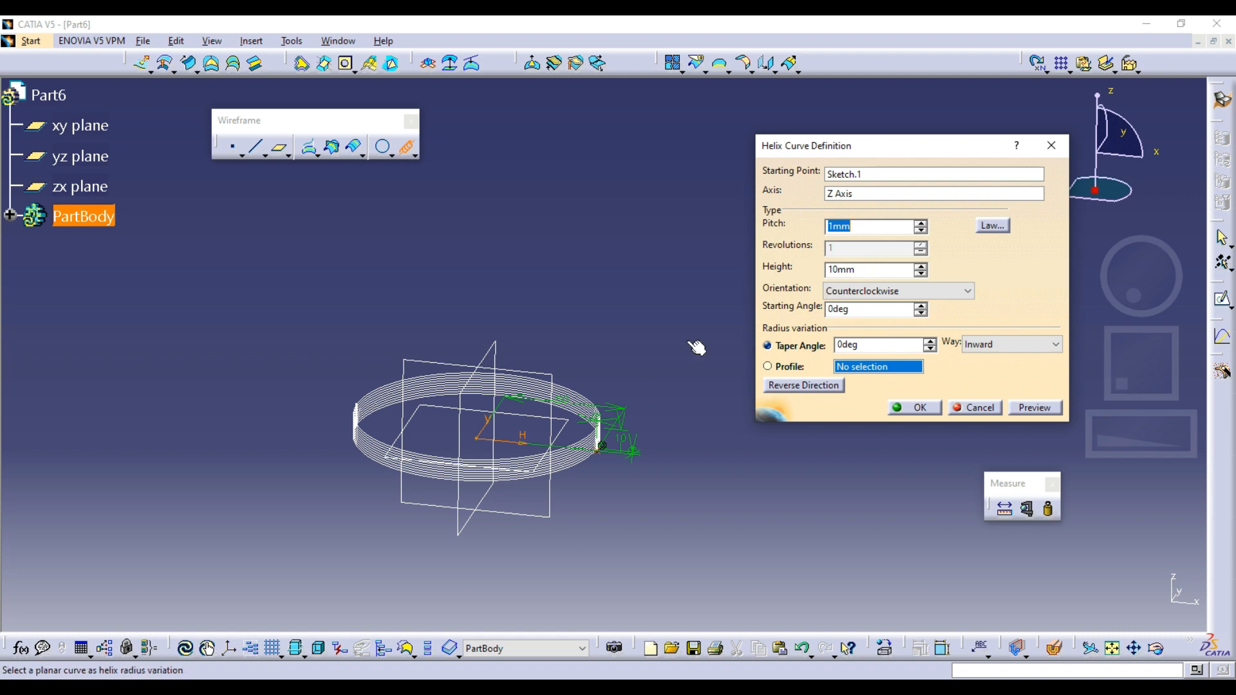
Set the helix's height to 160 mm and its pitch to 10 mm.
double_click(869, 267)
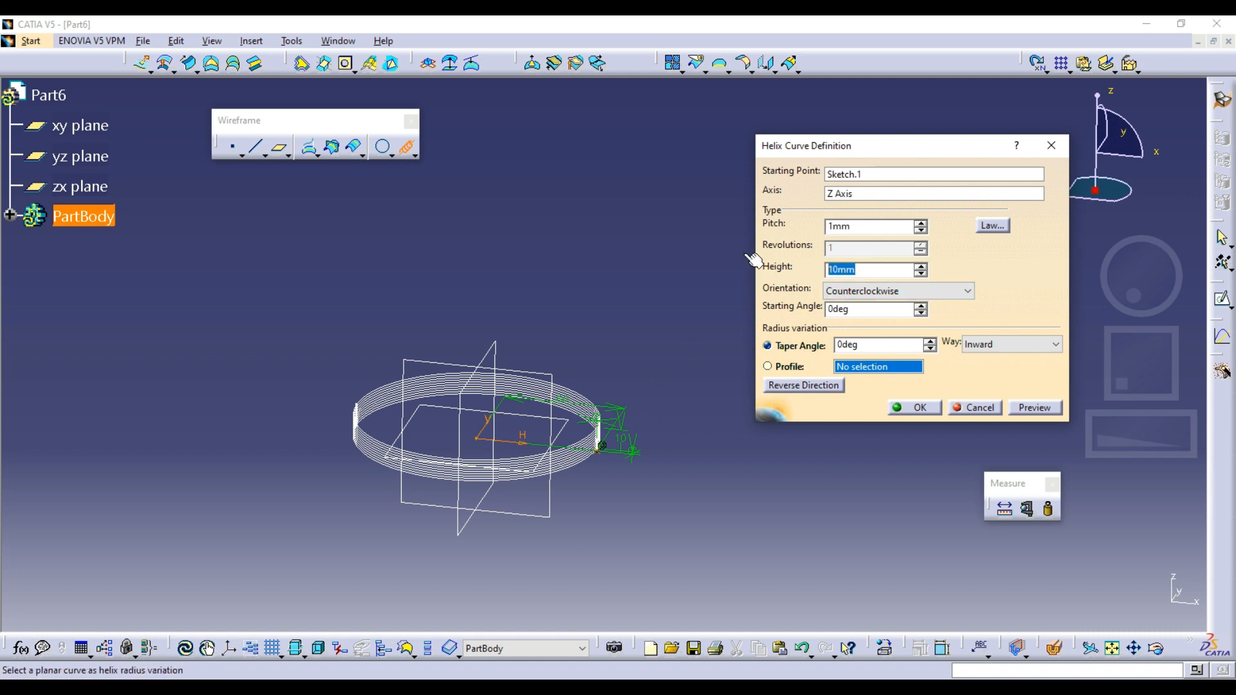
type("160")
left_click(660, 415)
middle_click_drag(601, 410, 676, 360)
double_click(871, 230)
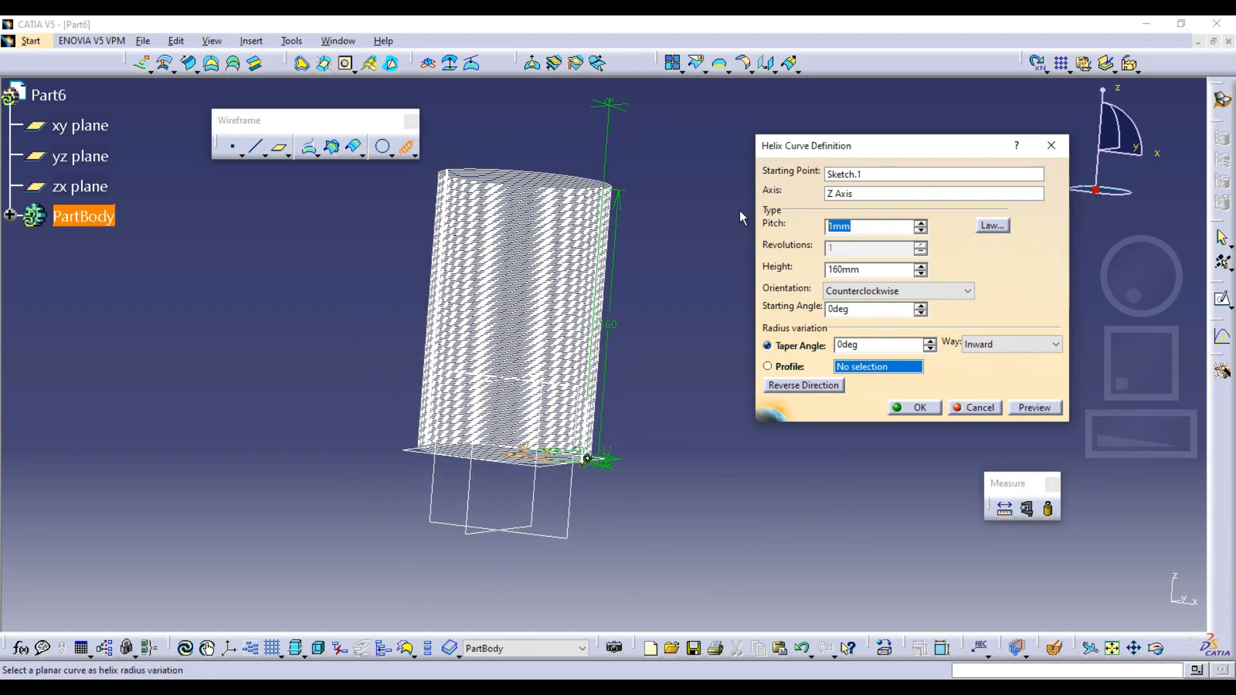
type("10")
left_click(631, 491)
mouse_move(671, 409)
middle_mouse_down()
mouse_move(661, 440)
mouse_move(660, 419)
middle_mouse_up()
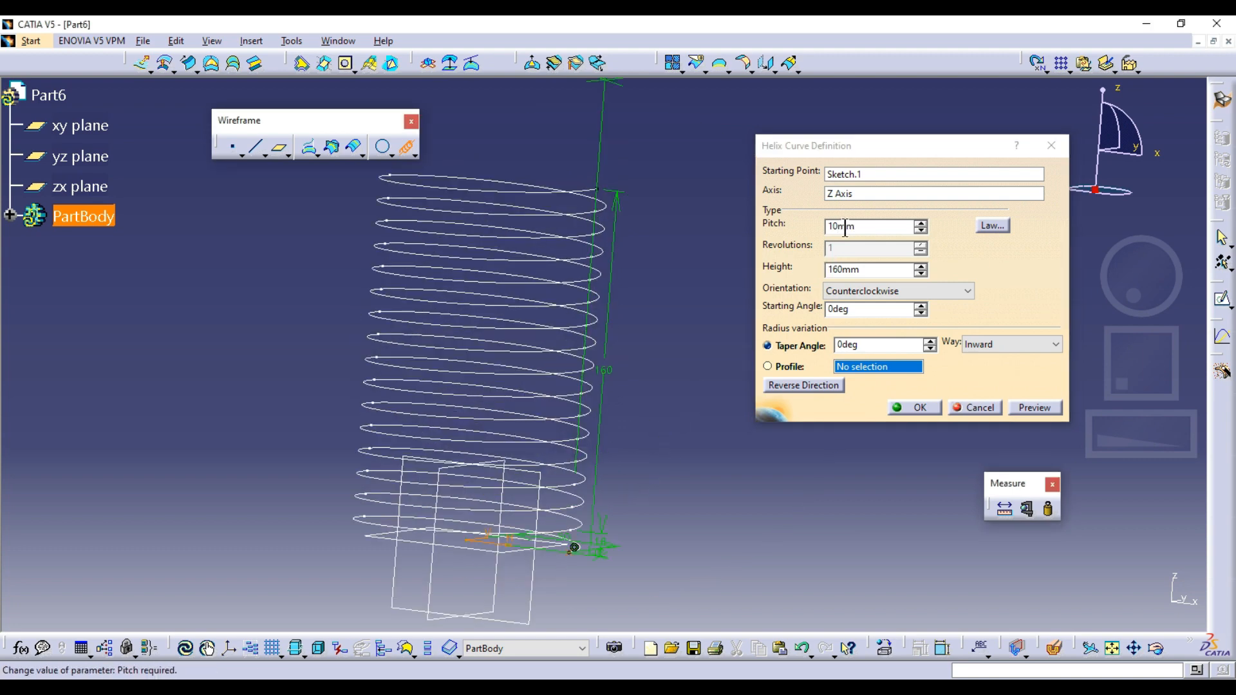
Set the helix's pitch to 15 mm and create the curve.
left_click(771, 221)
type("1")
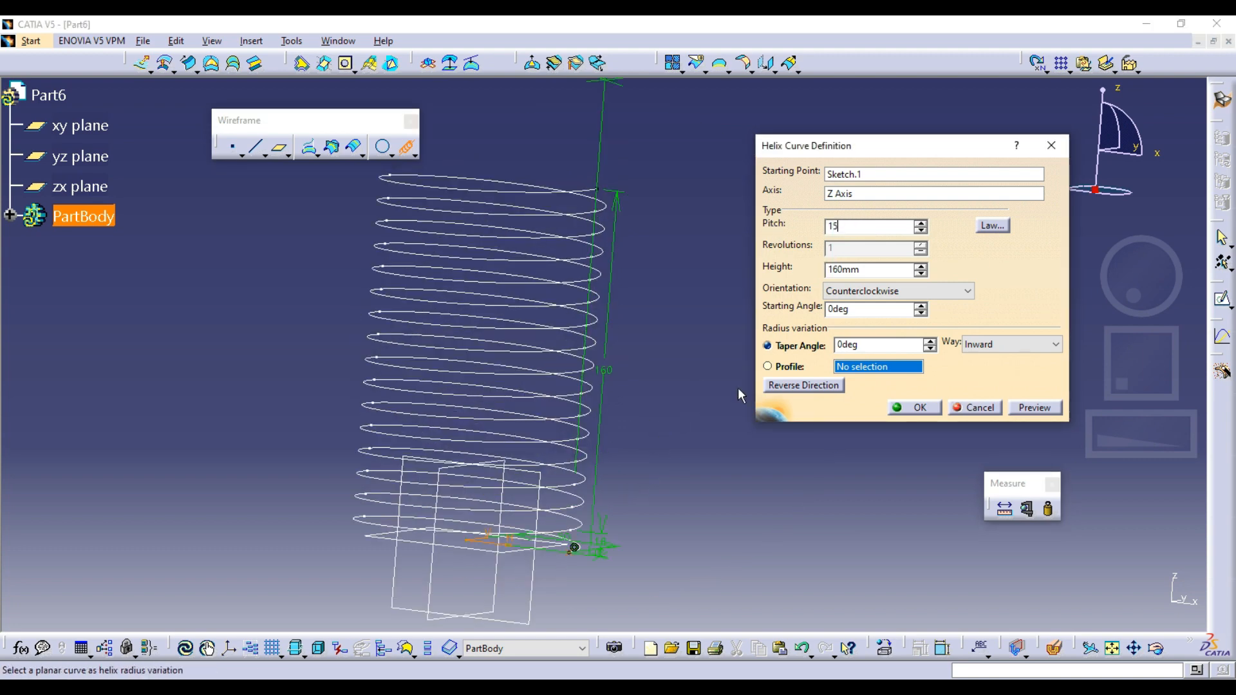
type("5")
left_click(676, 497)
middle_click_drag(676, 498, 546, 395)
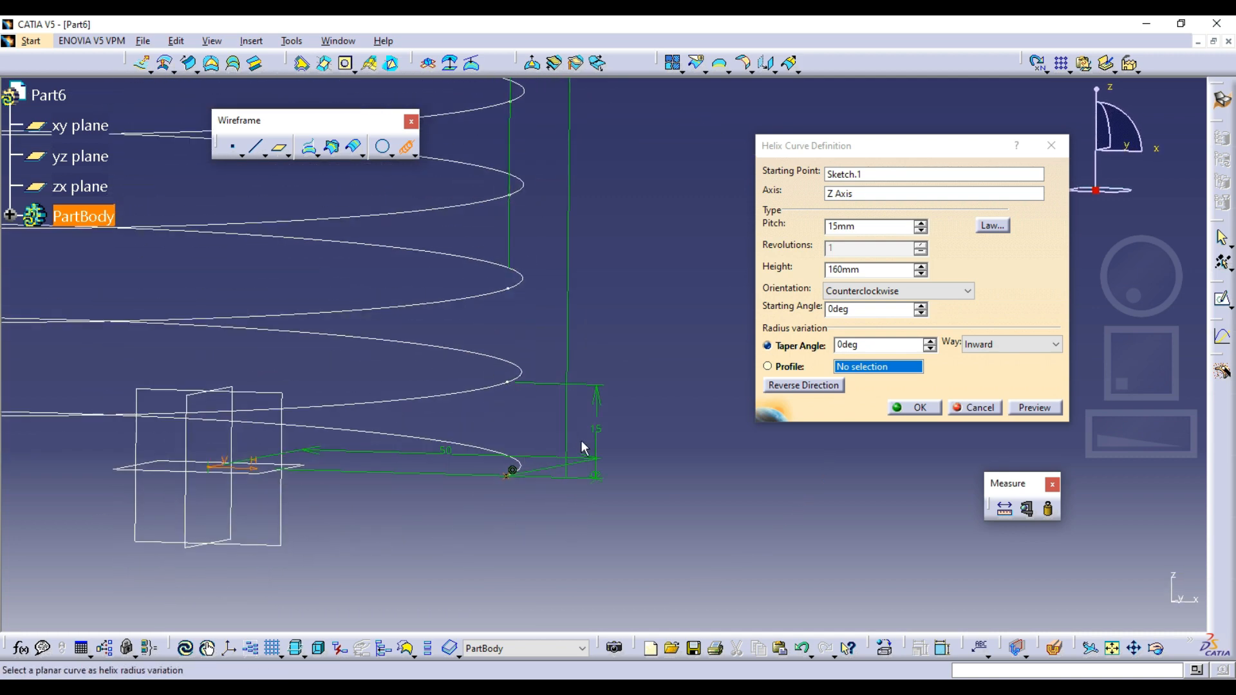
left_click(913, 408)
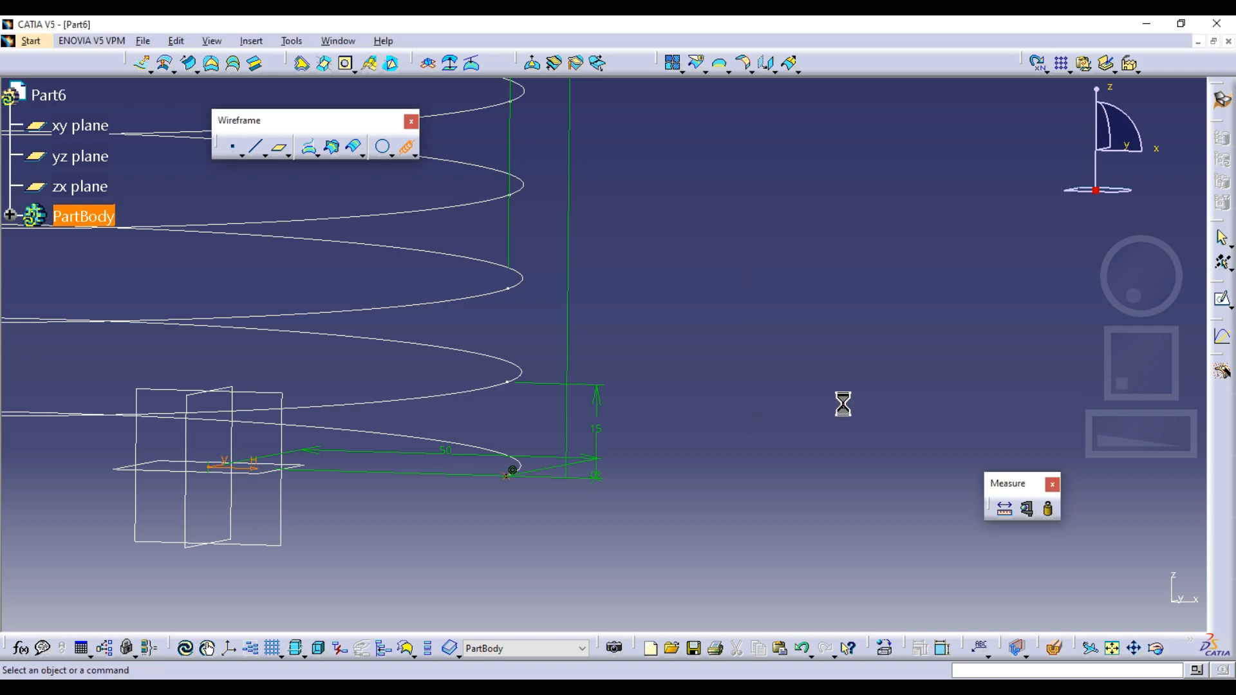
Create a reference plane normal to the helix at the curve's lower starting point.
middle_click_drag(689, 287, 674, 324)
left_click(281, 150)
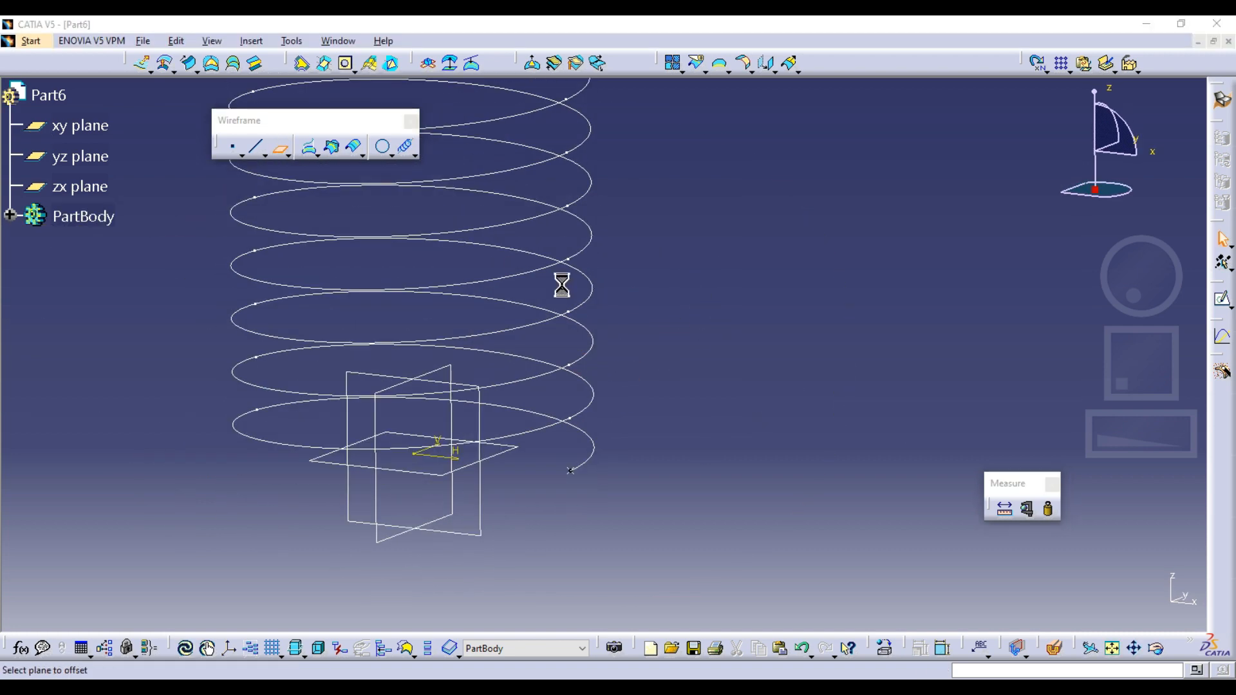
left_click(604, 442)
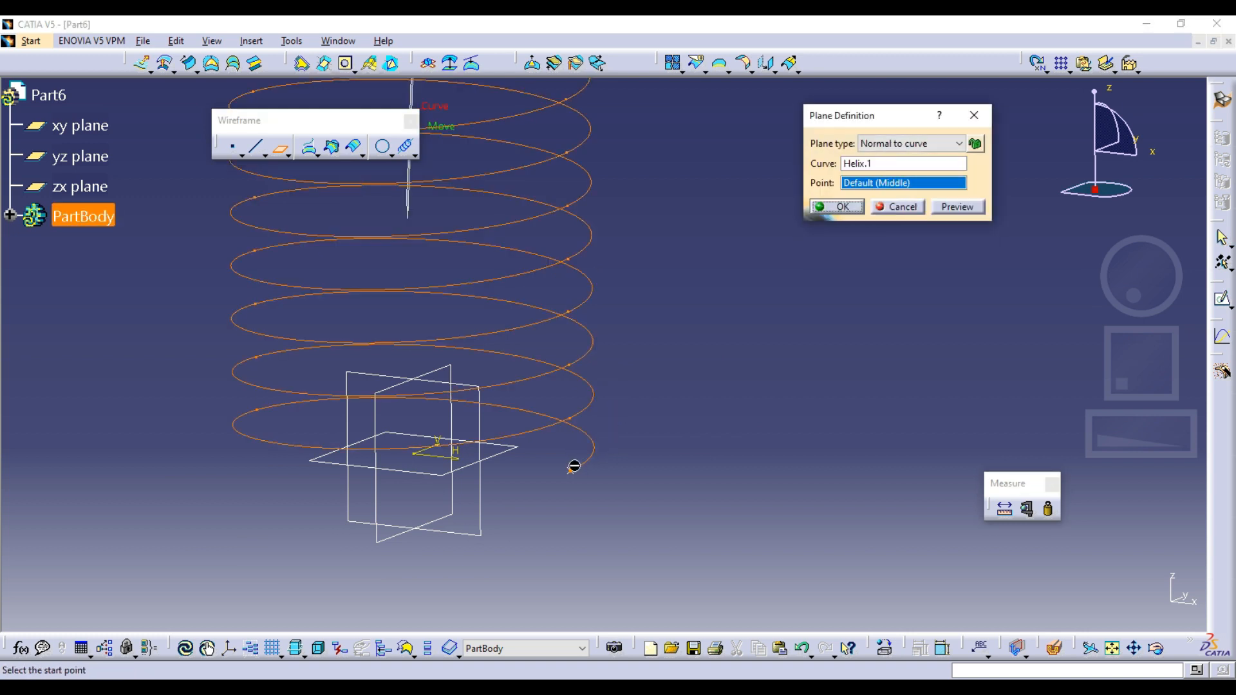
left_click(836, 206)
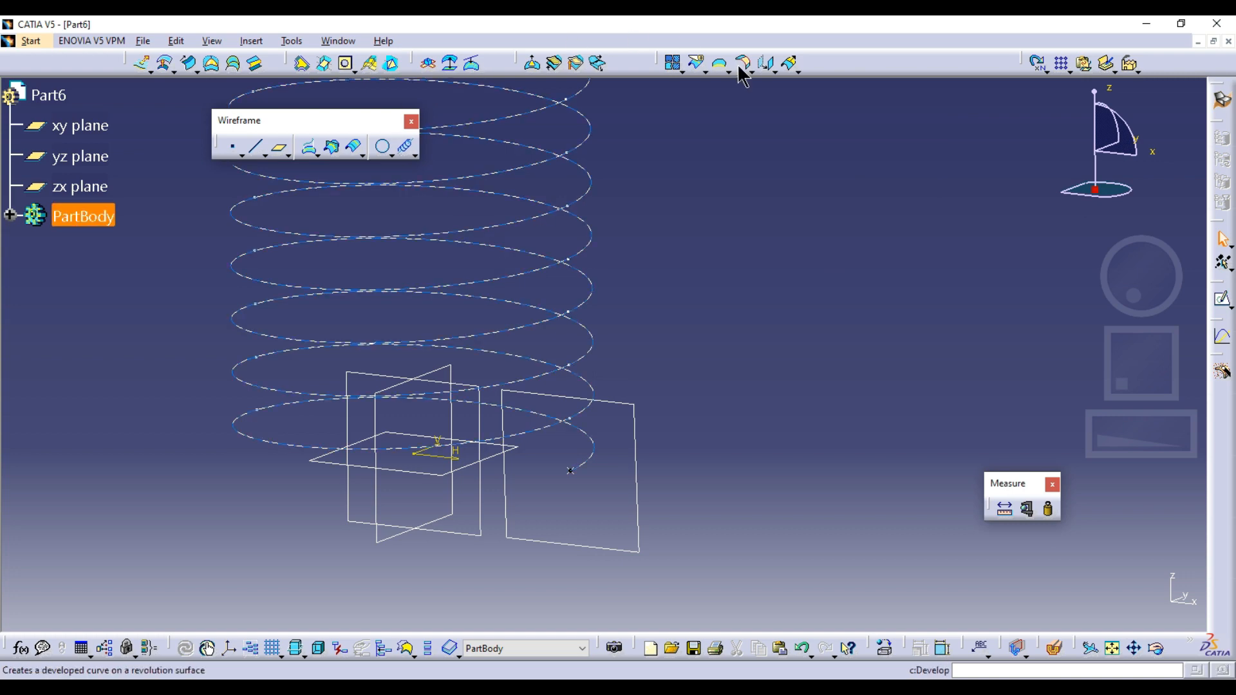
Switch the part to the Part Design workbench.
left_click(39, 41)
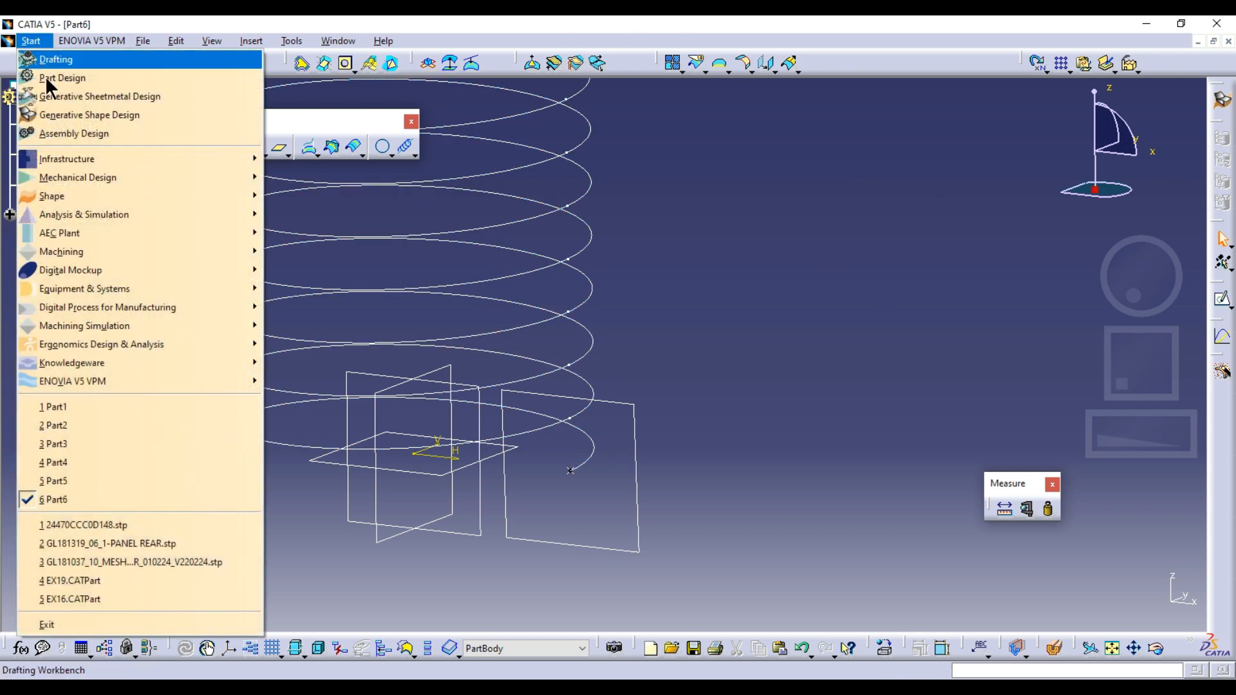
mouse_move(245, 182)
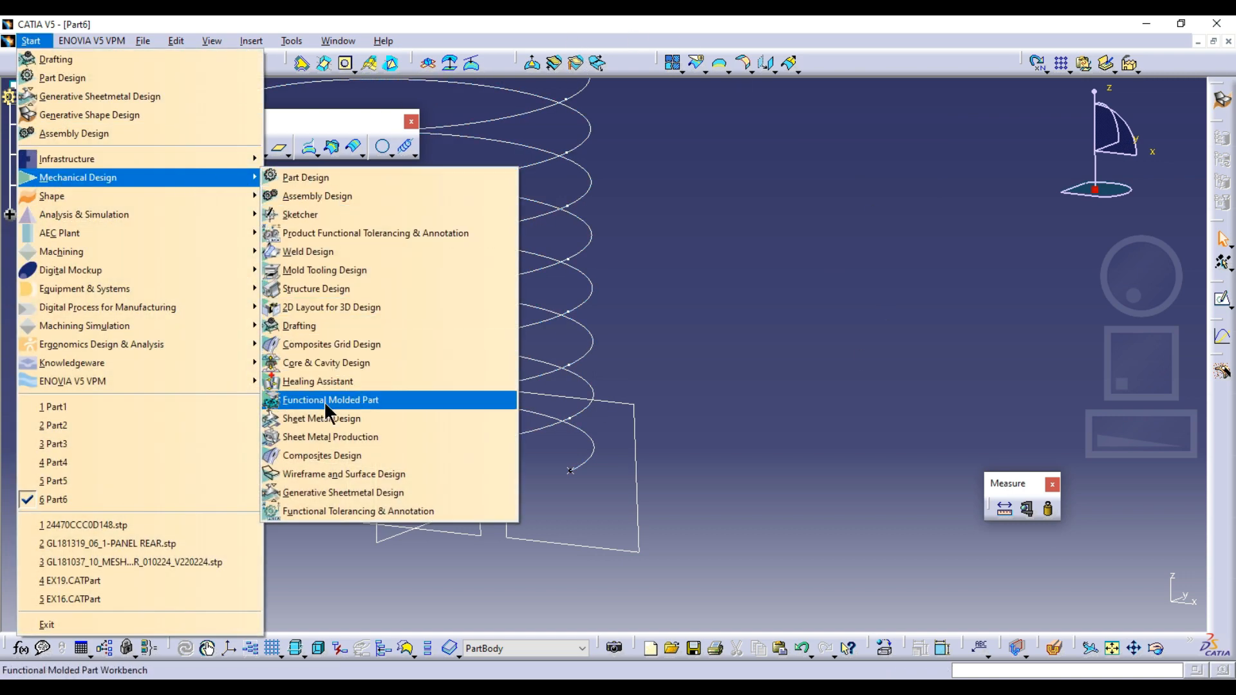
left_click(320, 179)
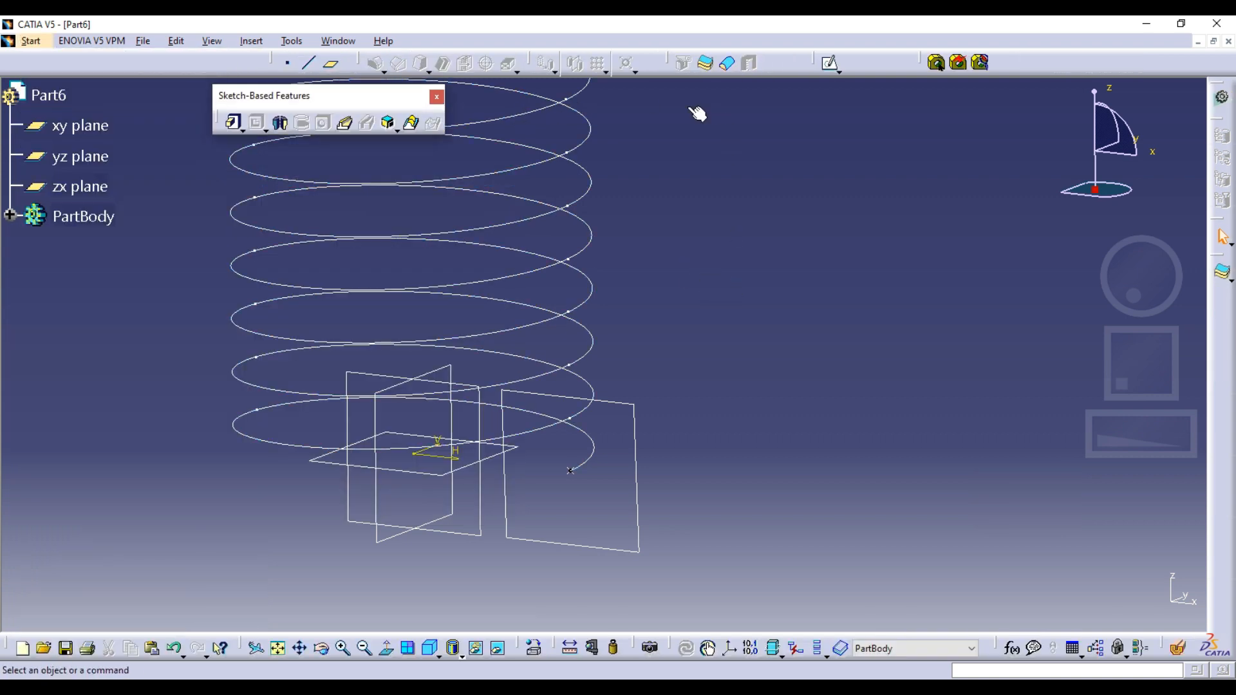
Sketch a circle on the plane normal to the helix, centered on the helix's starting point.
left_click(830, 62)
left_click(619, 408)
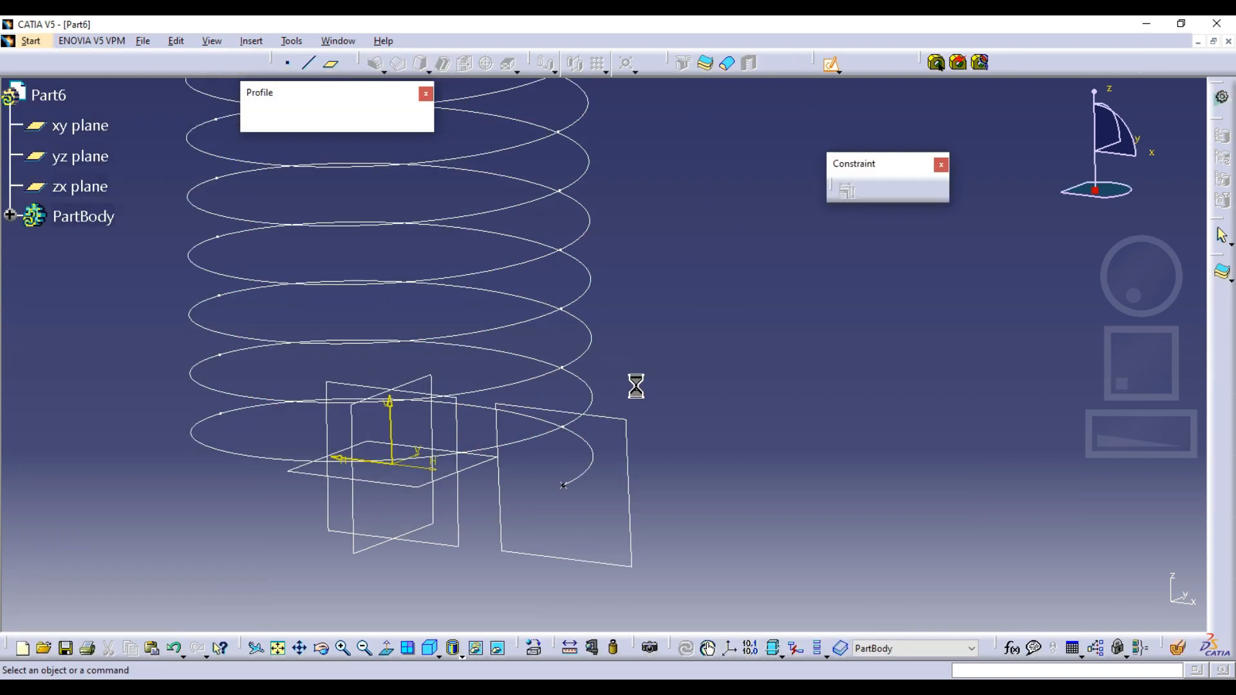
left_click(307, 120)
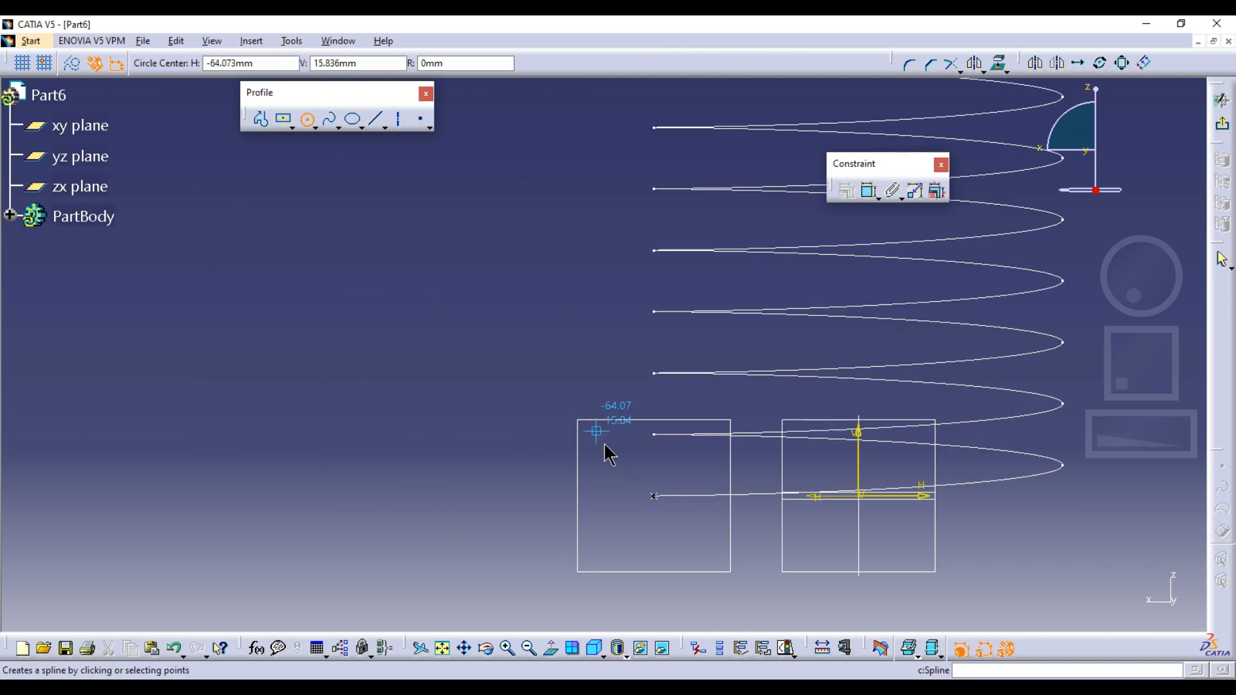
left_click(653, 496)
left_click(653, 477)
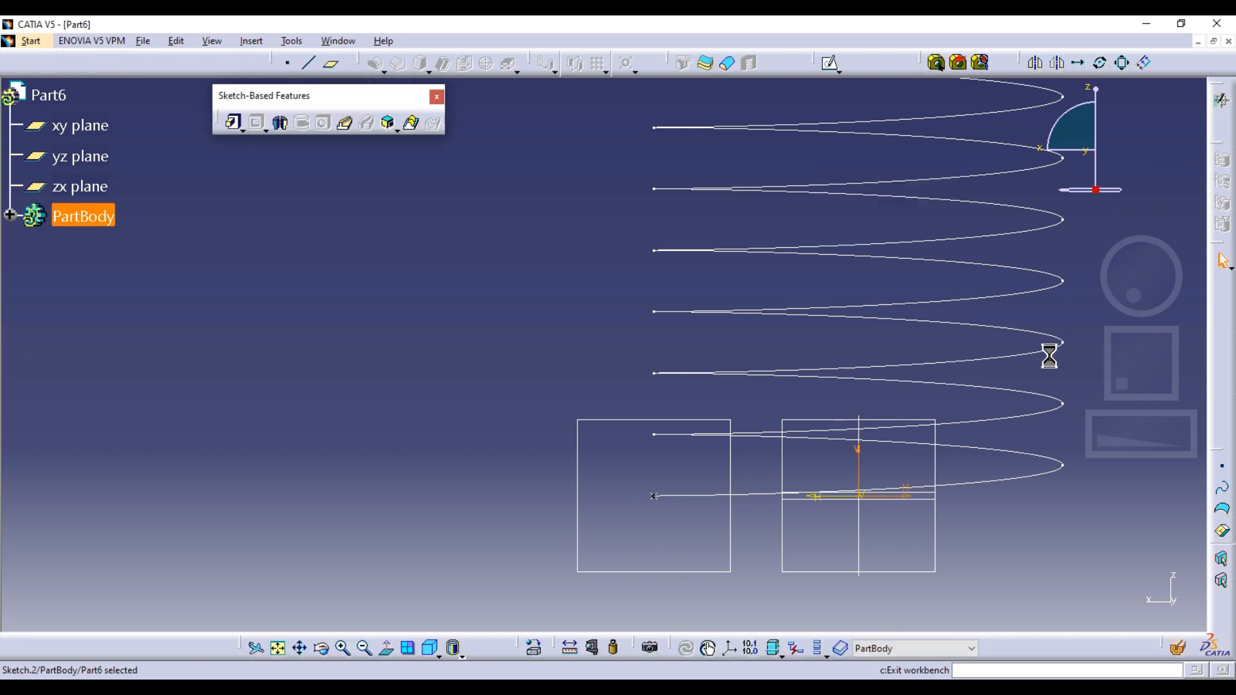
Sweep the circle along the helix as a rib with Keep angle control, and undo the rib together with its circle sketch.
left_click(345, 122)
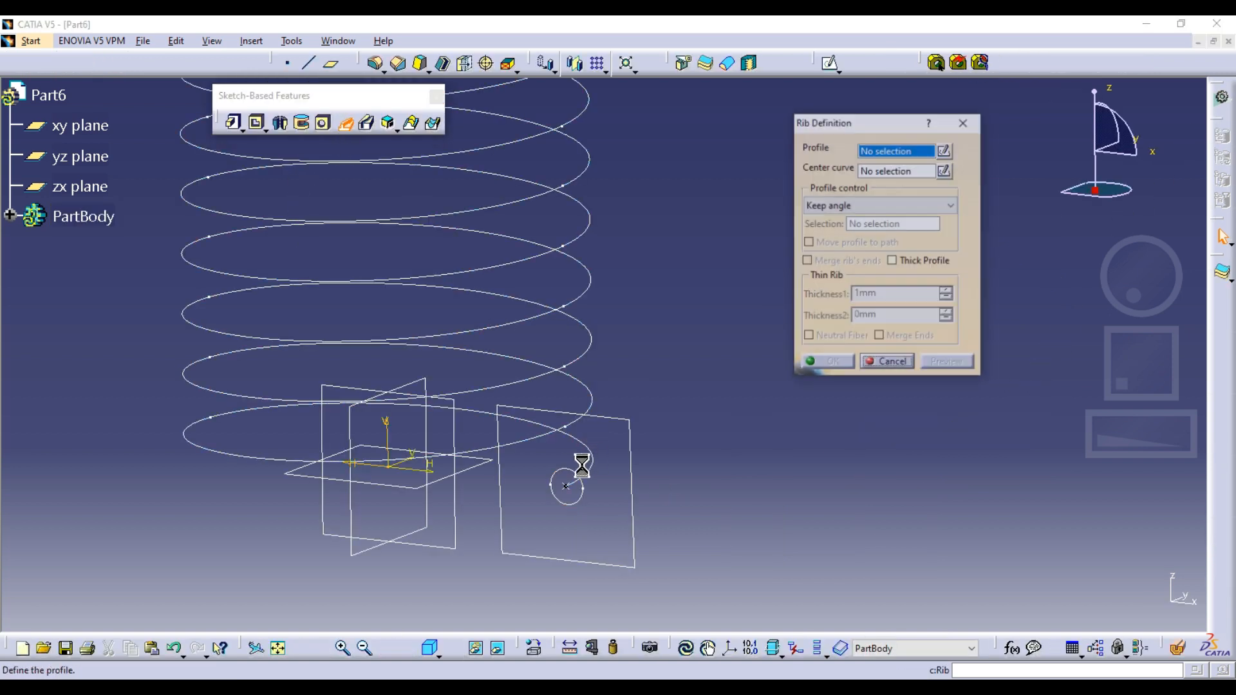
left_click(581, 465)
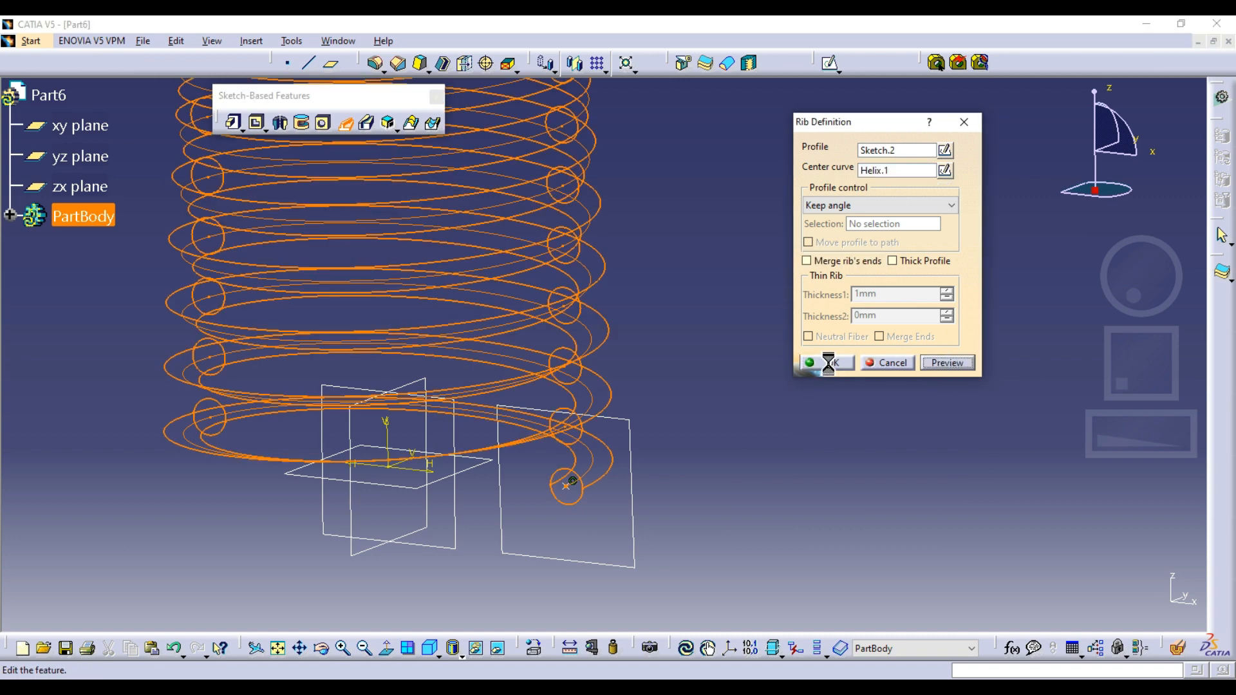
left_click(826, 363)
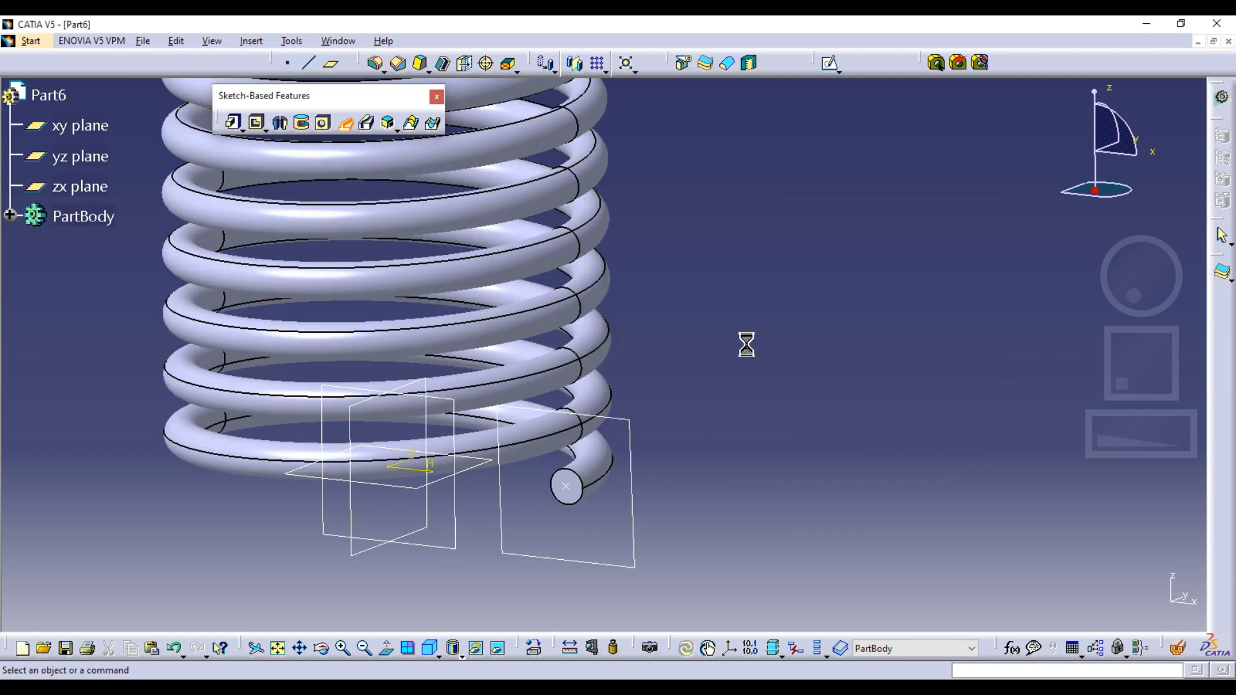
mouse_move(745, 345)
middle_mouse_down()
mouse_move(770, 486)
mouse_move(734, 395)
mouse_move(737, 358)
mouse_move(720, 369)
mouse_move(724, 359)
mouse_move(755, 367)
middle_mouse_up()
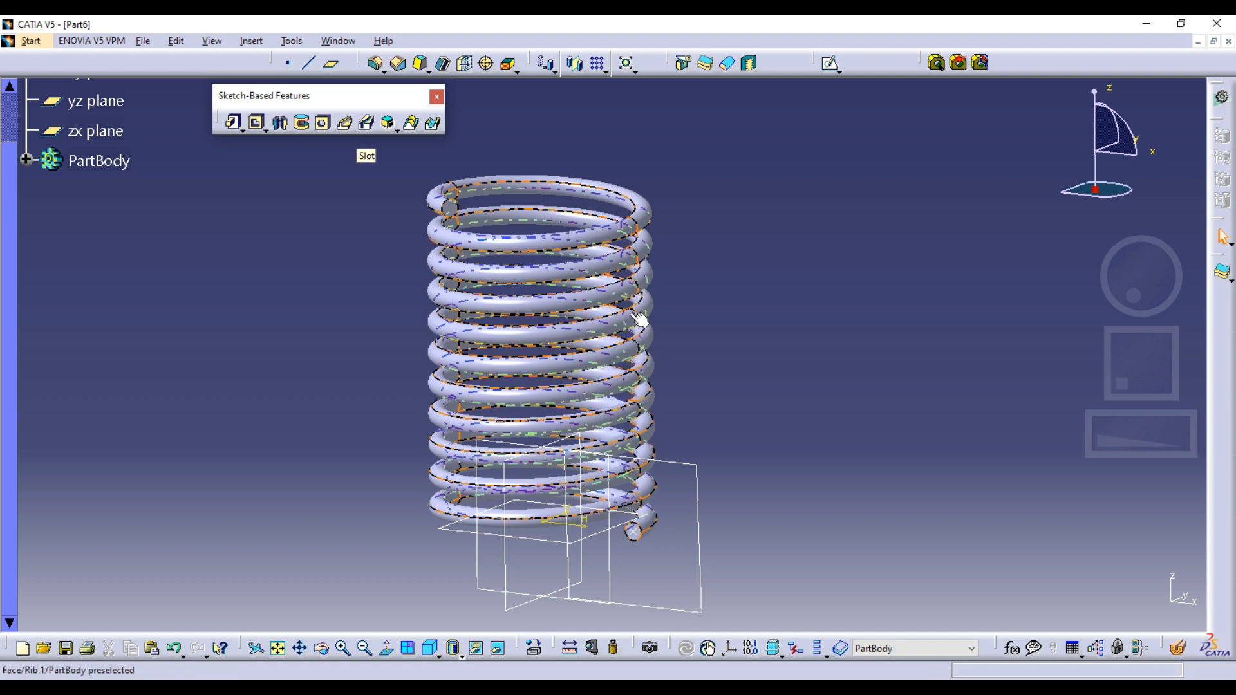
key("ctrl+z")
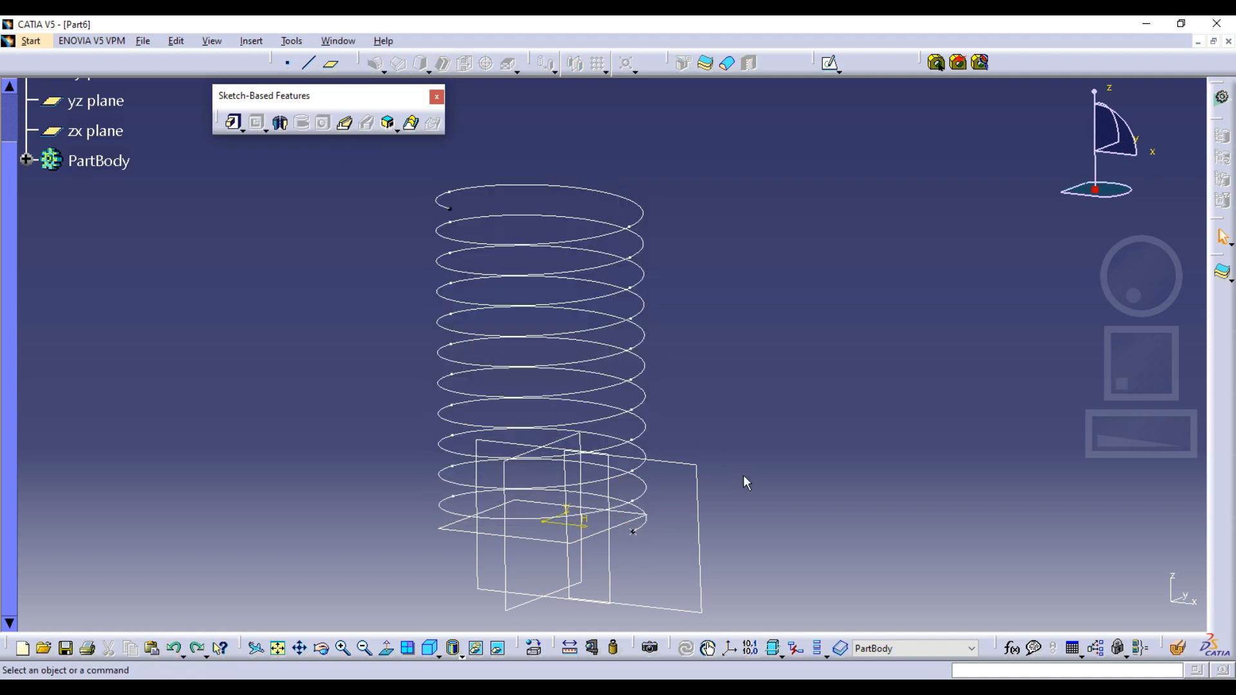
Sketch a horizontal line on the plane normal to the helix, running outward from the helix's starting point.
left_click(829, 63)
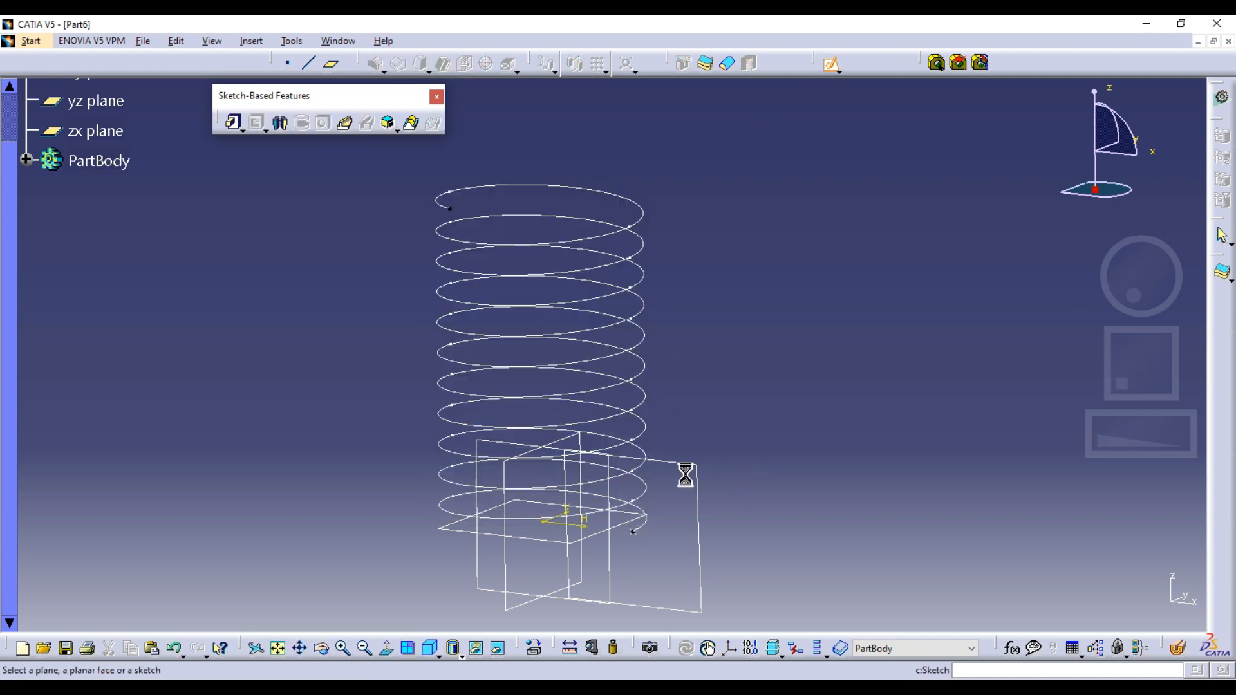
left_click(684, 468)
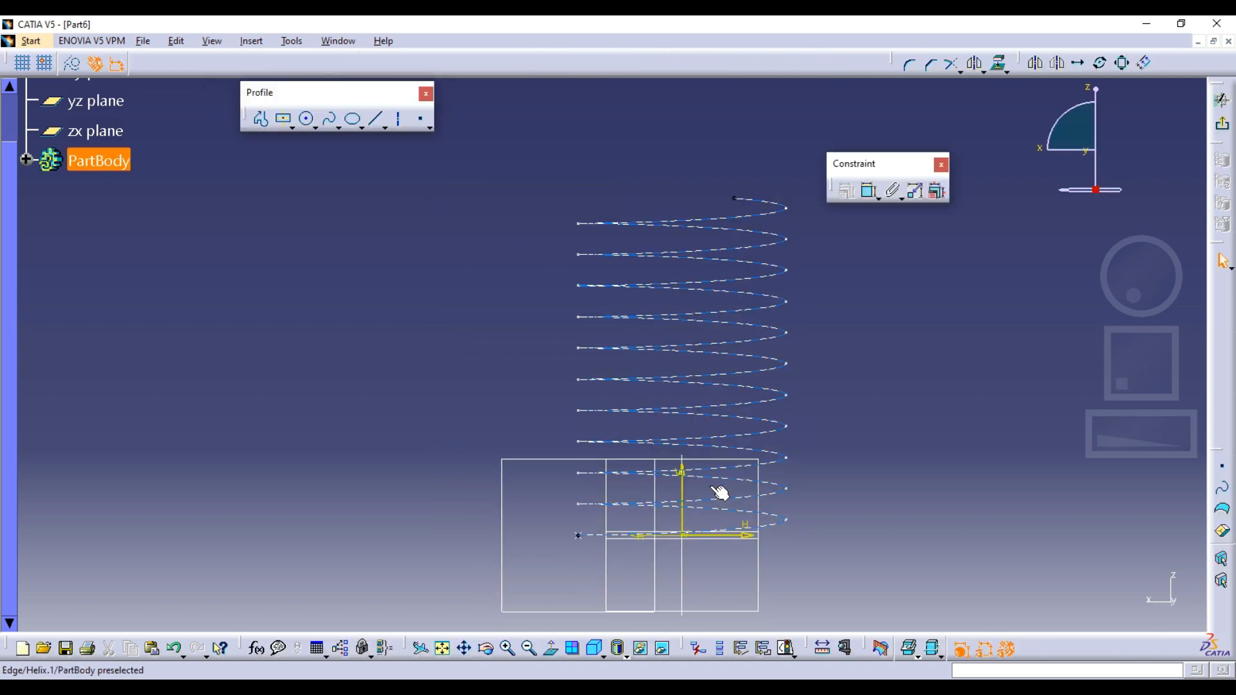
mouse_move(717, 491)
middle_mouse_down()
mouse_move(688, 396)
mouse_move(397, 359)
mouse_move(375, 345)
mouse_move(384, 276)
middle_mouse_up()
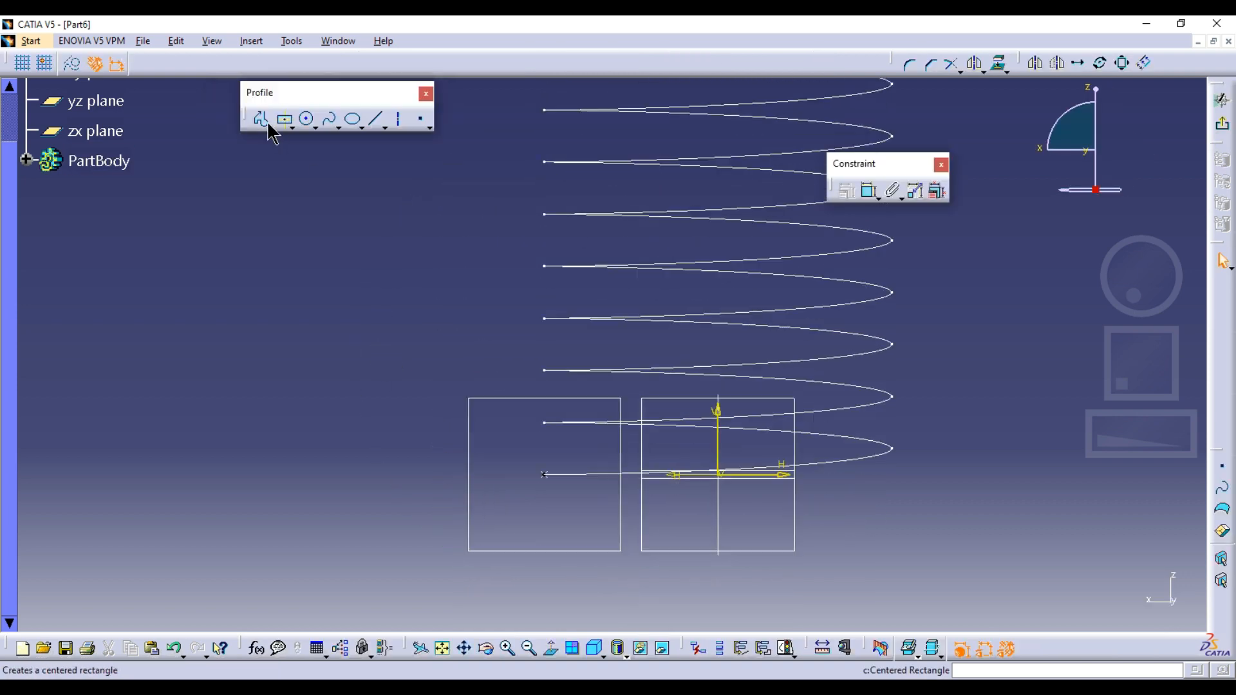
left_click(261, 119)
left_click(546, 474)
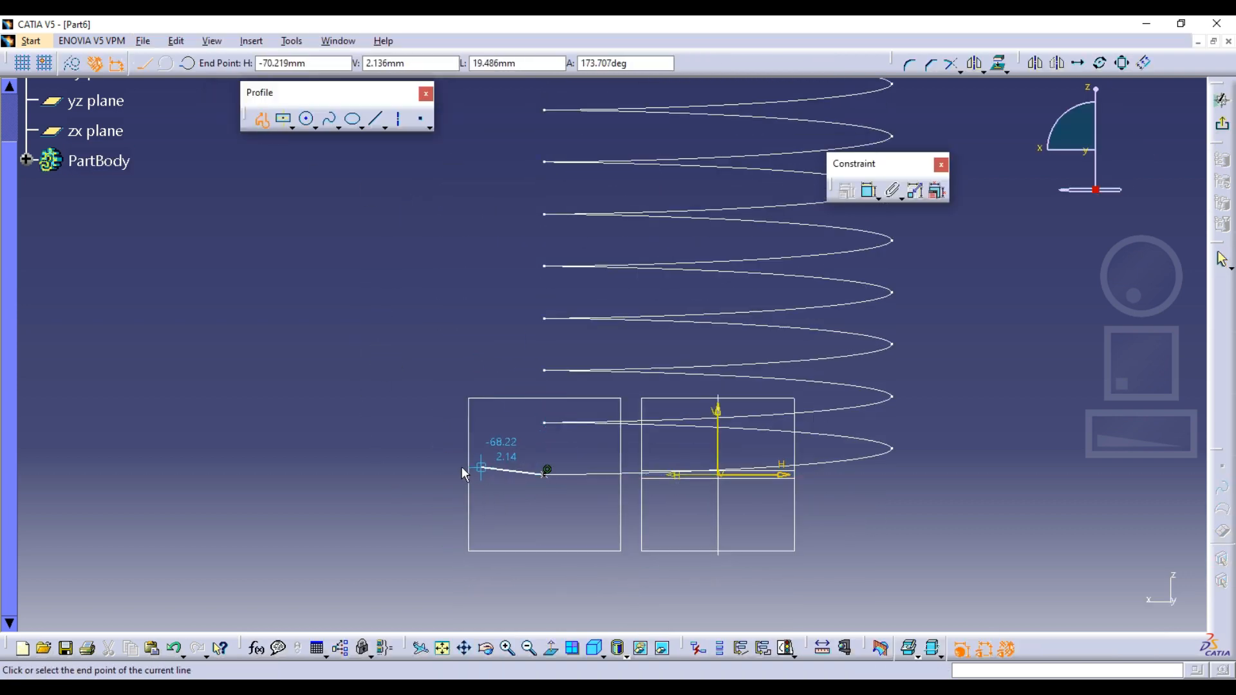
left_click(442, 475)
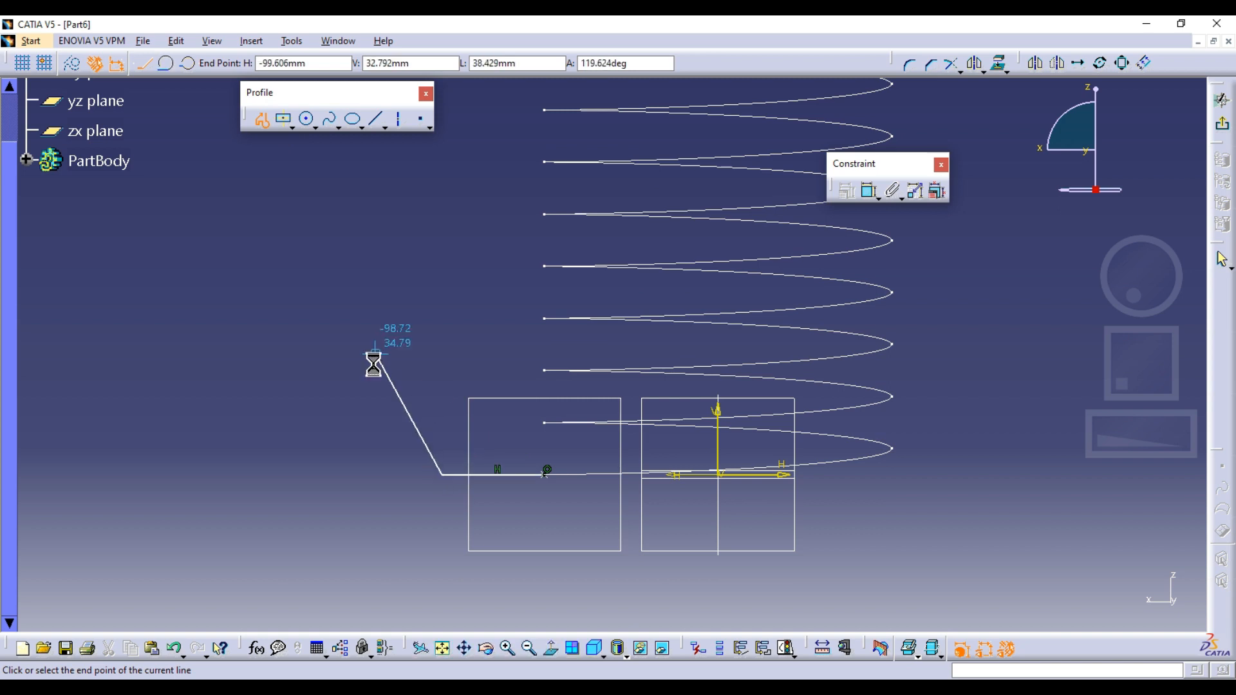
key("Escape")
Constrain the line's inner endpoint to be coincident with the helix's starting point and finish the sketch.
left_click_drag(522, 475, 513, 475)
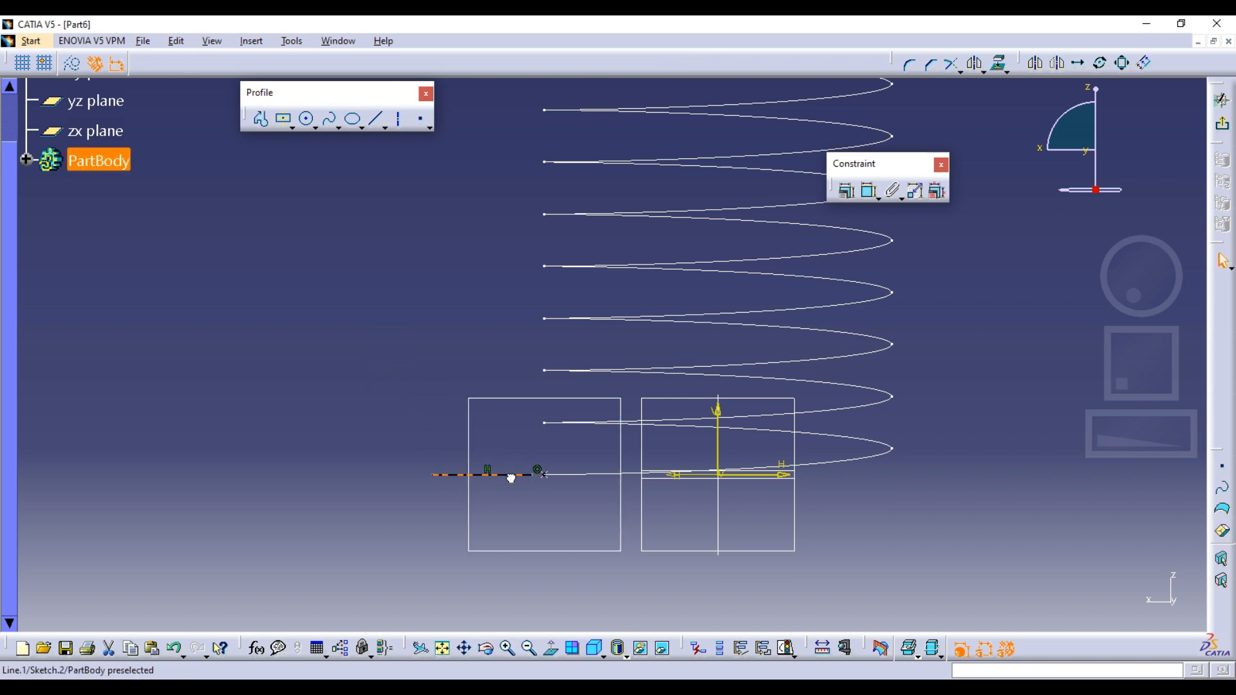
left_click(533, 475)
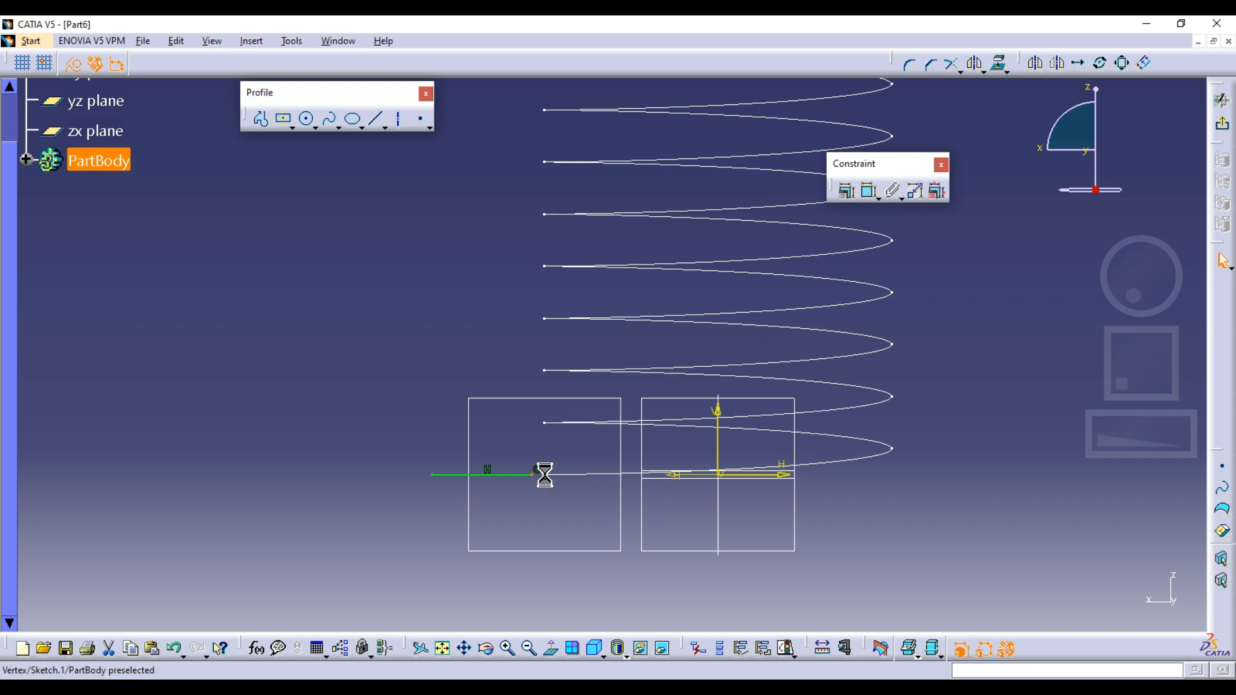
left_click(545, 475, "ctrl")
left_click(846, 190)
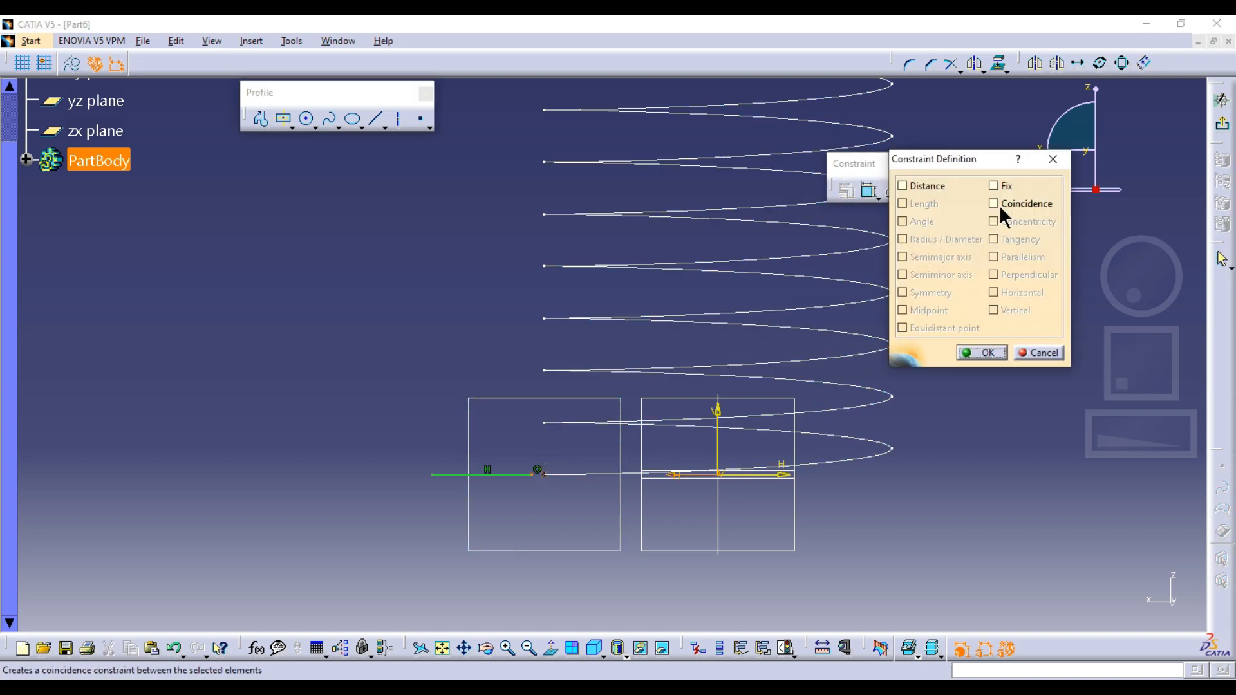
left_click(985, 353)
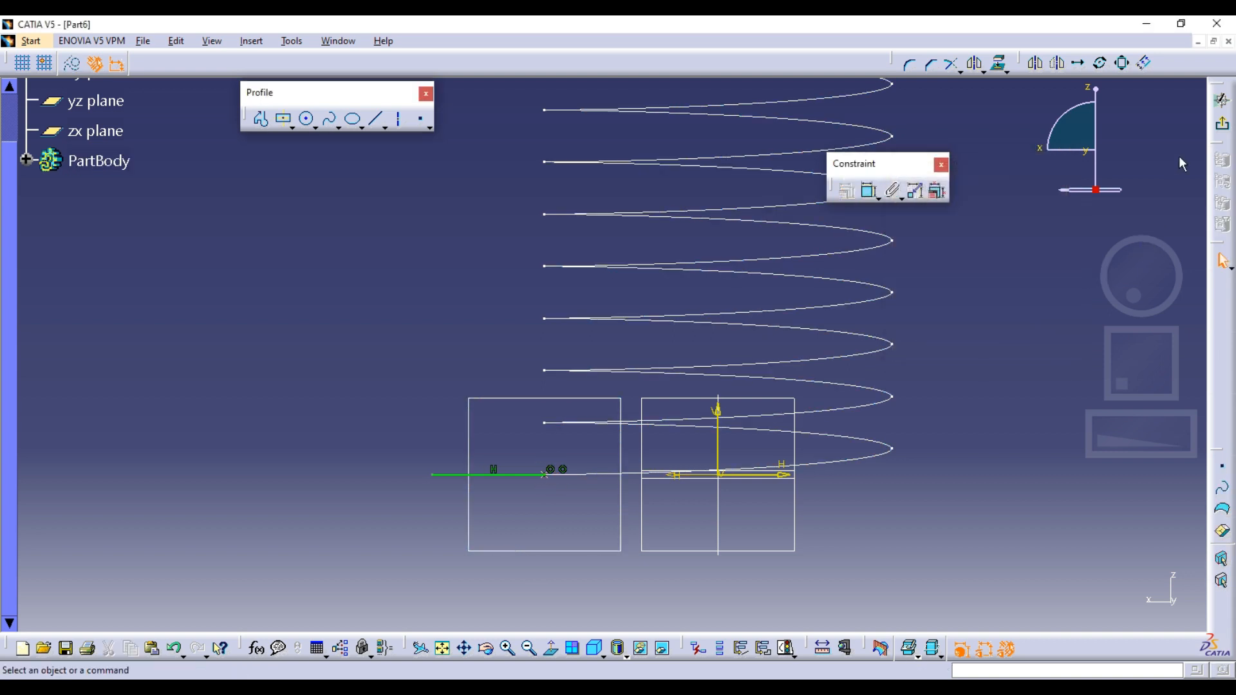
left_click(1221, 124)
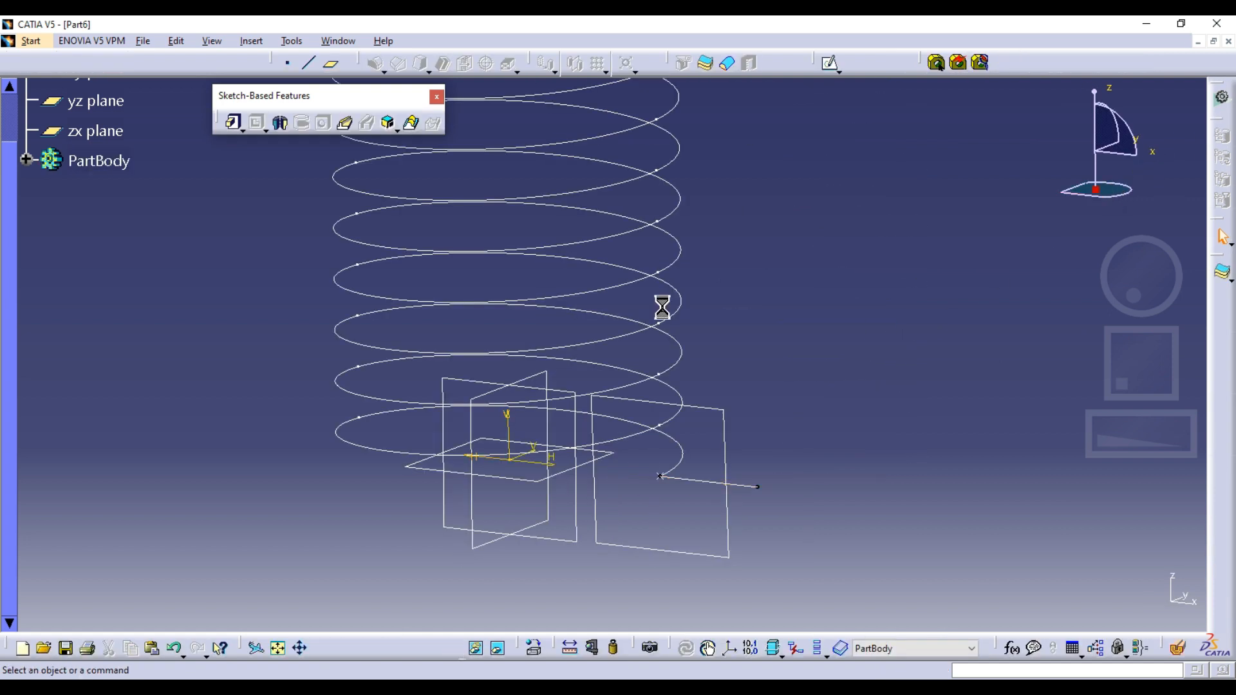
Preview a rib that sweeps the line along the helix as a 1 mm thick profile with Keep angle control.
left_click(346, 123)
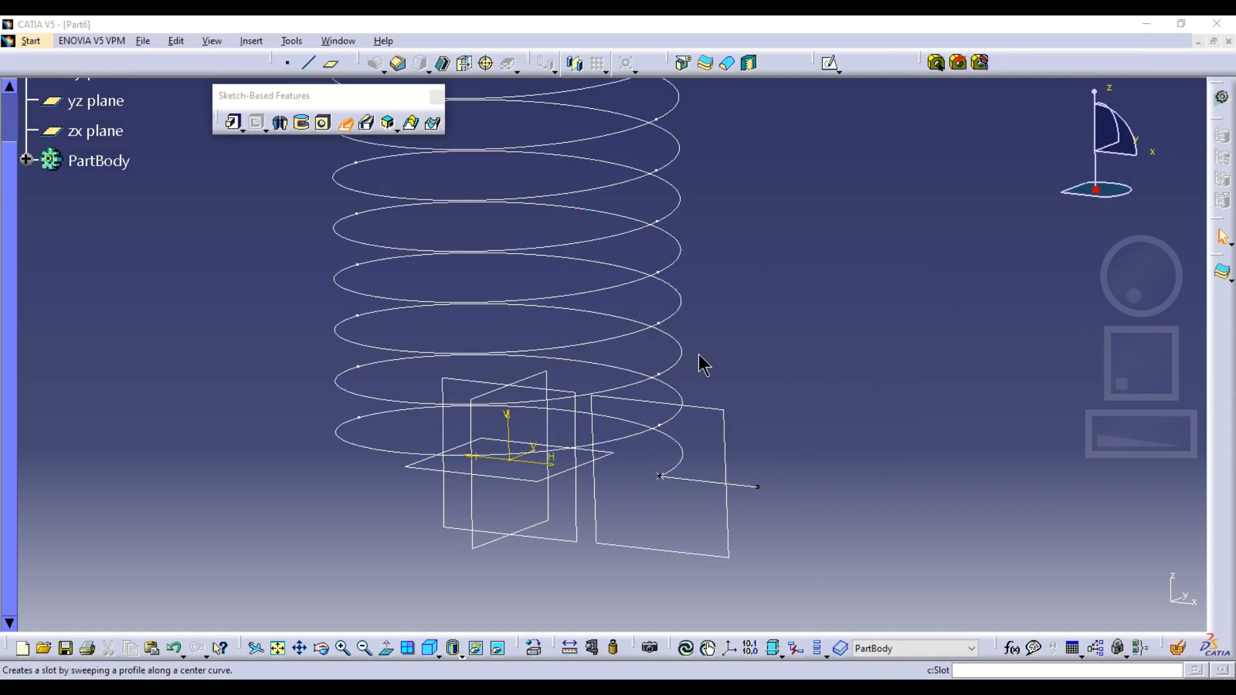
left_click(708, 489)
left_click(667, 386)
left_click(911, 259)
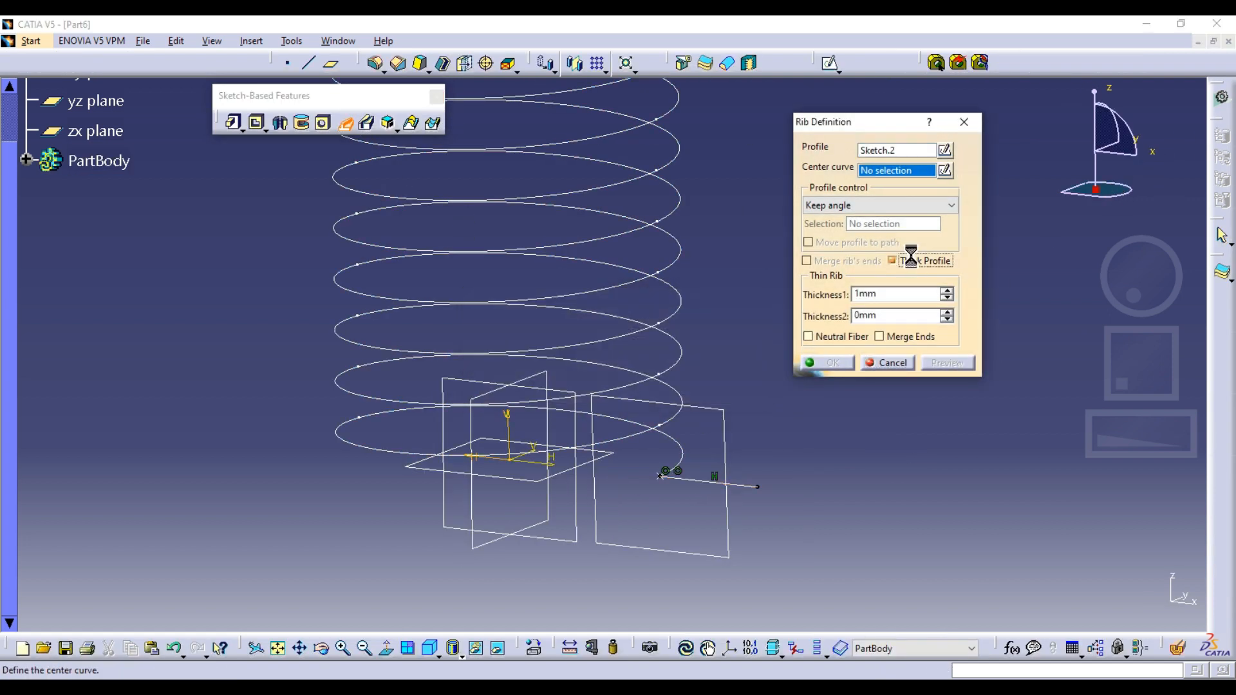
left_click(684, 453)
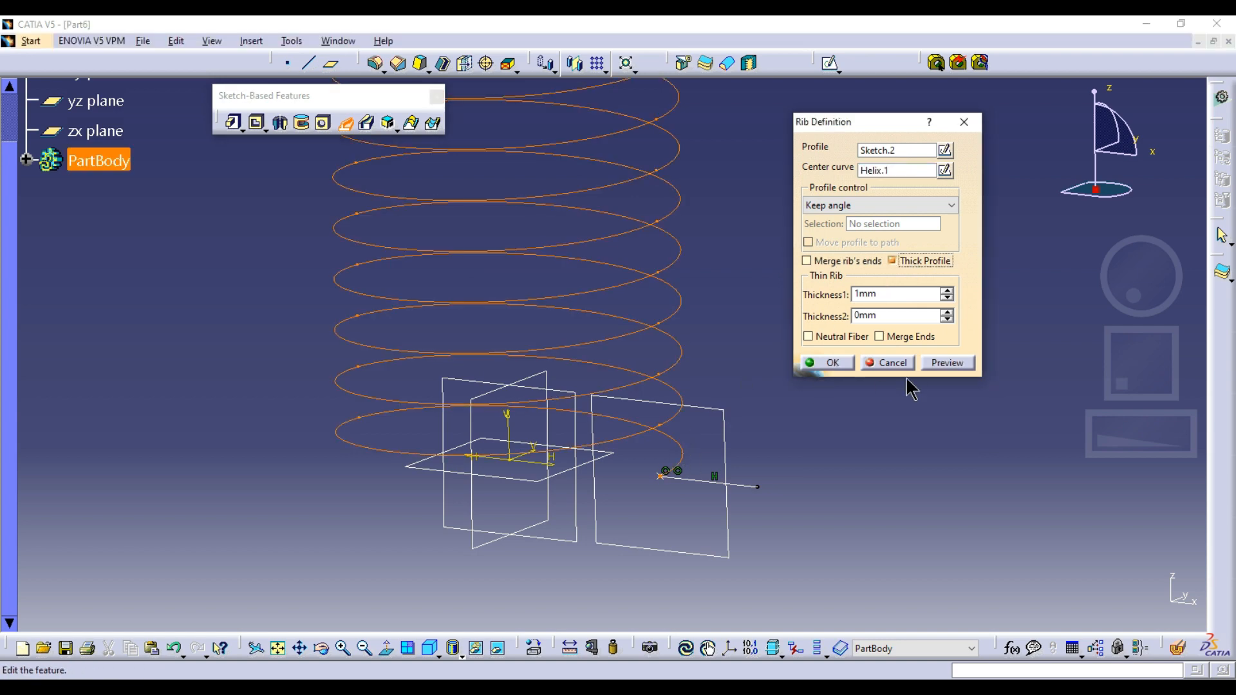
left_click(939, 361)
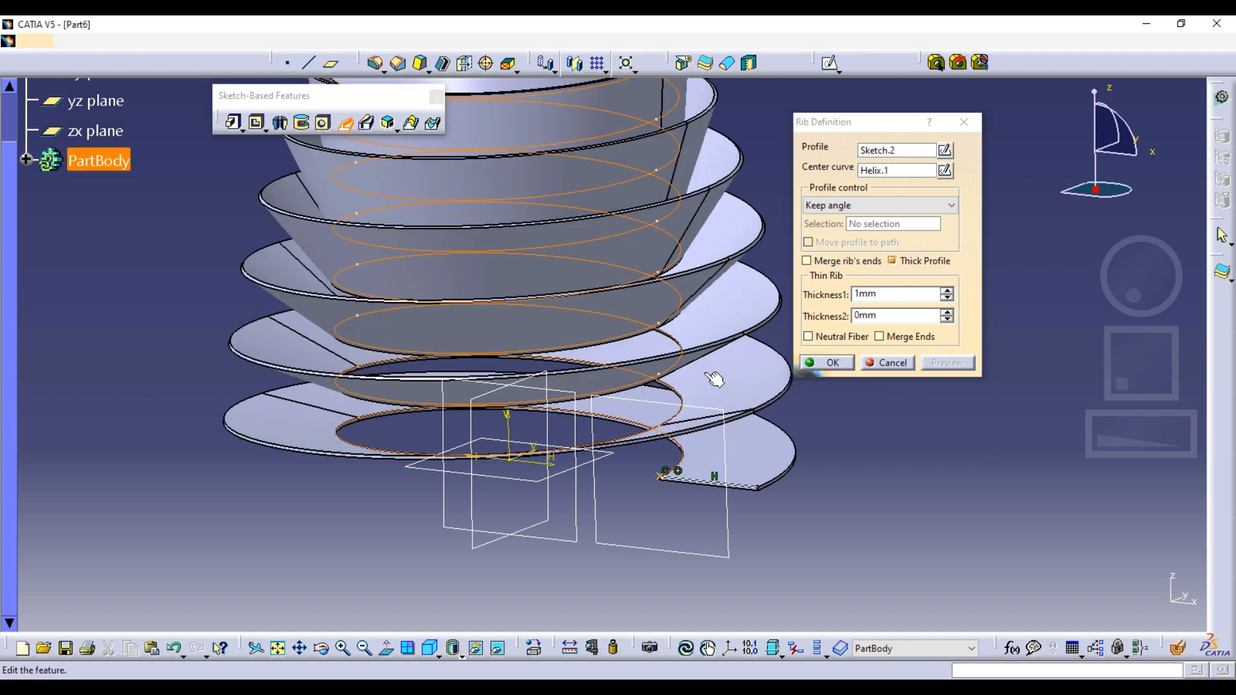
middle_click_drag(718, 382, 644, 398)
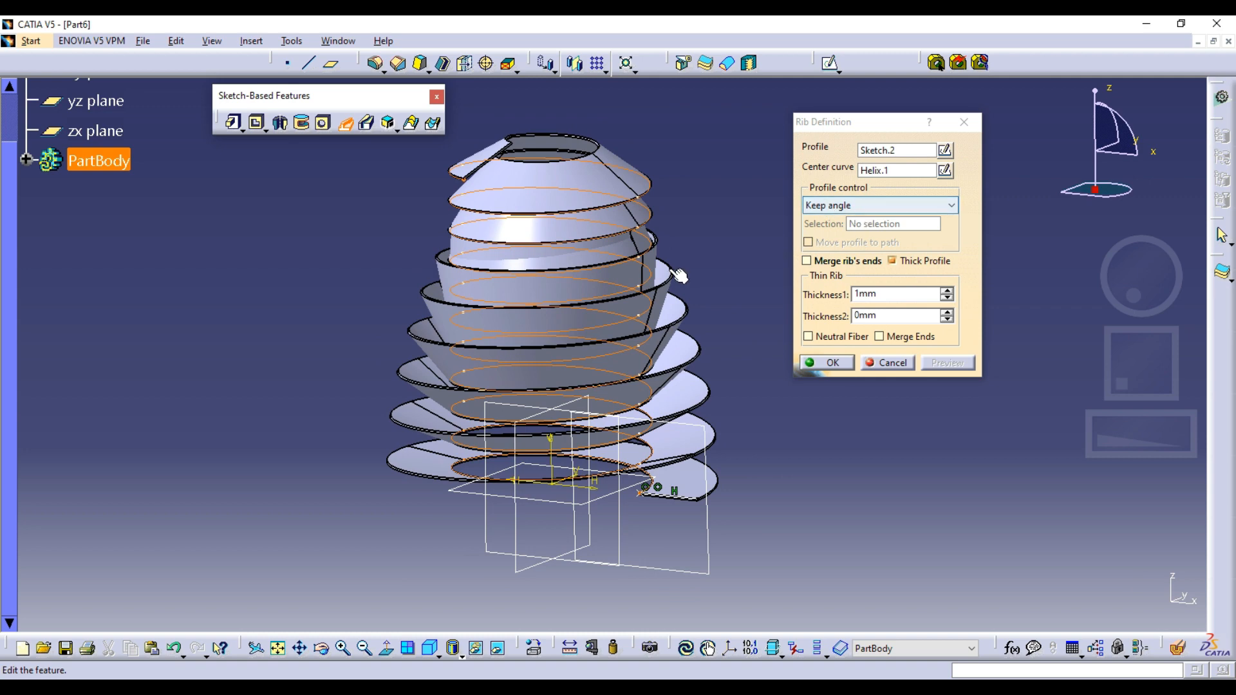
mouse_move(663, 271)
middle_mouse_down()
mouse_move(559, 294)
mouse_move(379, 286)
middle_mouse_up()
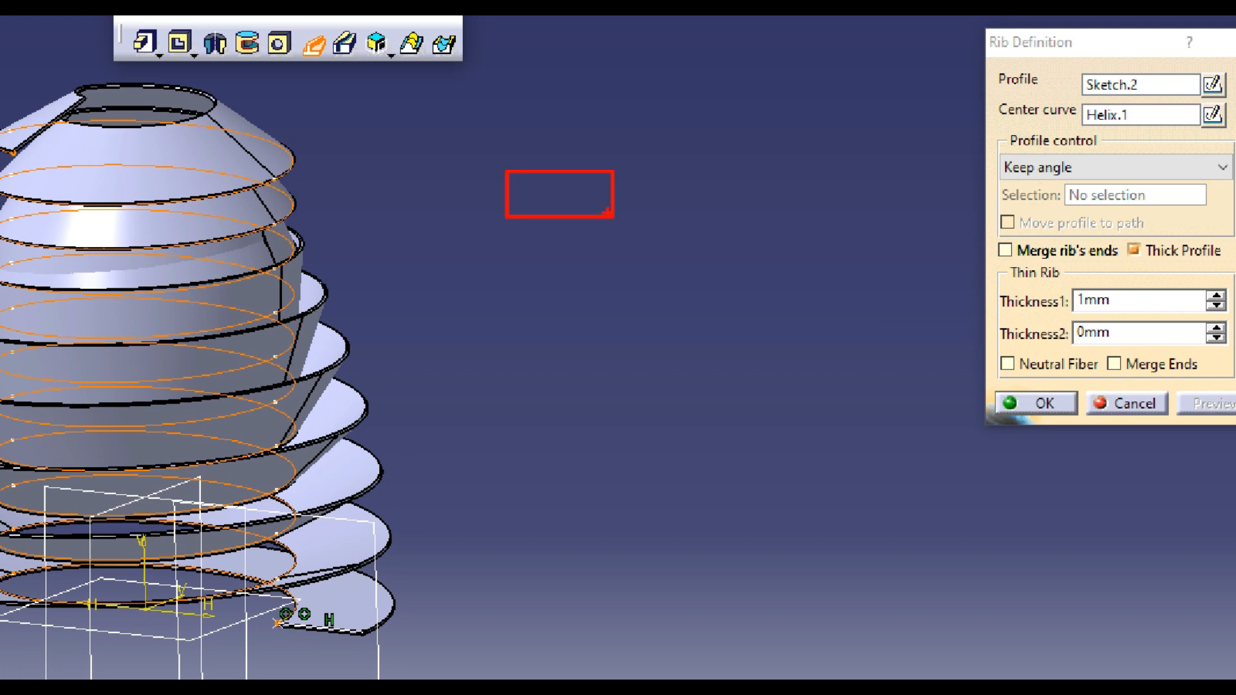
left_click_drag(503, 141, 579, 169)
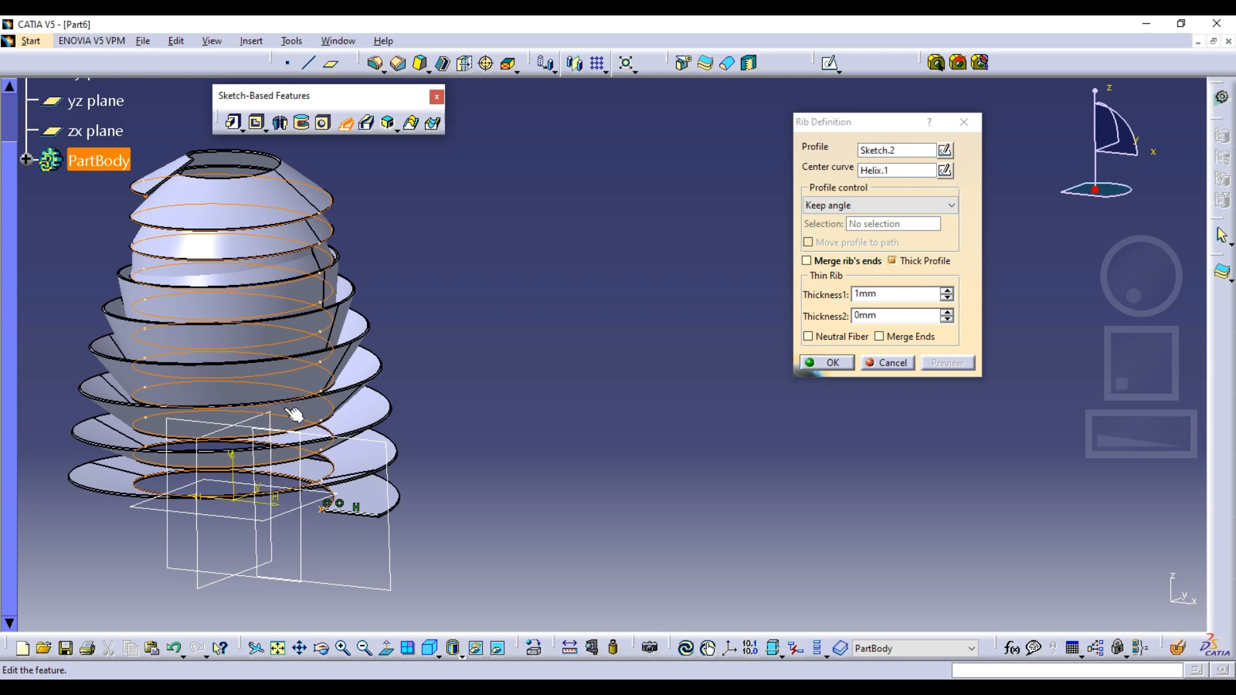
middle_click_drag(293, 414, 480, 504)
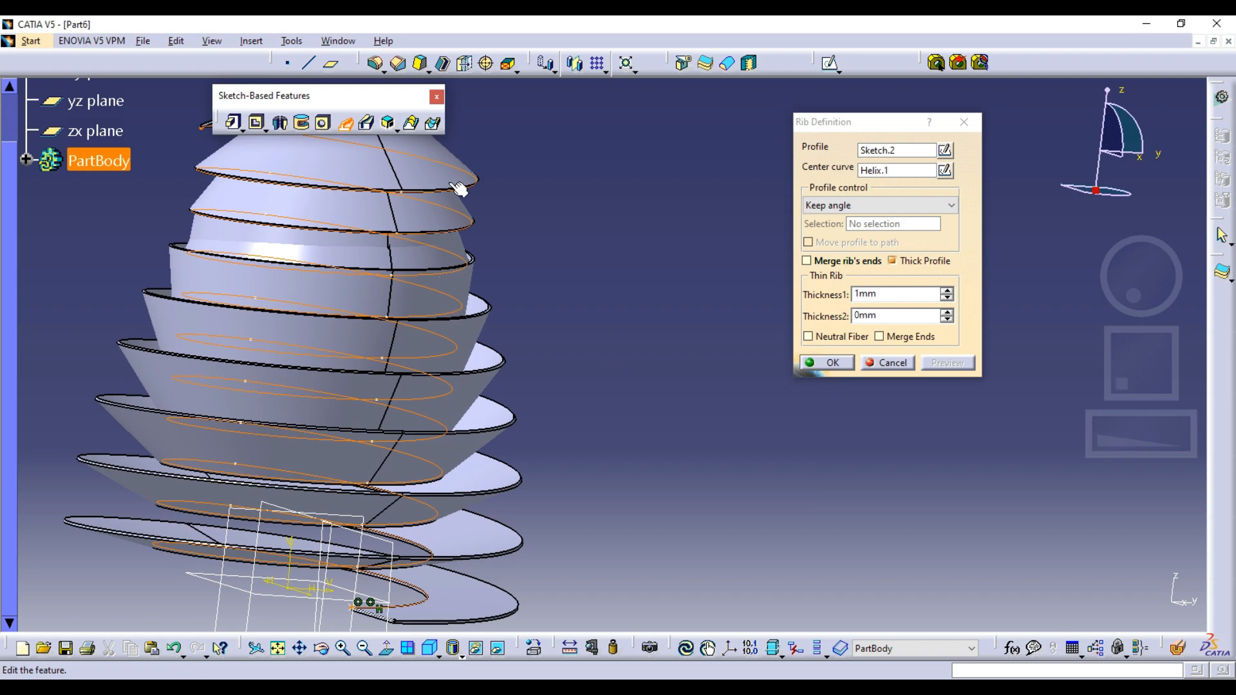
Create the 1 mm thick rib from the line profile along the helix with Keep angle control.
middle_click_drag(499, 358, 479, 503)
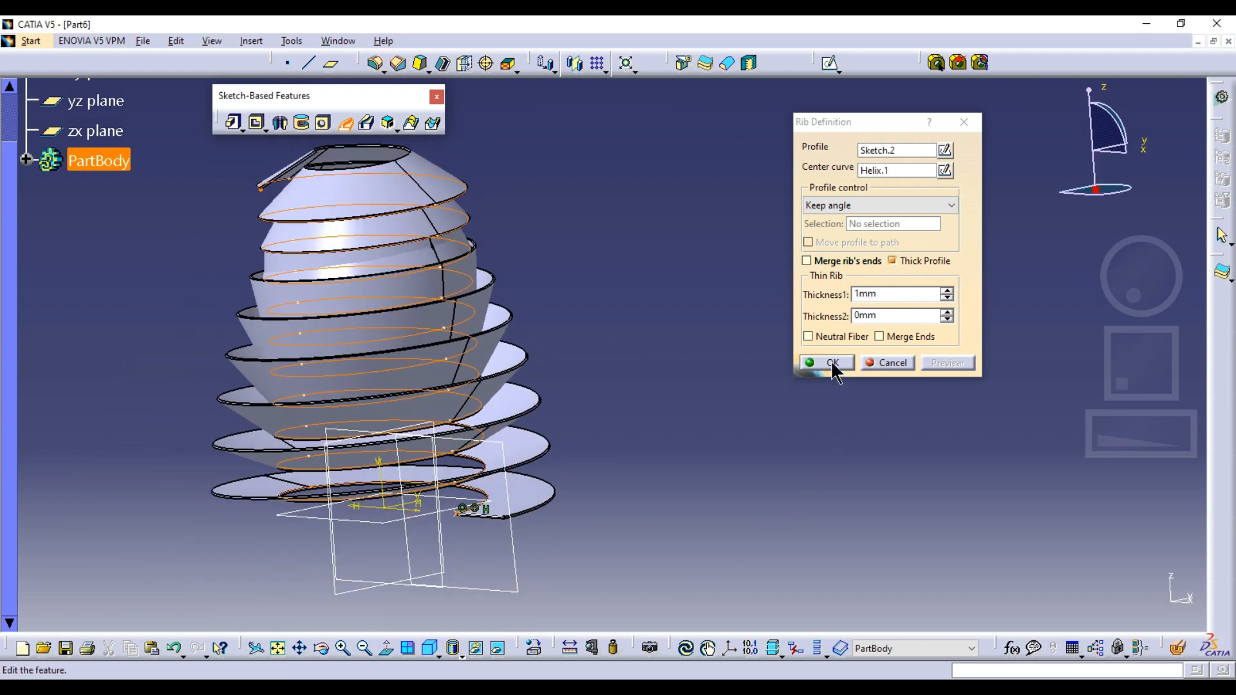
left_click(830, 361)
middle_click_drag(605, 348, 576, 358)
Change the thick rib's profile control to Pulling direction along the Z Axis, preview it and apply the change.
double_click(433, 298)
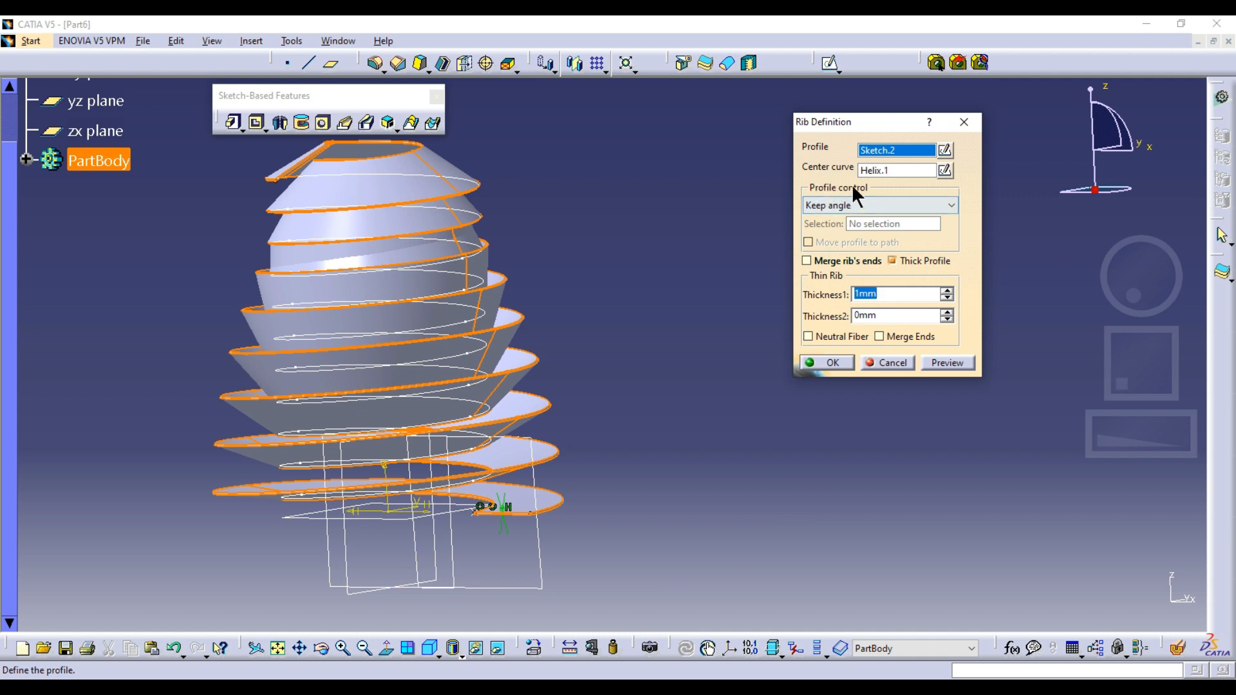
left_click(858, 204)
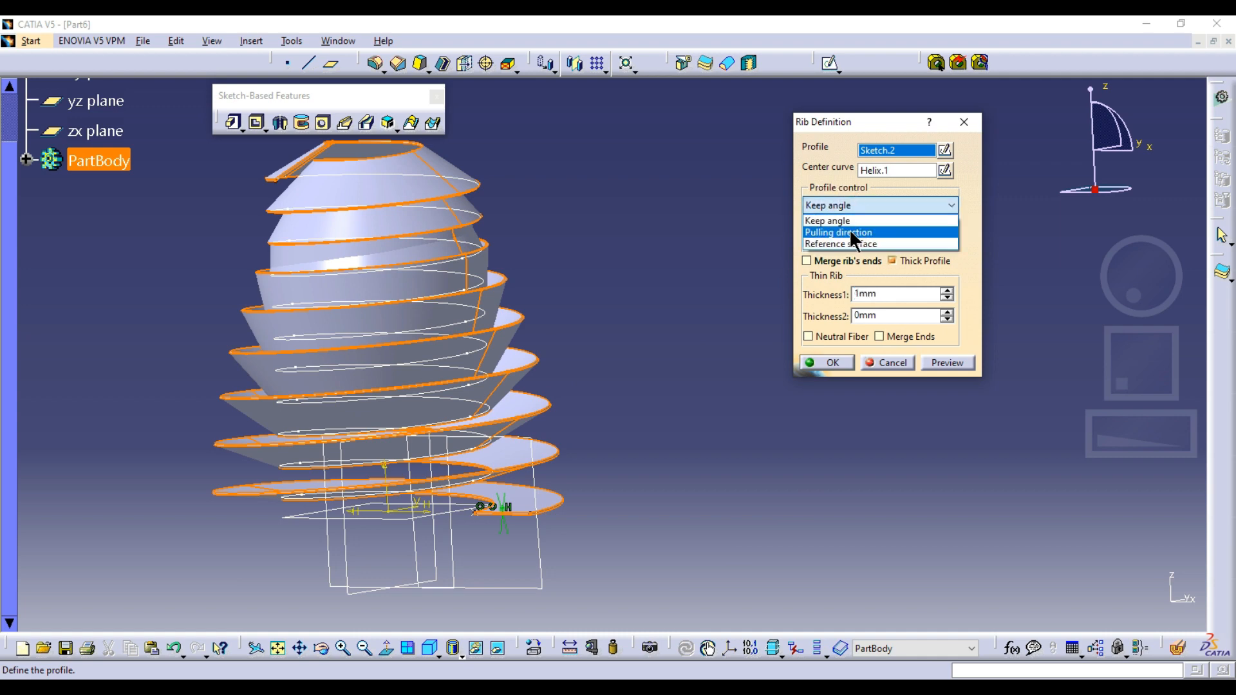
left_click(731, 271)
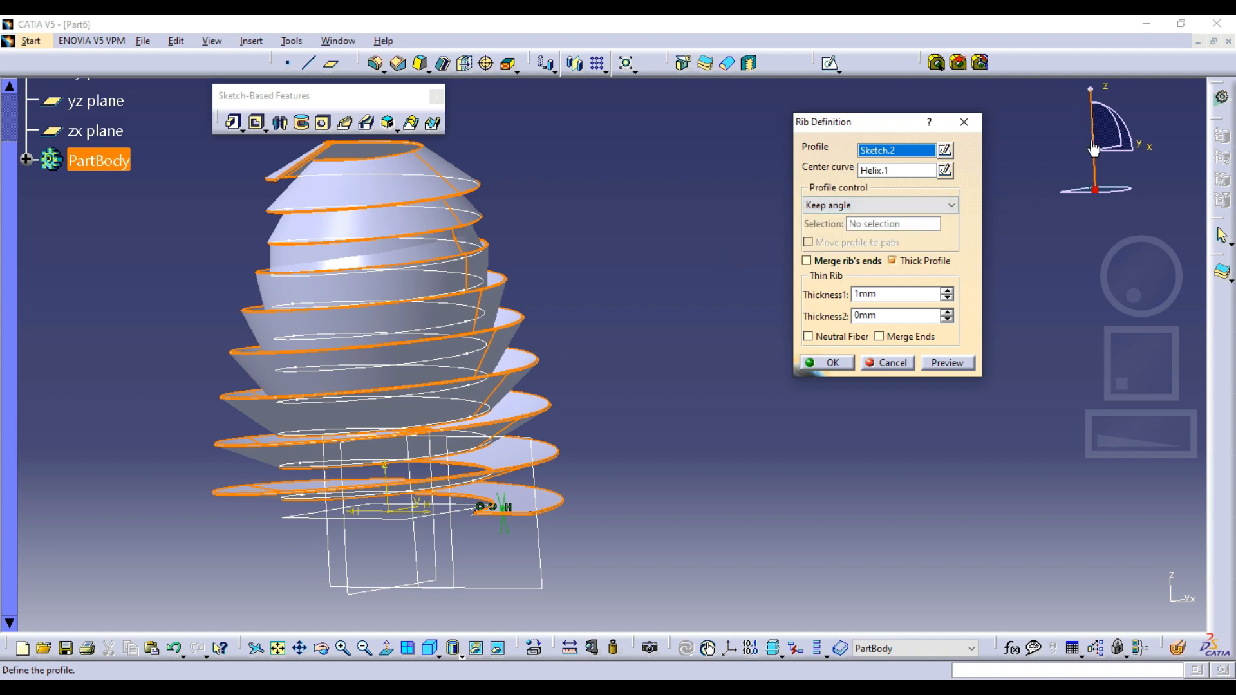
left_click(883, 205)
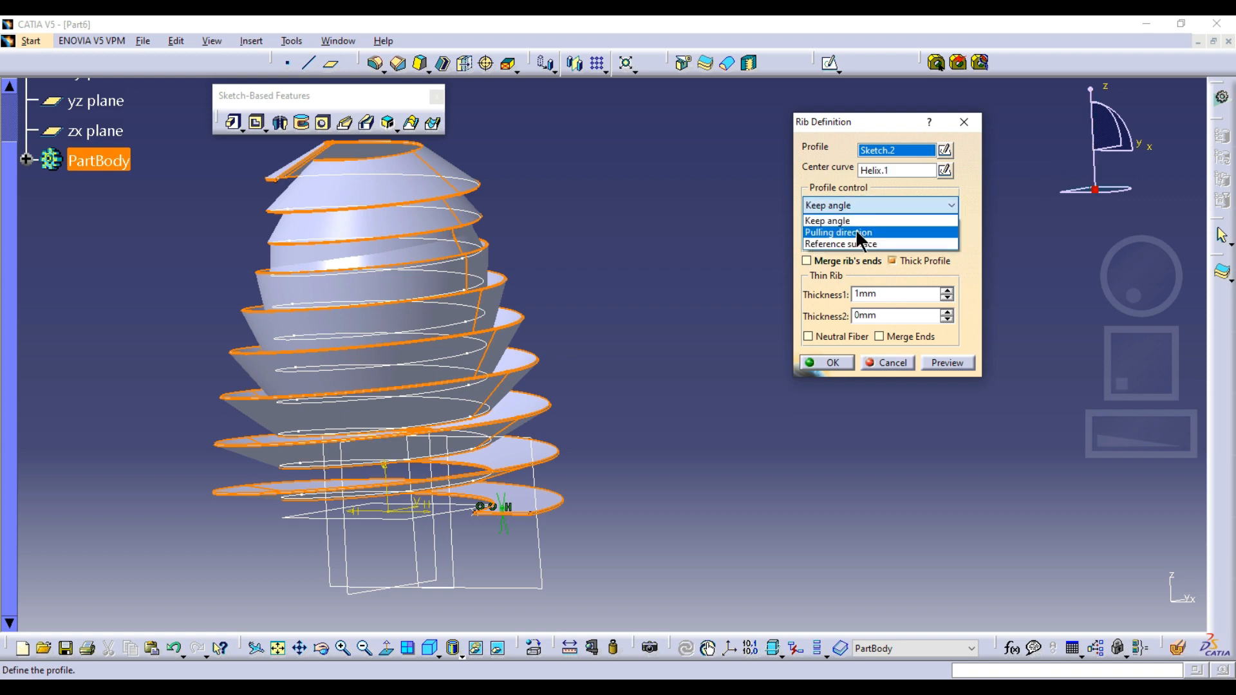
left_click(857, 229)
right_click(857, 223)
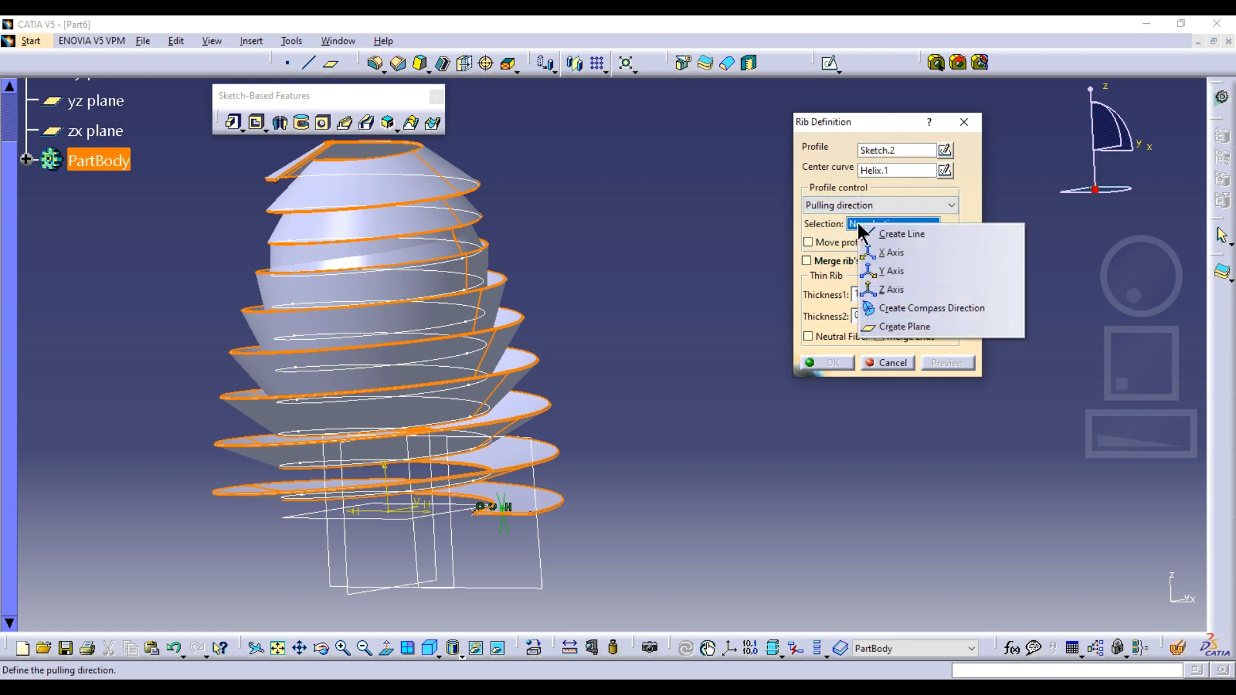
left_click(901, 295)
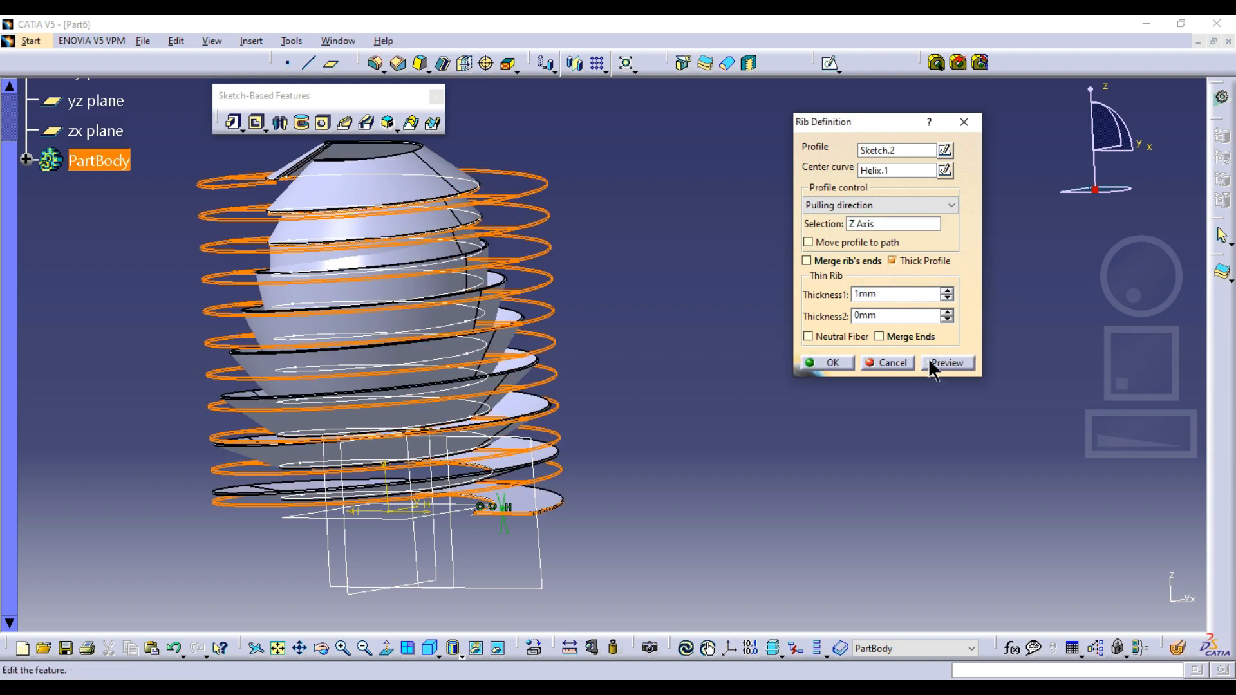
left_click(947, 363)
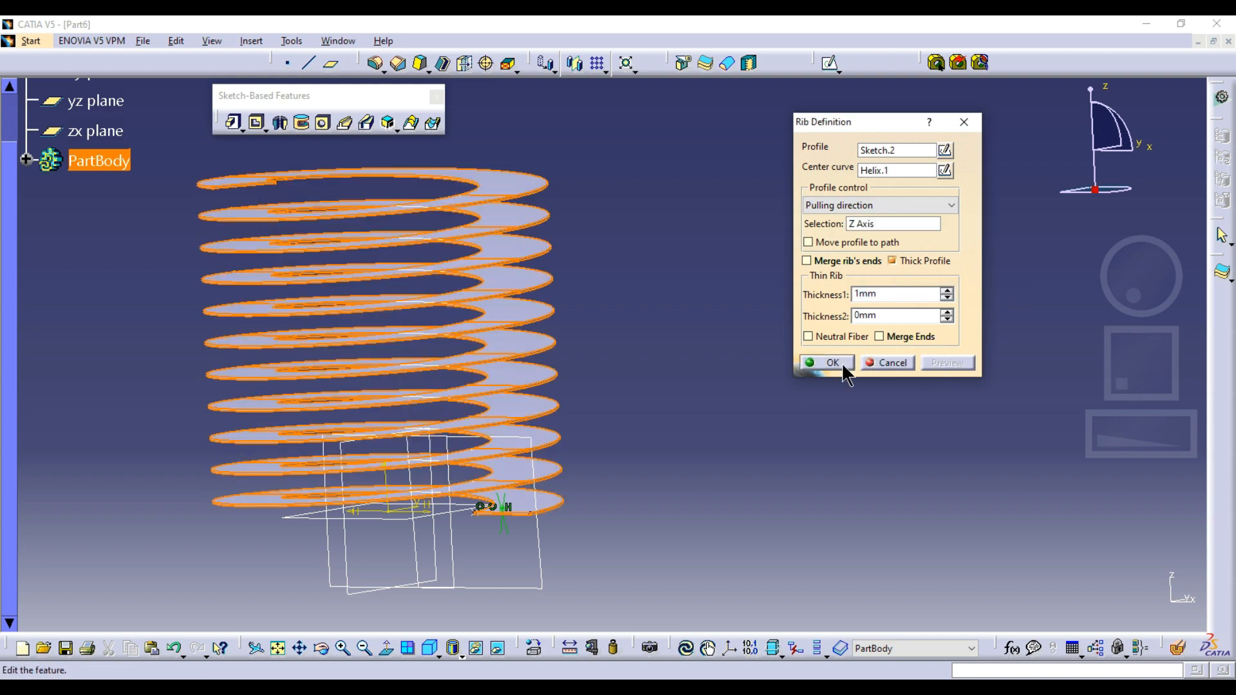
left_click(840, 362)
middle_click_drag(579, 340, 646, 372)
Undo the thick rib and delete the line from its profile sketch.
key("ctrl+z")
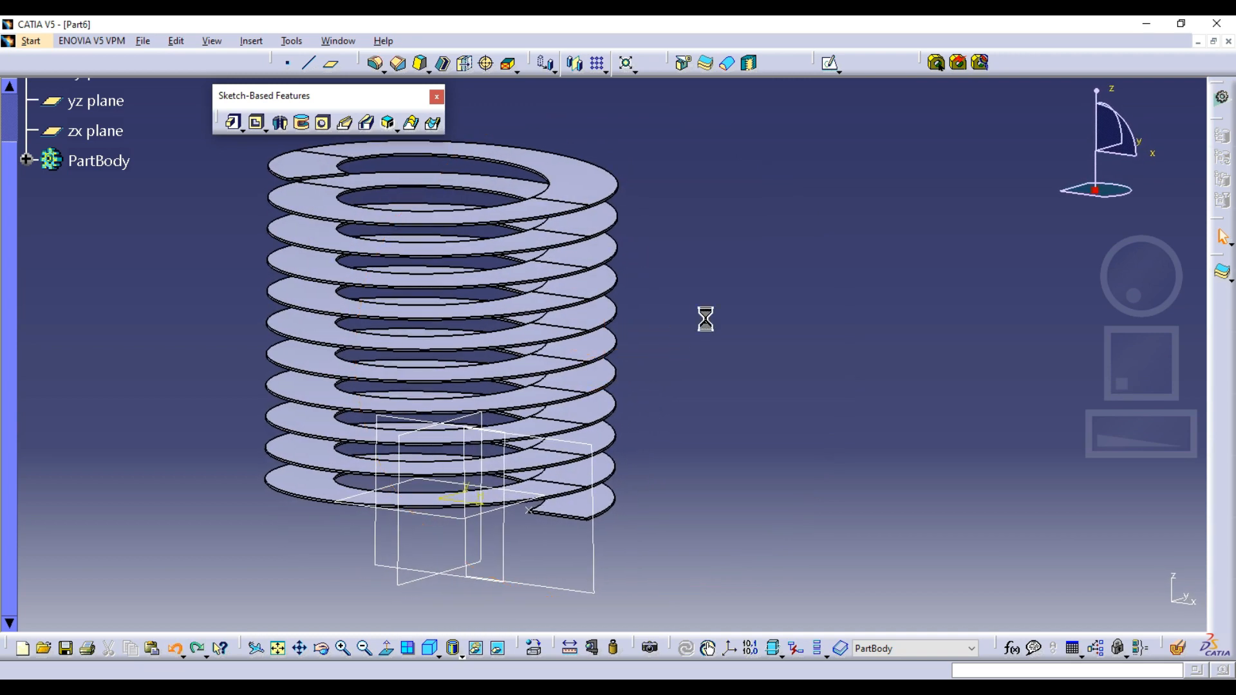
double_click(548, 512)
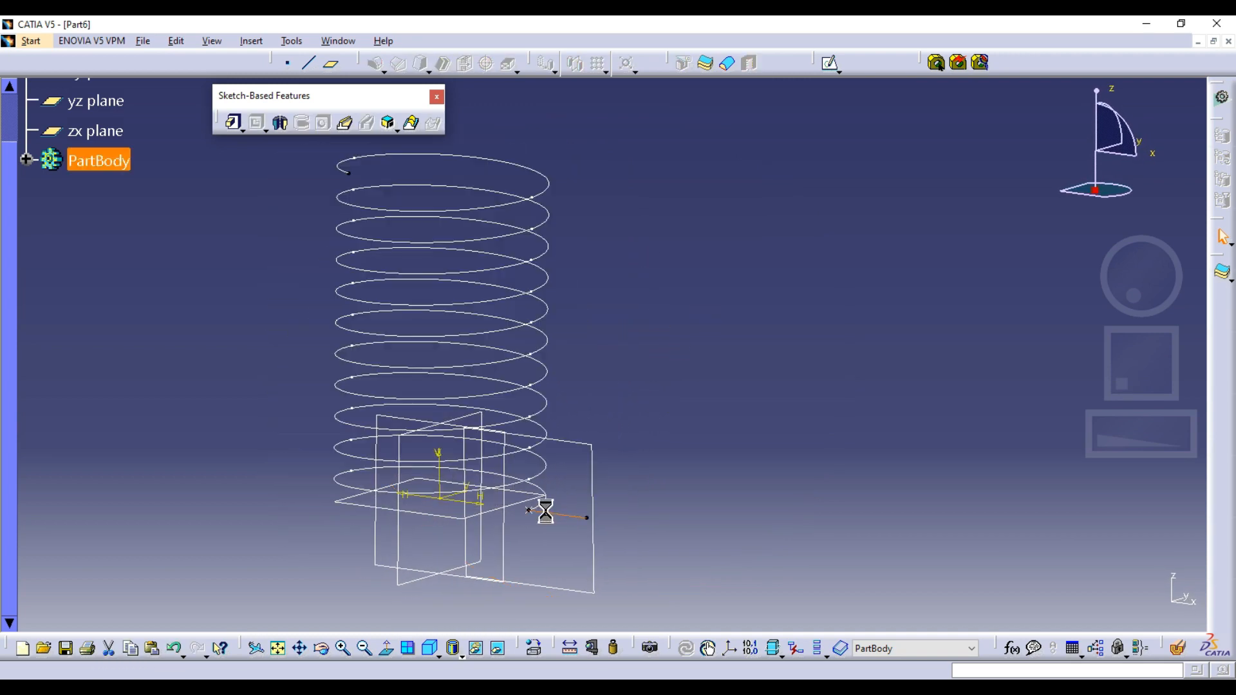
mouse_move(576, 526)
middle_mouse_down()
mouse_move(544, 395)
mouse_move(679, 408)
middle_mouse_up()
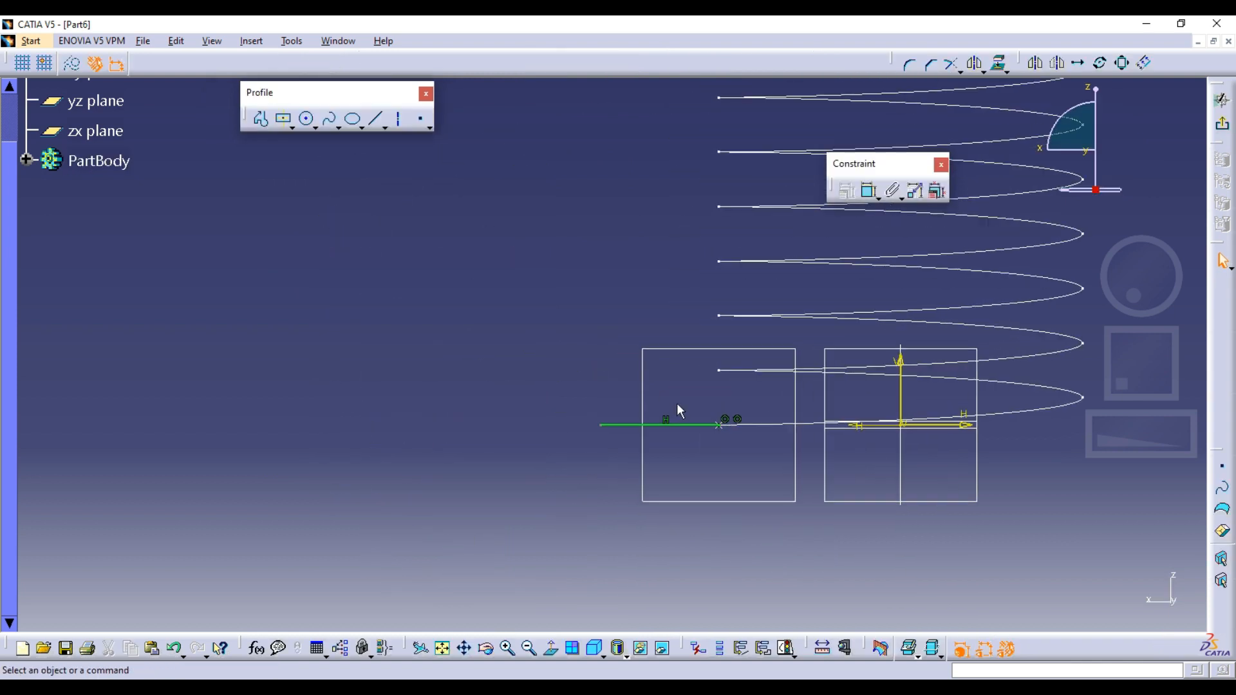
left_click(679, 425)
key("Delete")
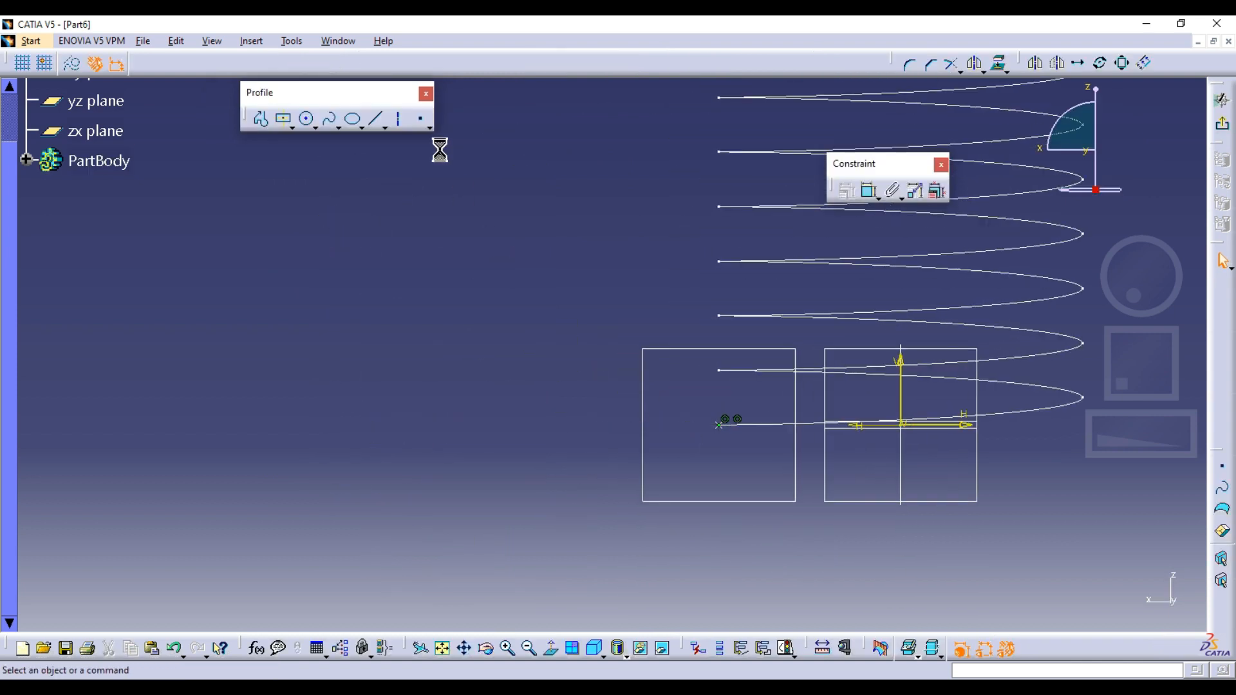
Sketch a centered rectangle about 16 mm wide and 9 mm high on the helix's starting point and finish the sketch.
left_click(284, 120)
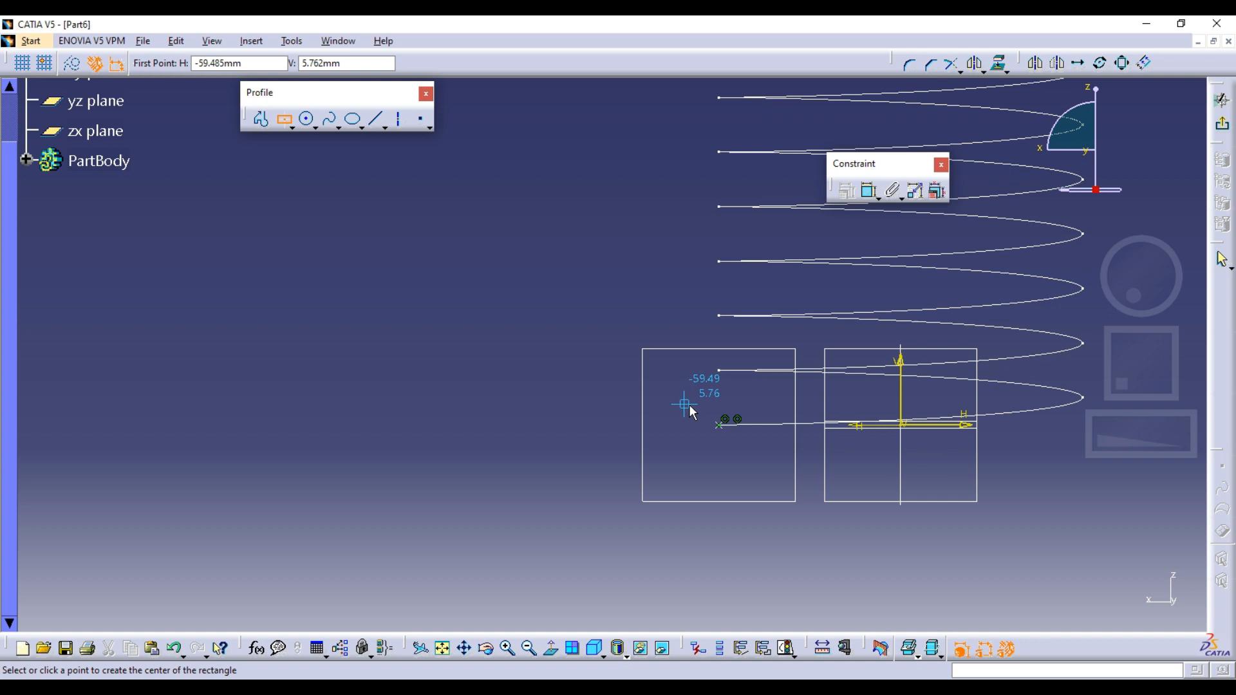
left_click(719, 423)
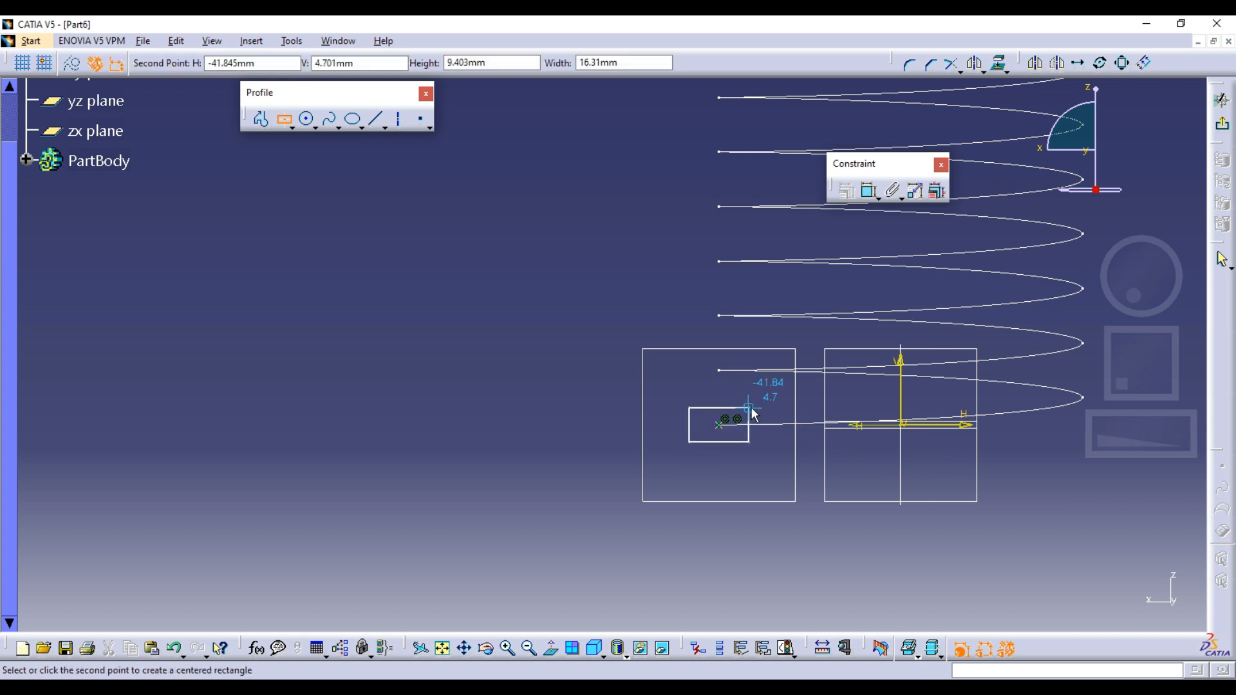
left_click(750, 409)
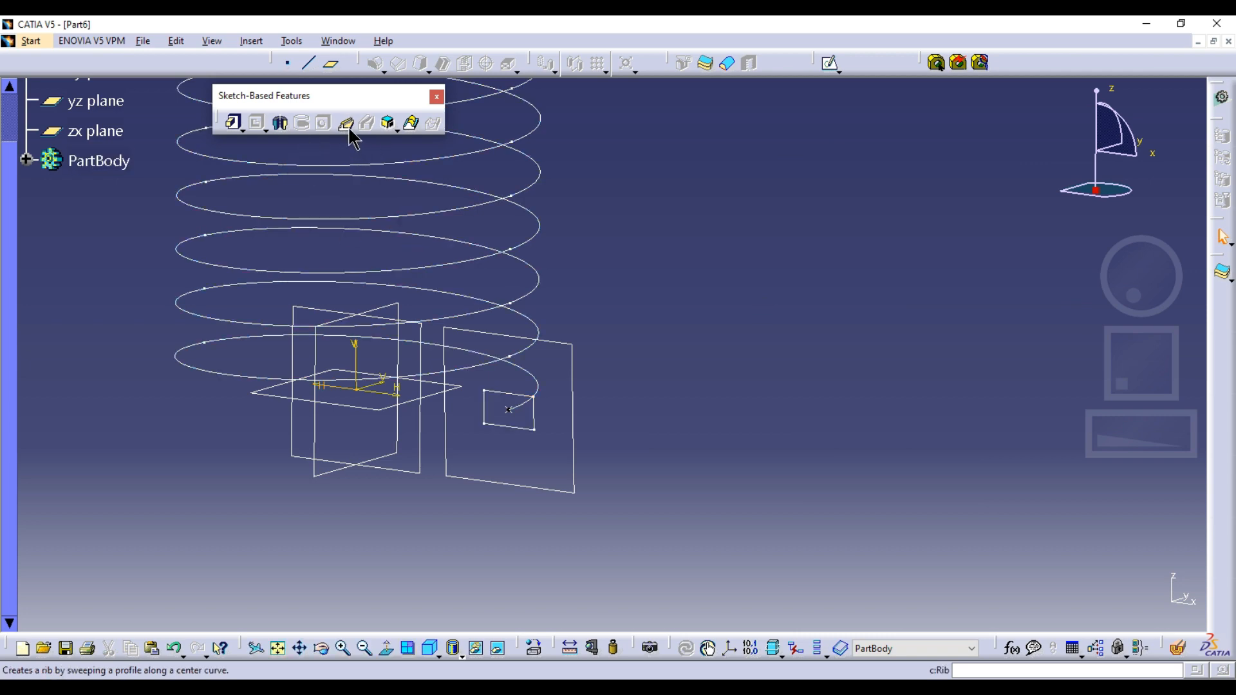
Preview a rib that sweeps the rectangle along the helix with Keep angle control.
left_click(347, 127)
left_click(509, 407)
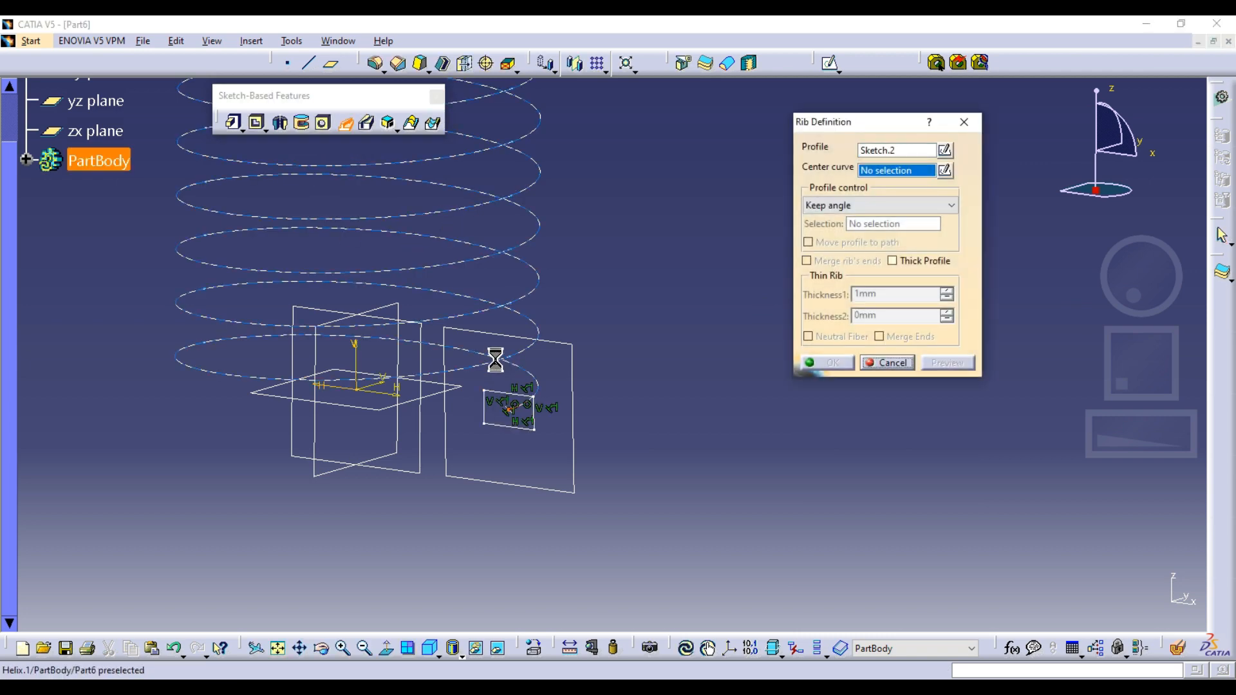
left_click(495, 360)
left_click(947, 362)
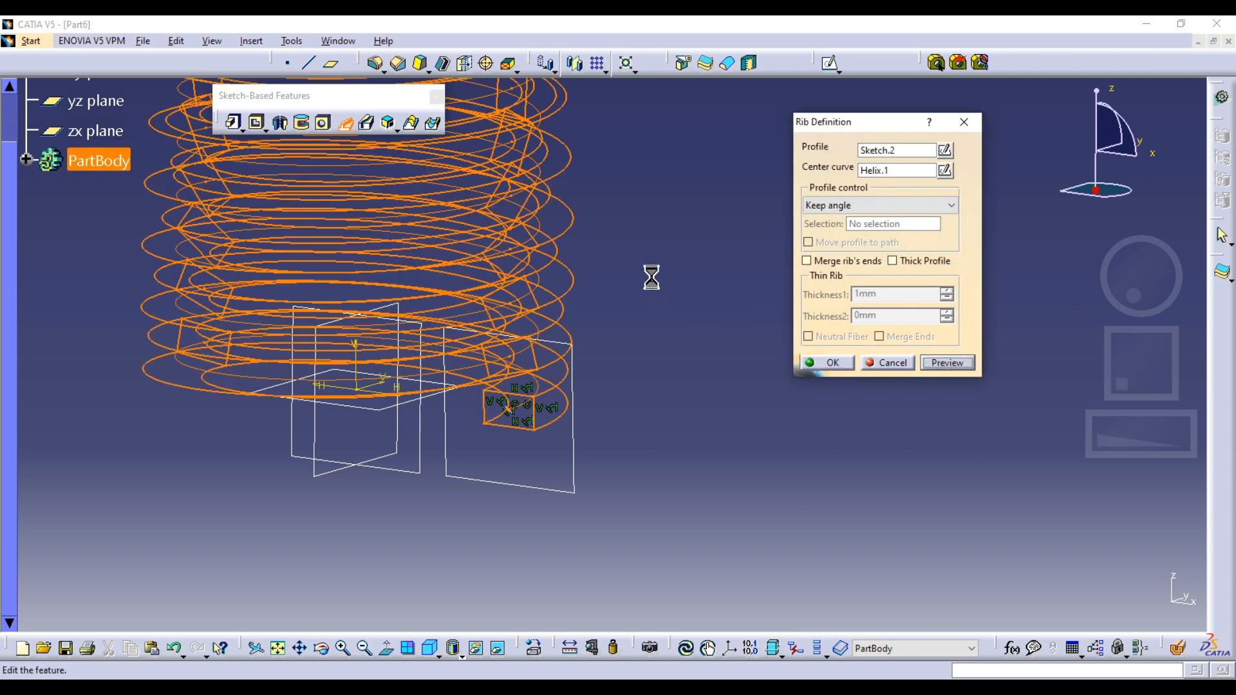
middle_click_drag(666, 318, 638, 382)
Set the rectangular rib's profile control to Pulling direction along the Z Axis and create the rib.
left_click(900, 205)
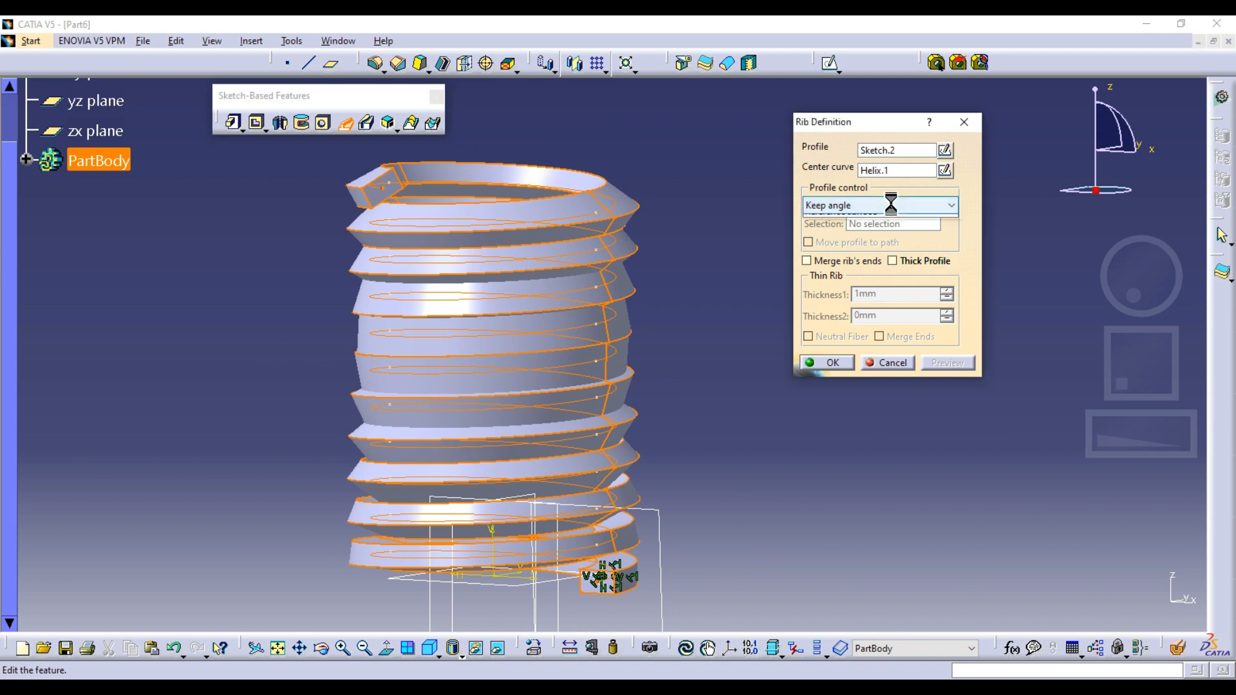
left_click(871, 226)
right_click(864, 223)
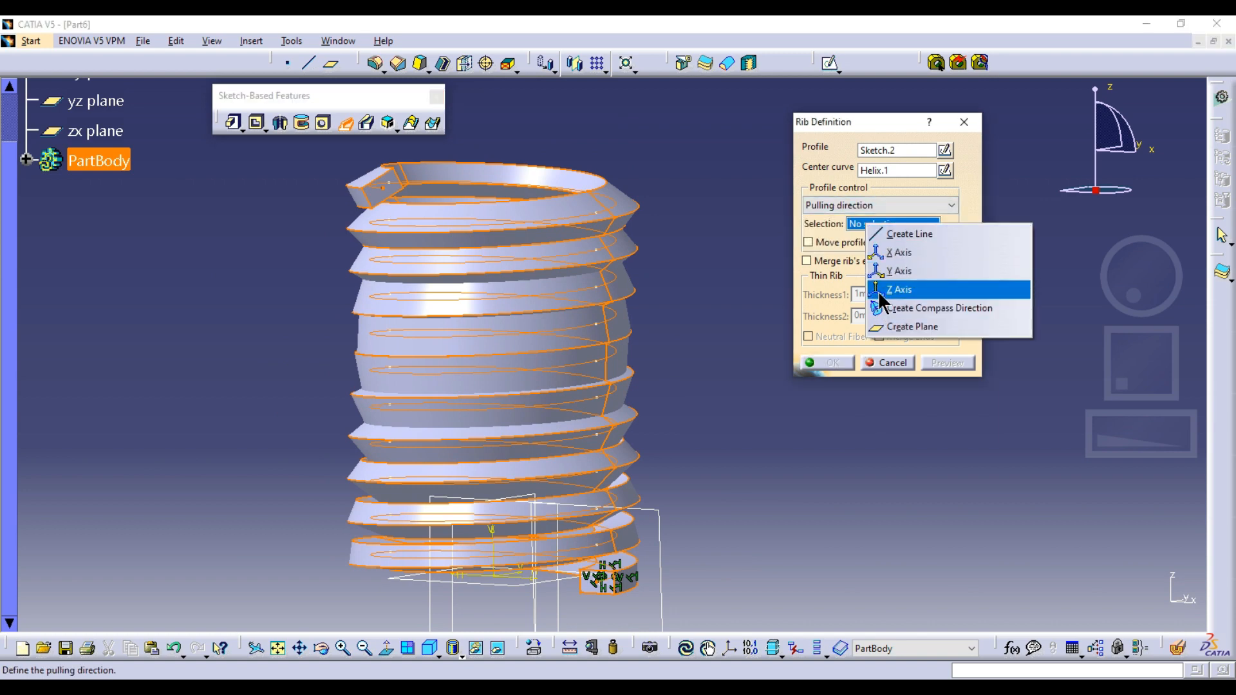
left_click(900, 289)
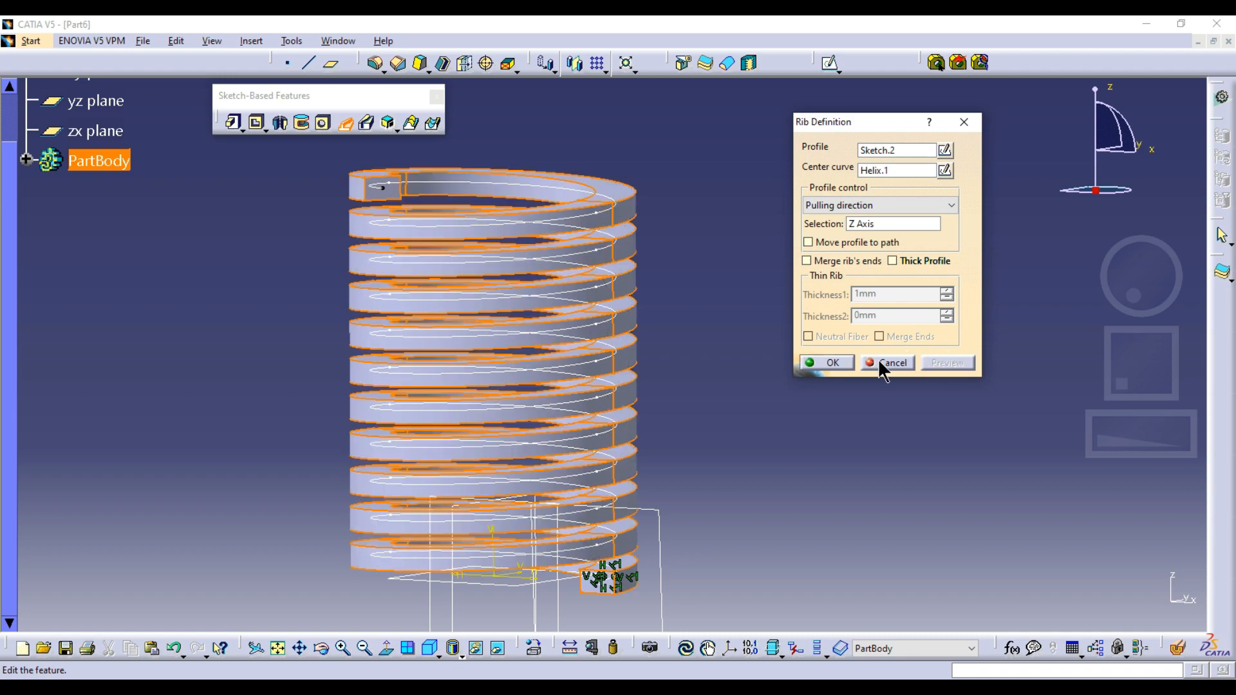
left_click(830, 362)
middle_click_drag(711, 406, 803, 344)
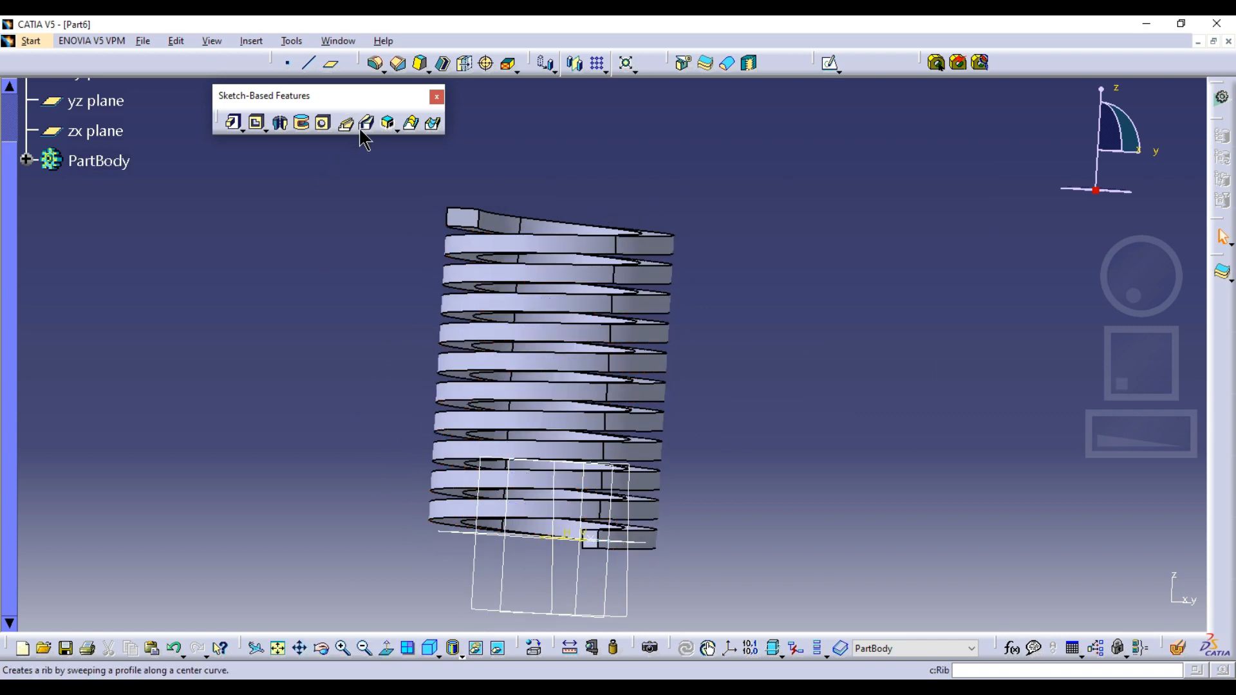